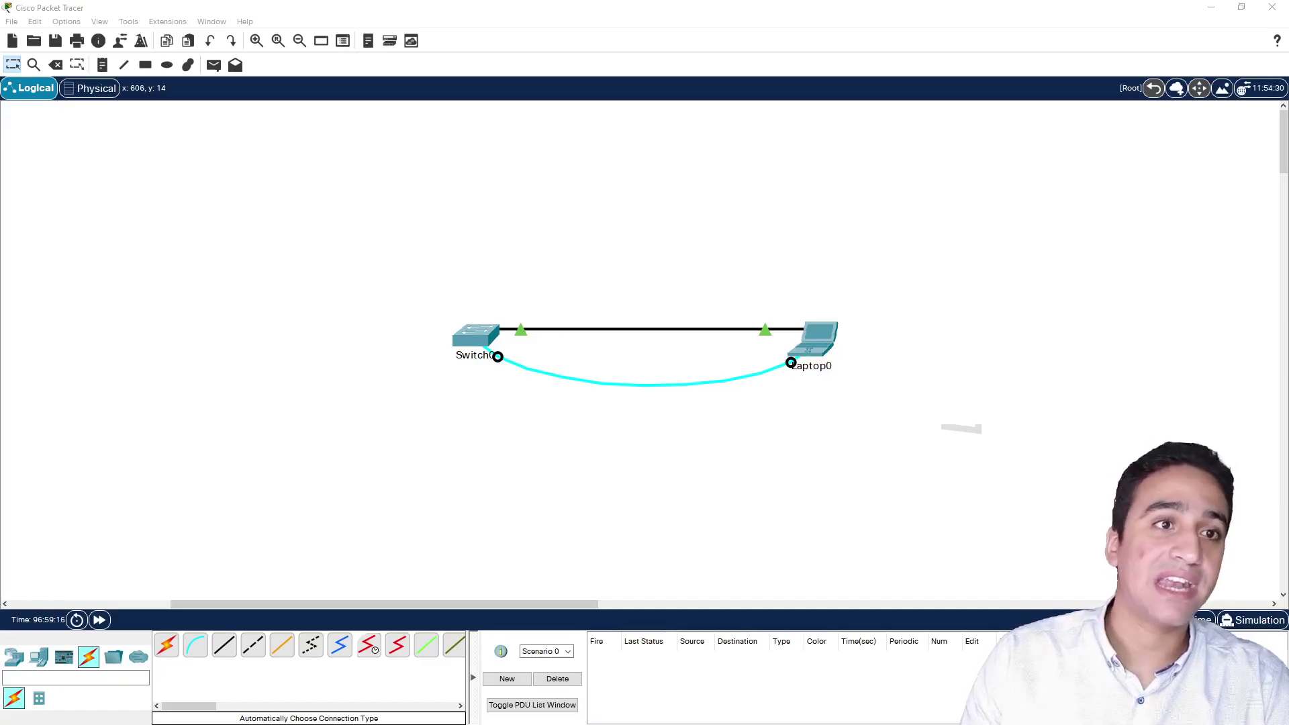
- Switch to the Excel checklist workbook and close Document Recovery, keeping the recovered files for later viewing
key("alt+Tab")
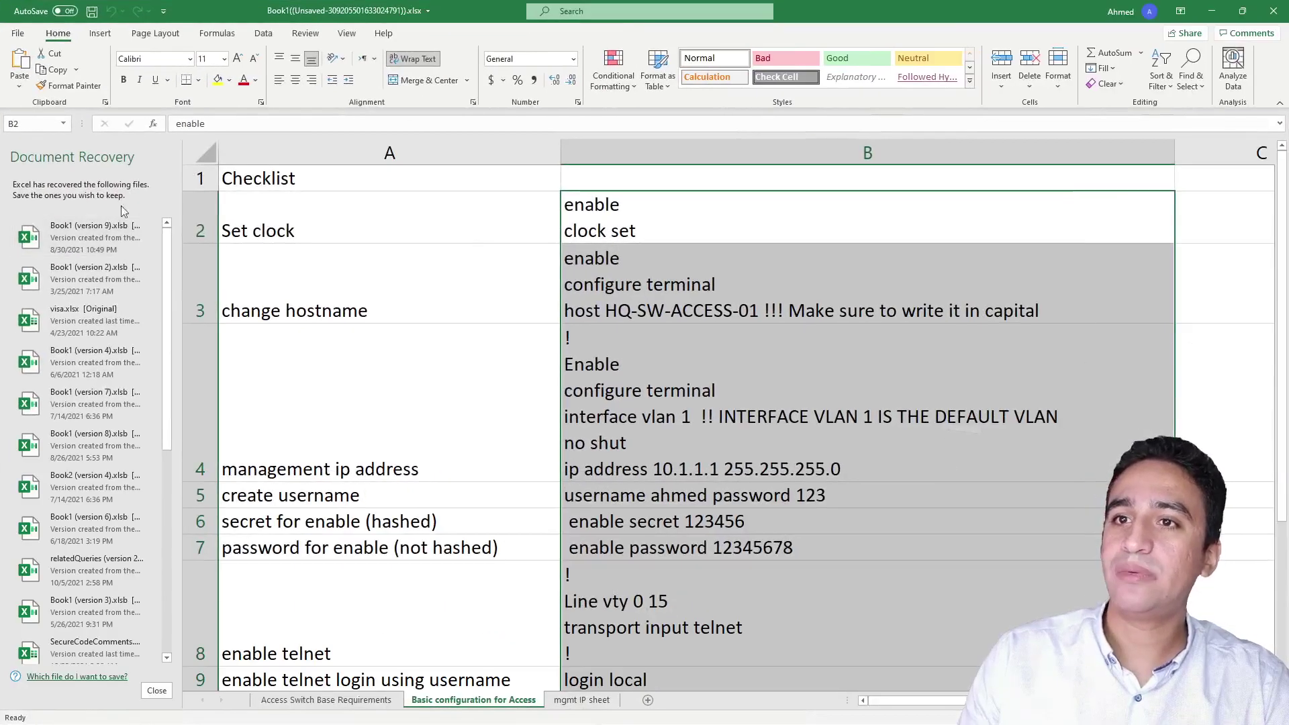
left_click(157, 690)
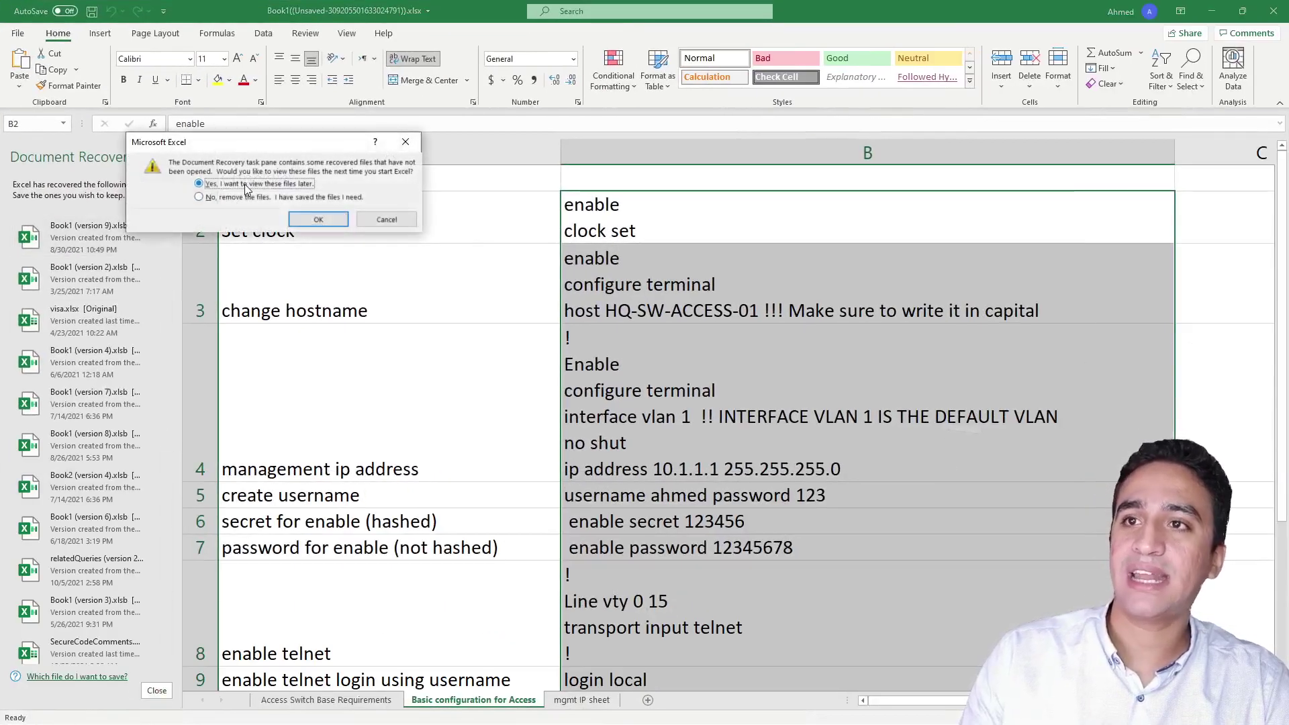
left_click(319, 219)
- Review the access switch configuration checklist row by row, from changing the hostname to saving the start-up configuration and back to setting the clock
left_click_drag(275, 280, 524, 287)
left_click_drag(208, 428, 588, 425)
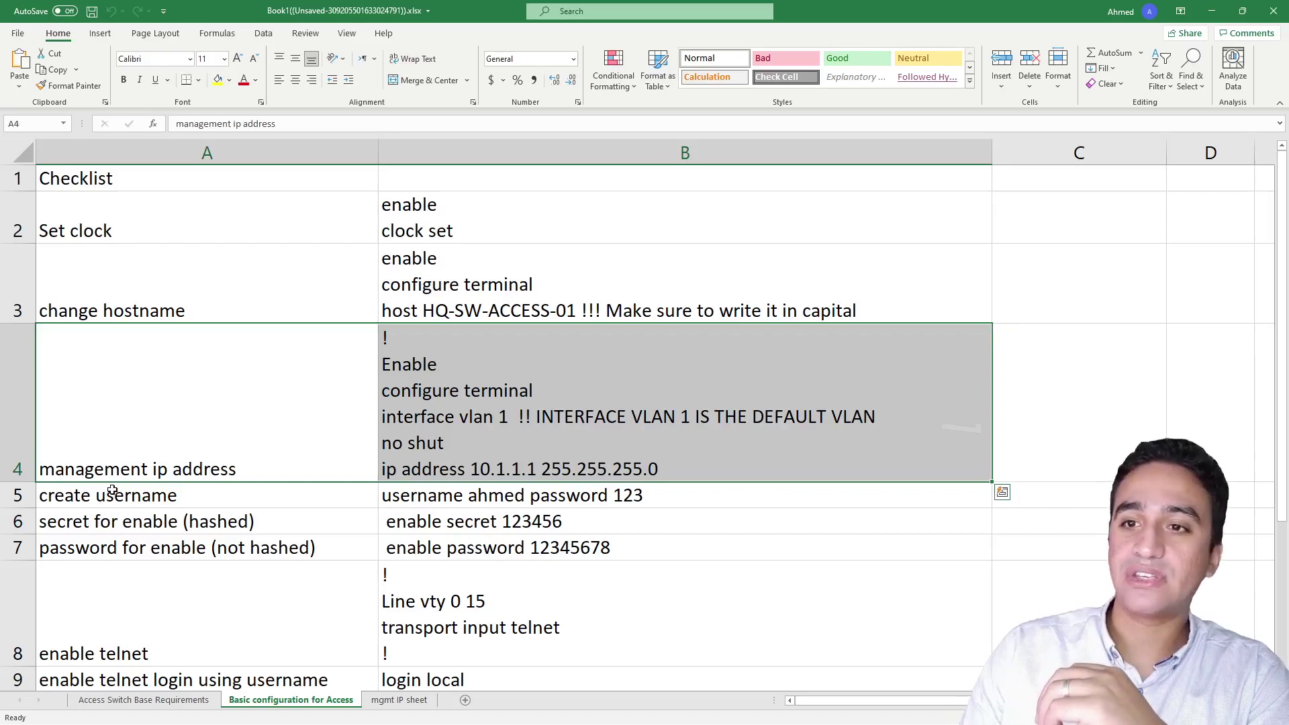
left_click_drag(113, 495, 604, 495)
left_click_drag(178, 522, 573, 521)
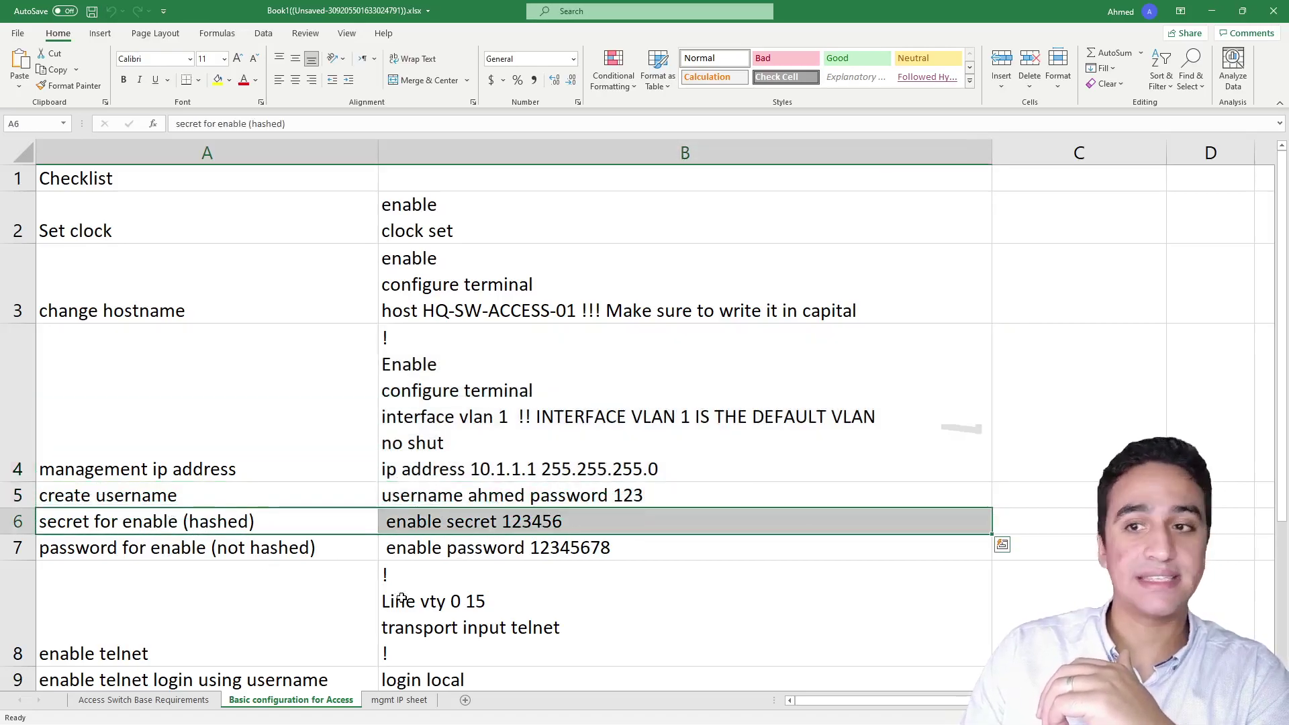
left_click_drag(120, 557, 531, 567)
scroll(532, 567, "down", 1)
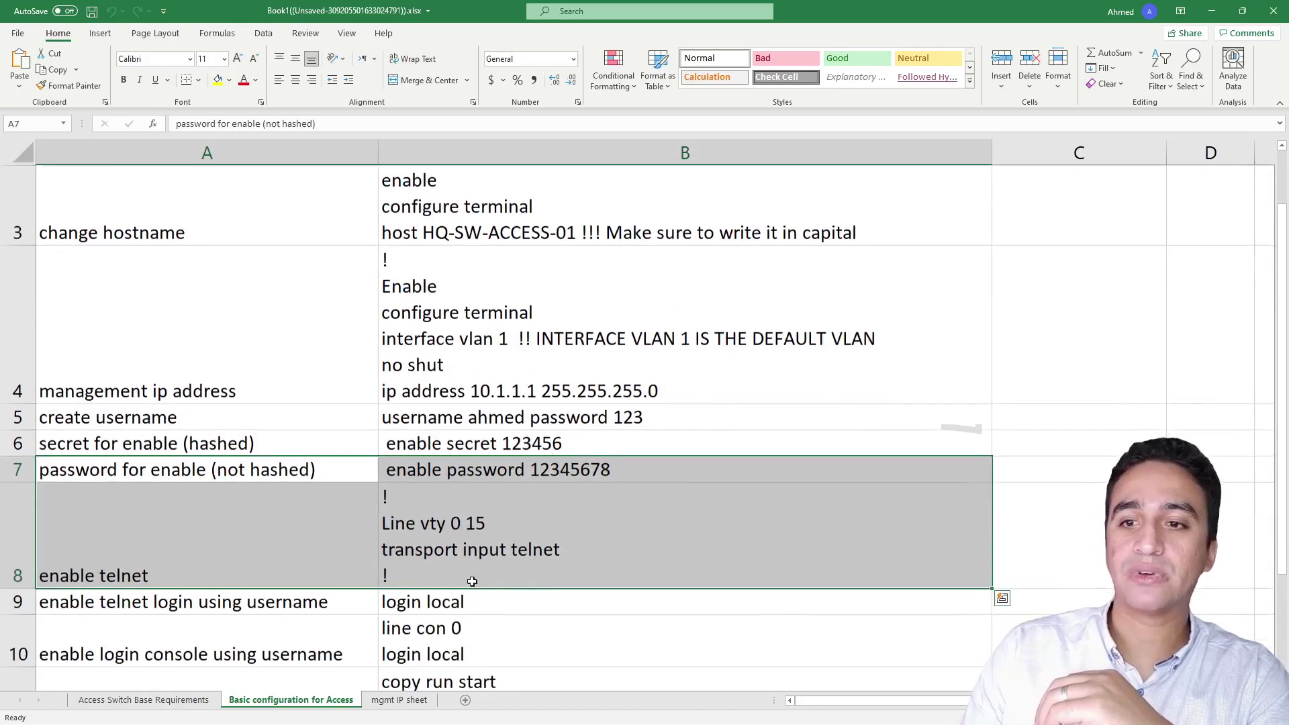
left_click_drag(179, 546, 455, 566)
scroll(249, 485, "down", 1)
left_click_drag(245, 443, 506, 417)
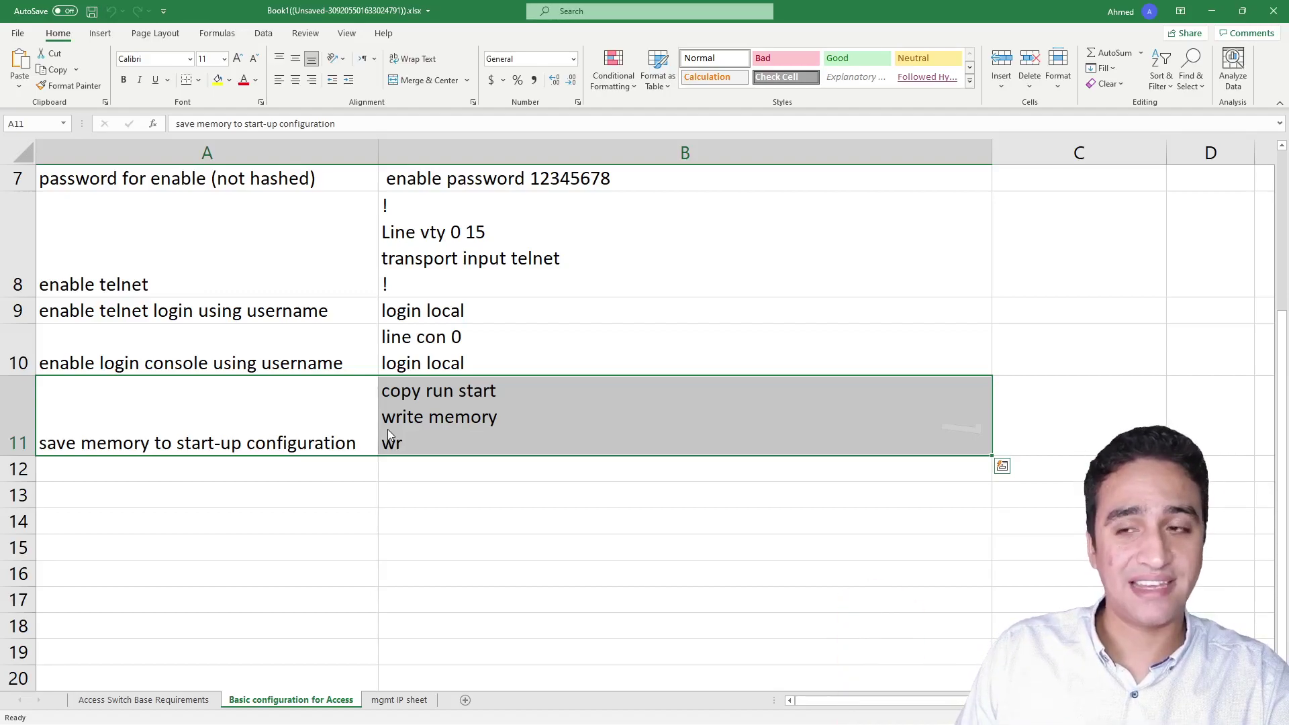
left_click(535, 338)
scroll(537, 401, "up", 3)
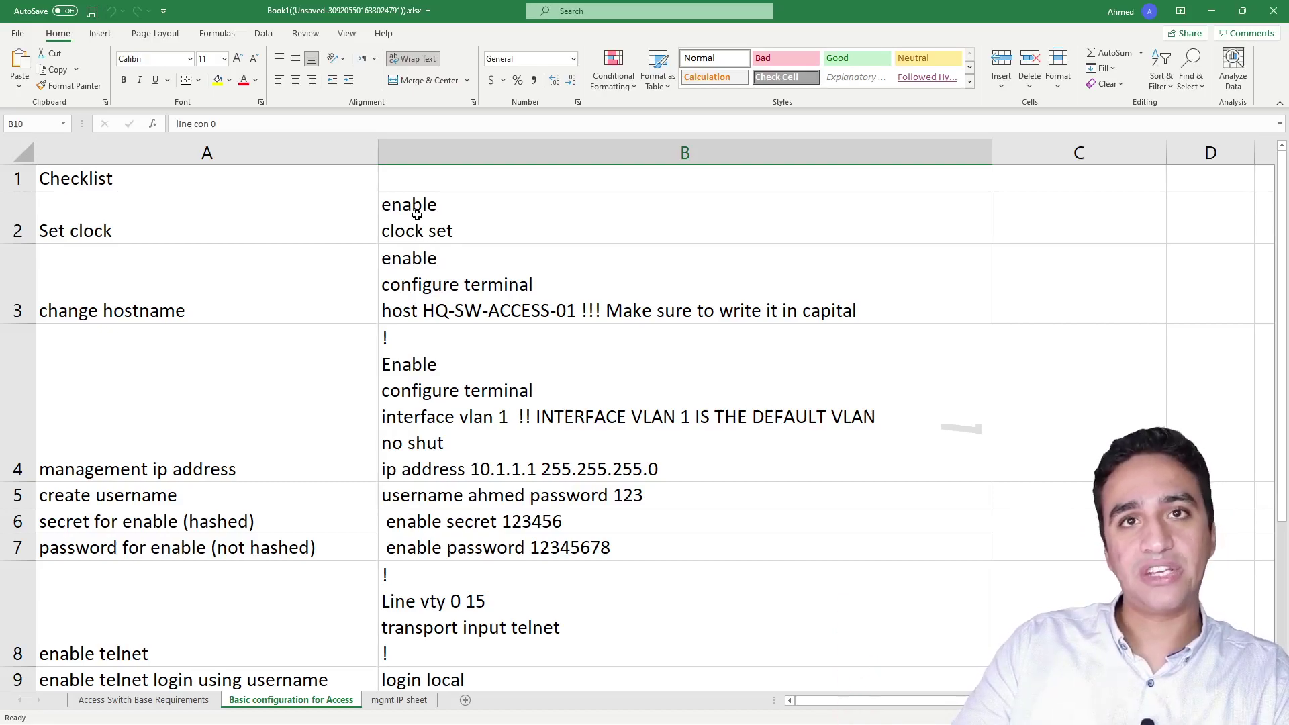
left_click(483, 211)
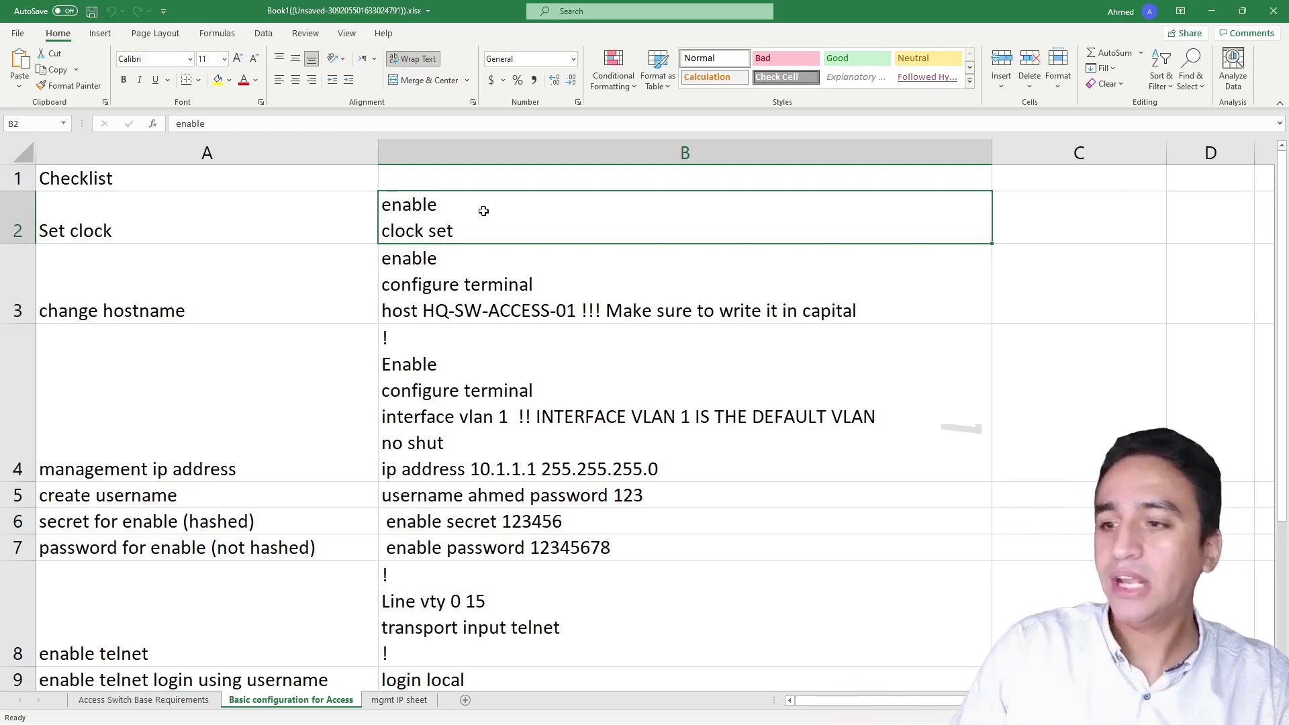
- Return to Packet Tracer and delete the light-blue console cable between Switch0 and Laptop0
left_click(1212, 10)
left_click_drag(405, 455, 838, 314)
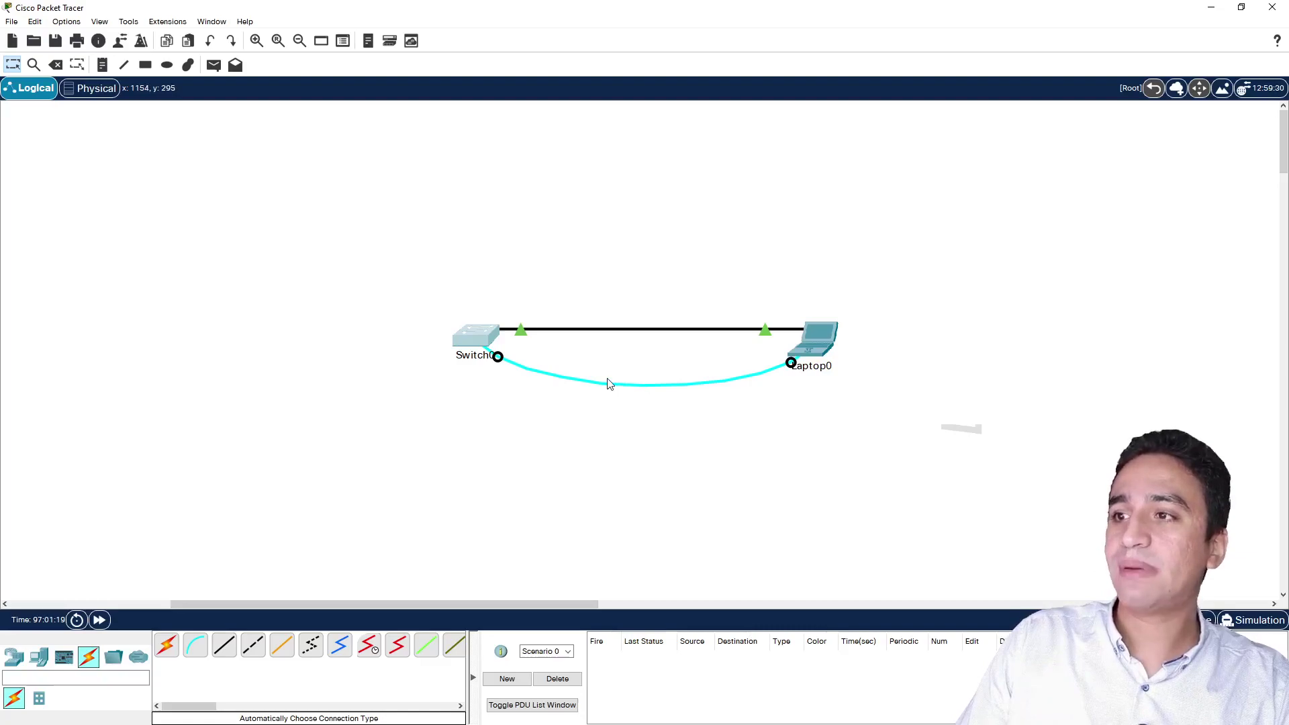
key("Delete")
left_click_drag(503, 362, 527, 542)
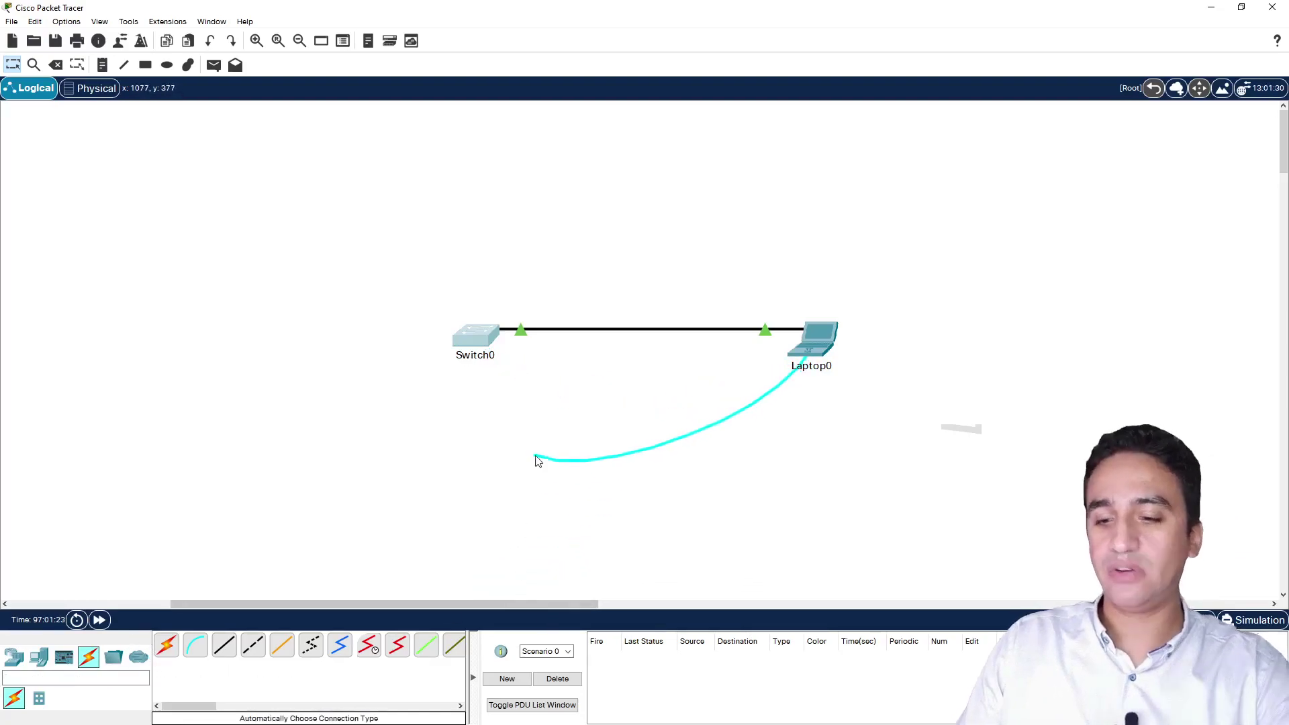
key("Delete")
key("Return")
key("ctrl+z")
left_click(584, 374)
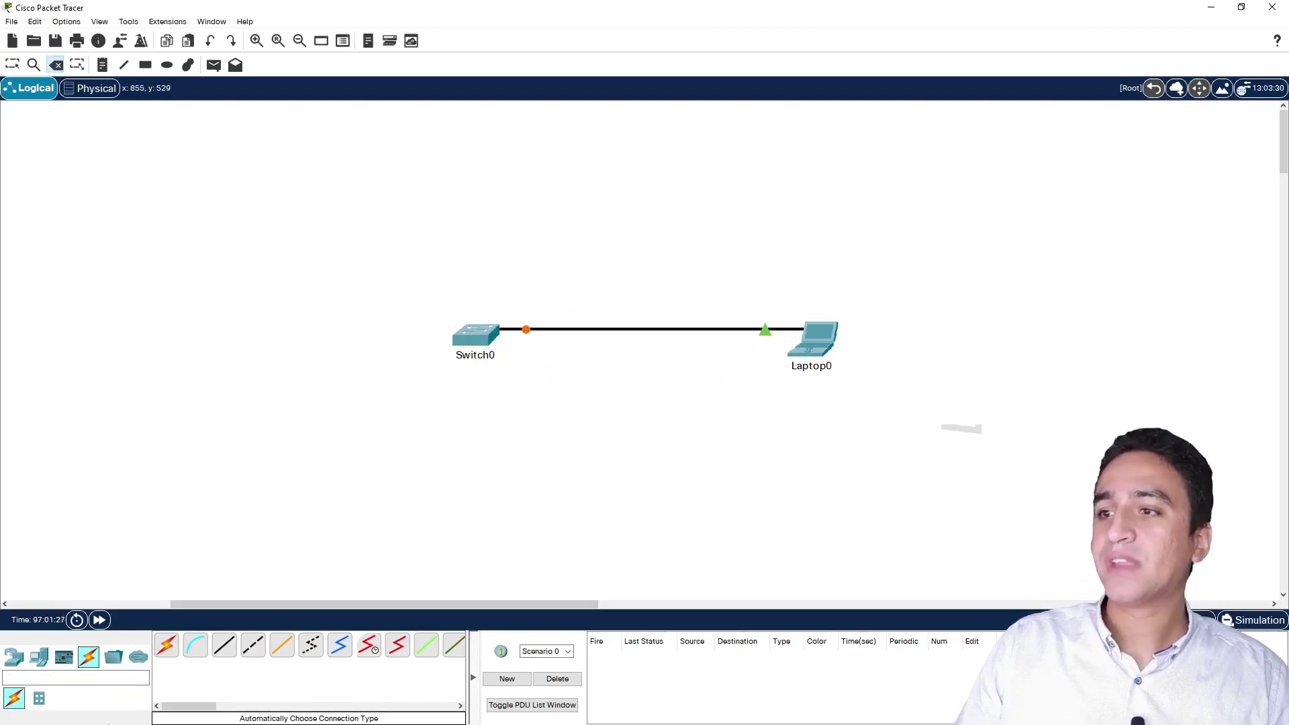
- Move Switch0 closer to Laptop0 and fast-forward the network's simulated time
left_click(12, 64)
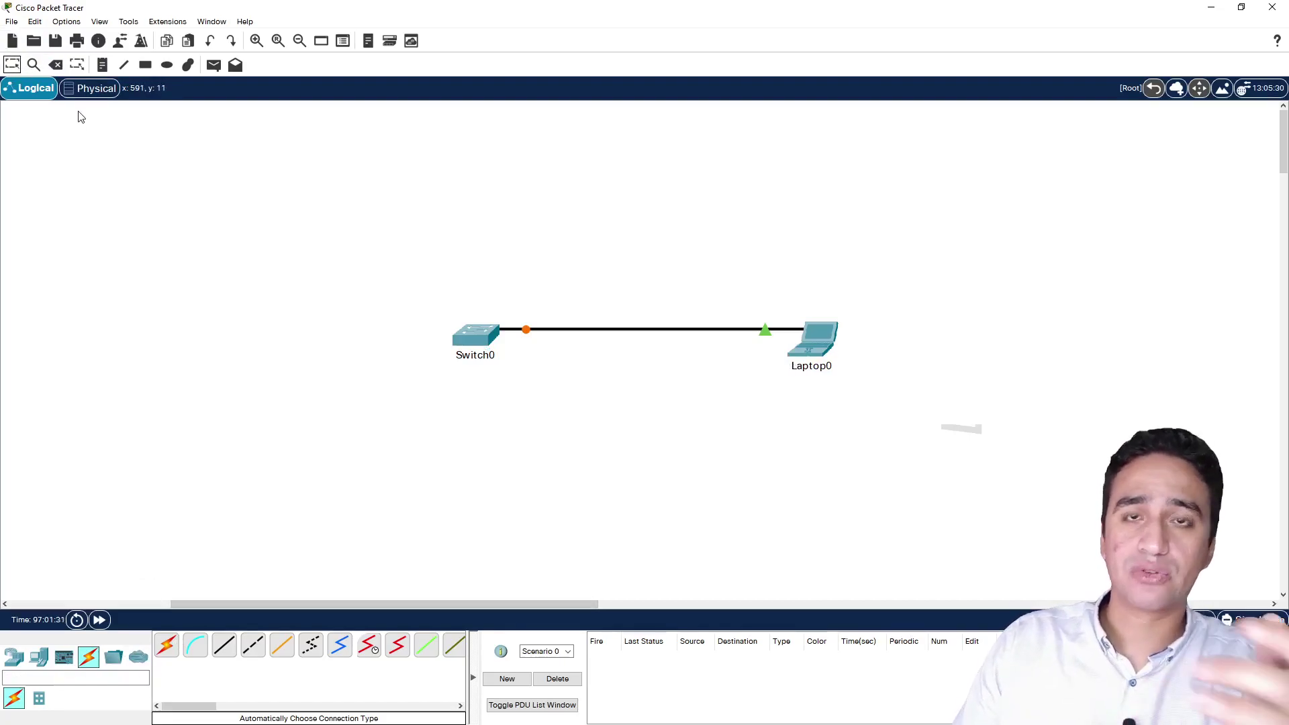
left_click_drag(481, 385, 451, 446)
left_click_drag(482, 336, 544, 342)
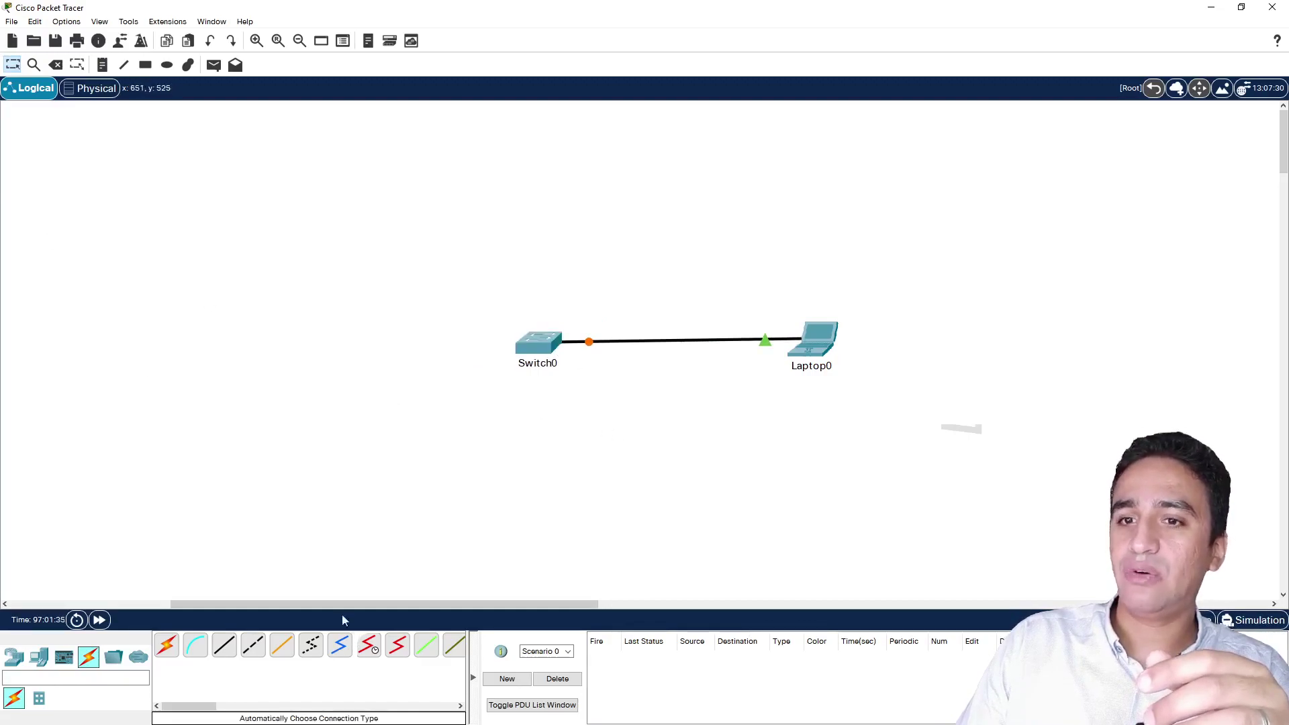
left_click(98, 619)
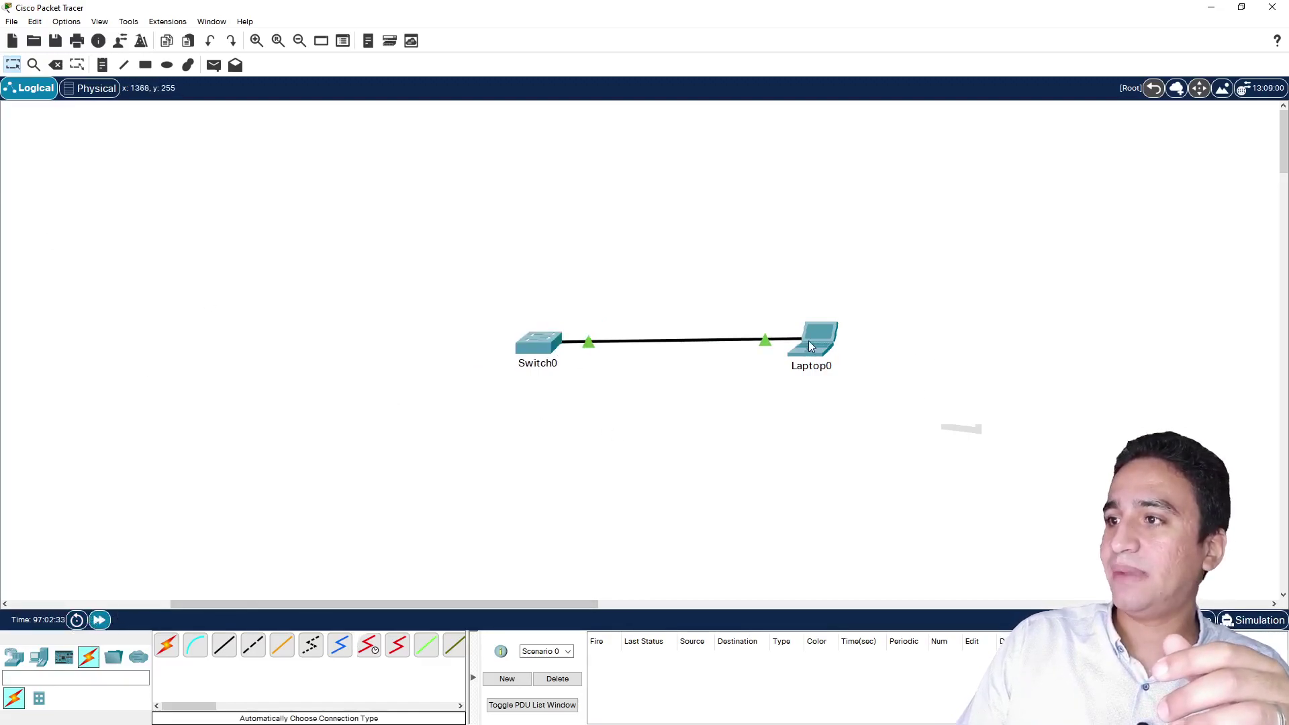
- Open the Command Prompt on Laptop0 and start a Telnet session with telnet 10.1.1.1
left_click(813, 344)
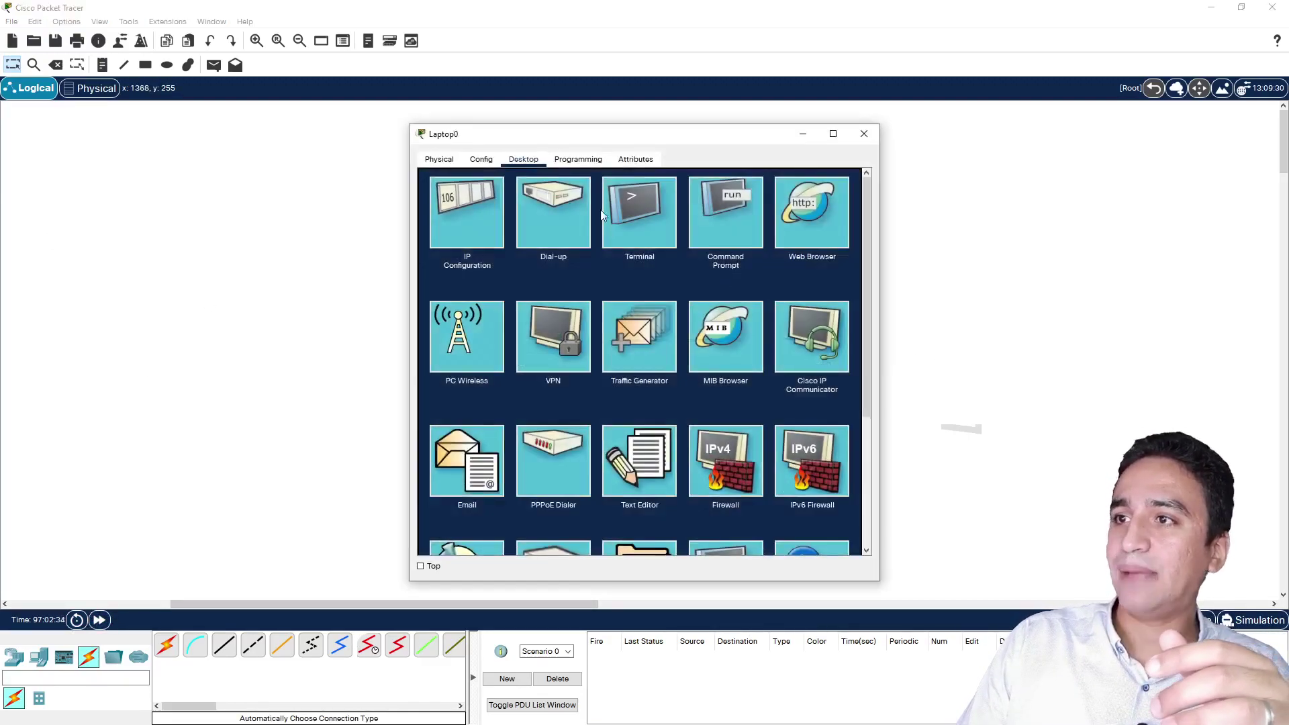
left_click(723, 219)
key("Return")
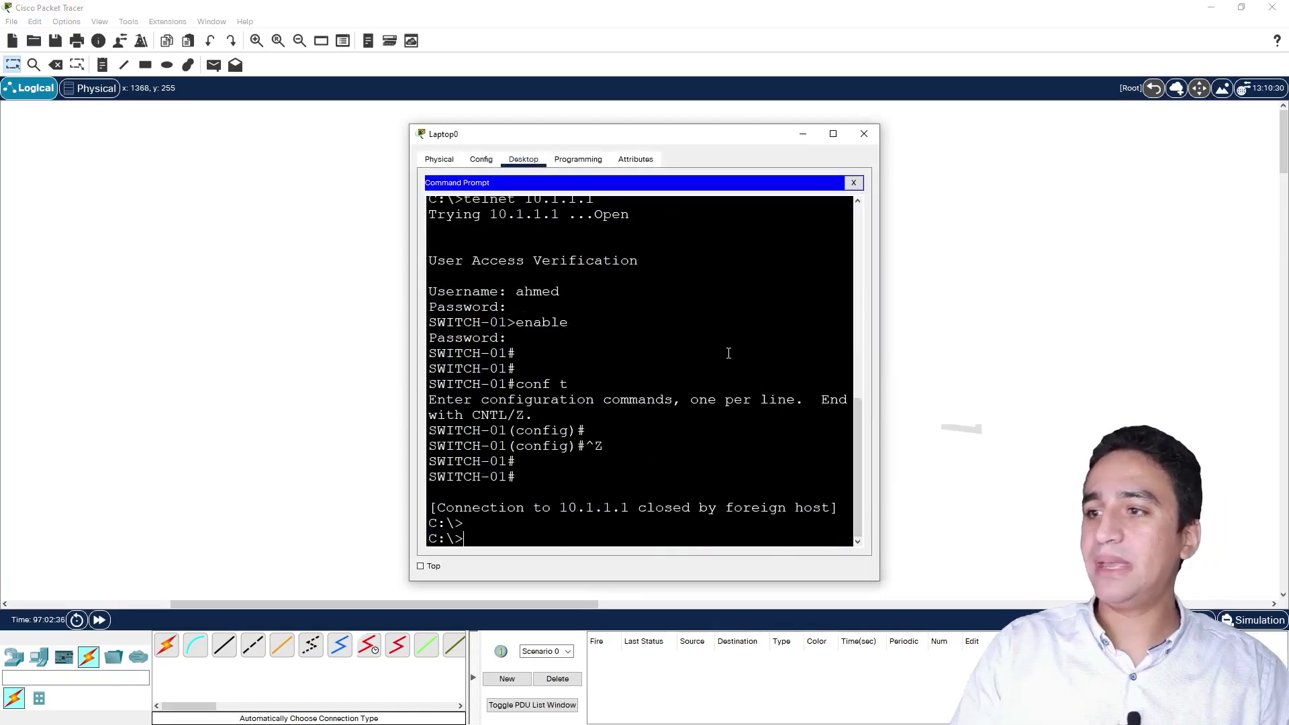
key("Return")
type("telnet 10.1.1.1")
key("Return")
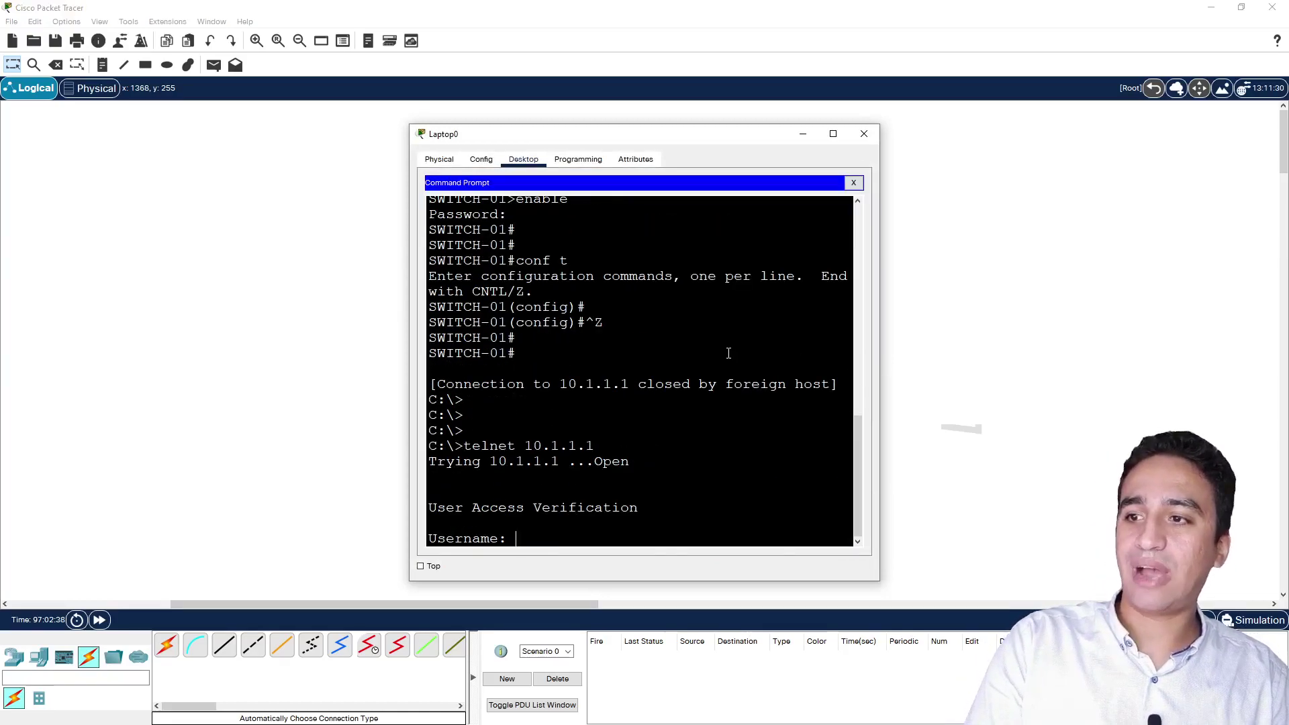
- Log in to the switch with the username and password, enter privileged mode with en and the enable password, and close the Laptop0 window
type("ahmed")
key("Return")
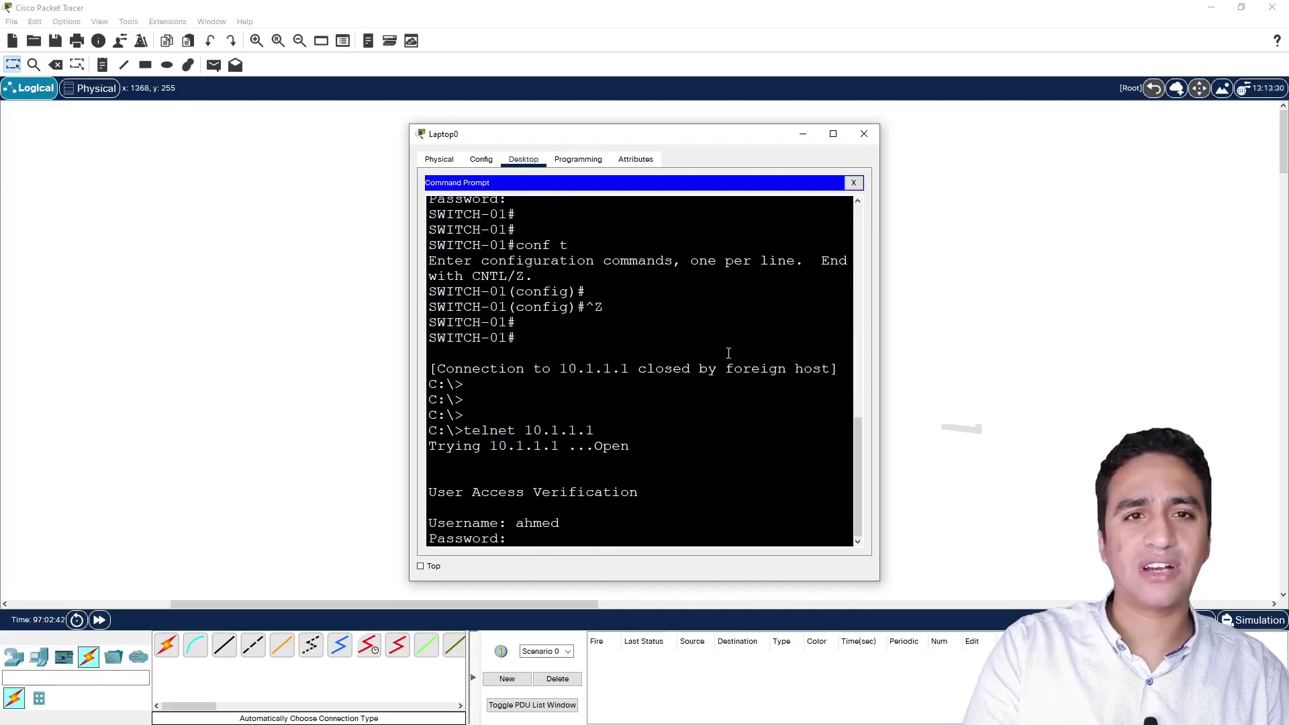
key("Return")
type("en")
key("Return")
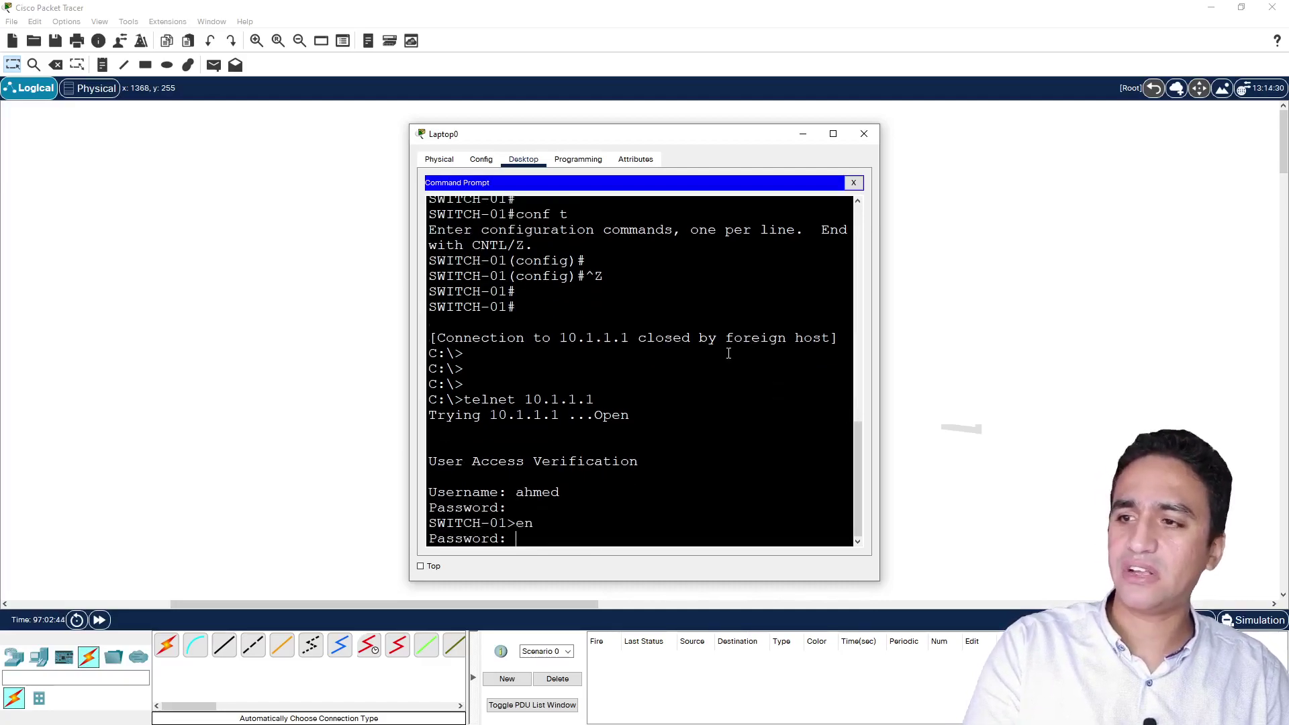
key("Return")
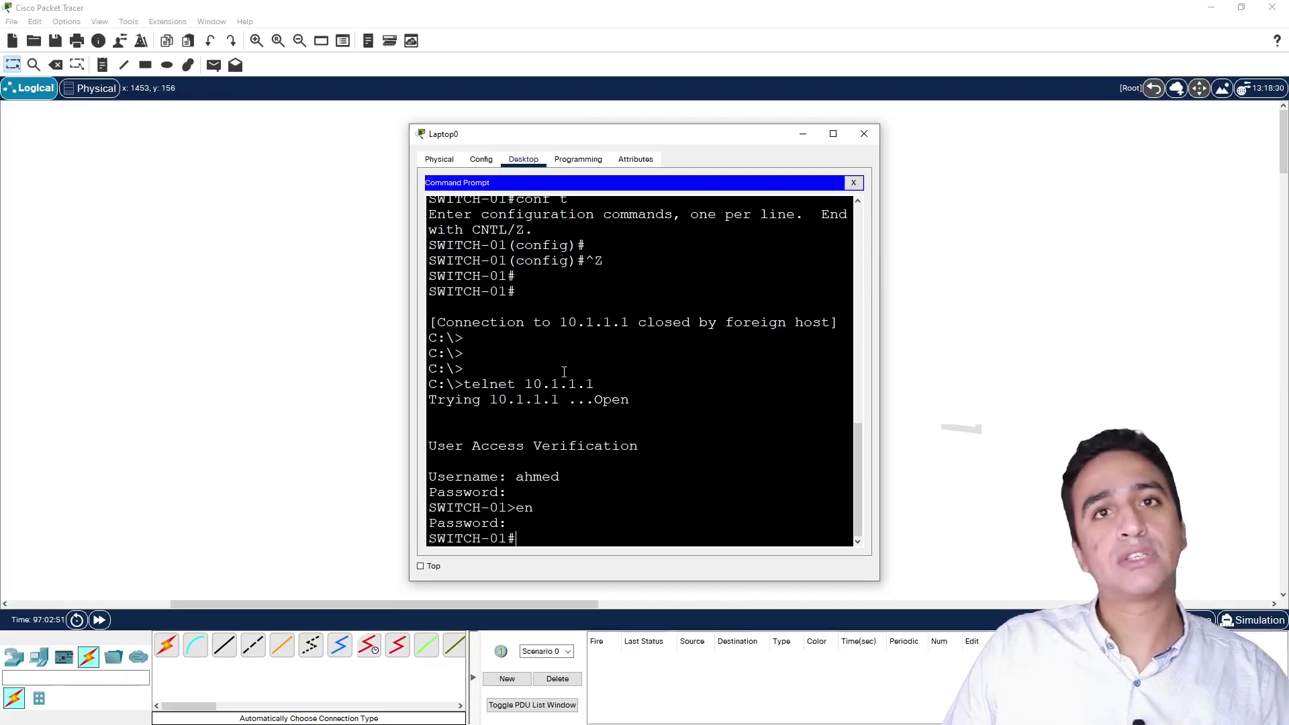
left_click(864, 134)
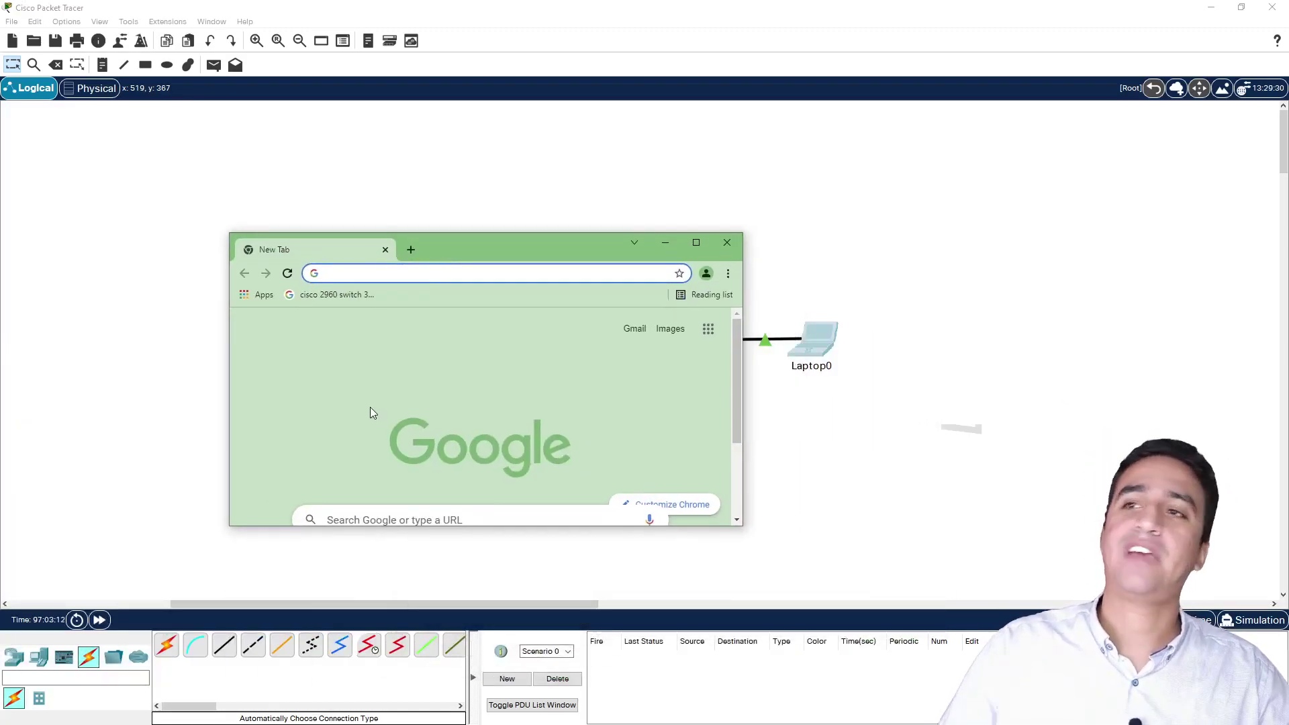
- Switch to the Chrome browser, open google.com and search for "network rack"
type("google.com")
key("Return")
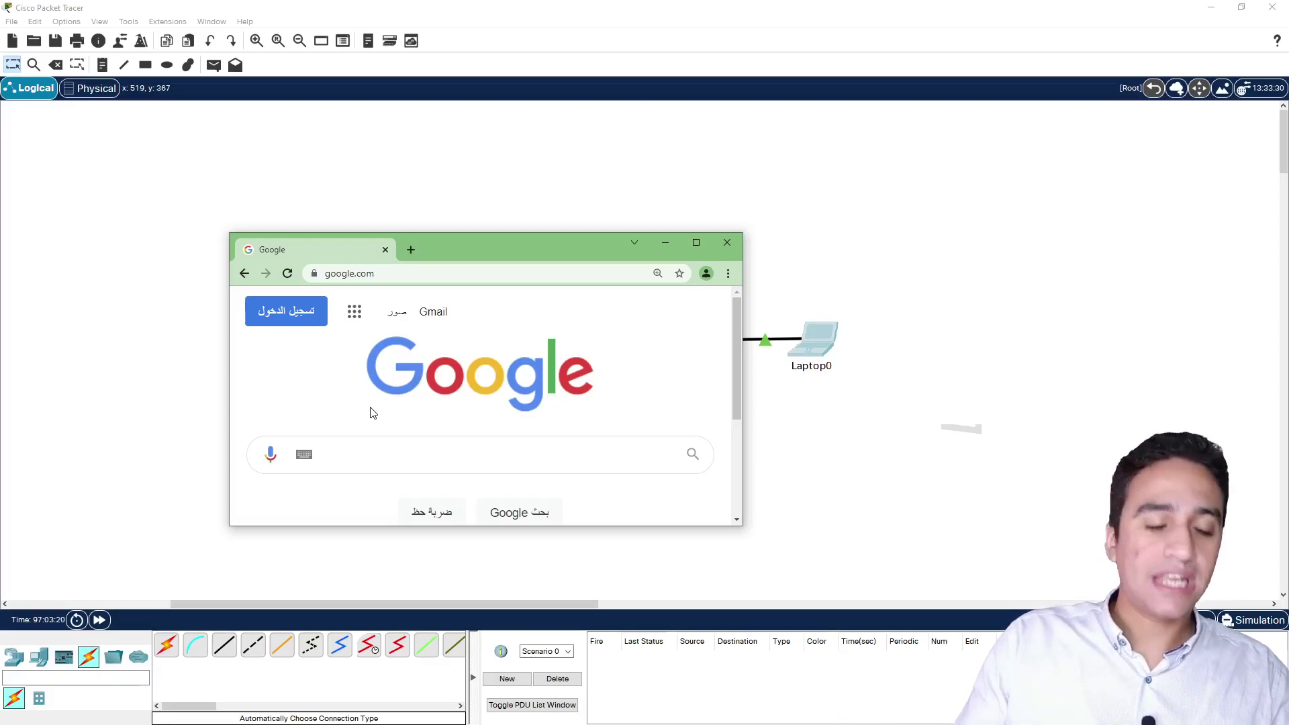
type("network r")
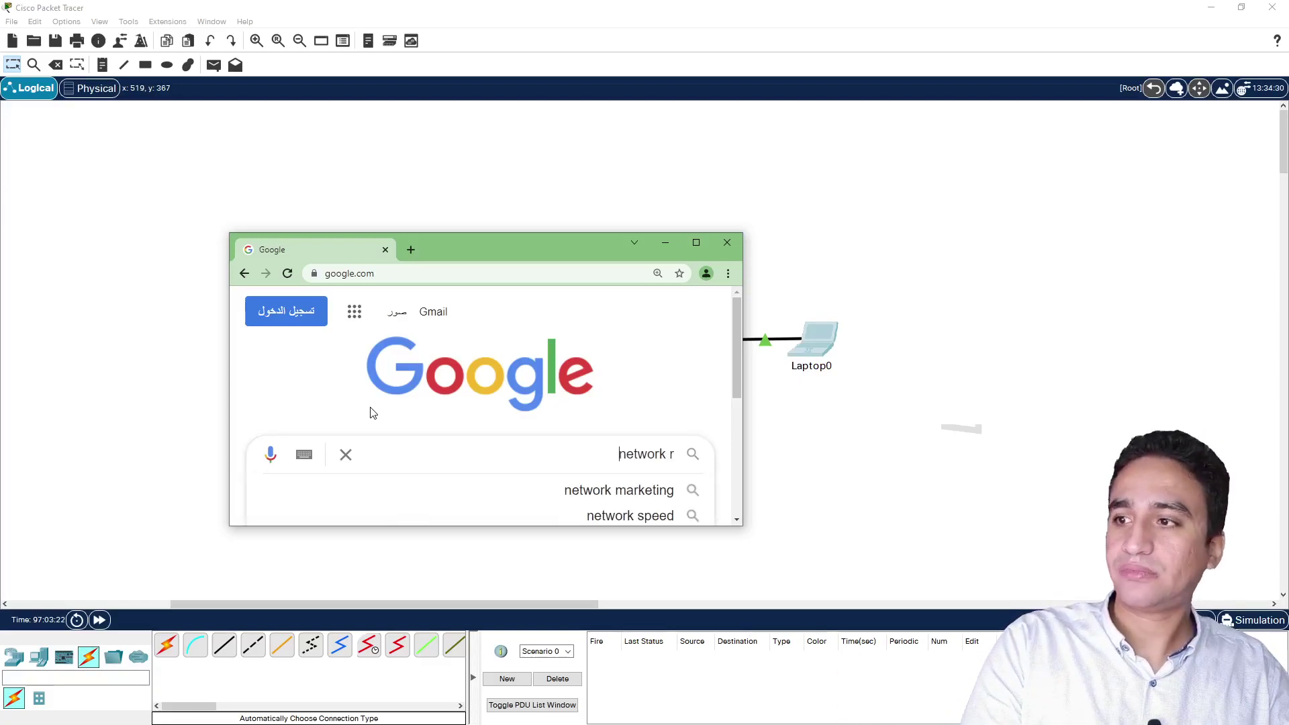
type("ack")
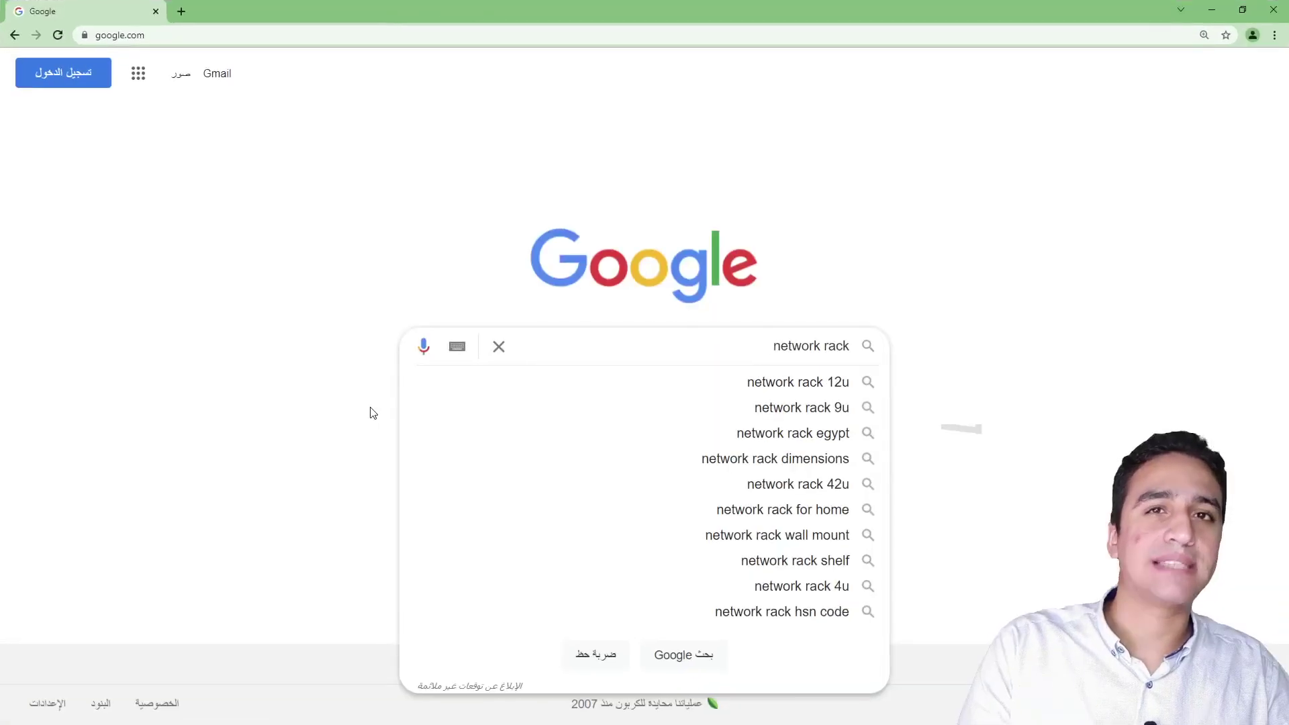
key("Return")
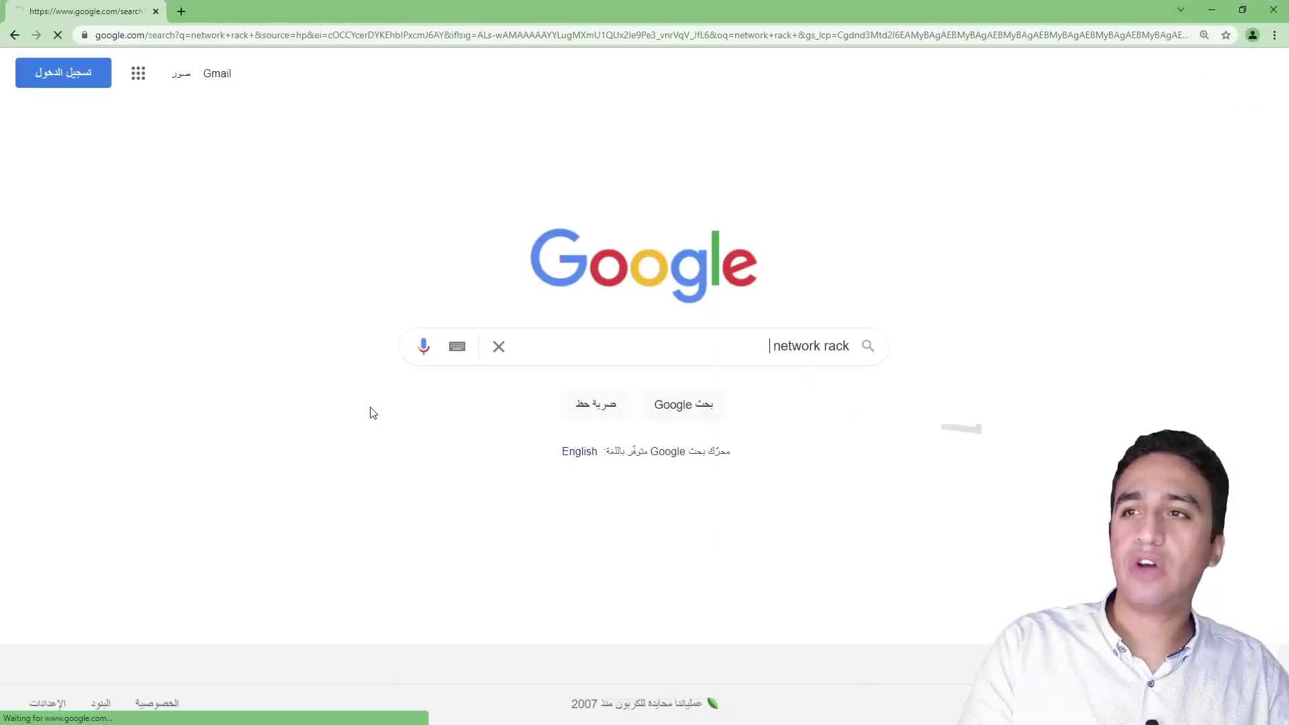
- Browse the network rack images and preview the ProRack 42U cabinet, the 12U wall mount cabinet and the 19 inch wall mount rack
left_click(772, 503)
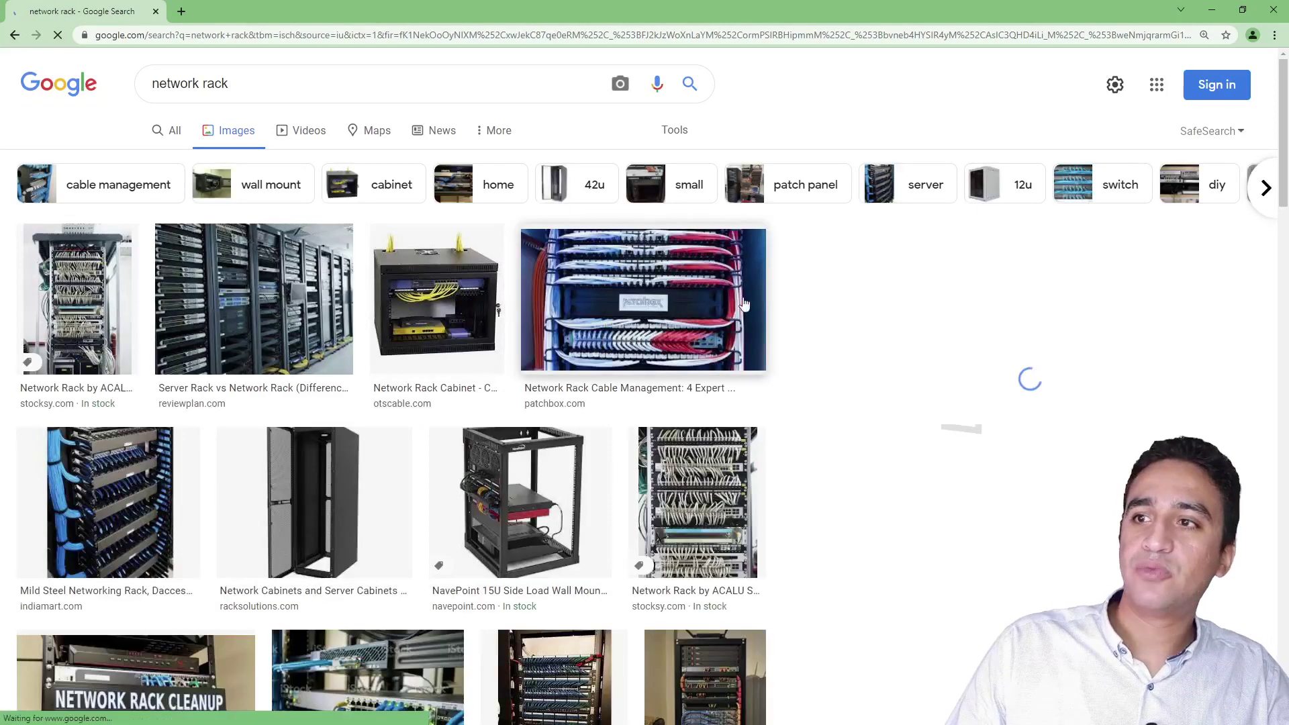
left_click(315, 510)
left_click(314, 379)
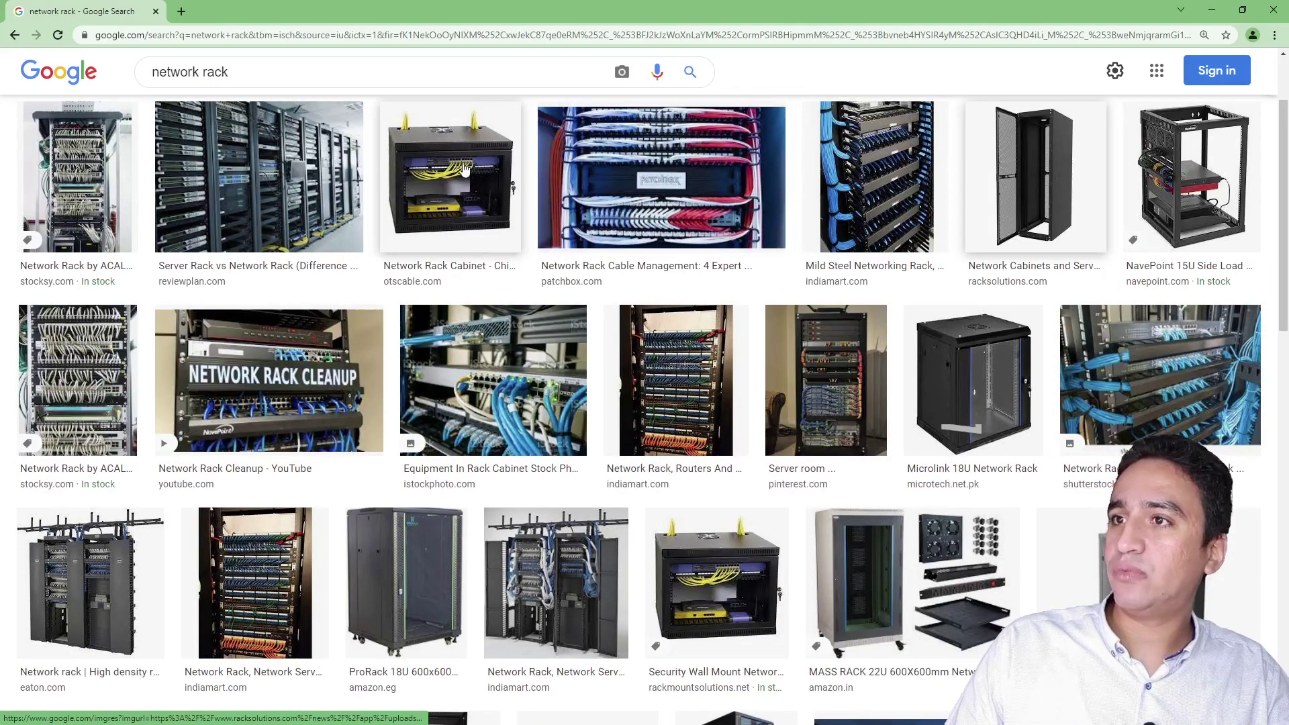
scroll(454, 575, "down", 5)
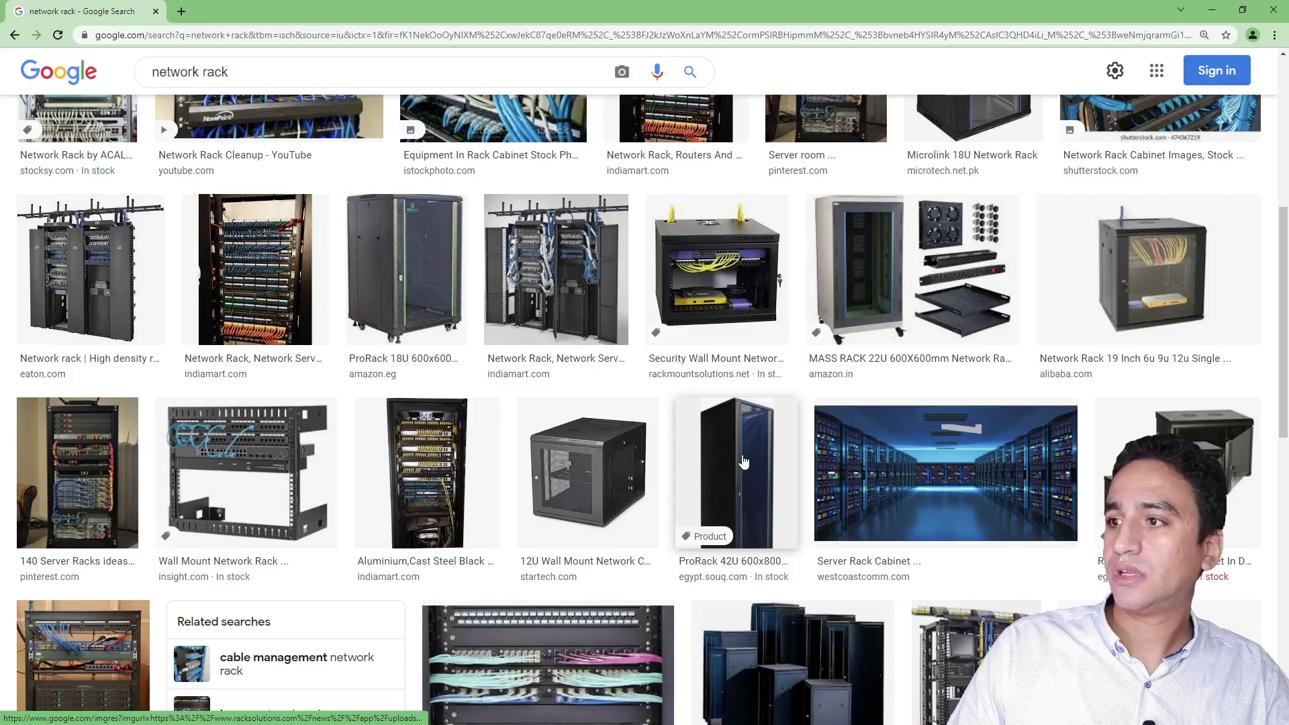
left_click(746, 463)
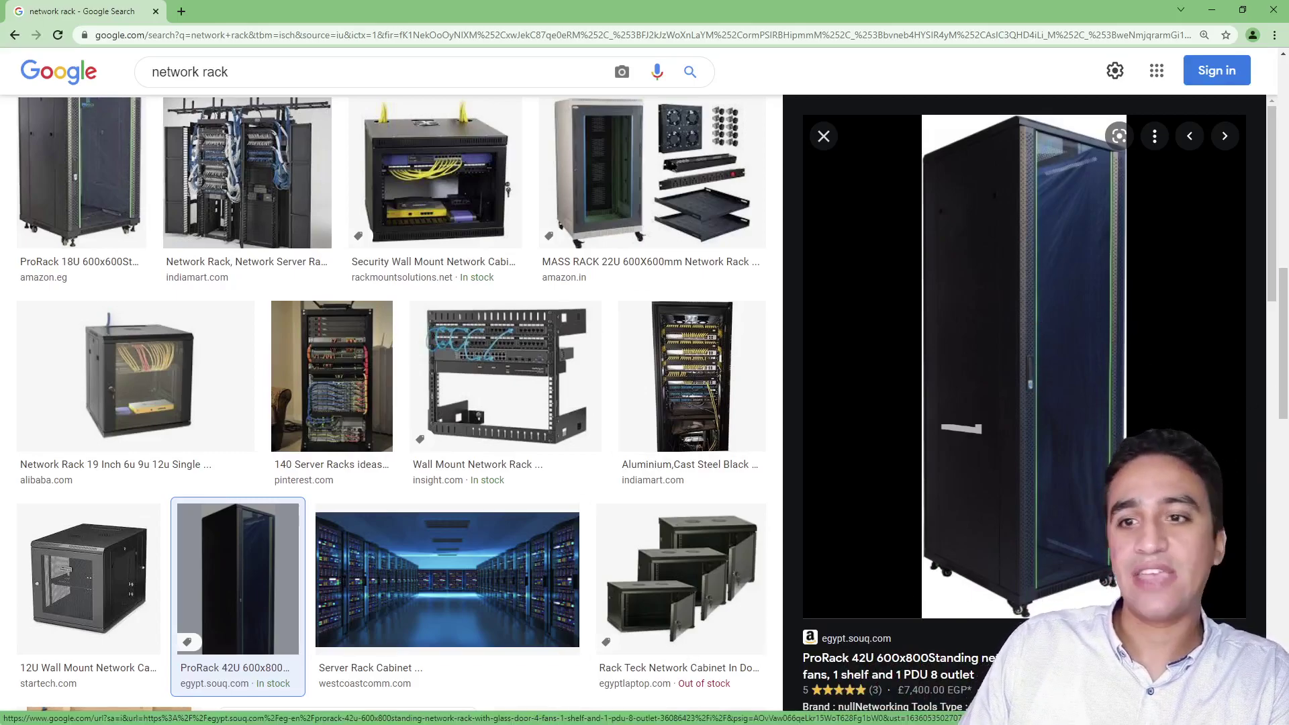
left_click(89, 577)
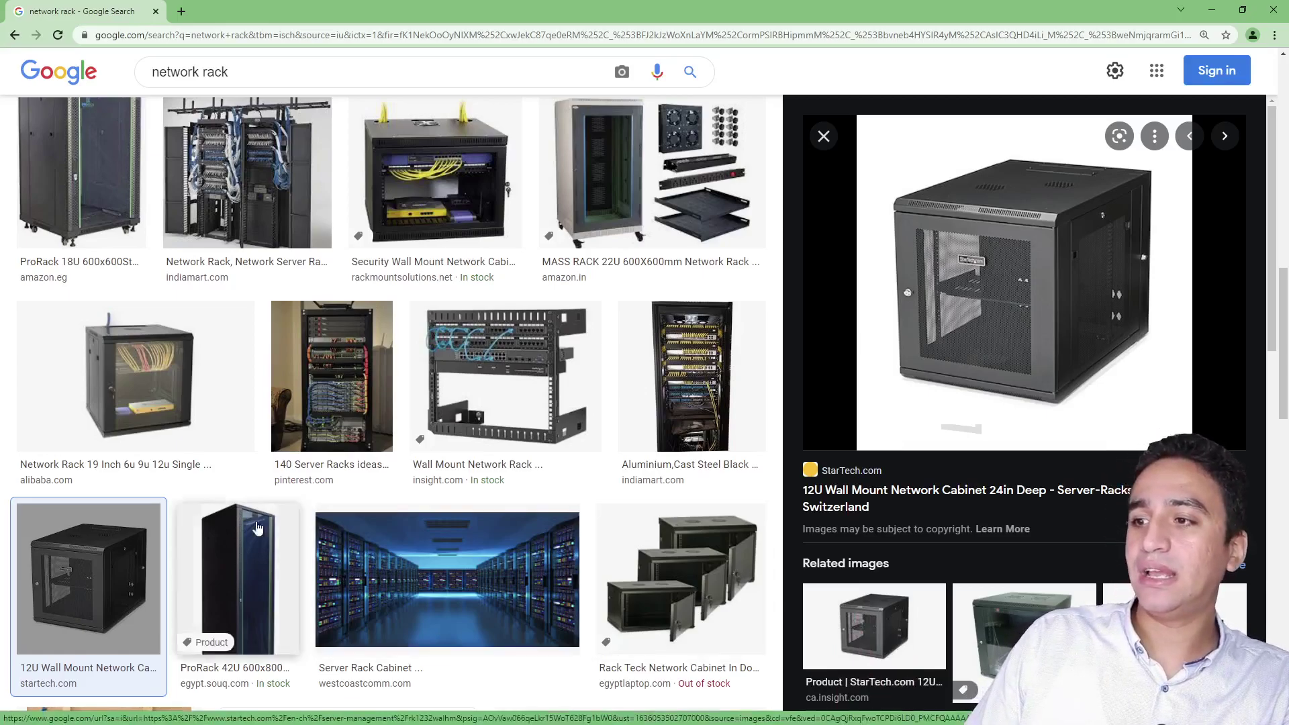
left_click(113, 396)
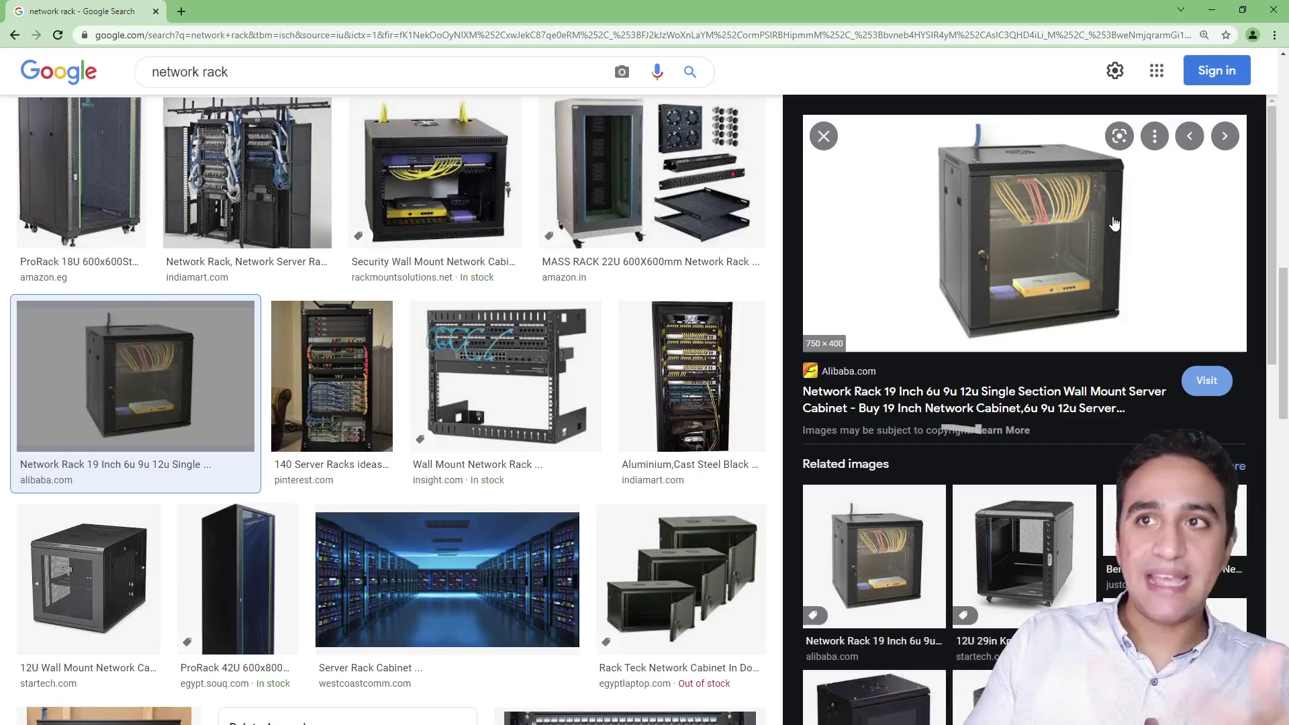
- Search for "switch brackets" in a new browser tab and preview the door switch mounting bracket image
left_click(181, 9)
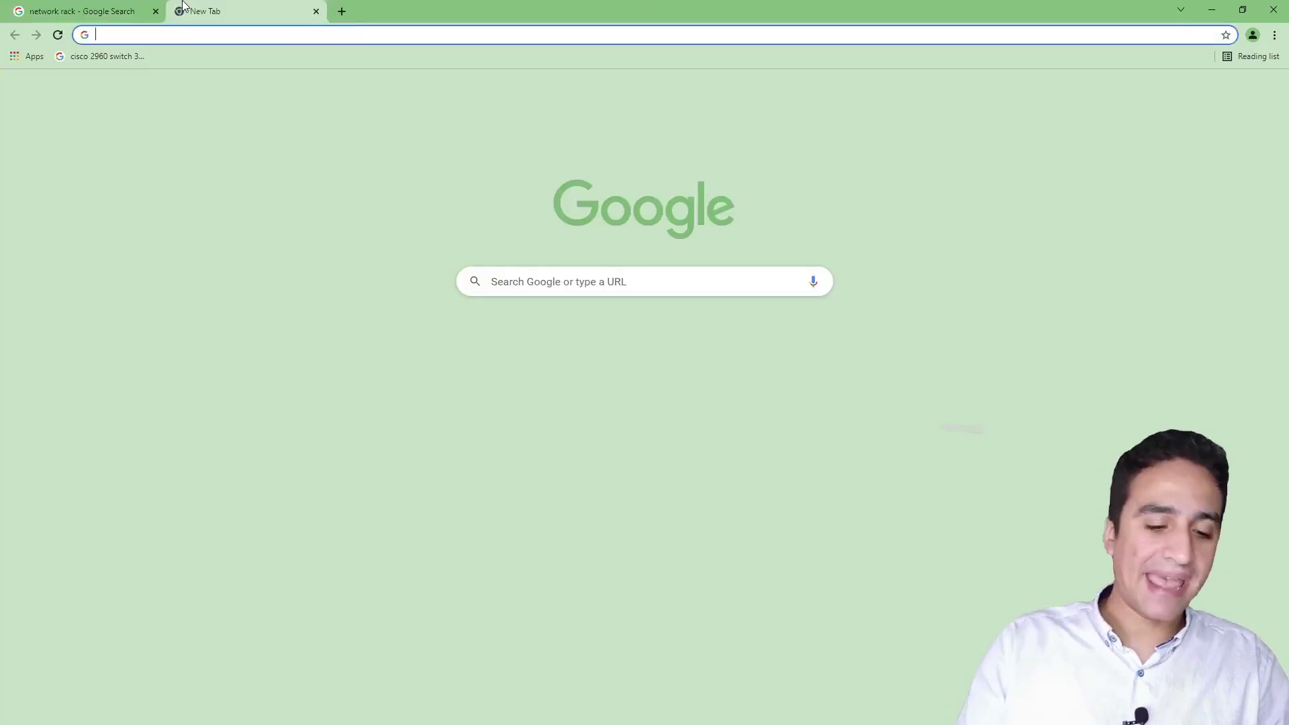
type("switch b")
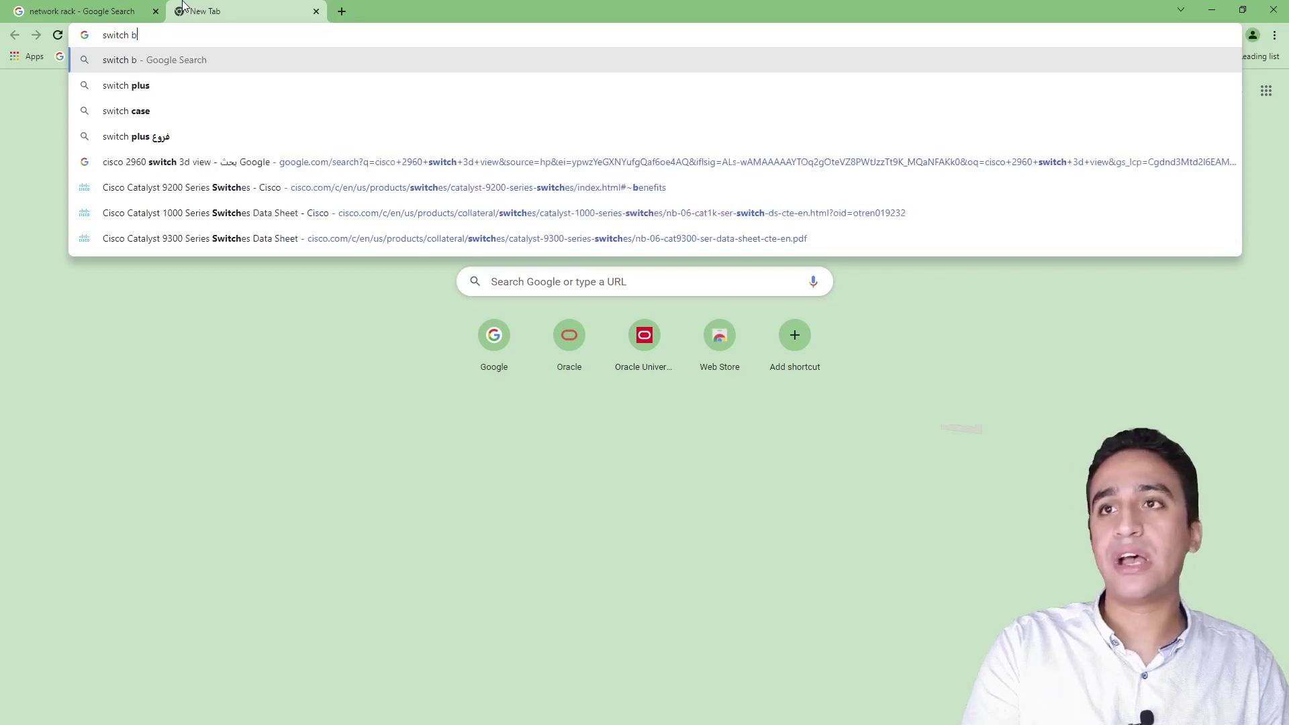
type("rackets")
key("Return")
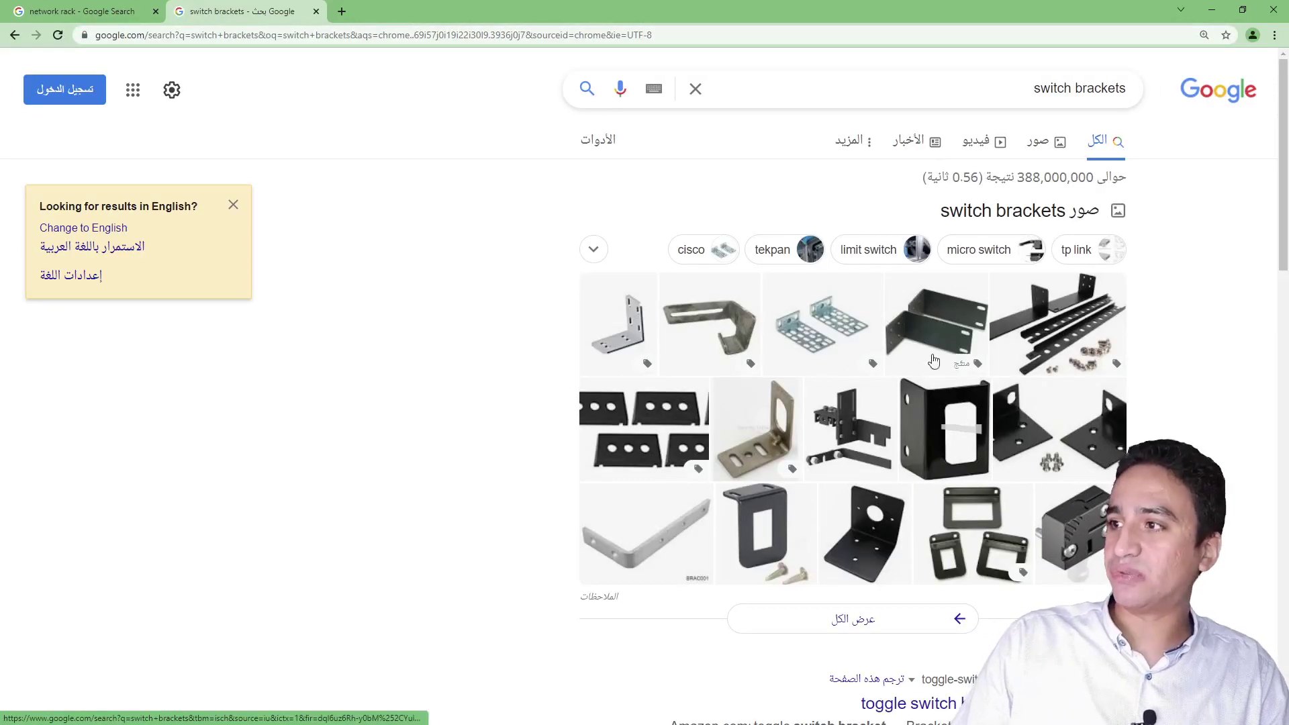
left_click(665, 336)
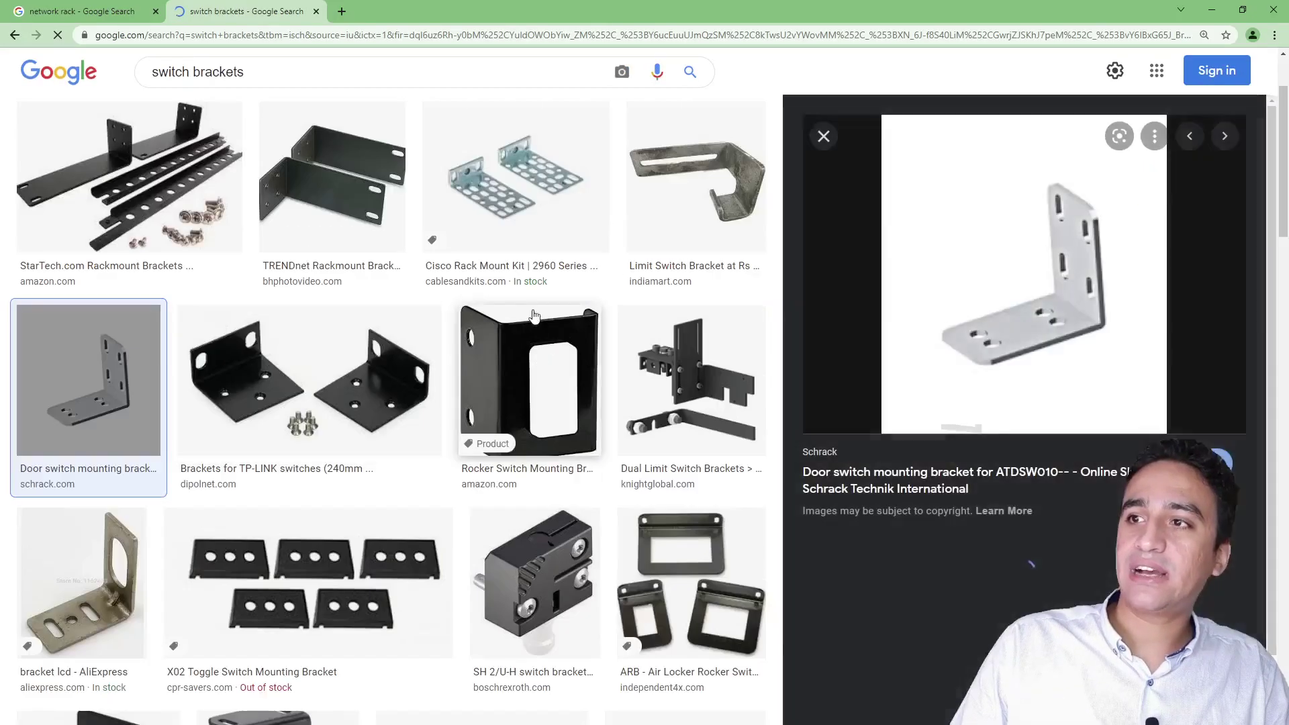
- Preview the Cisco 2960 Series Catalyst Rack Mount Kit image and revisit the network rack image results
left_click(537, 178)
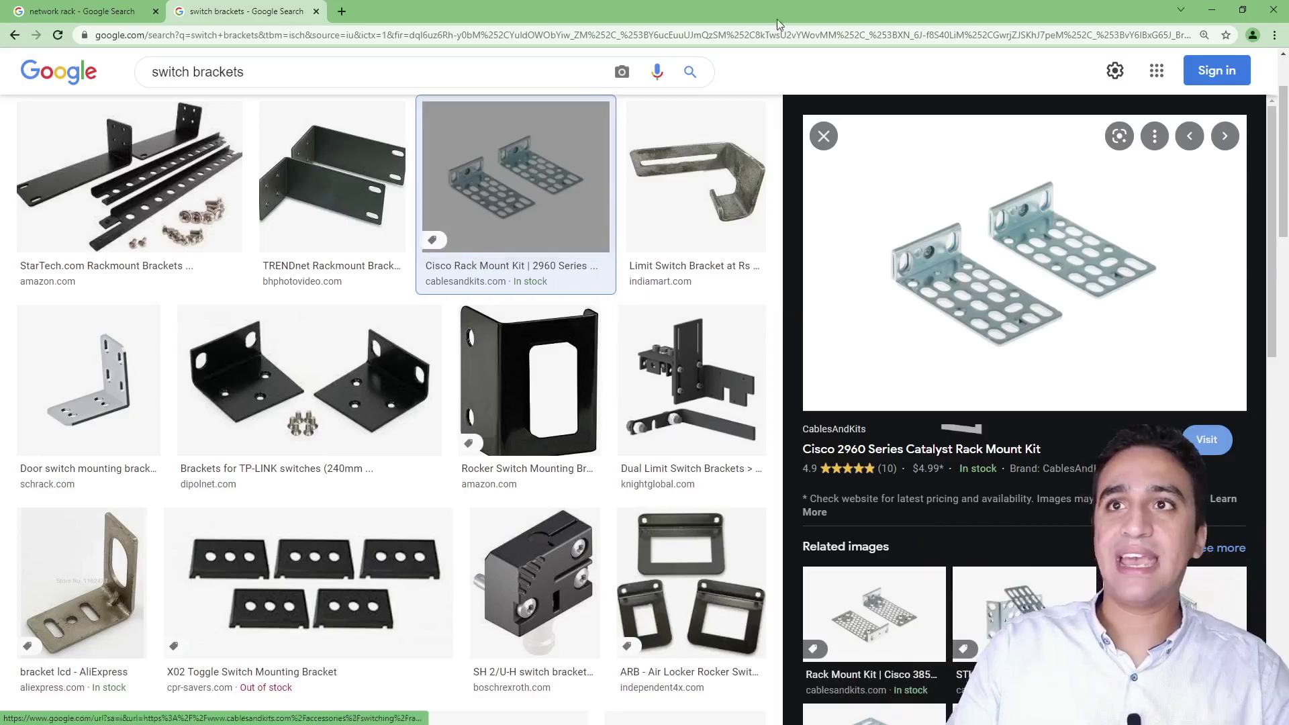
left_click(97, 6)
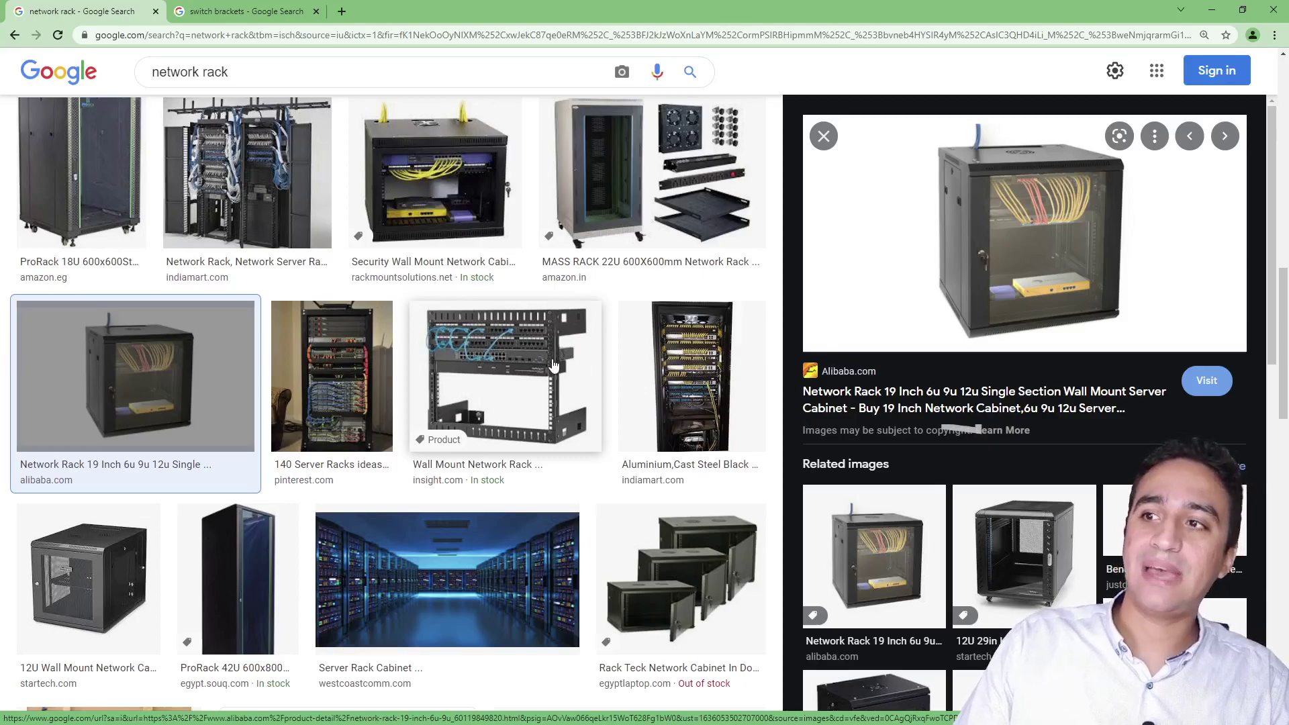
left_click(282, 11)
- Search for "cage nut" in a new browser tab, look through the pictures and video results, and return to the switch brackets results
left_click(343, 12)
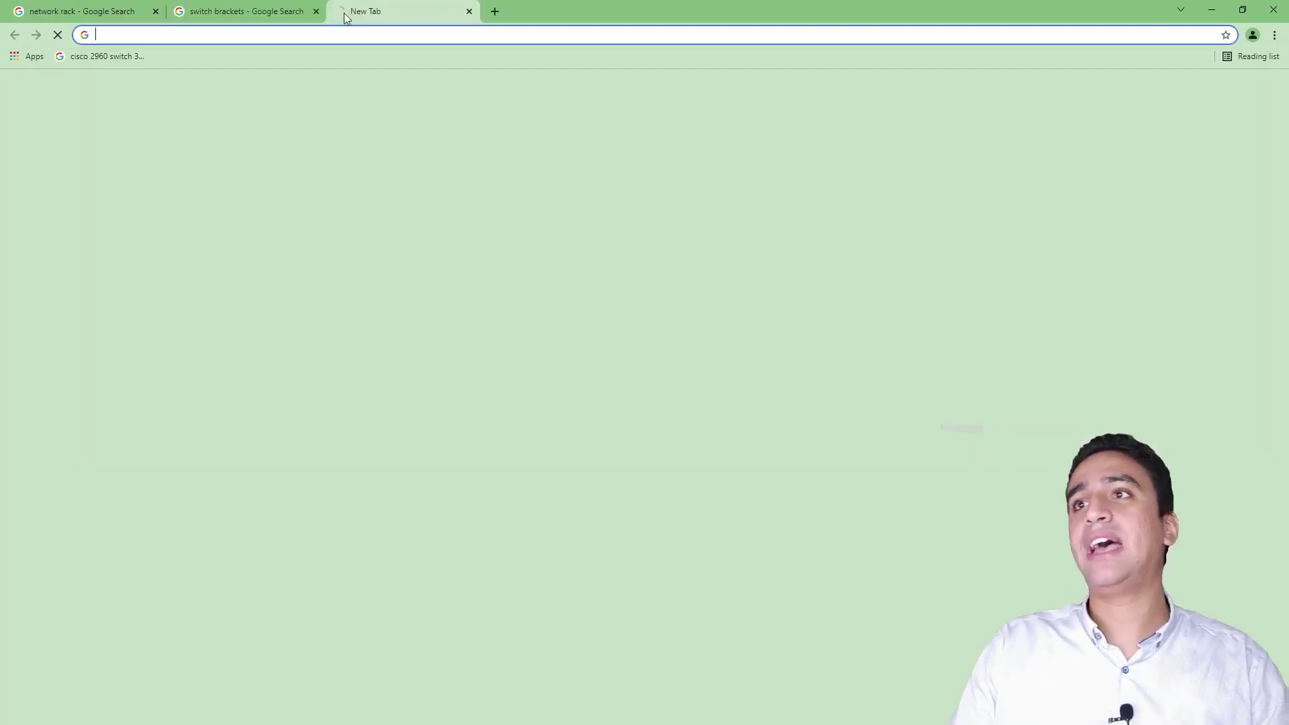
type("cage nut")
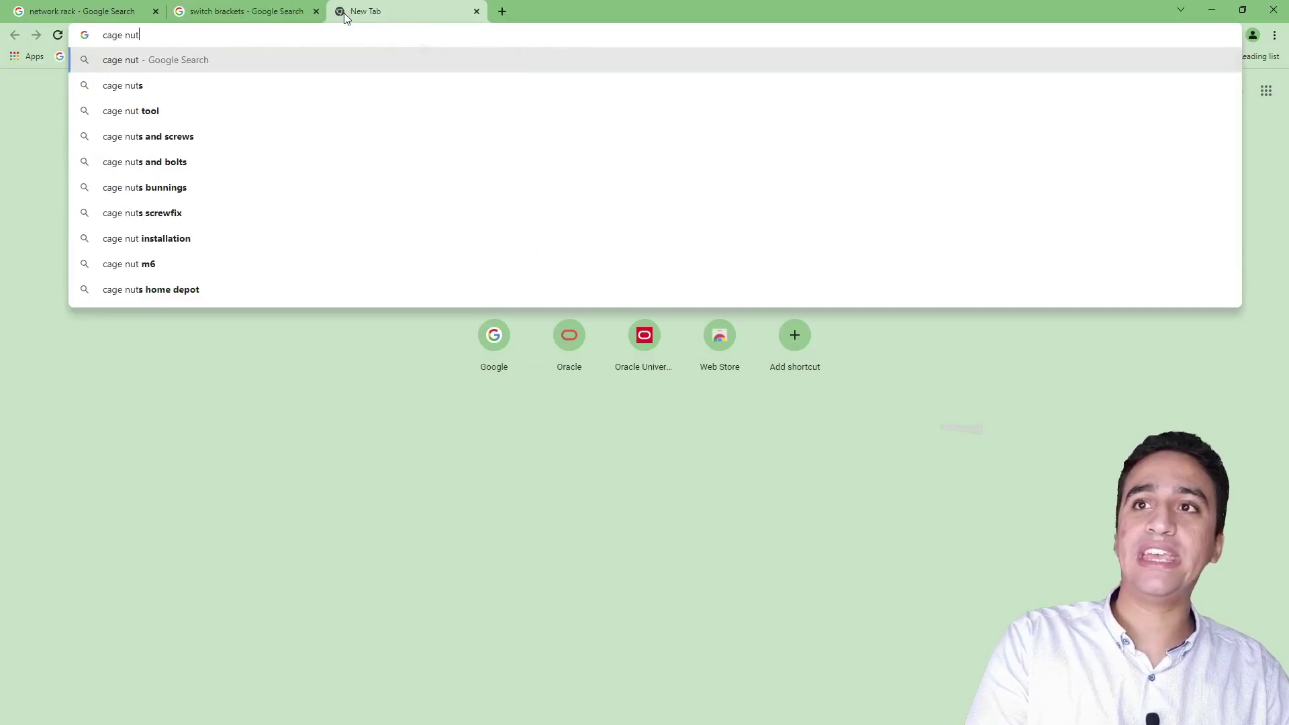
key("Return")
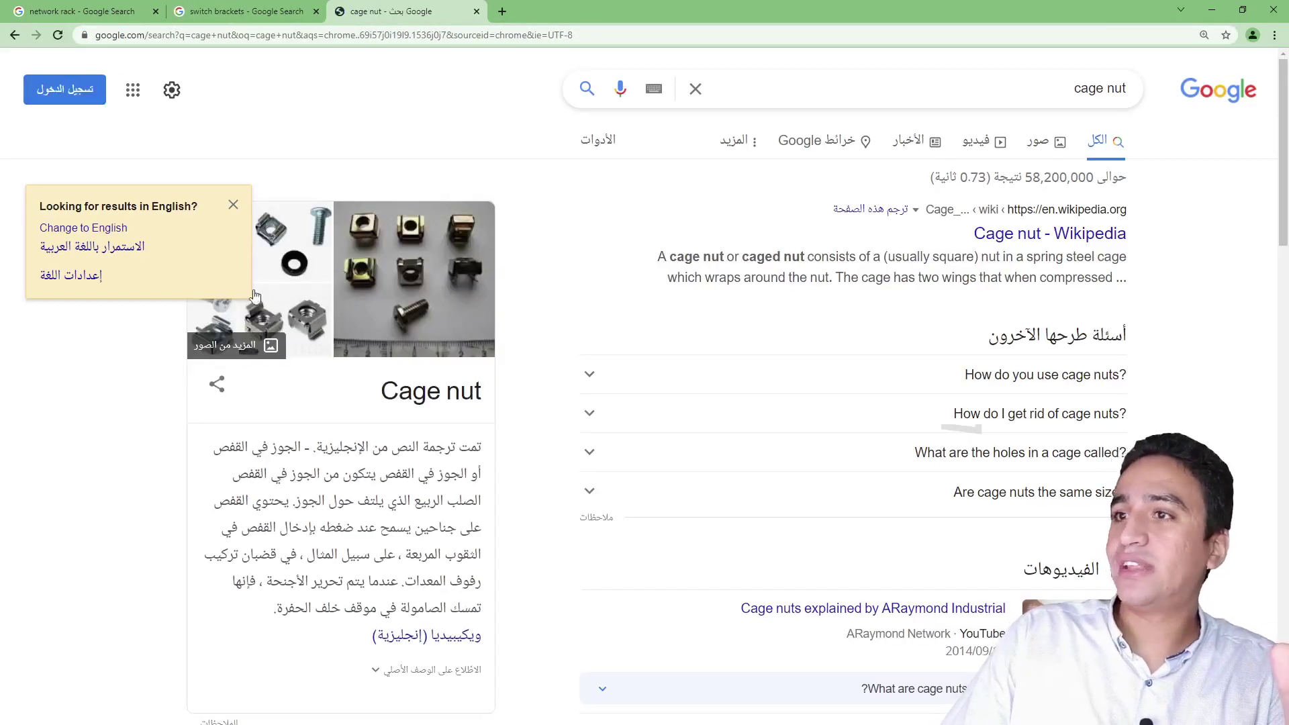
left_click_drag(374, 421, 457, 394)
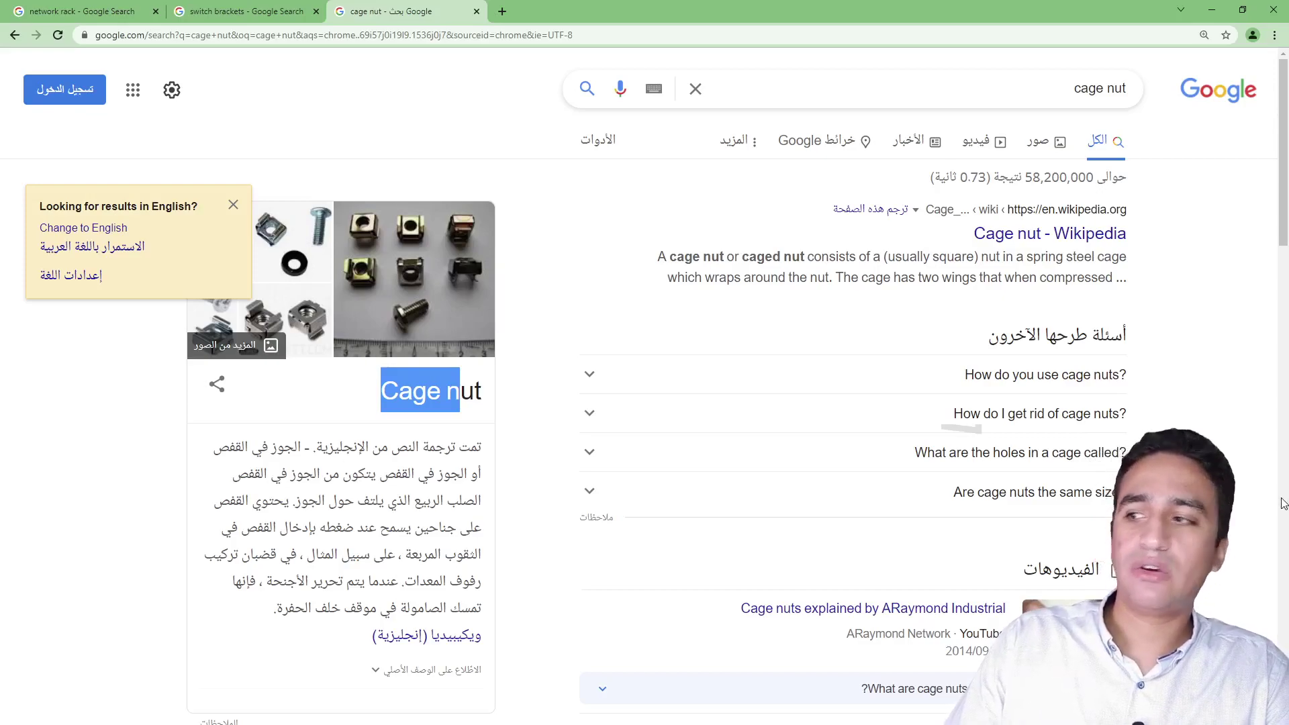
scroll(1283, 502, "down", 5)
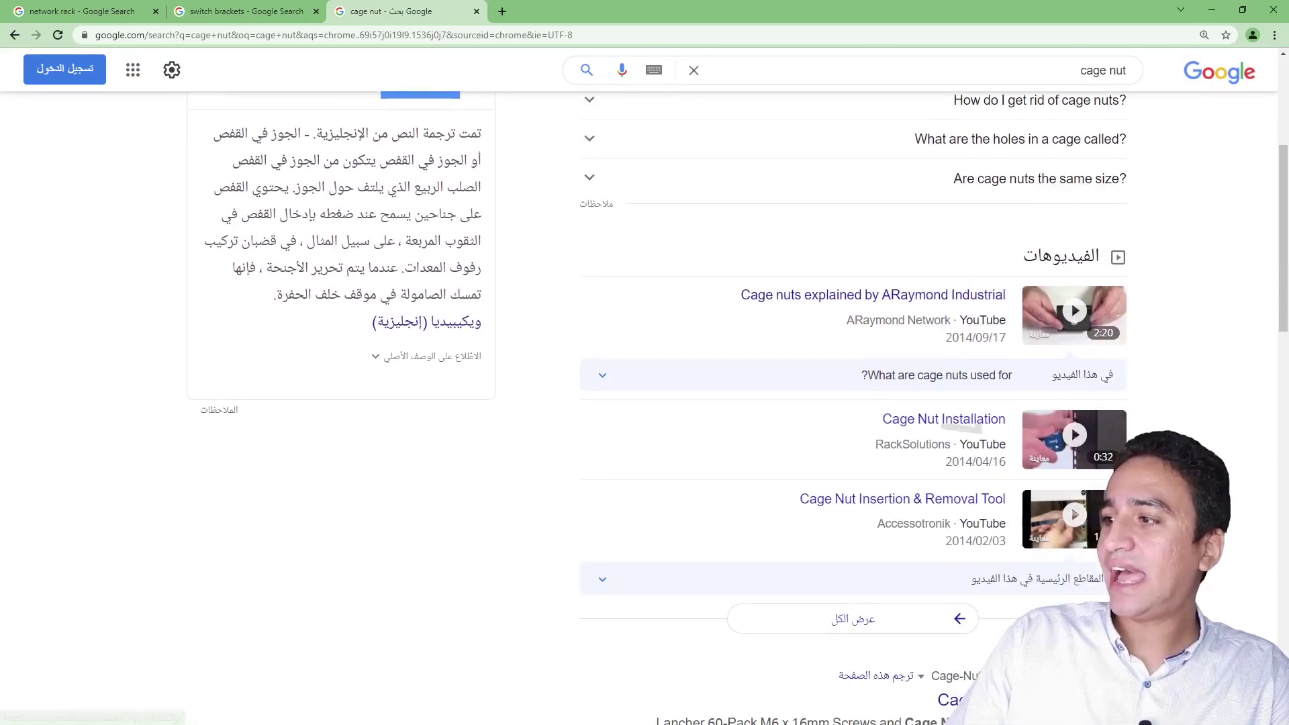
scroll(1070, 407, "down", 1)
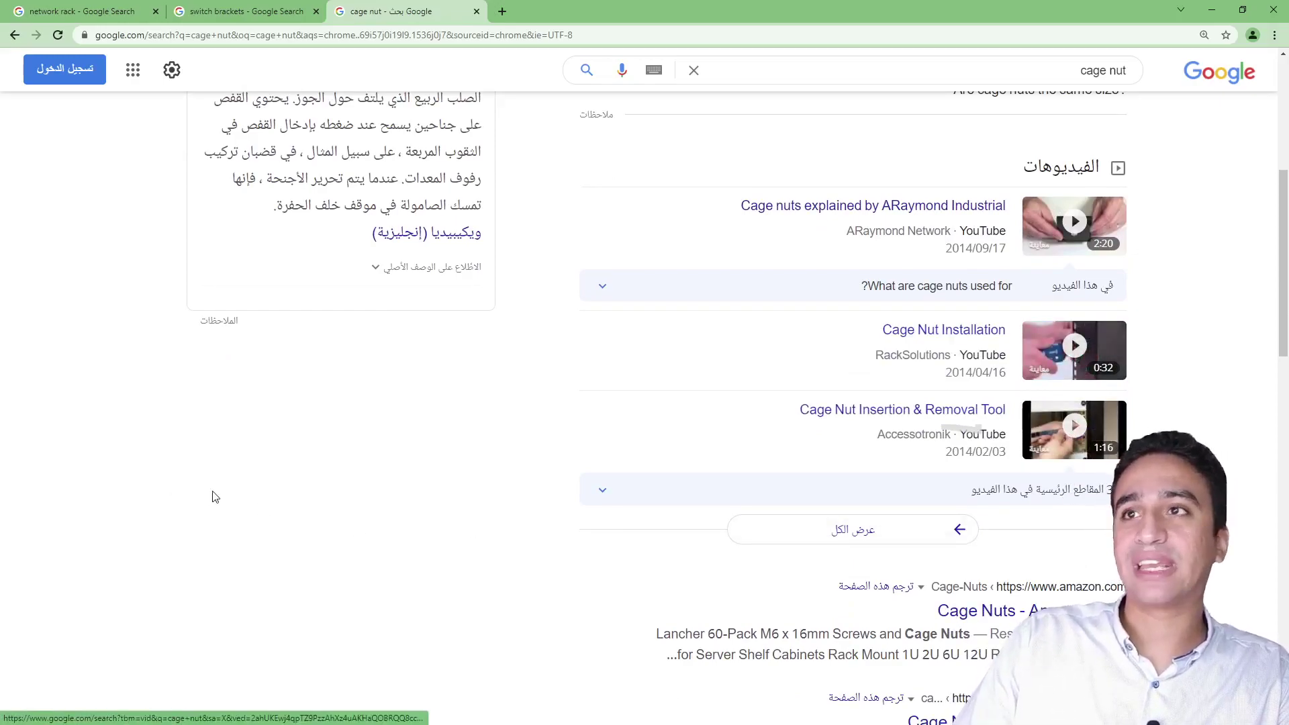
left_click(221, 11)
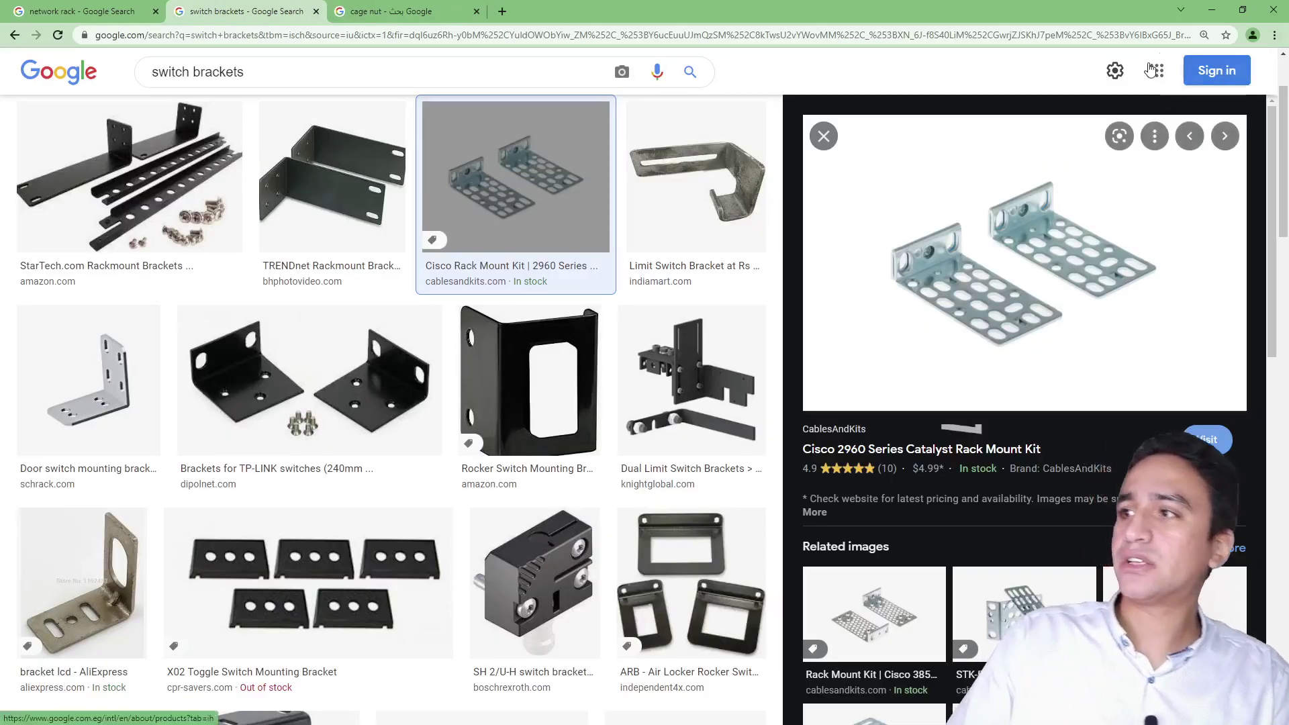
- Switch to Cisco Packet Tracer and add four PCs to the workspace below Switch0
left_click(1215, 8)
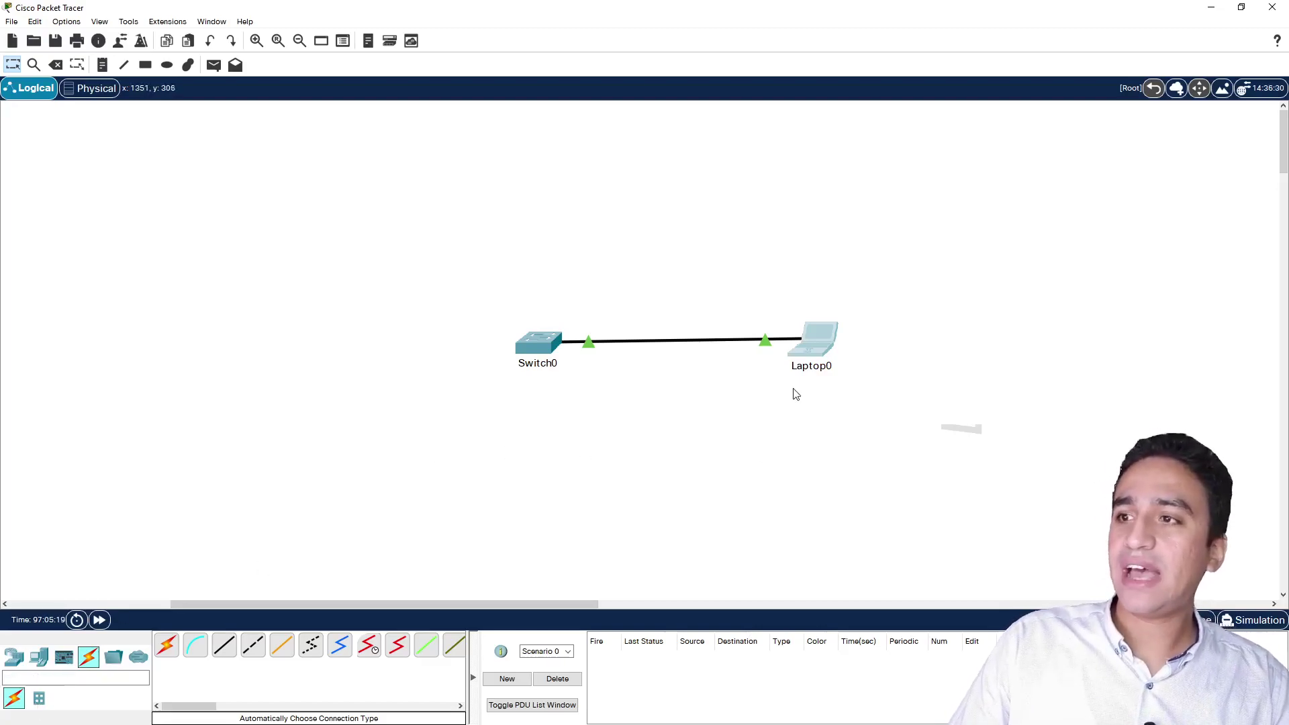
left_click(821, 362)
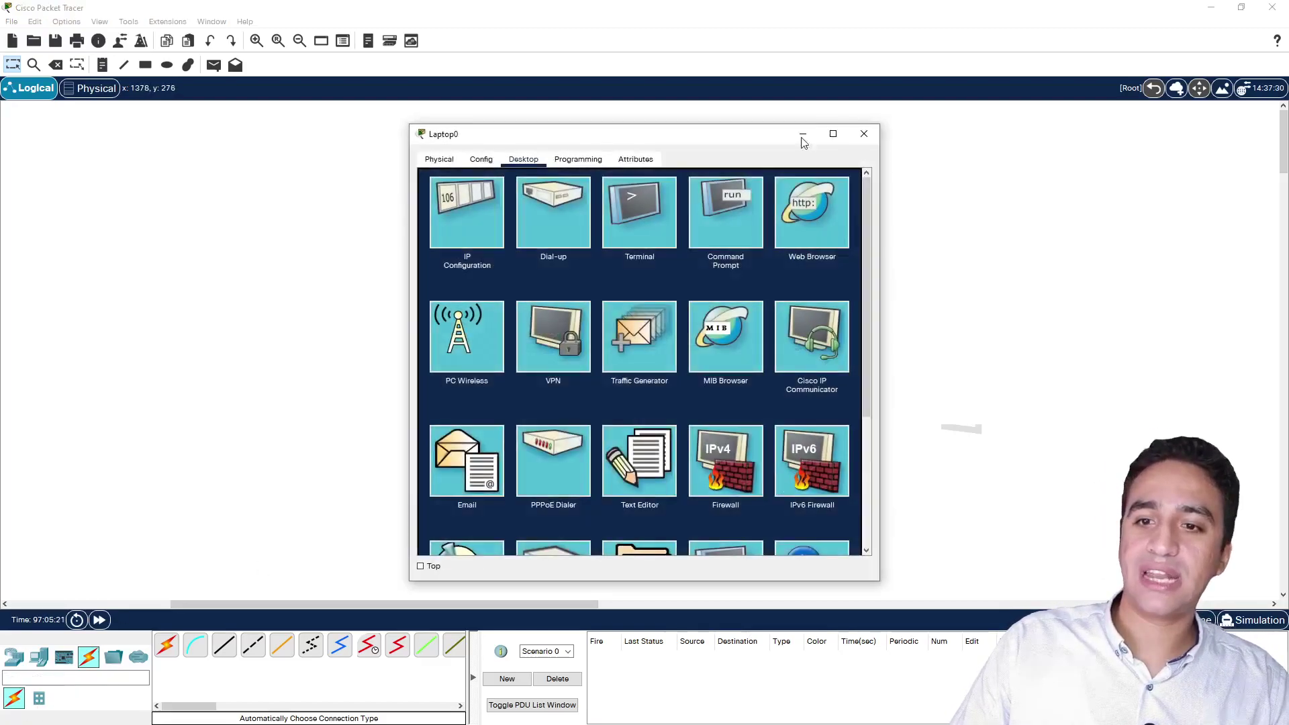
left_click(860, 138)
left_click(38, 657)
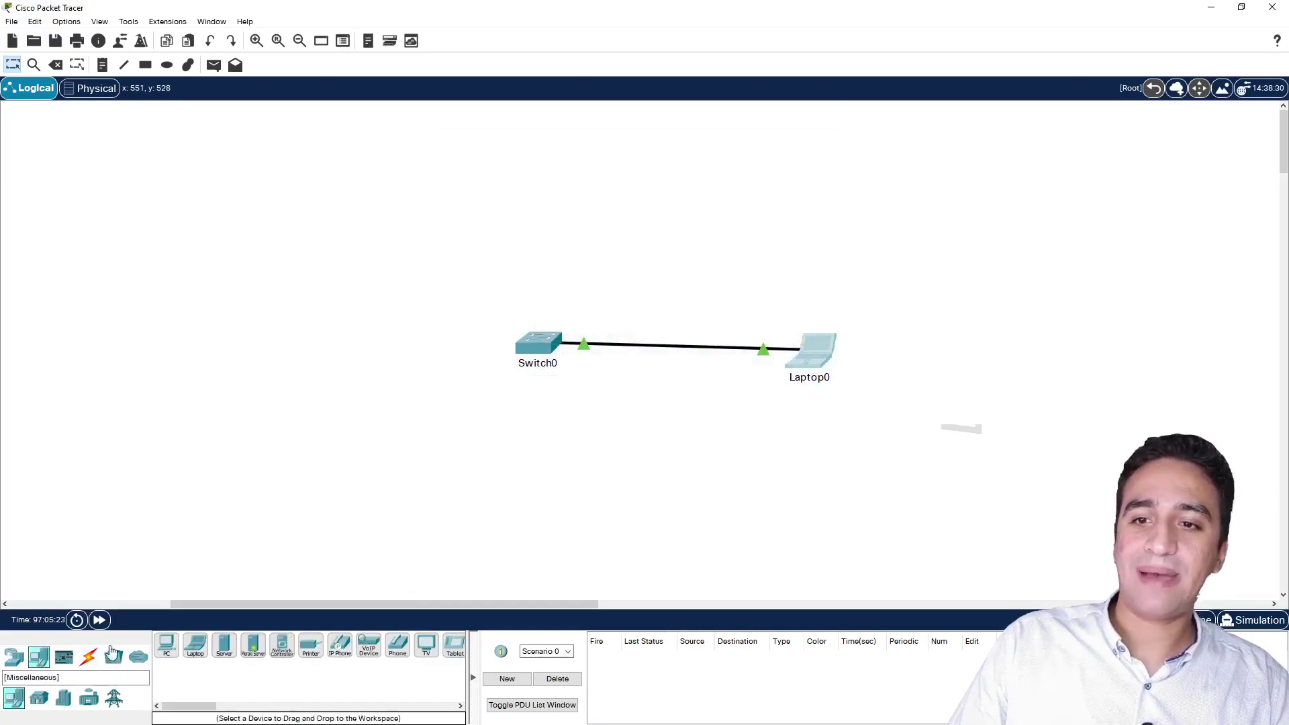
left_click_drag(166, 646, 409, 439)
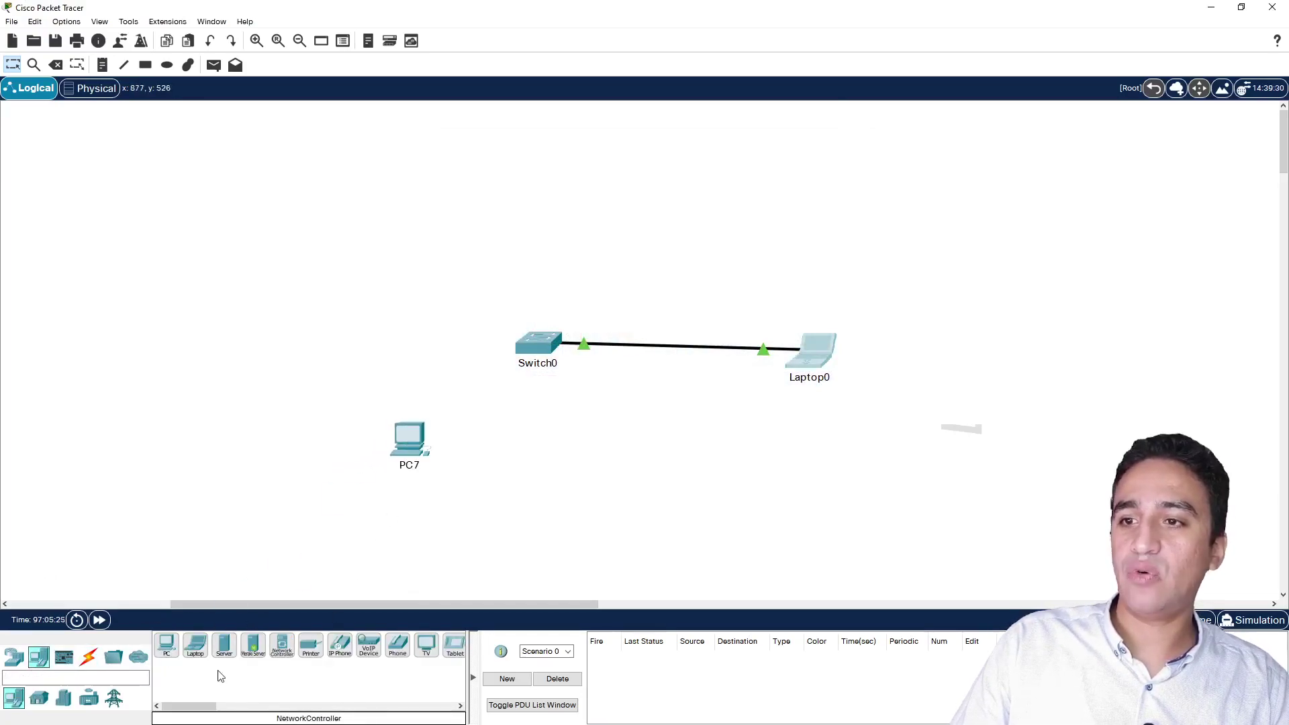
left_click_drag(172, 646, 494, 444)
left_click_drag(168, 646, 593, 452)
left_click_drag(167, 646, 329, 408)
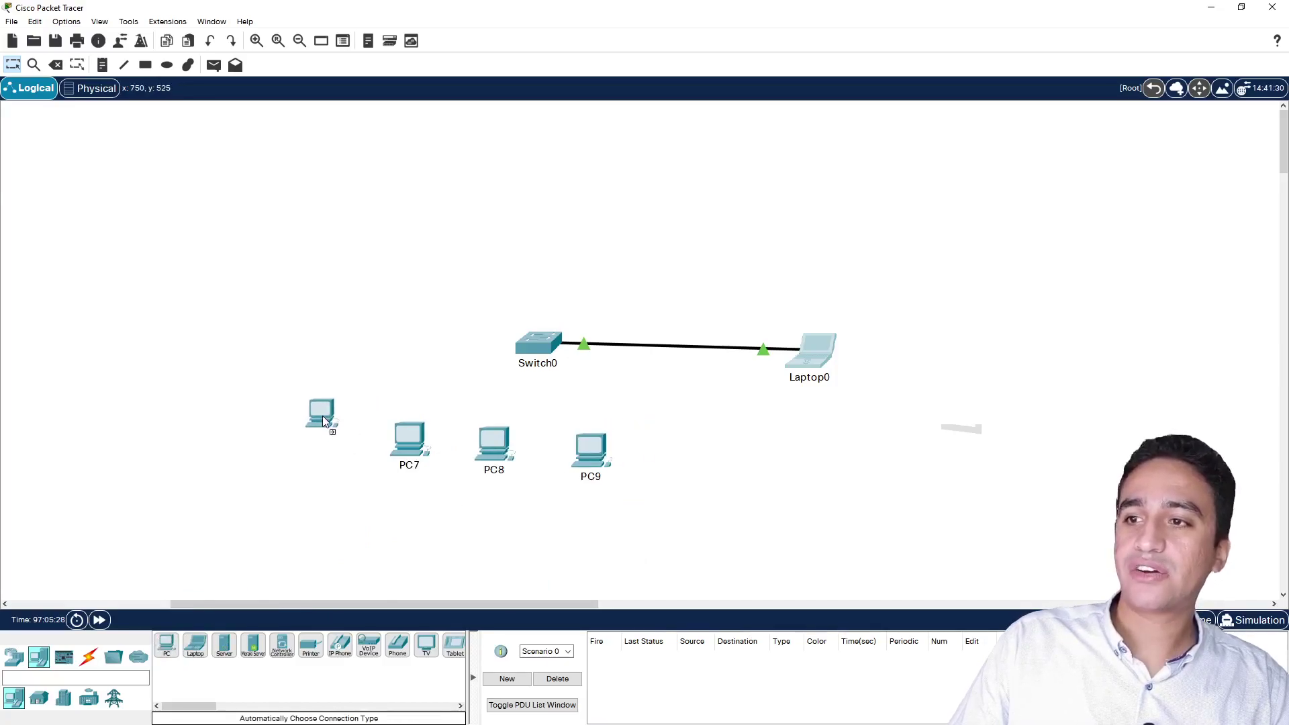
- Connect PC10 and PC7 to Switch0 using the automatic connection type, moving PC7 slightly lower in the workspace
left_click(88, 657)
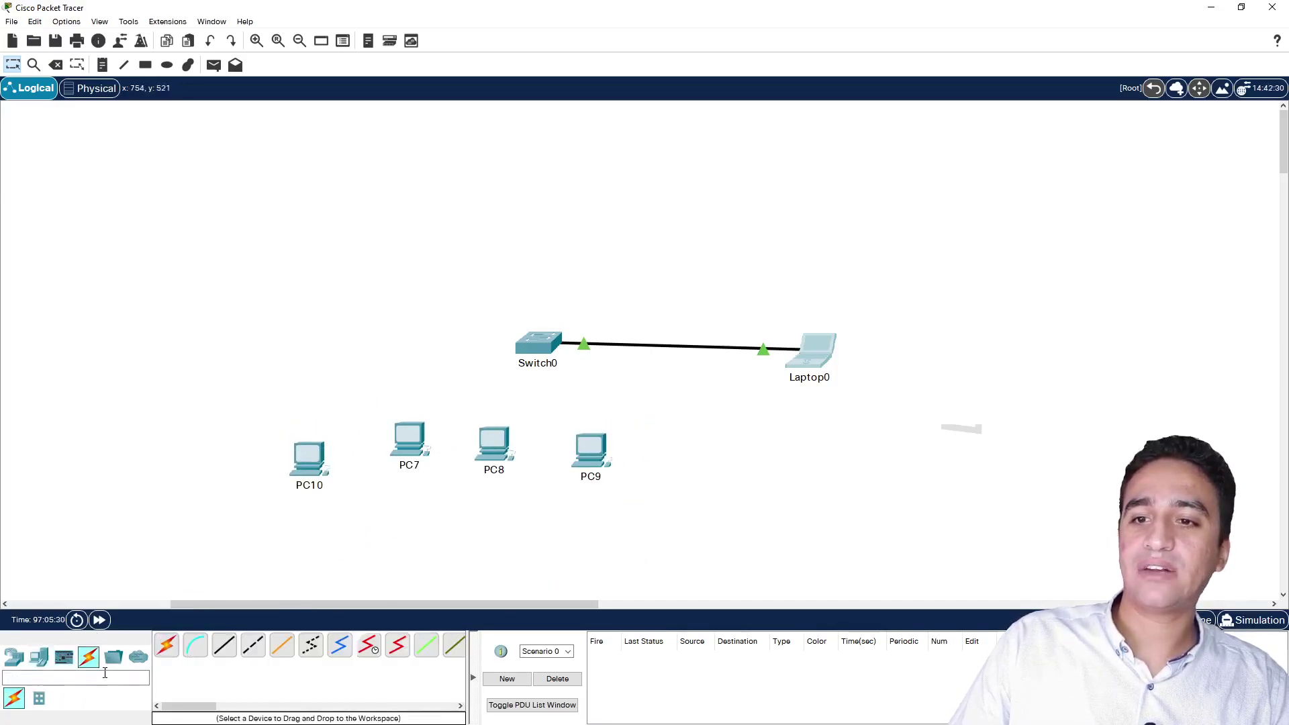
left_click(166, 646)
left_click(315, 463)
left_click(540, 344)
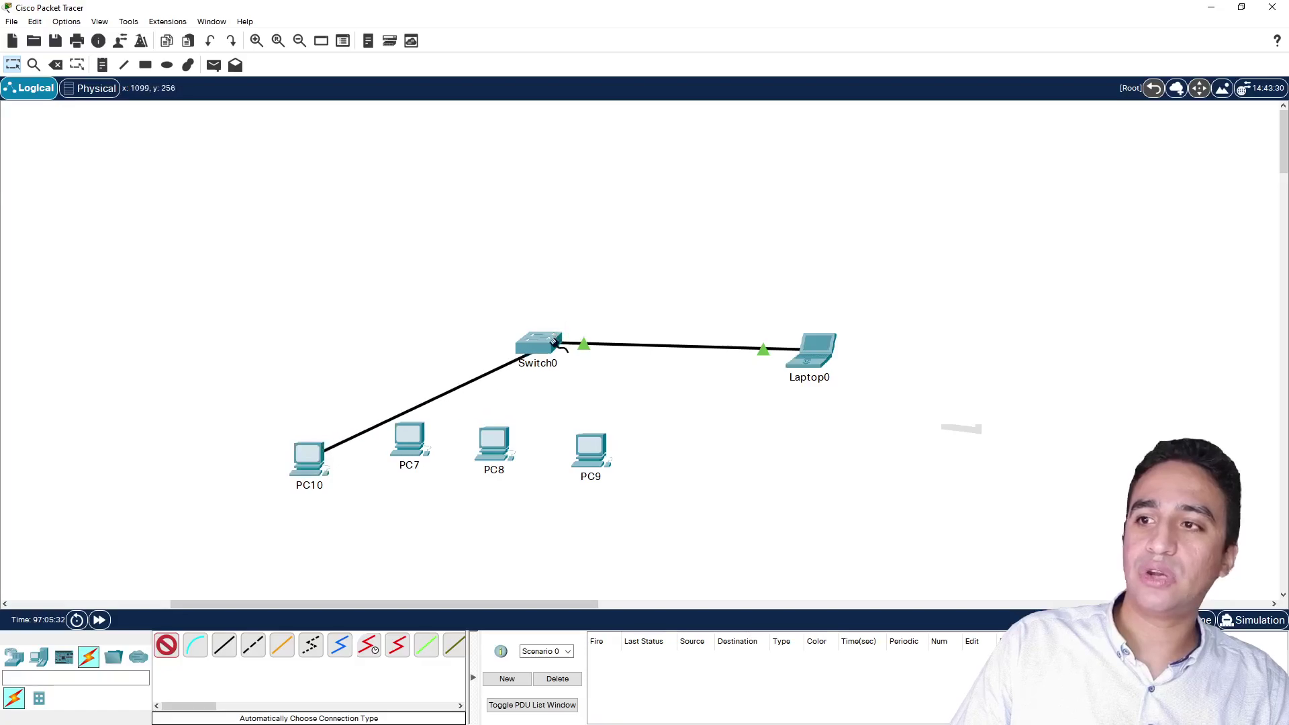
left_click_drag(421, 451, 434, 476)
left_click(166, 646)
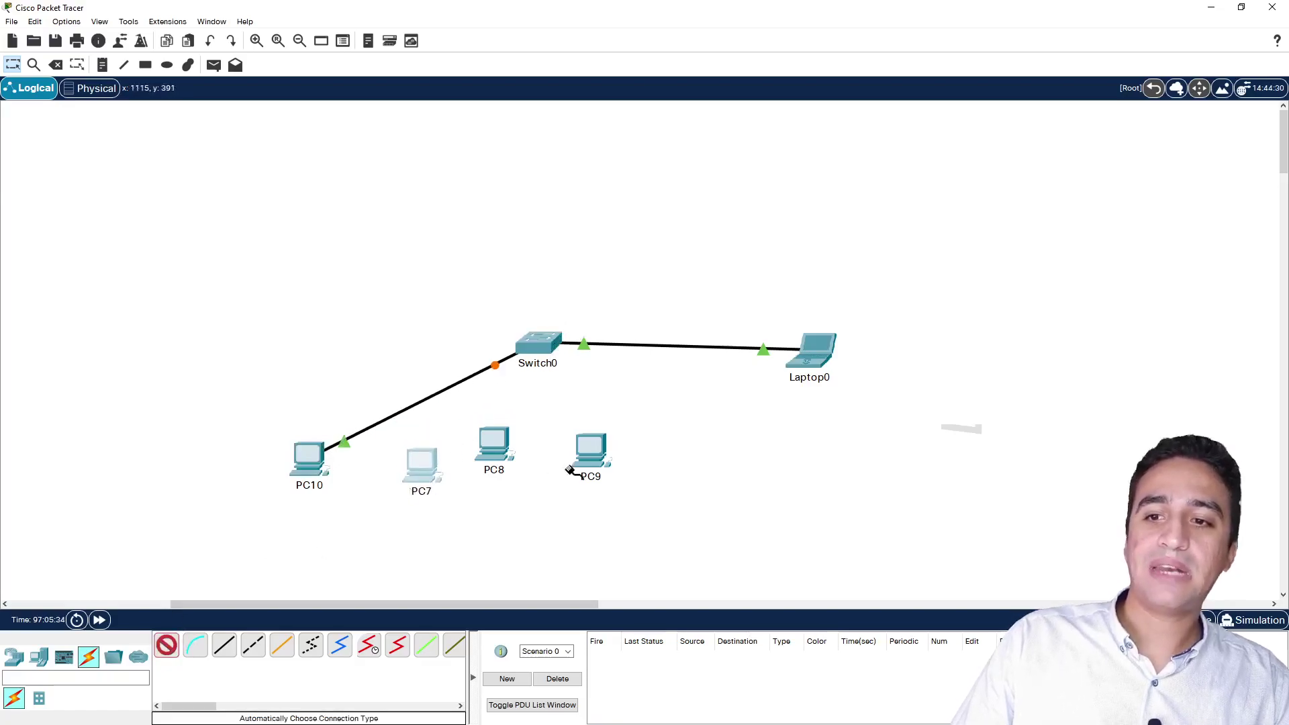
left_click(421, 459)
left_click(537, 343)
- Move PC8 and PC9 down into line with the other PCs and connect both to Switch0 using the automatic connection type
left_click_drag(502, 468, 526, 495)
left_click_drag(590, 451, 623, 490)
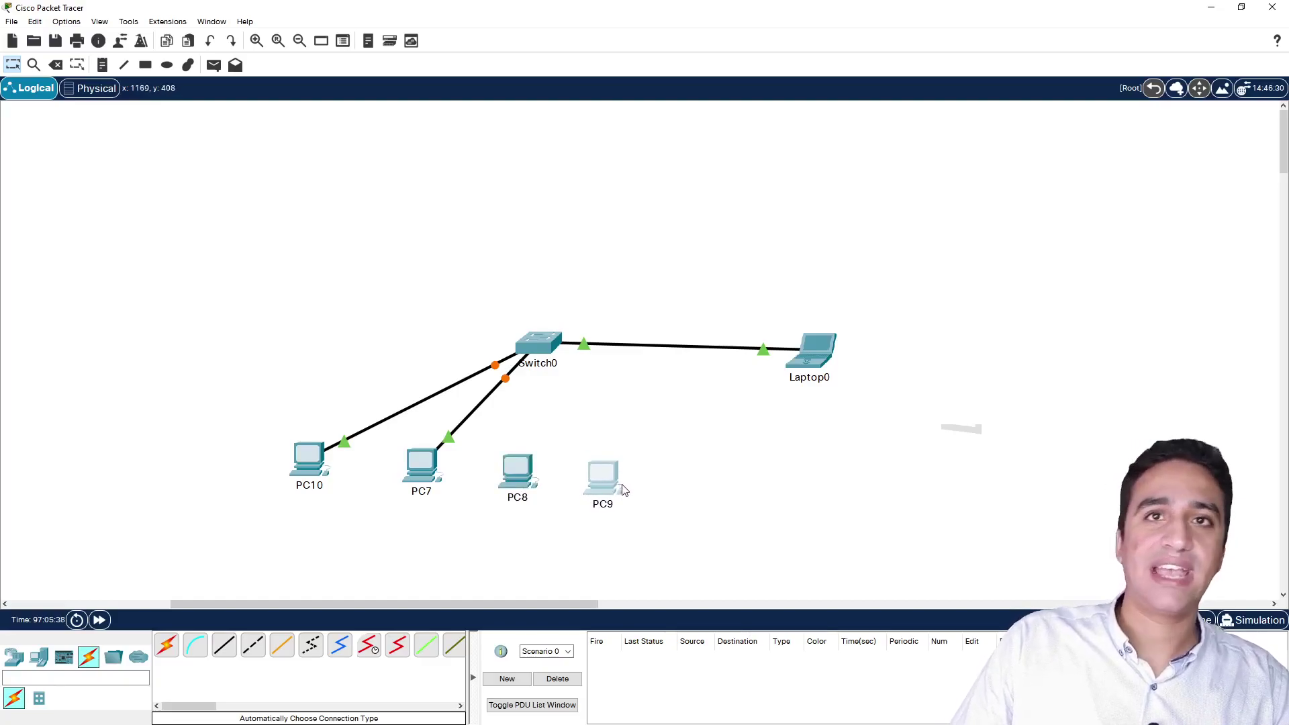
left_click(166, 646)
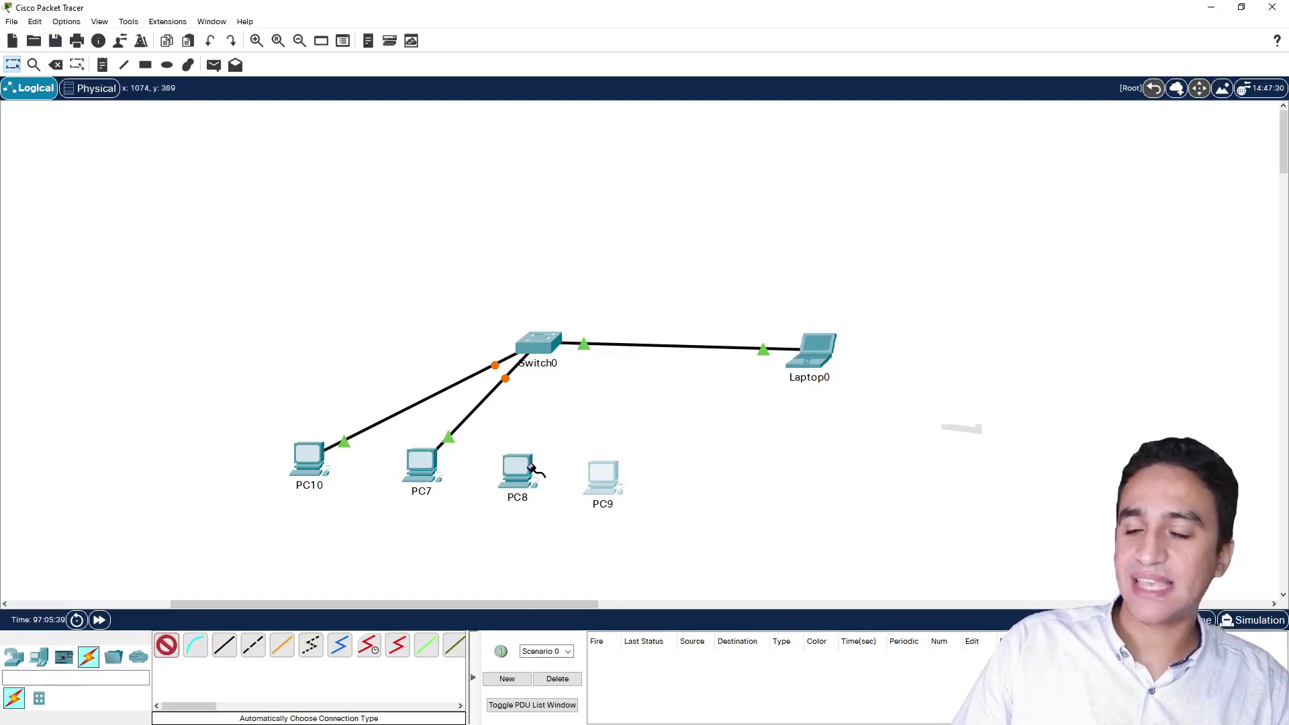
left_click(510, 478)
left_click(535, 341)
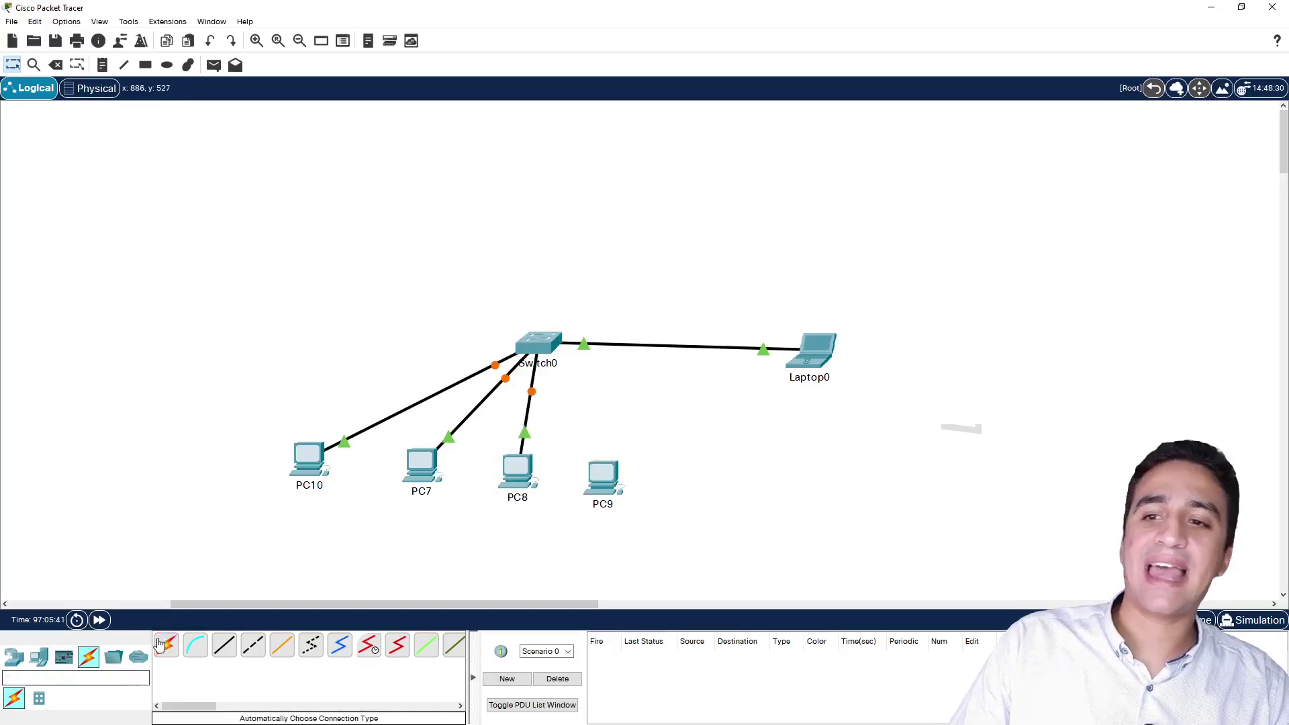
left_click(604, 479)
left_click(535, 336)
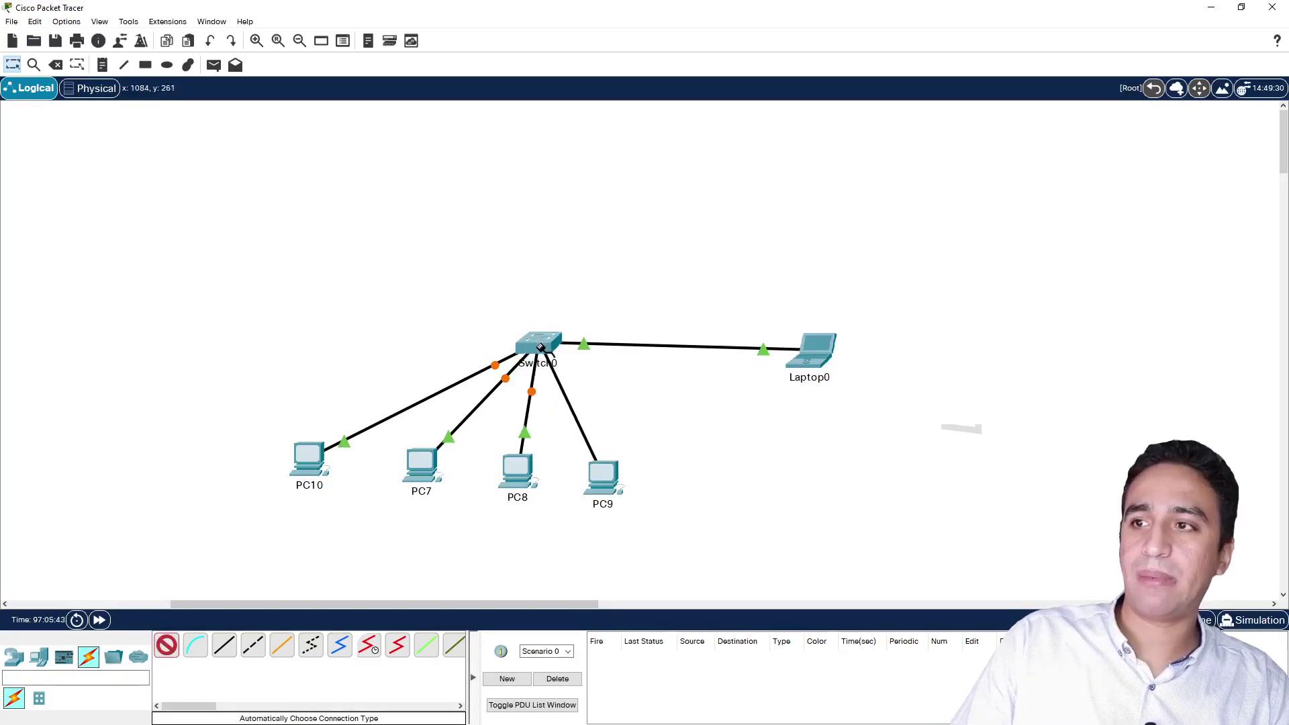
- Switch to the Chrome browser and search Google Images for "faceplate network"
mouse_move(544, 380)
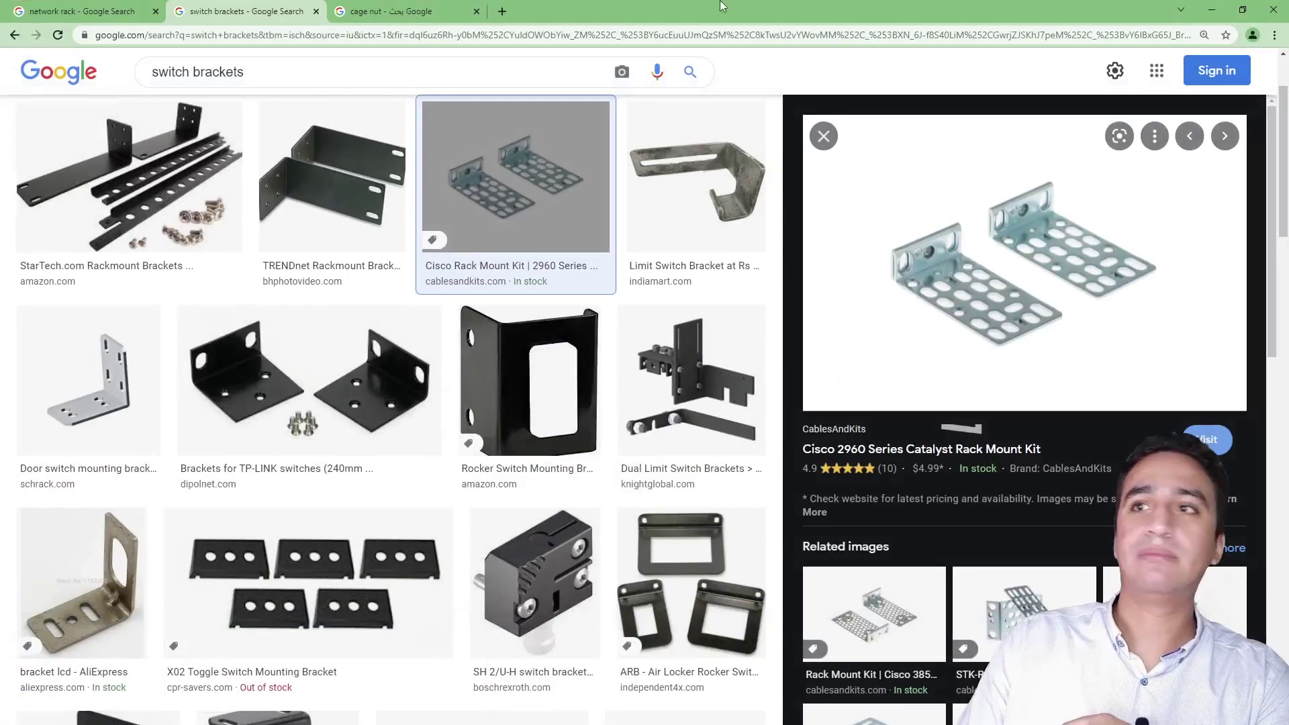
type("faceplaty")
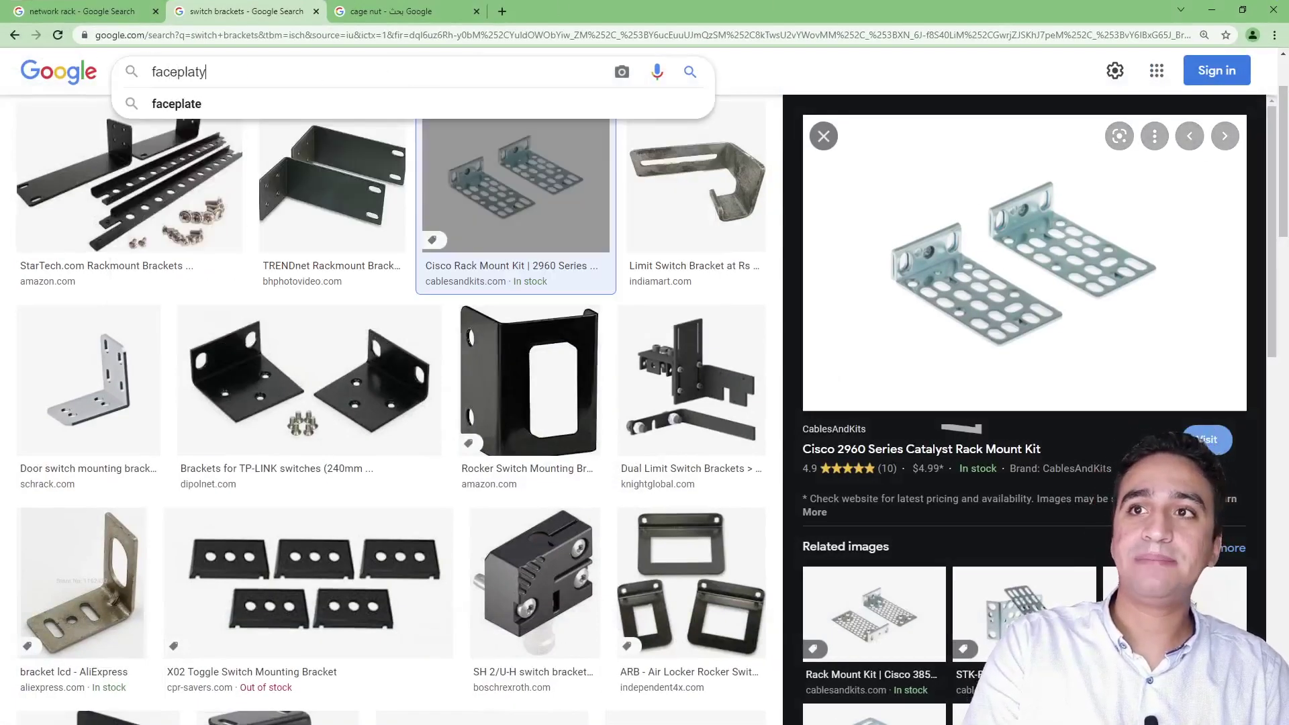
key("BackSpace")
type("e netw")
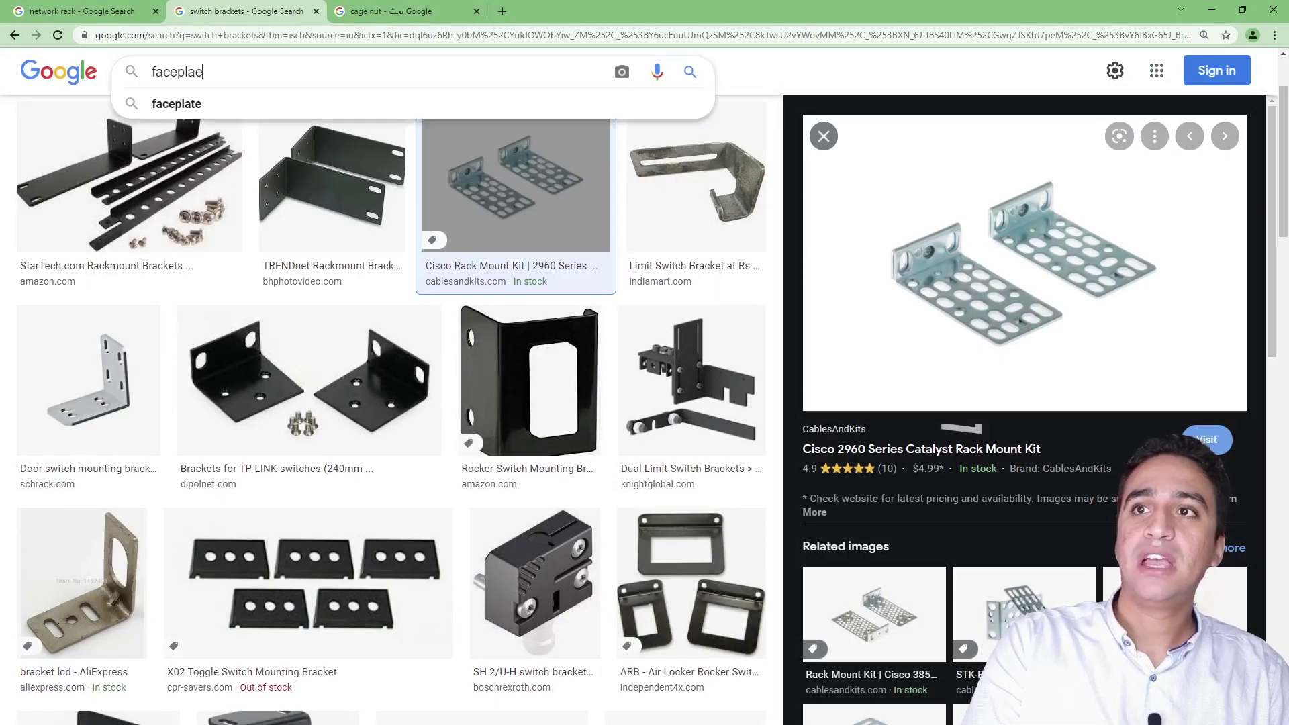
type("ork")
key("Return")
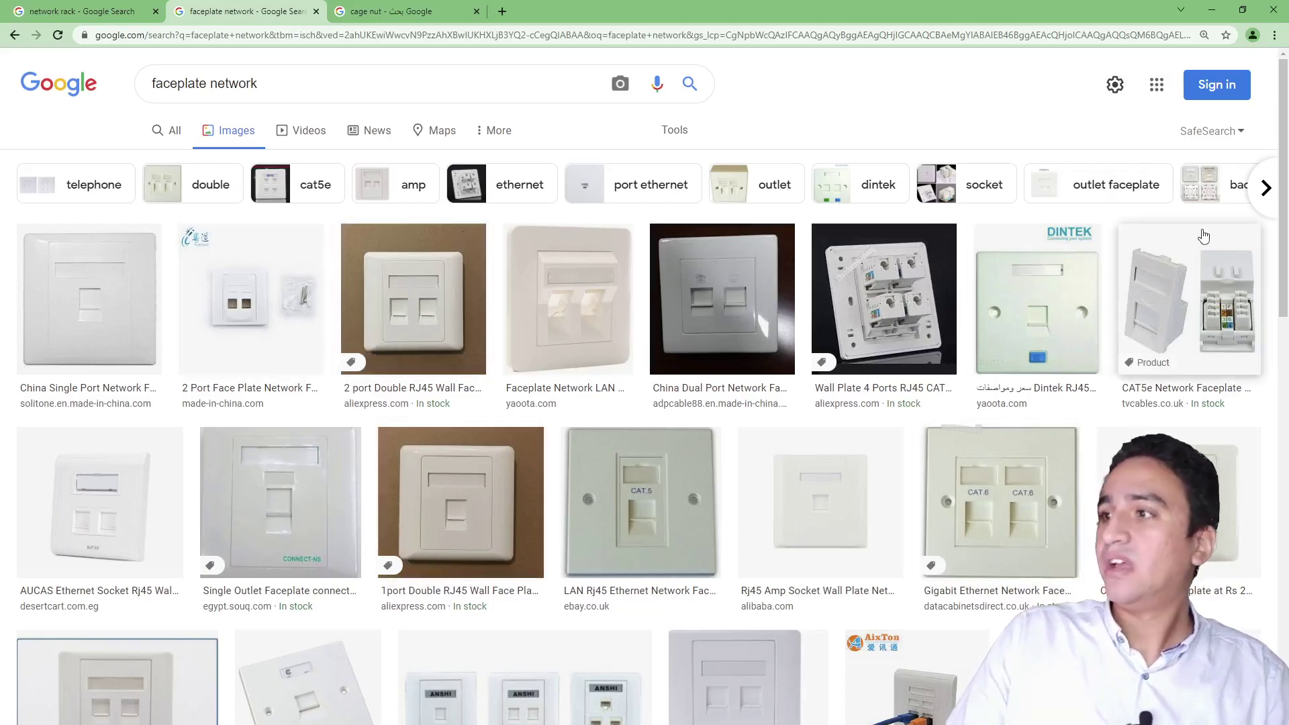
- Switch back to Cisco Packet Tracer, space the four PCs out in an even row and move Laptop0 closer to Switch0
left_click(1219, 8)
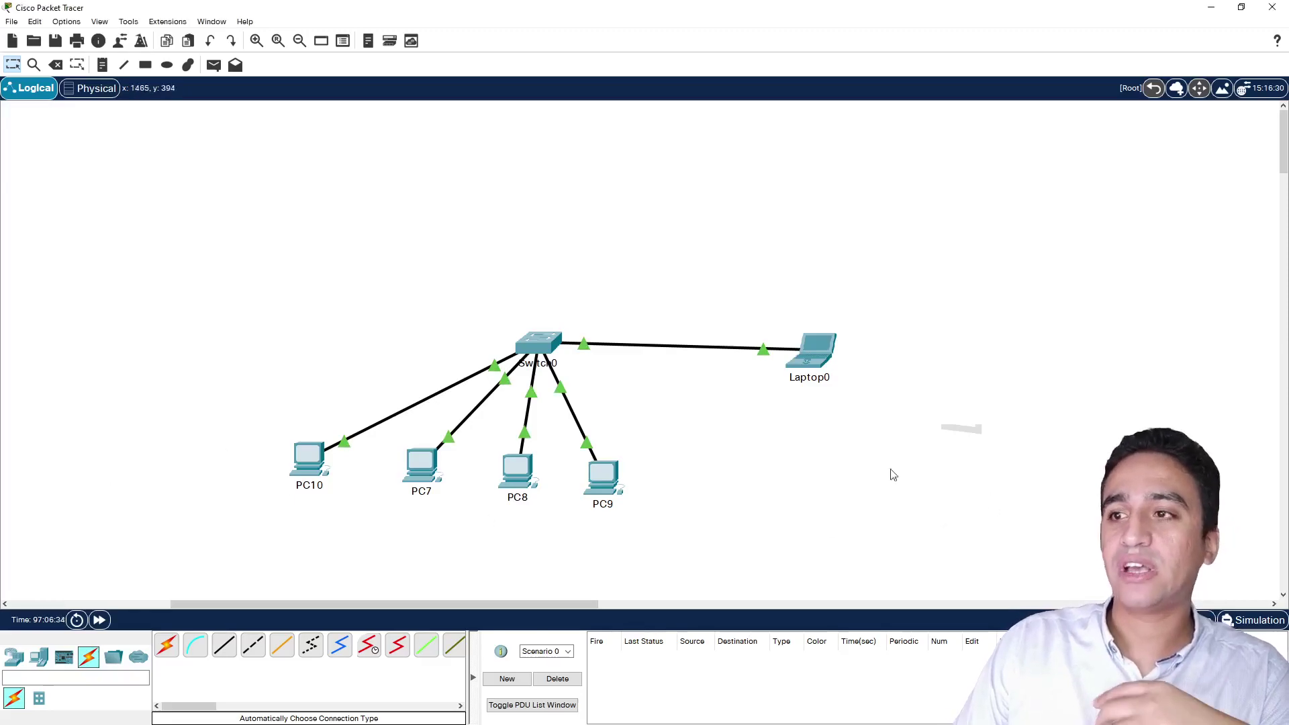
left_click_drag(636, 497, 671, 473)
left_click_drag(517, 473, 553, 483)
mouse_move(416, 475)
left_mouse_down()
mouse_move(480, 474)
mouse_move(436, 477)
left_mouse_up()
left_click_drag(305, 463, 332, 482)
left_click_drag(815, 373, 744, 370)
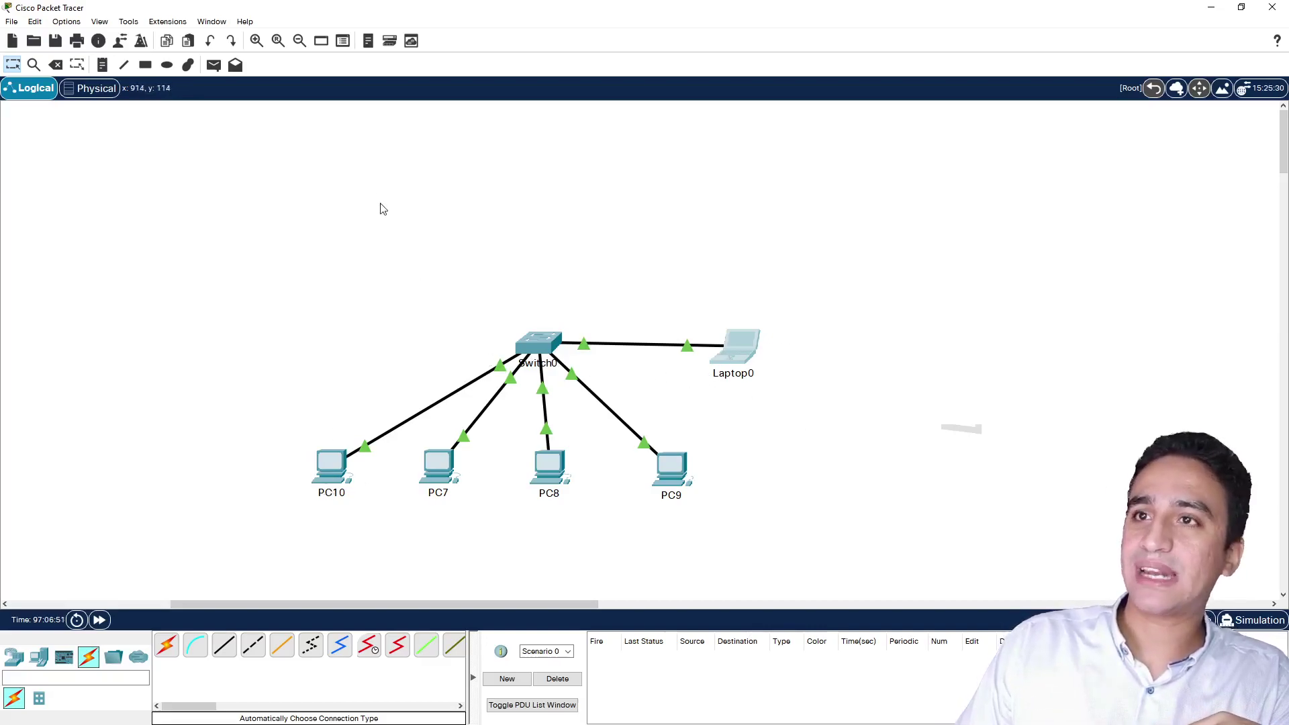
- Place a text note reading "10.1.1." just above Laptop0 and return to the selection tool
left_click(102, 65)
left_click(699, 314)
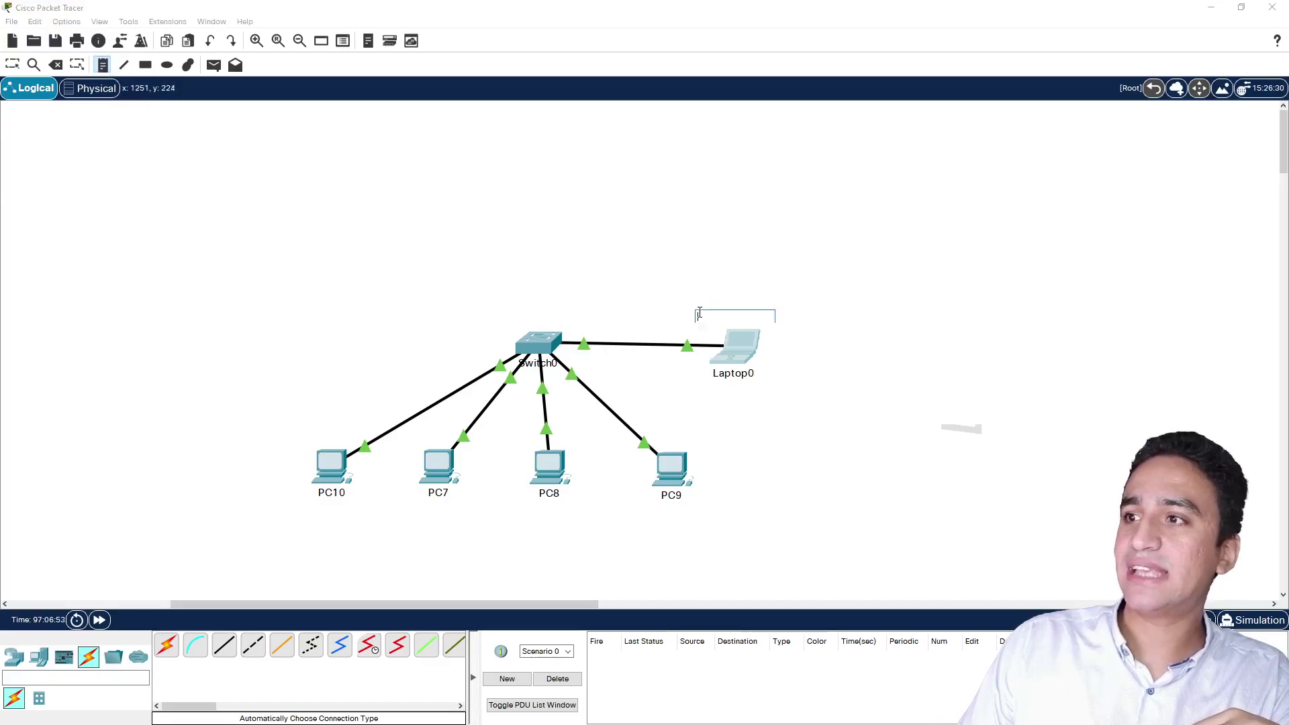
type("10.1.1.")
left_click(639, 417)
left_click(735, 350)
left_click(1050, 284)
left_click(12, 64)
- Check the IPv4 address and subnet mask in Laptop0's IP configuration and close the laptop window
left_click(742, 352)
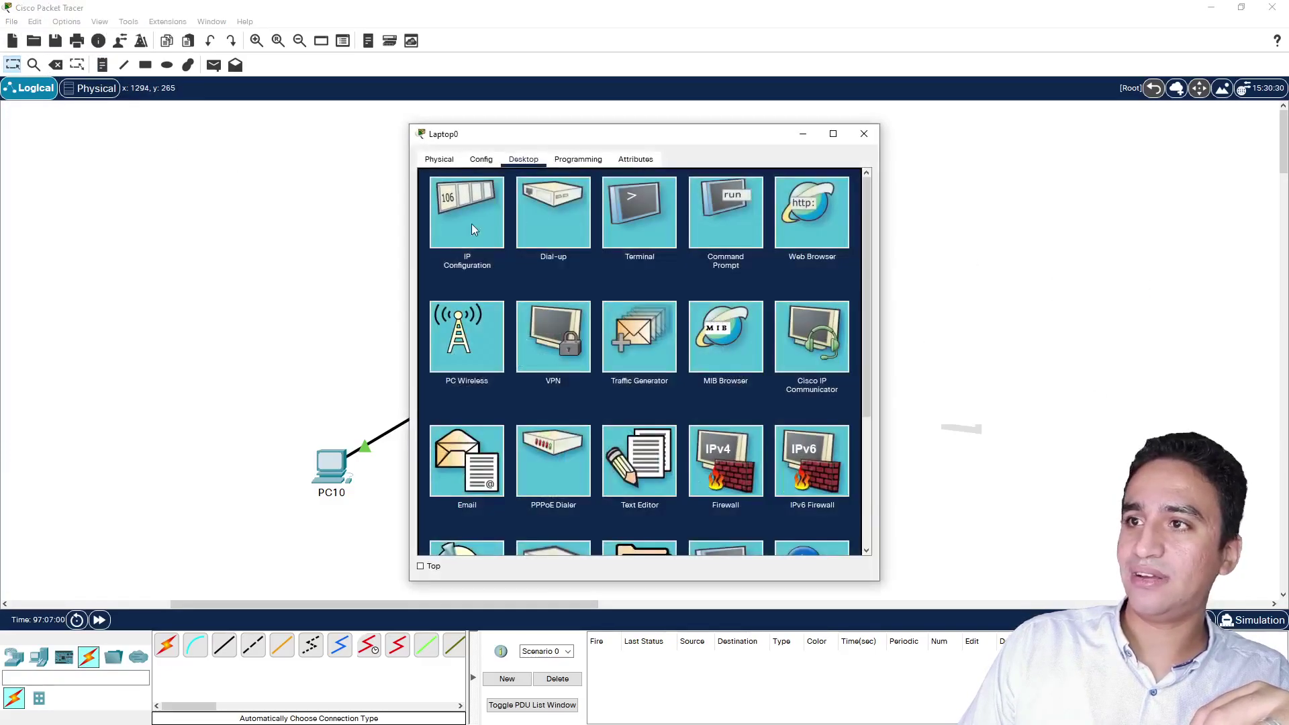
left_click(467, 212)
left_click_drag(658, 260, 530, 253)
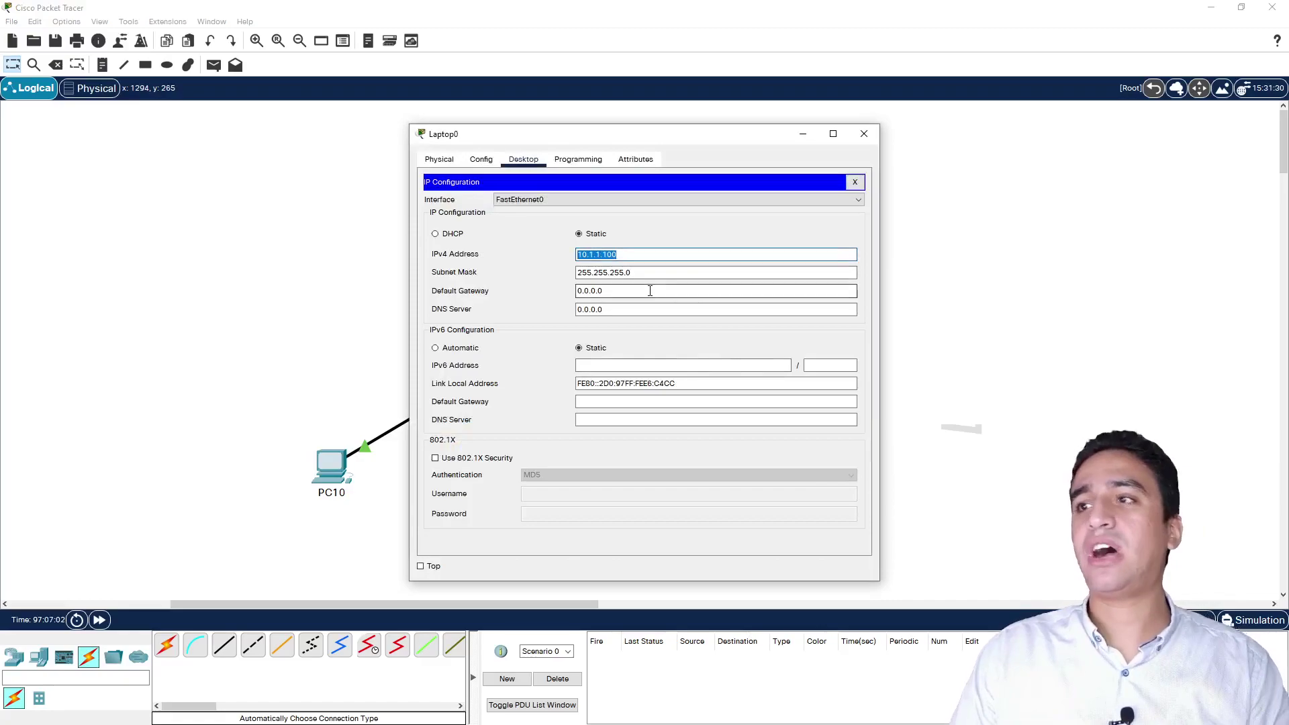
left_click(864, 133)
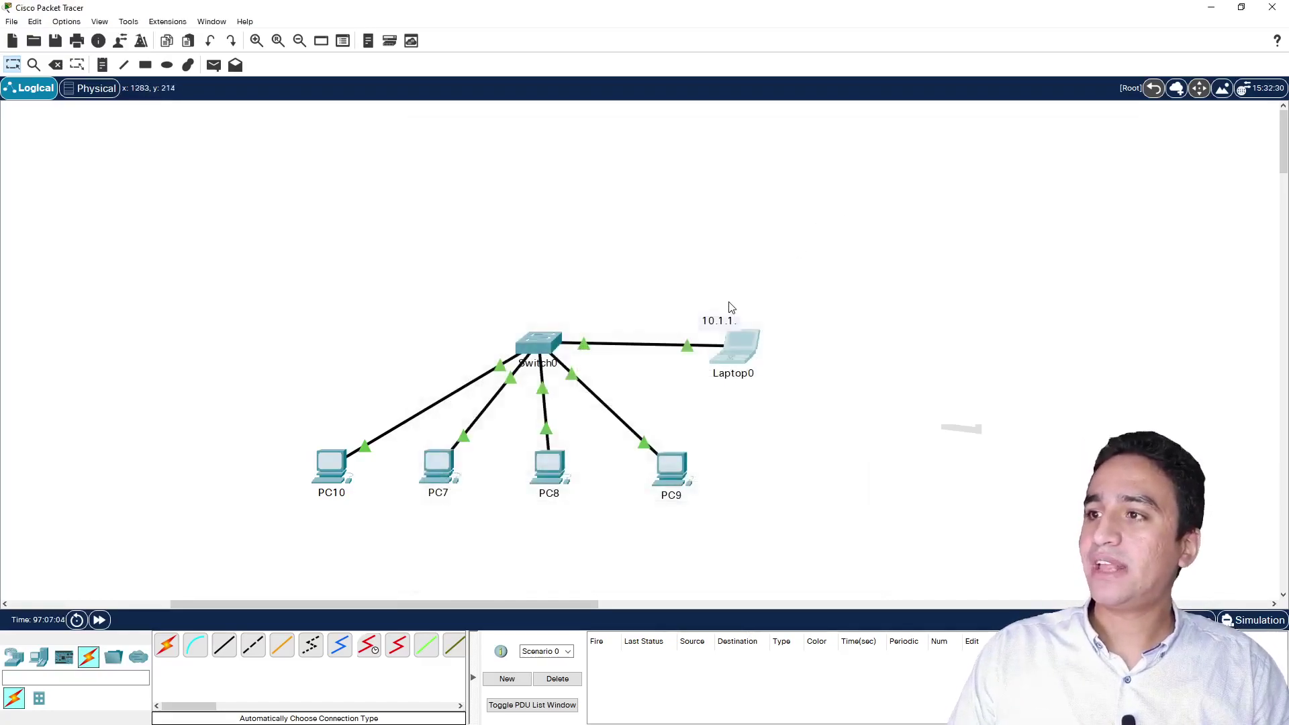
- Complete the Laptop0 note as 10.1.1.100 with 255.255.255.0 on a second line, and move it clear above the laptop
double_click(735, 318)
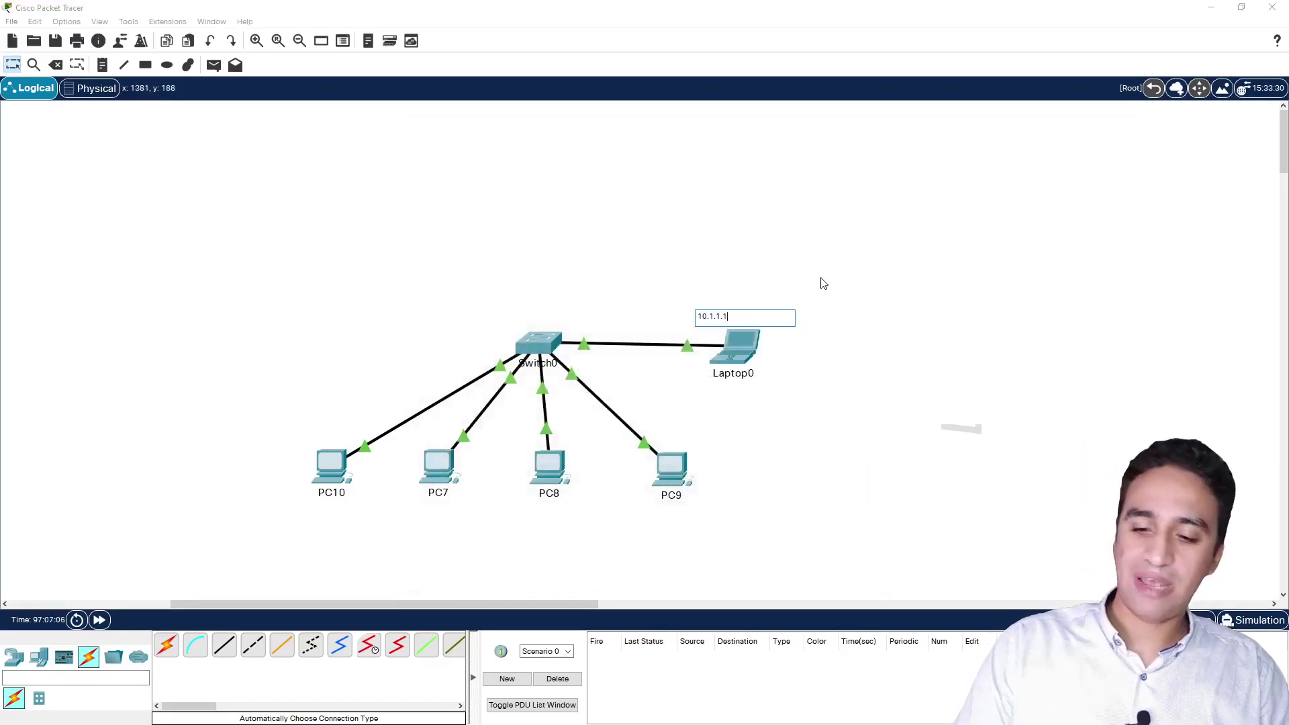
type("100")
key("Return")
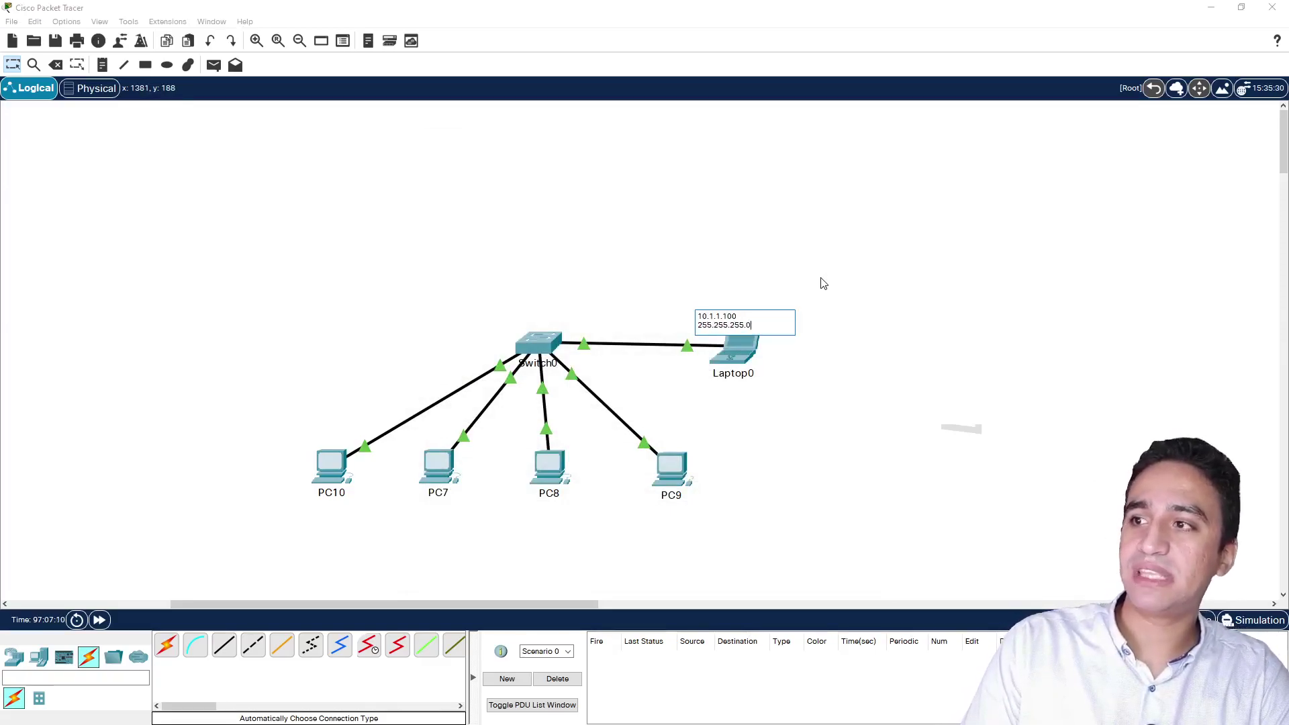
left_click(769, 290)
left_click_drag(730, 331, 760, 311)
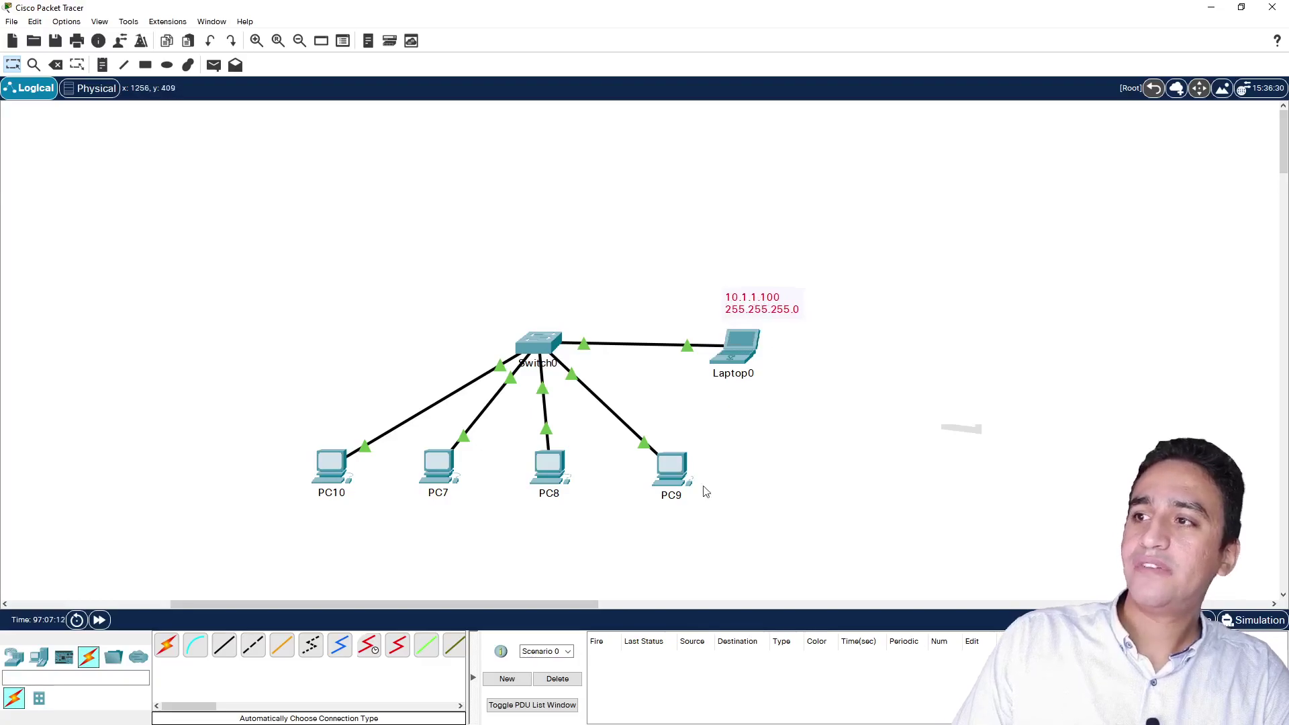
- Examine the IP address and subnet mask lines in Laptop0's note one at a time, leaving the note's text as is
double_click(749, 310)
left_click_drag(784, 302, 693, 287)
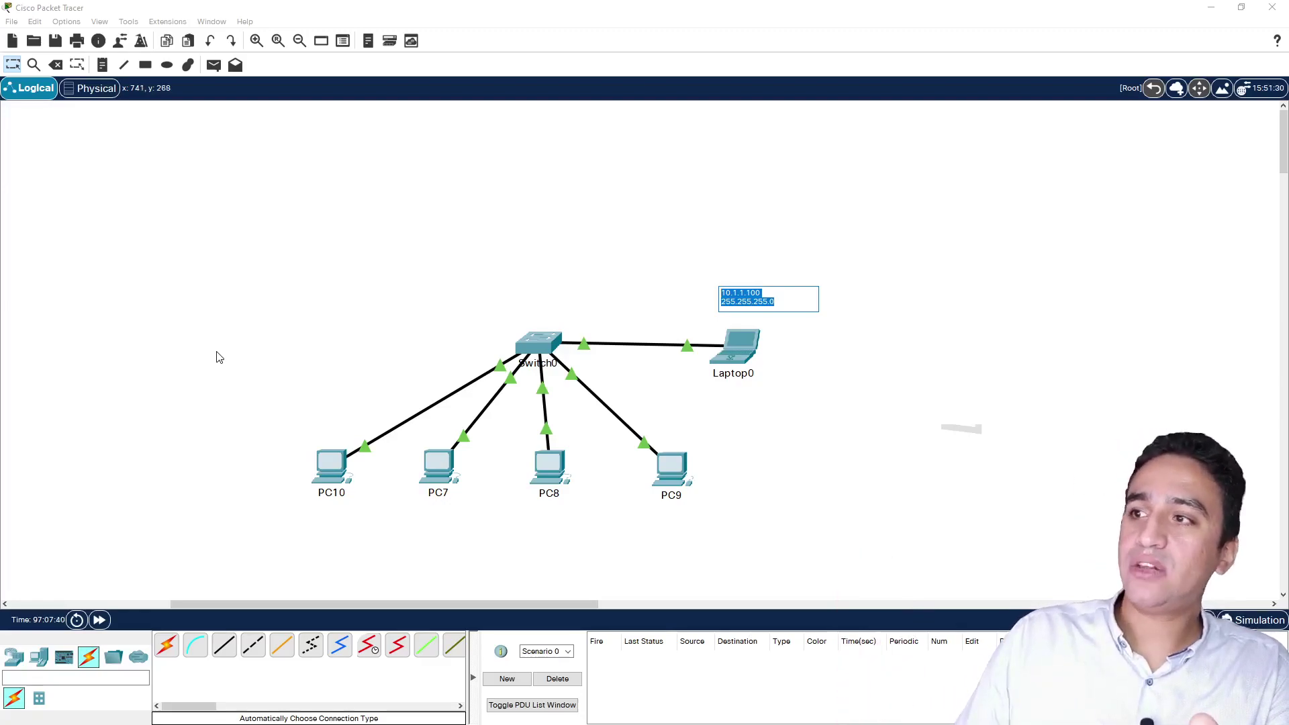
left_click(761, 293)
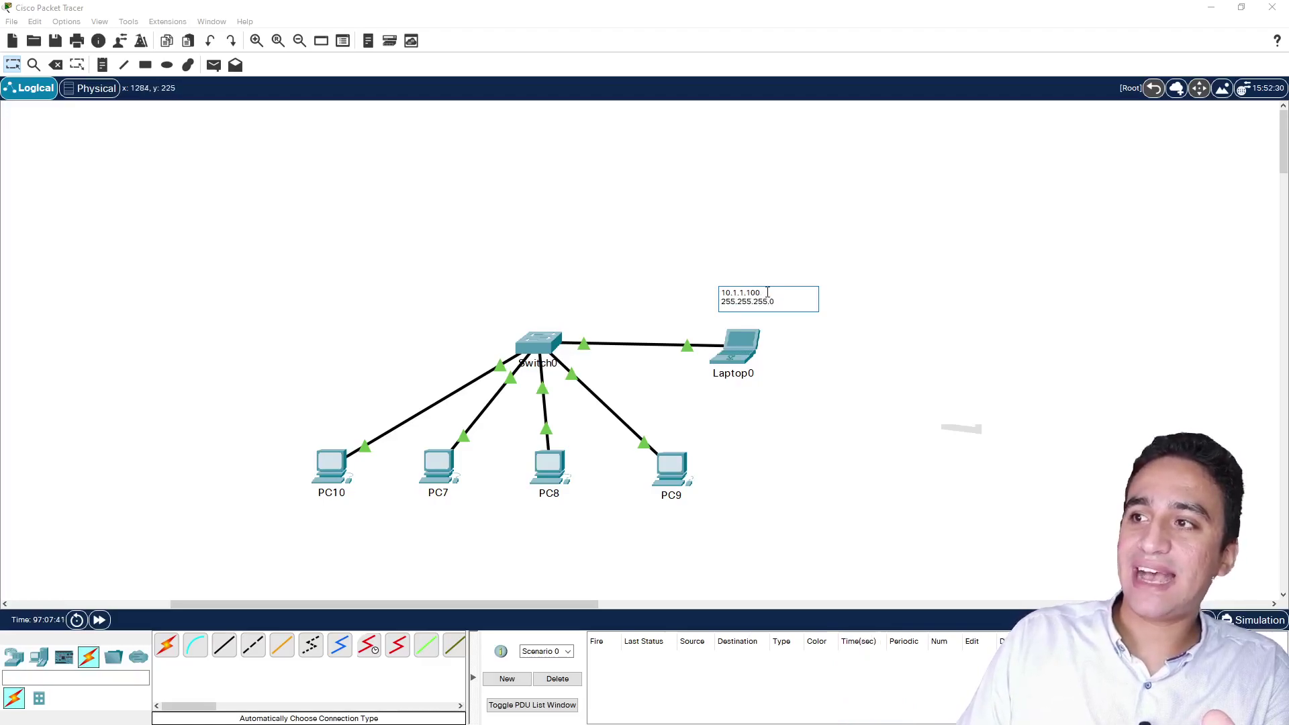
left_click_drag(765, 294, 720, 293)
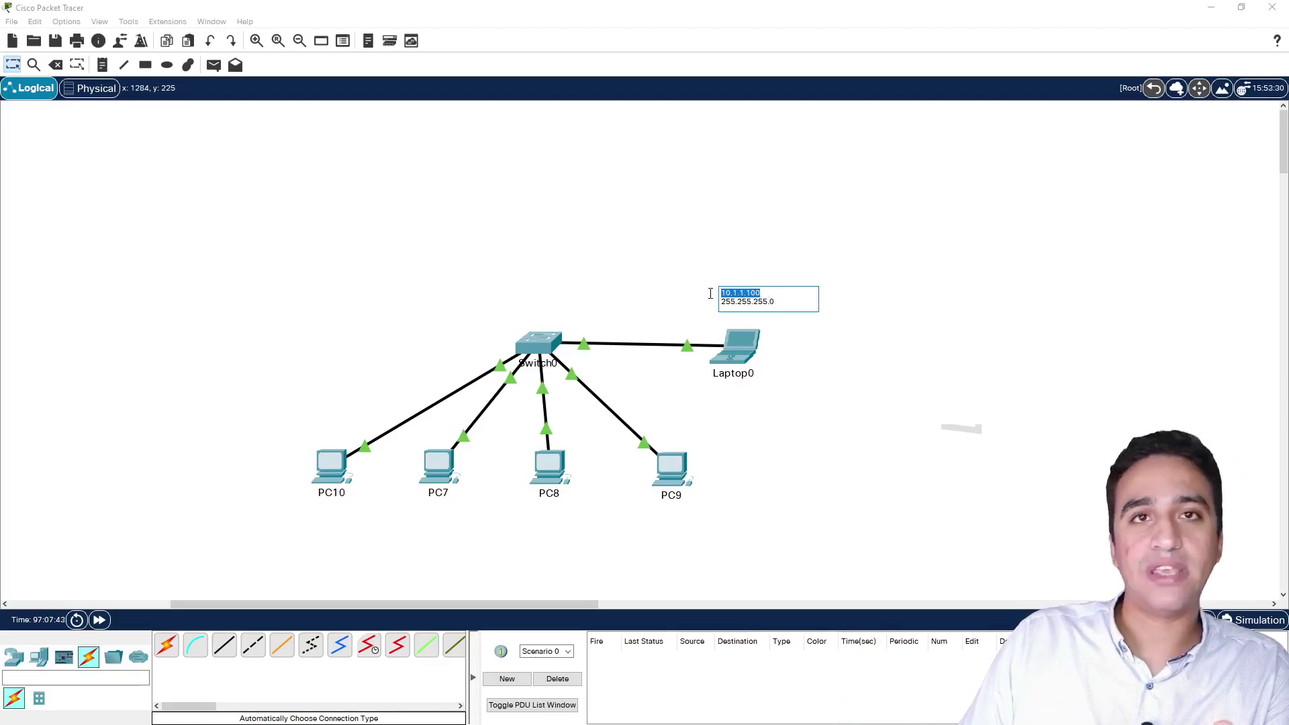
left_click(776, 303)
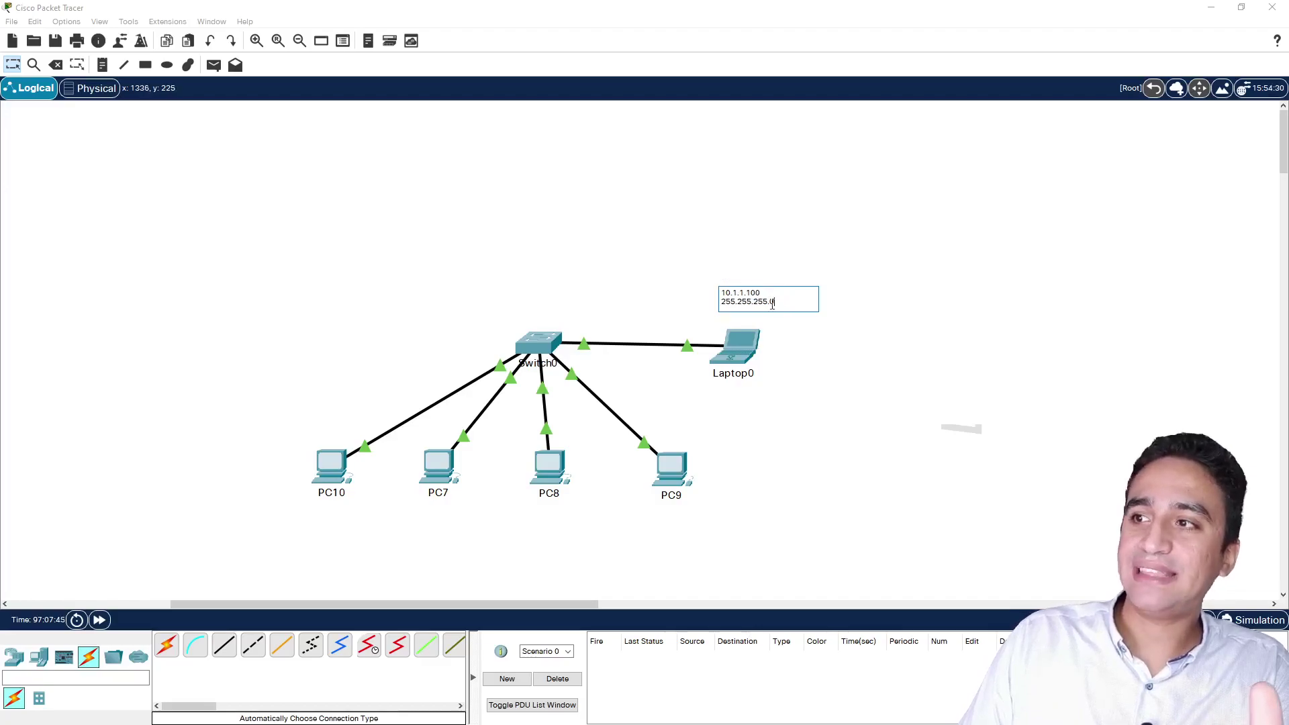
left_click_drag(723, 310, 715, 313)
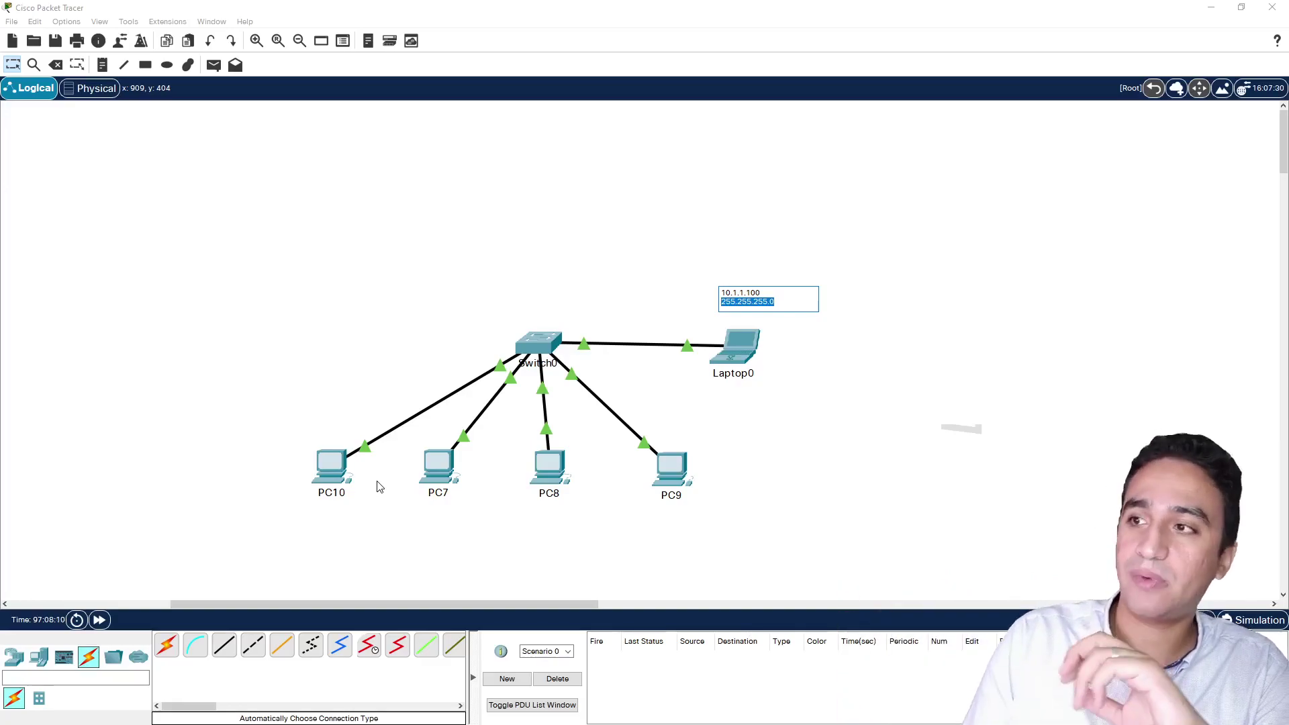
left_click(793, 301)
left_click(786, 321)
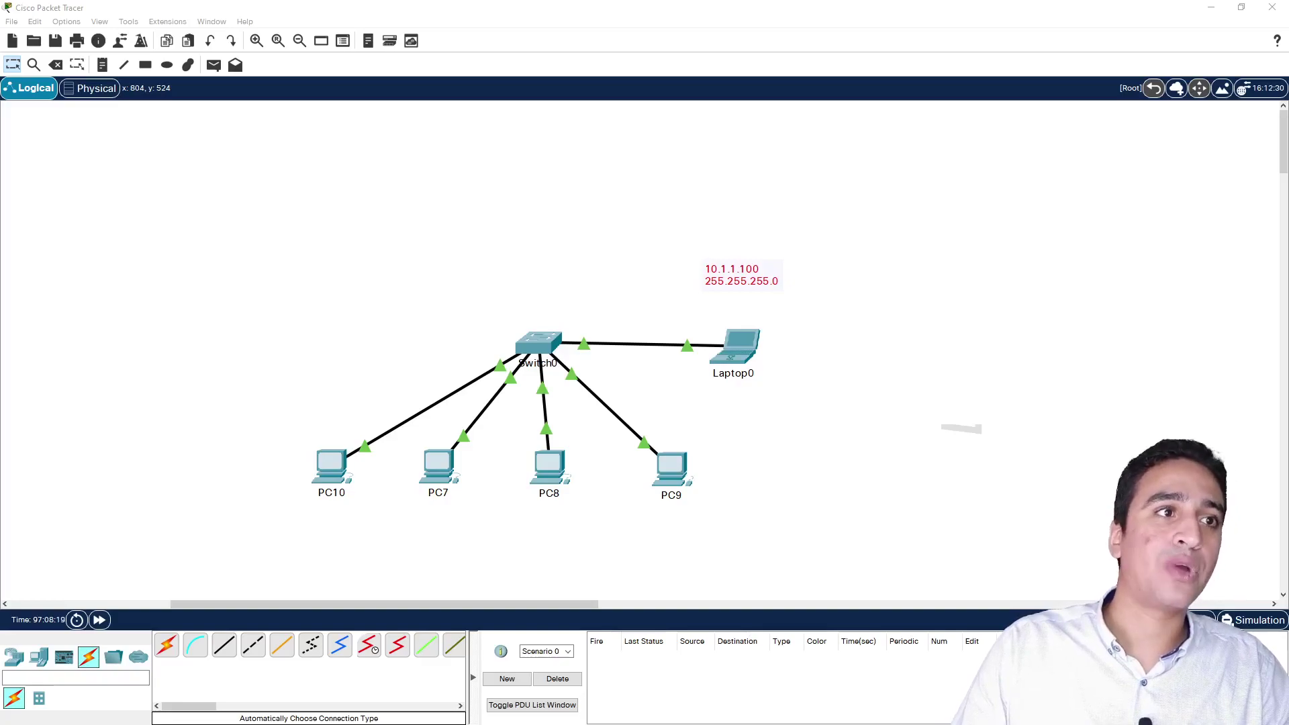
- Switch to Notepad++ and write 10.1.1.100 with 255.255.255.0 on the second line of the empty document
left_click_drag(829, 322, 624, 190)
double_click(624, 190)
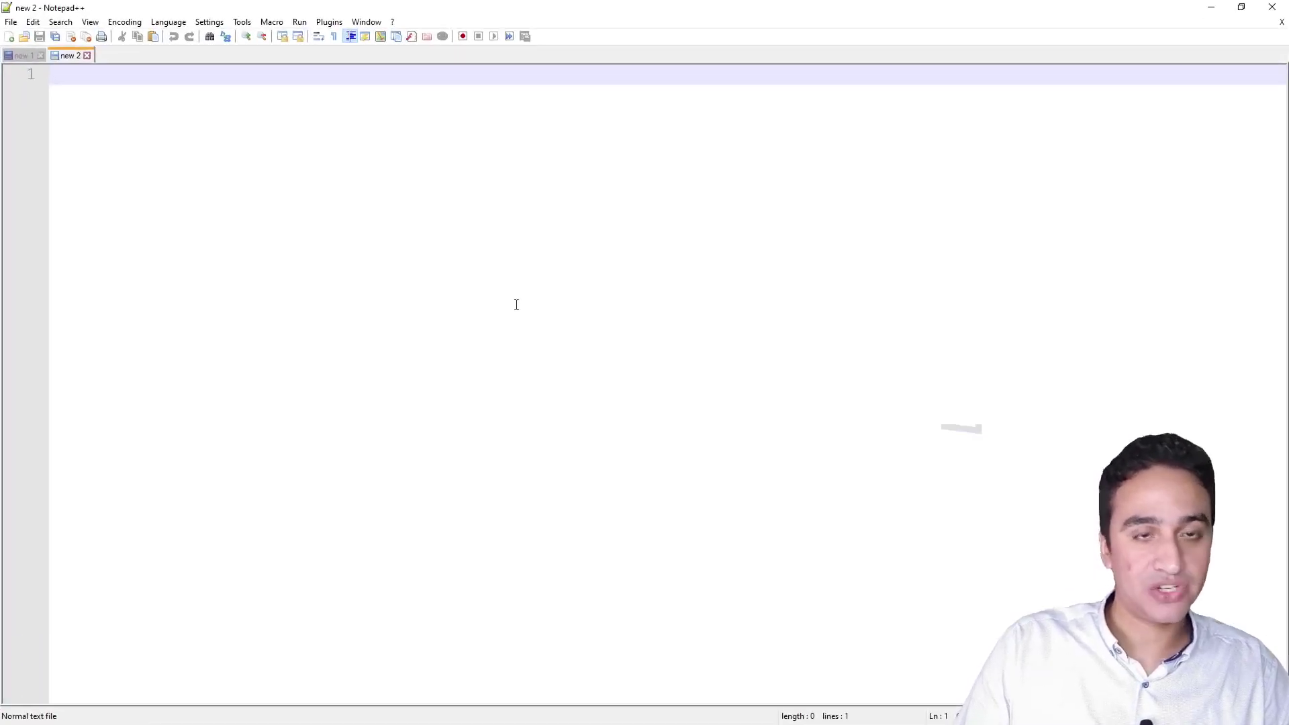
scroll(353, 351, "up", 2, "ctrl")
left_click(353, 351)
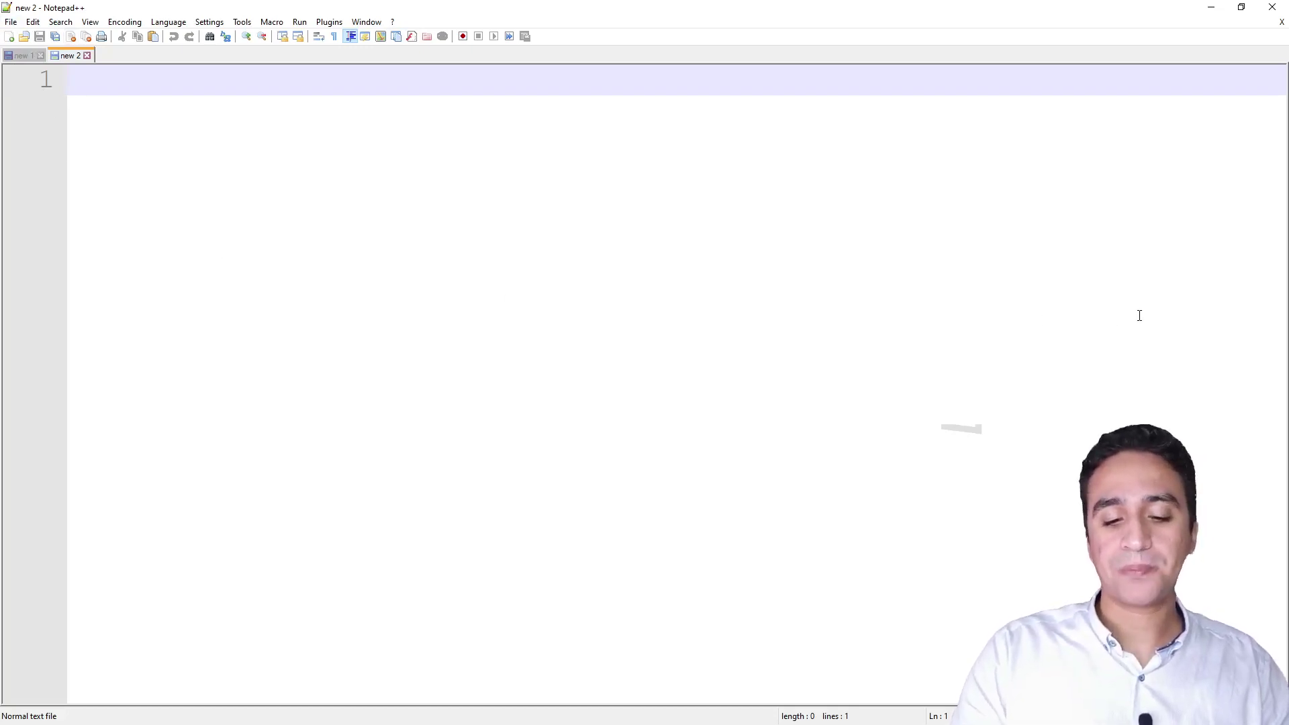
type("10.1.")
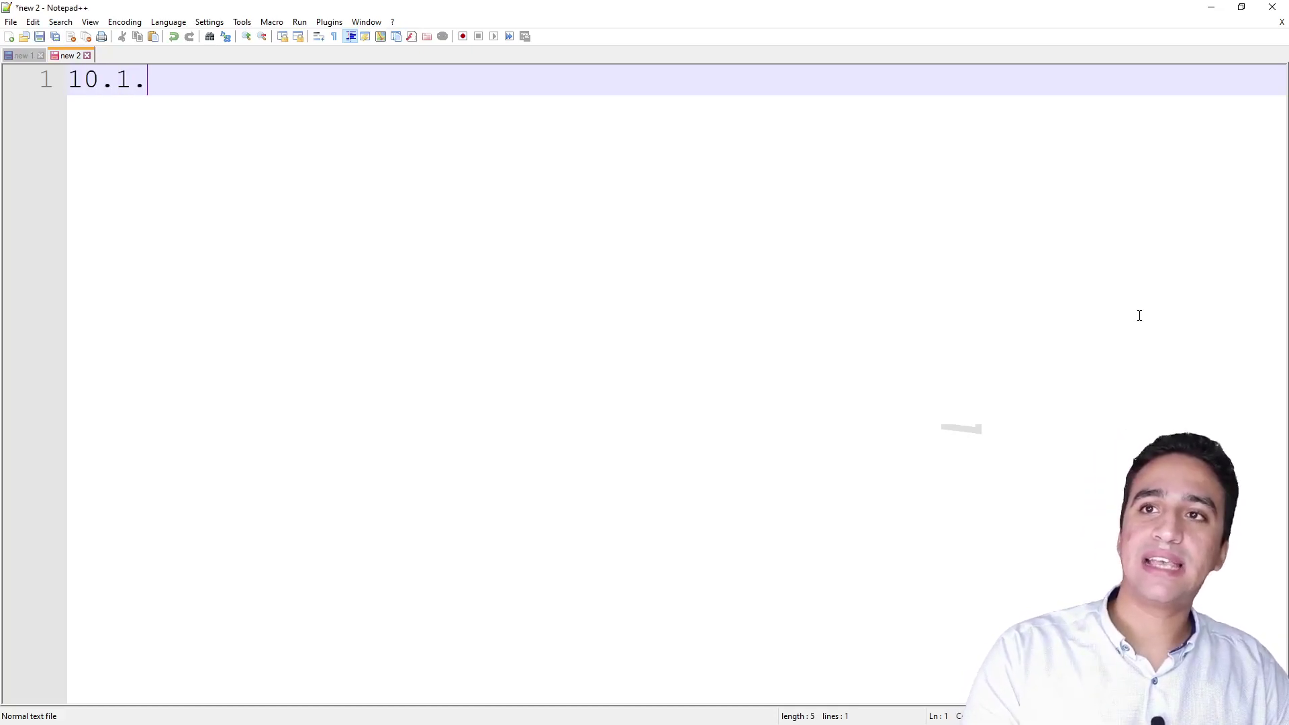
type("1.100")
key("Return")
type("2")
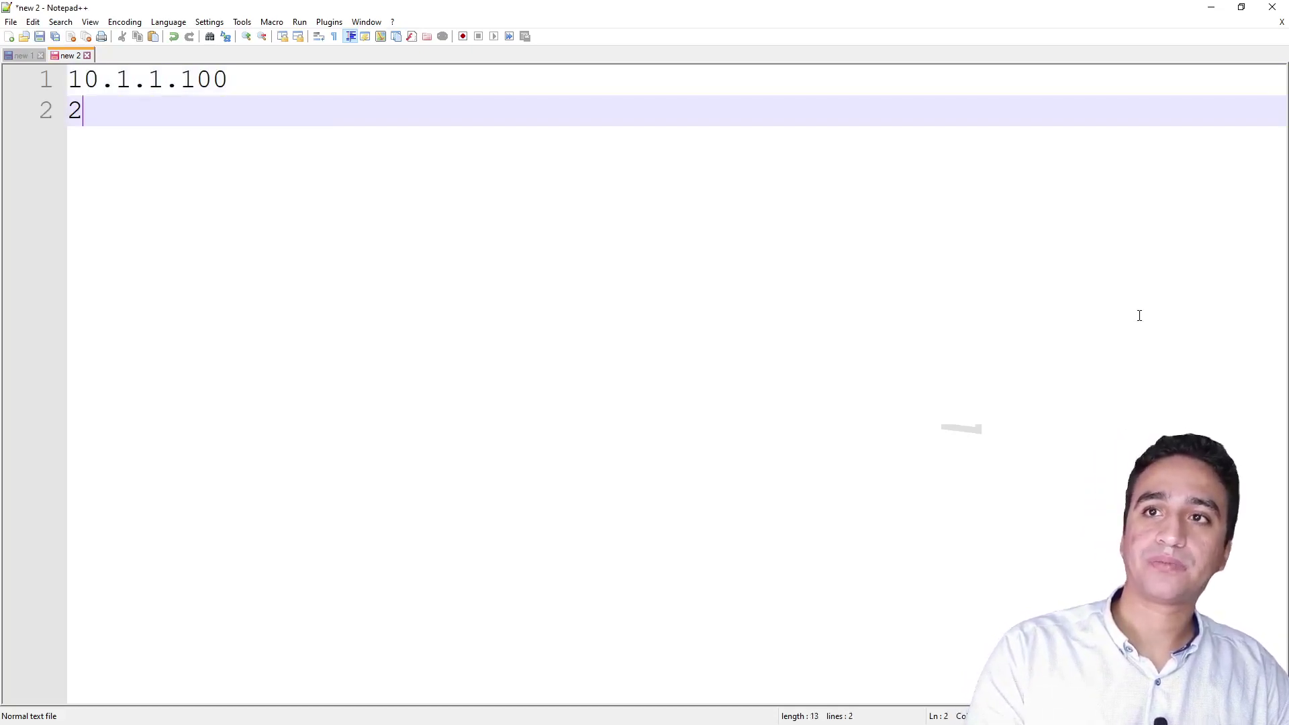
type("55.255.255.0")
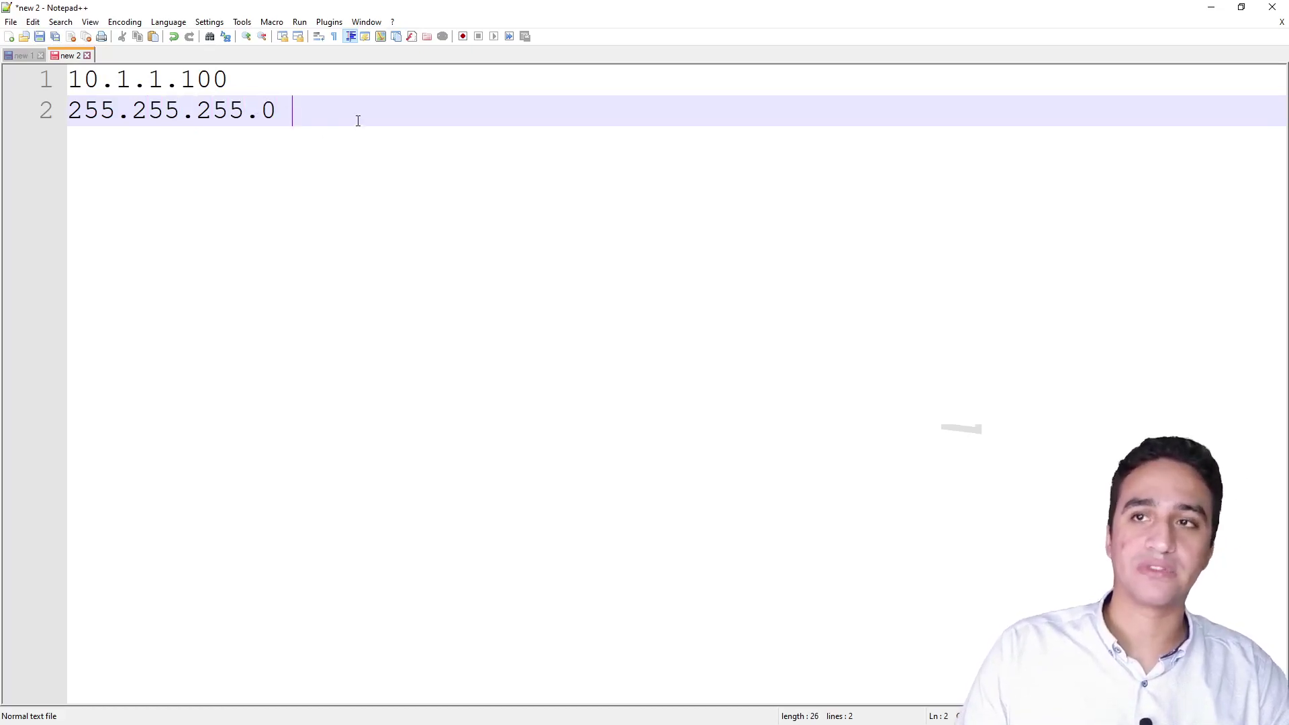
- Add a second address pair after a blank line: 10.1.1.200 with 255.255.255.0 beneath it
key("Return")
key("Return")
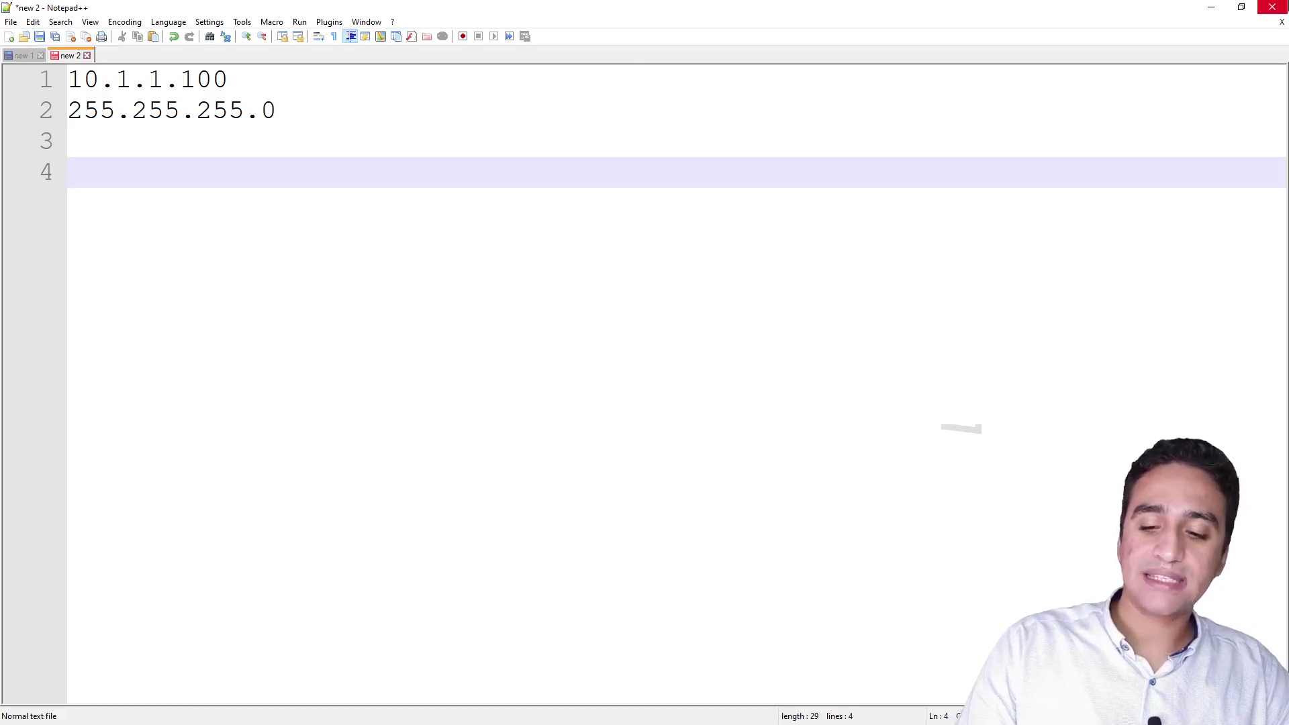
type("10.1.1")
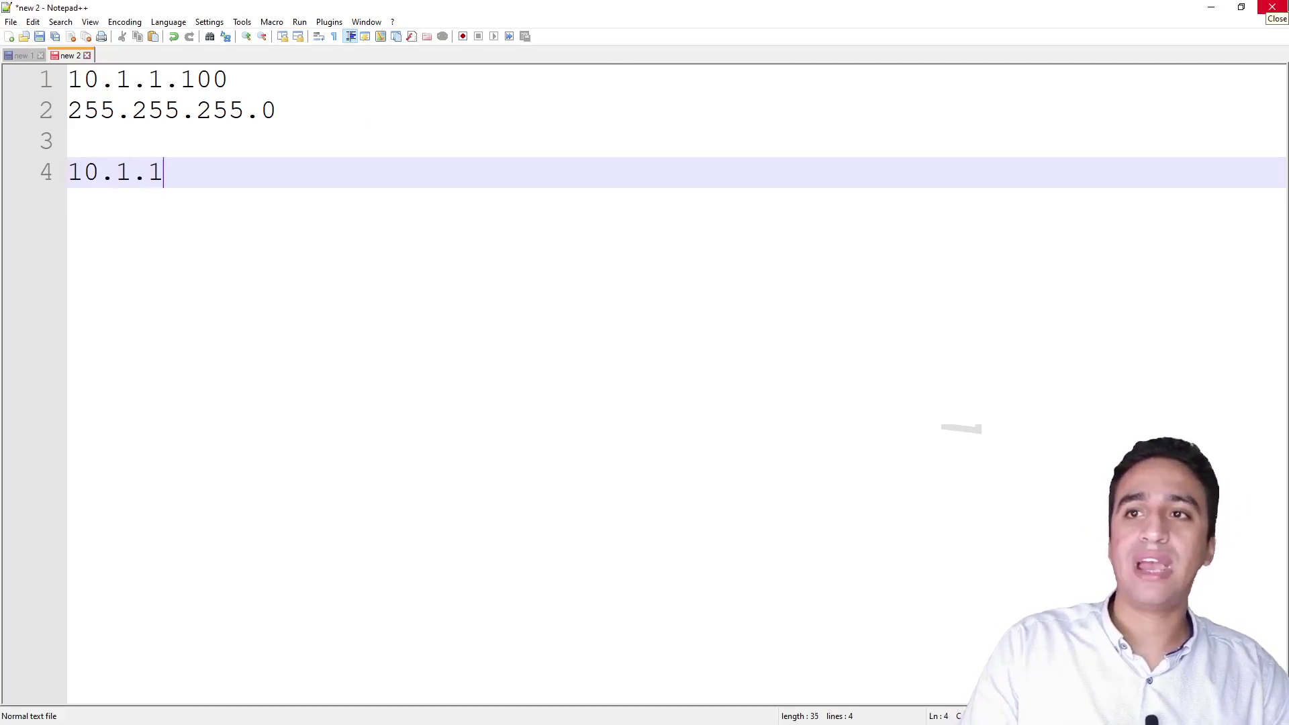
type(".200")
key("Return")
type("255")
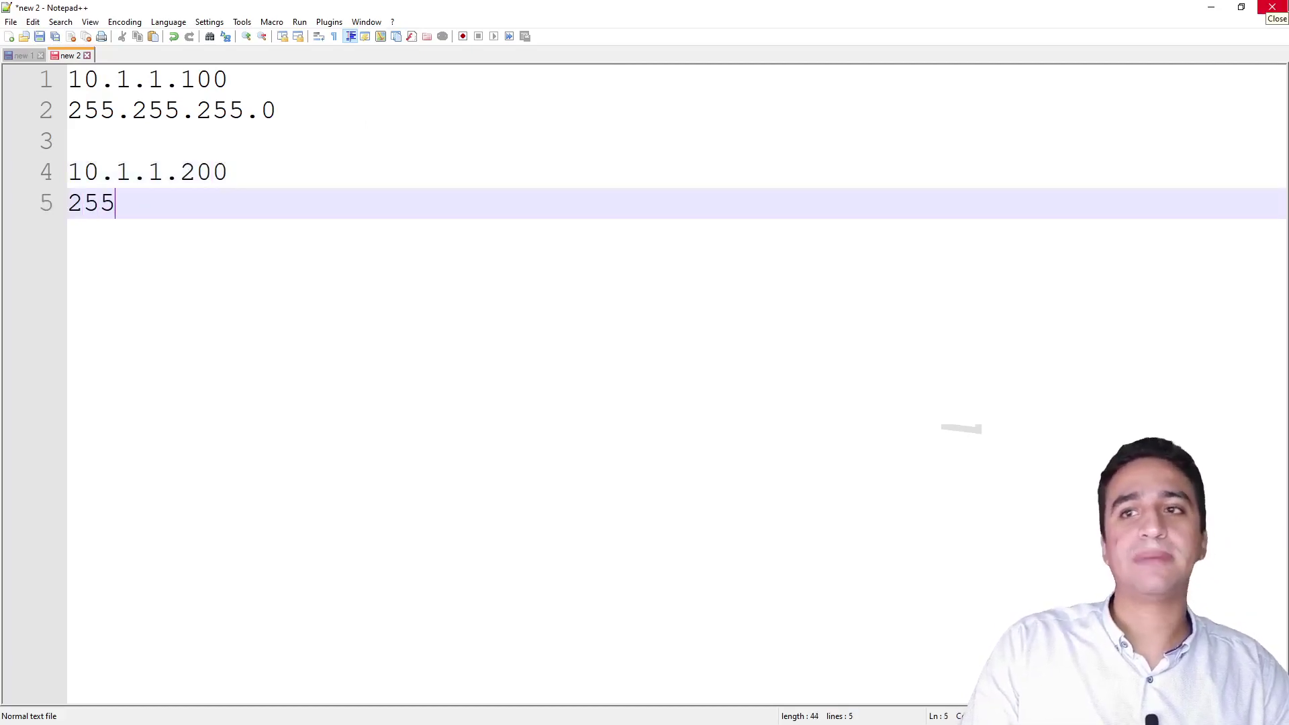
type(".255.255.0")
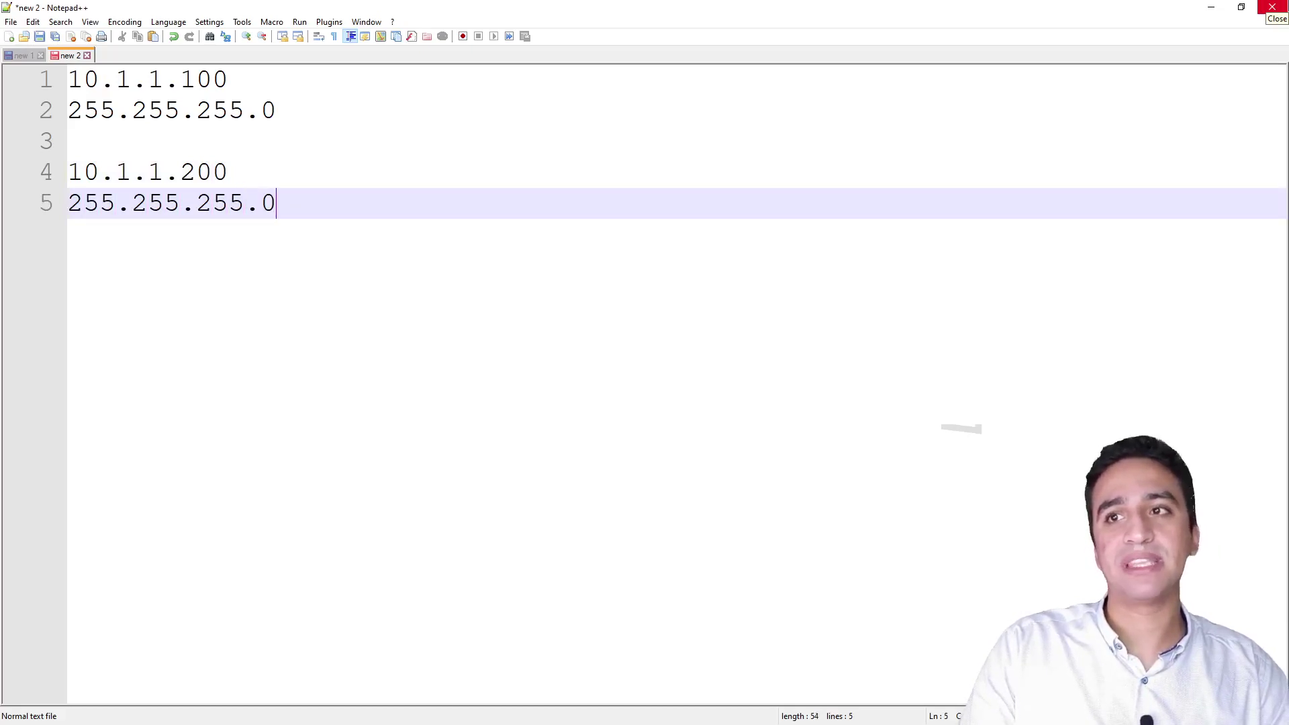
key("Return")
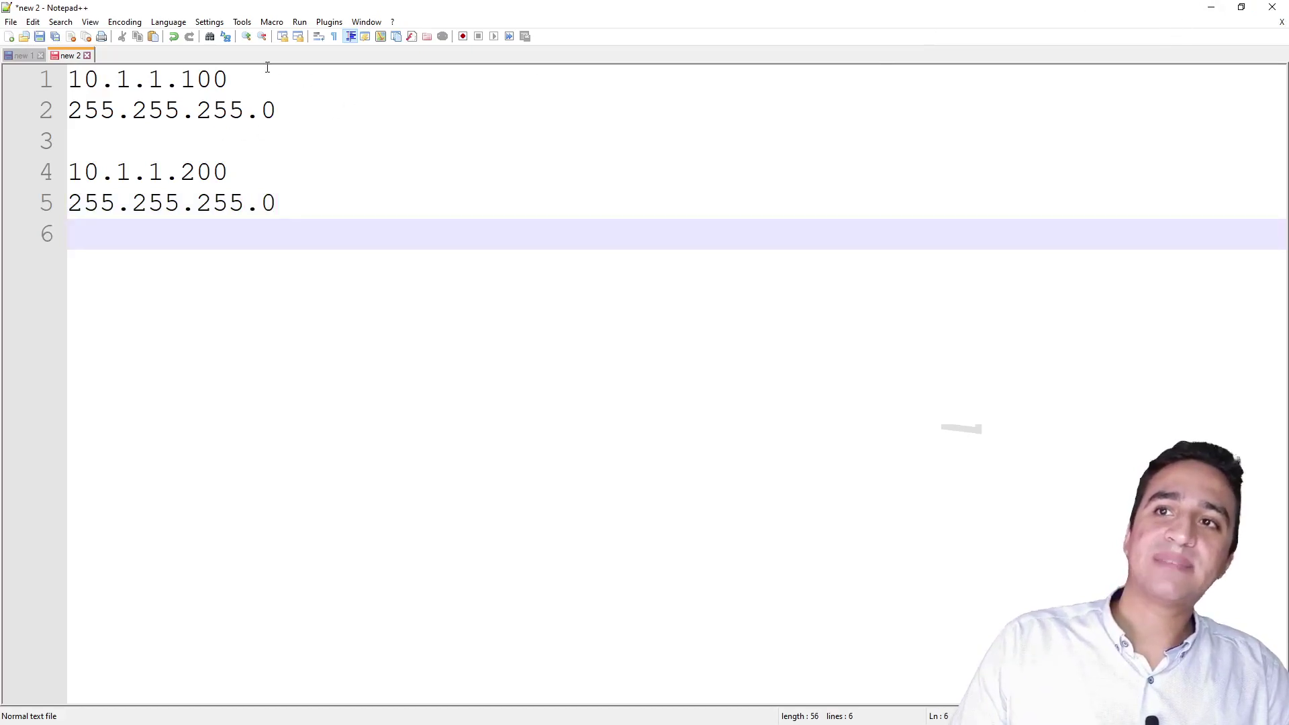
- Compare the two IP addresses on lines 1 and 4 by highlighting each of them in turn
left_click_drag(228, 79, 68, 79)
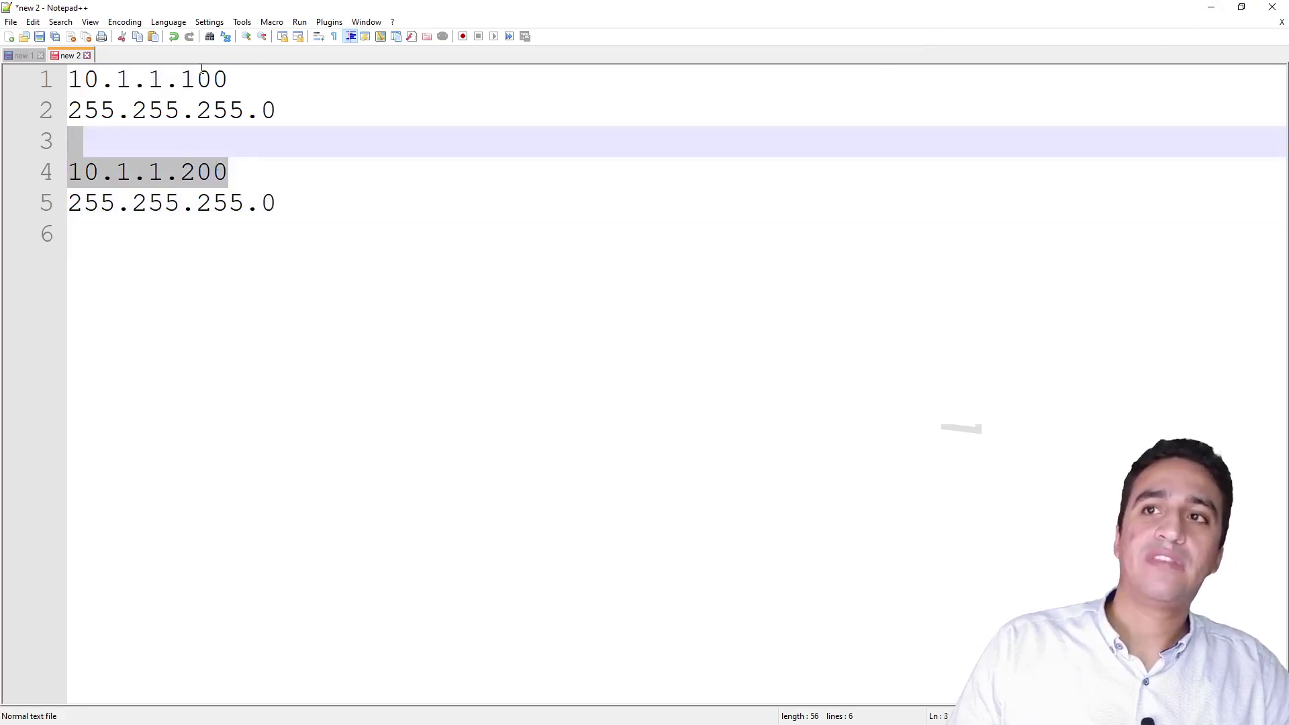
left_click_drag(229, 79, 10, 79)
left_click_drag(273, 176, 67, 141)
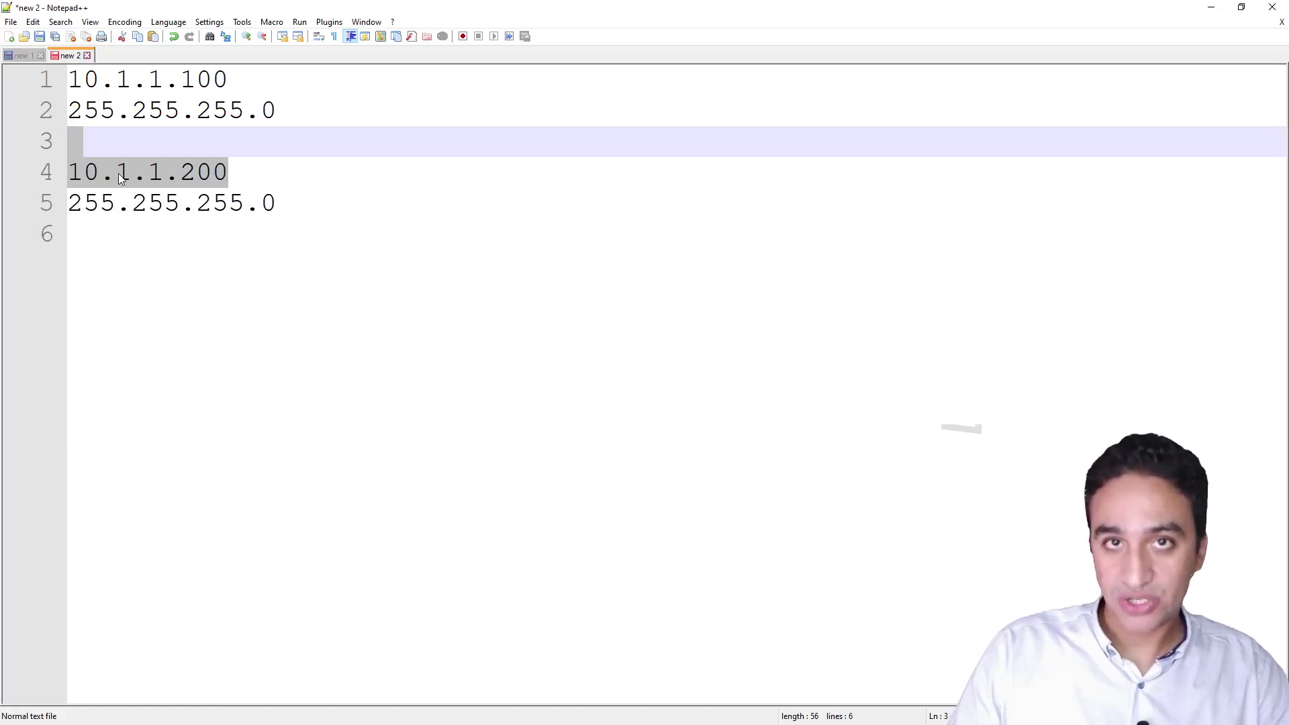
left_click(163, 173)
left_click_drag(242, 173, 2, 196)
left_click(256, 171)
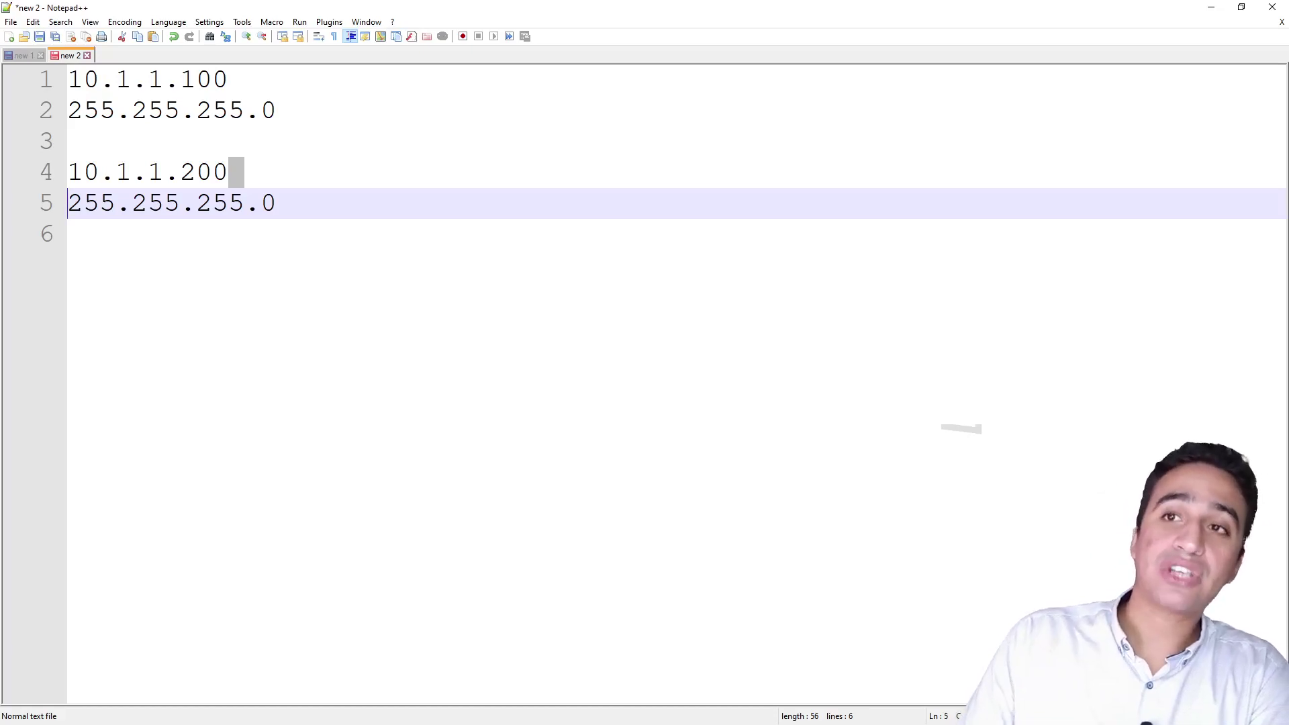
left_click(267, 71)
key("shift+Home")
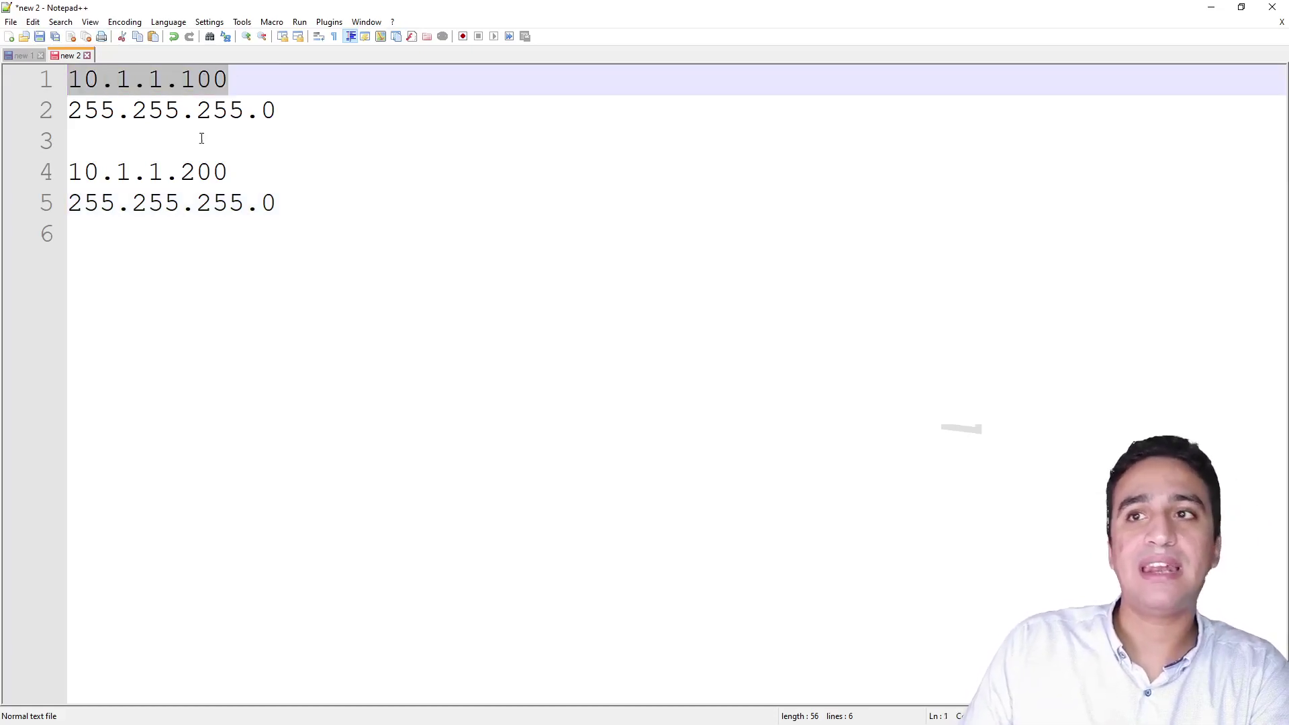
left_click_drag(233, 174, 47, 177)
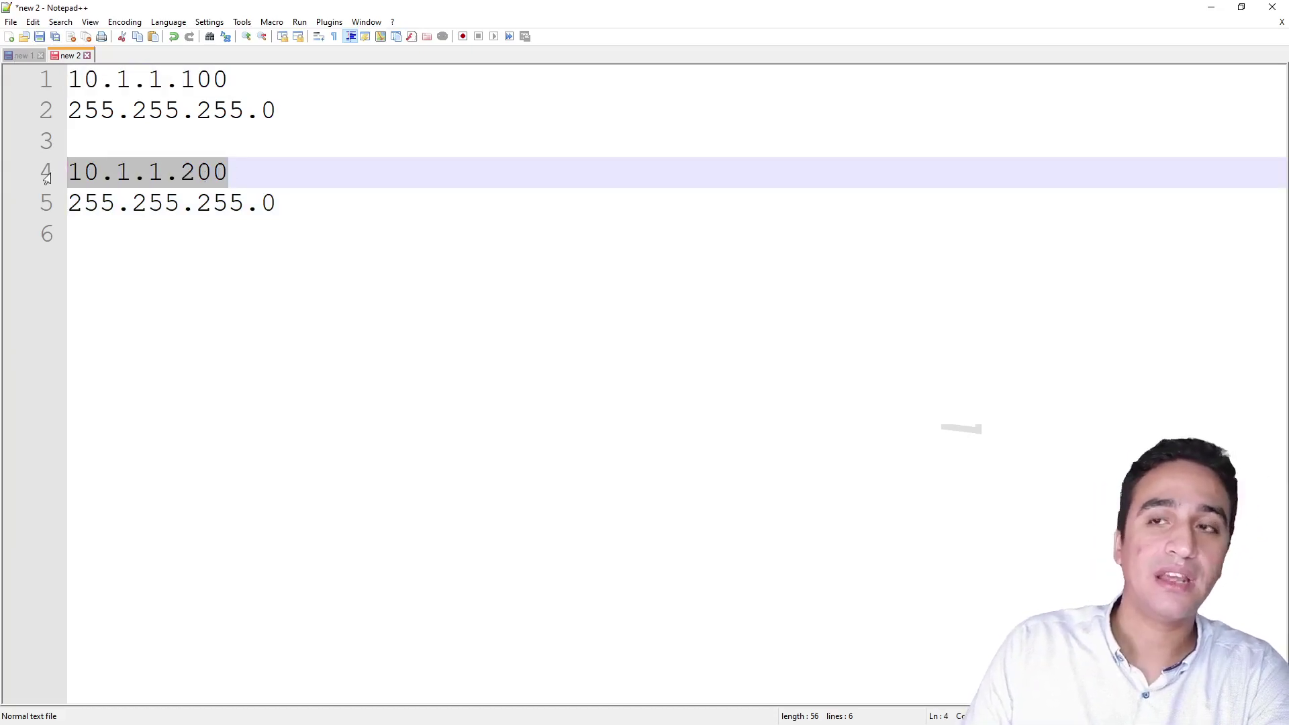
left_click_drag(242, 79, 40, 81)
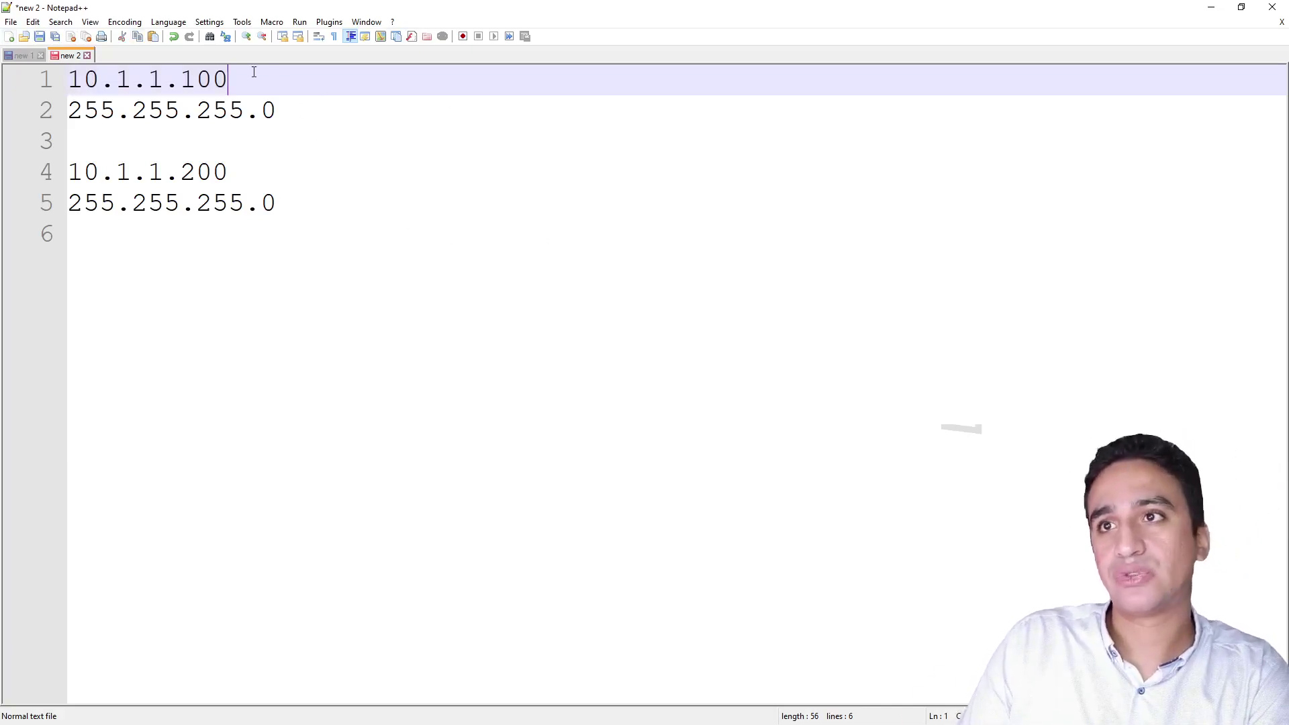
left_click_drag(254, 72, 61, 72)
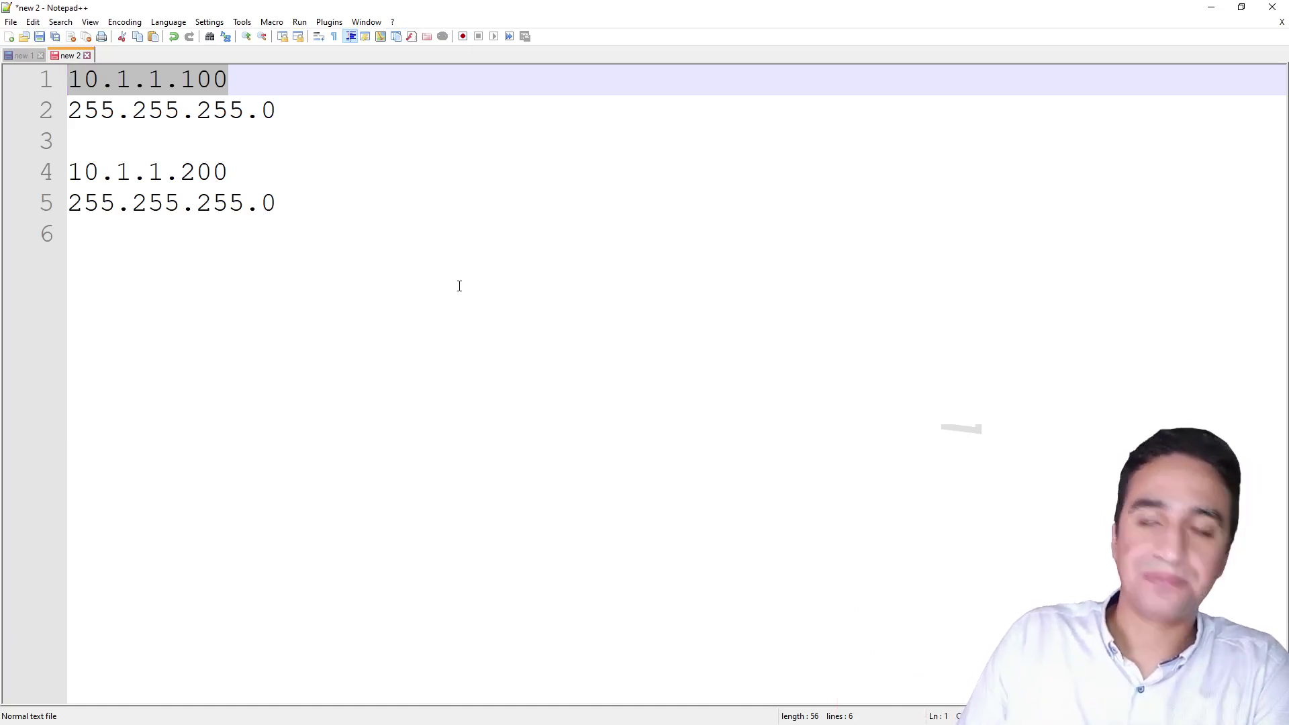
- List the terms ARP, MAC ADDRESS, GATEWAY and SUBNET MASK on separate lines below the address pairs, leaving blank lines in between
left_click(419, 249)
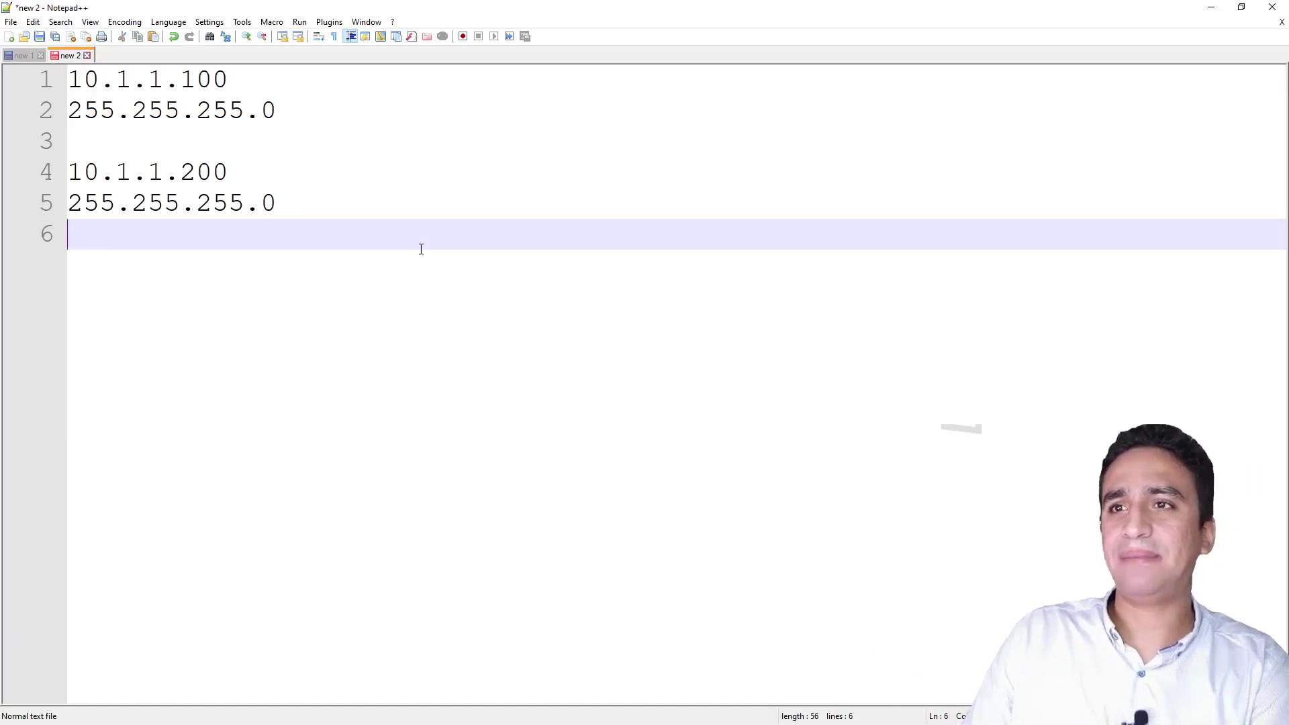
key("Return")
key("Return")
type("ARP")
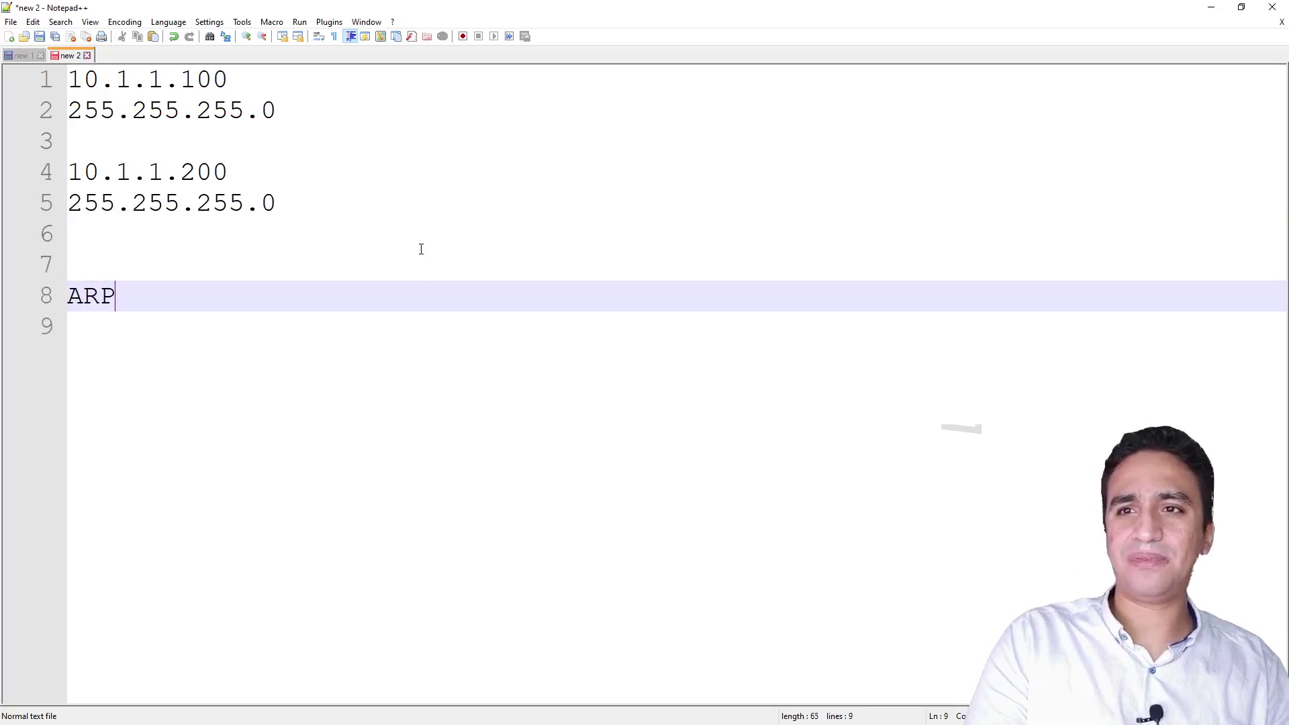
key("Return")
type("MAC ADDRESS")
key("Return")
type("GATEWAY")
key("Return")
type("SUBNET MASK")
key("Return")
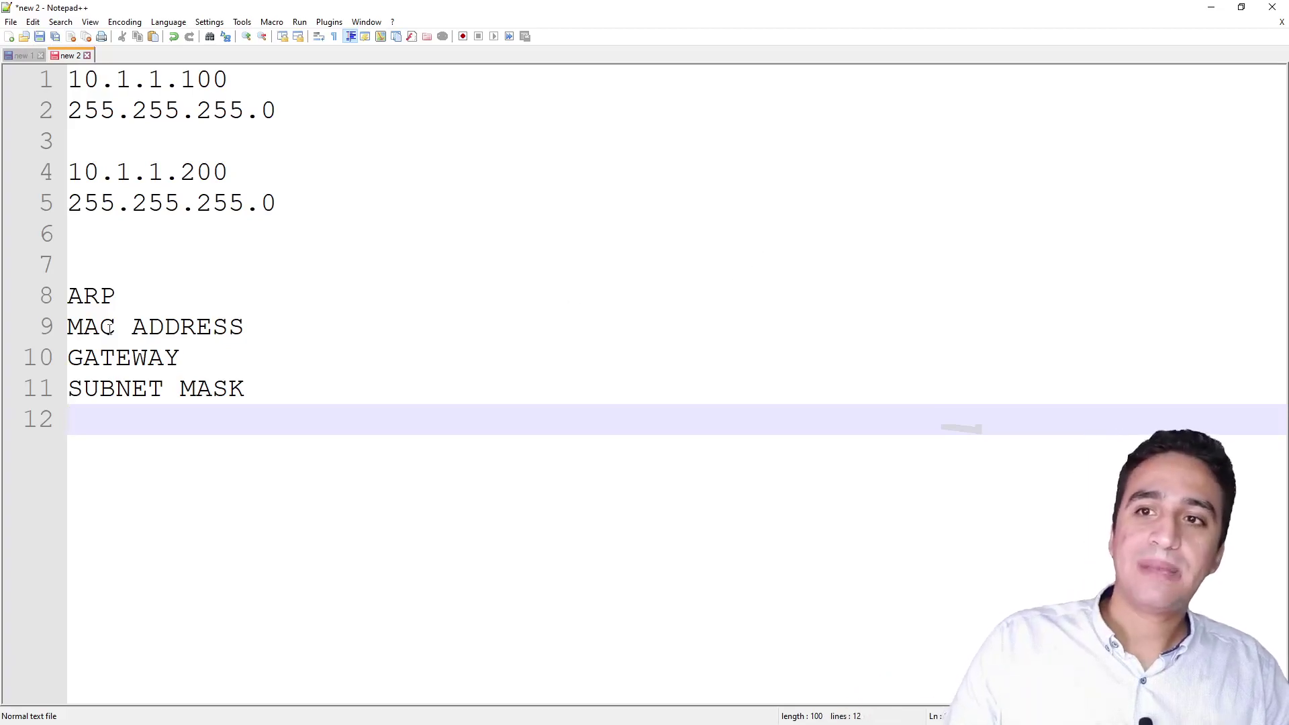
- Append "# ADDRESS RESOLUTION PROTOCOL" to the ARP line, correcting the spelling of the expansion
left_click(150, 291)
type("# A")
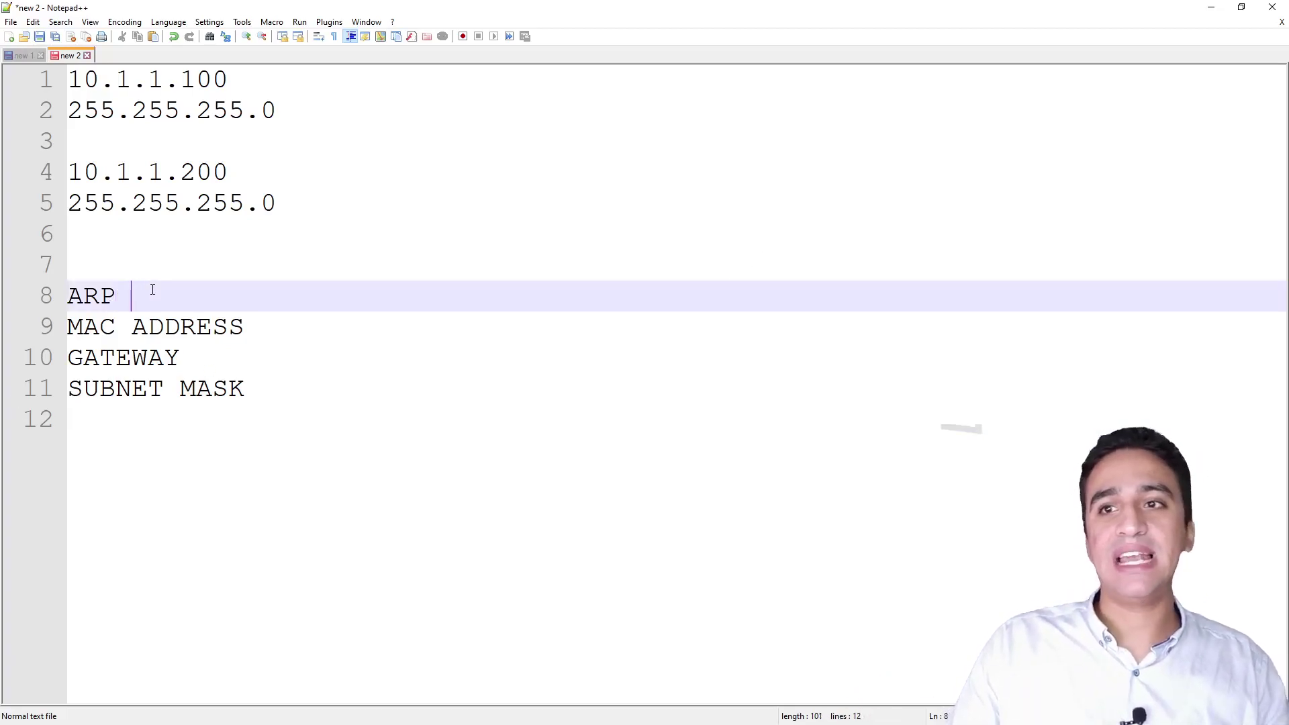
type("DDR")
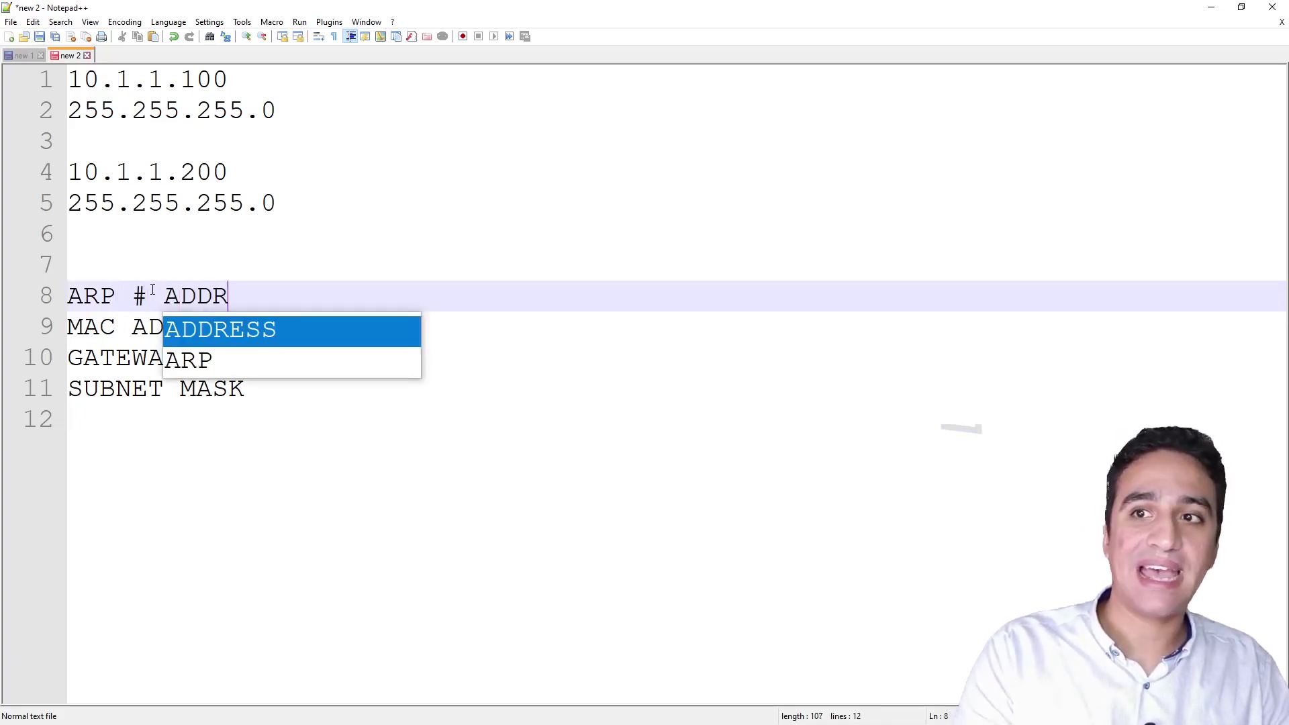
type("ESS RESLO")
key("BackSpace")
key("BackSpace")
key("BackSpace")
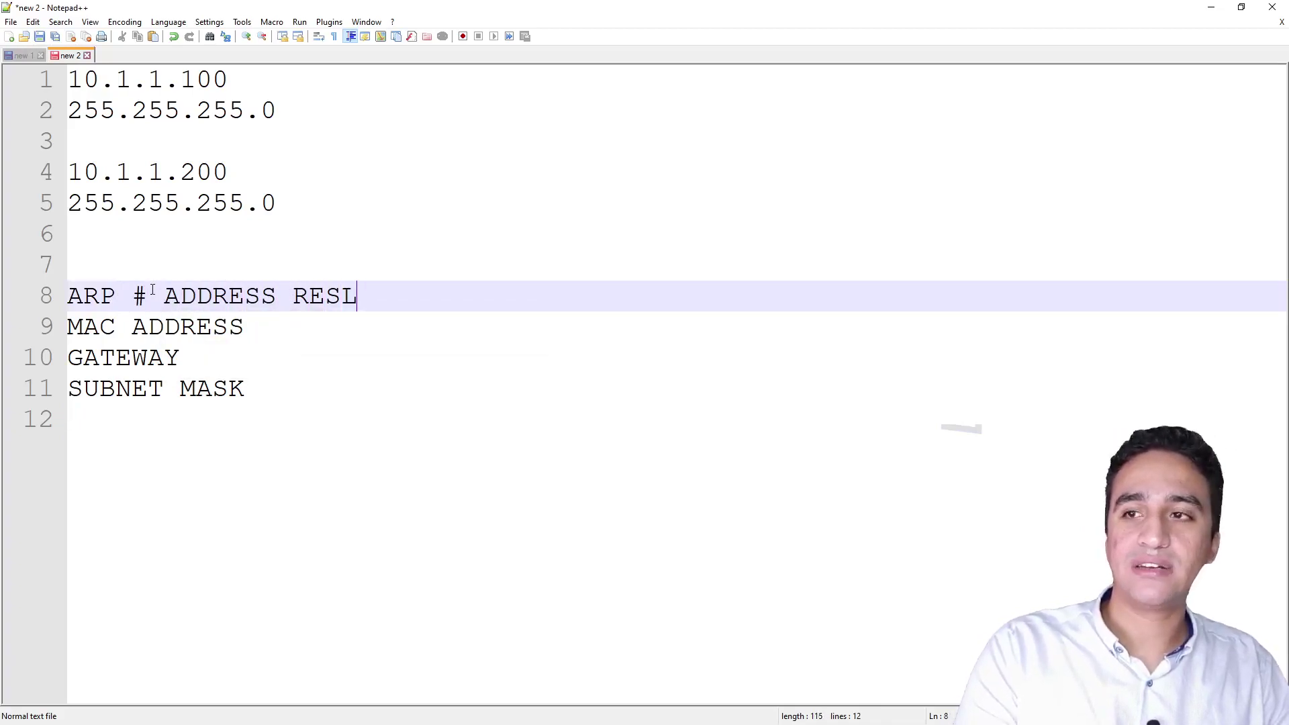
type("SOLUTION PROTOCLL")
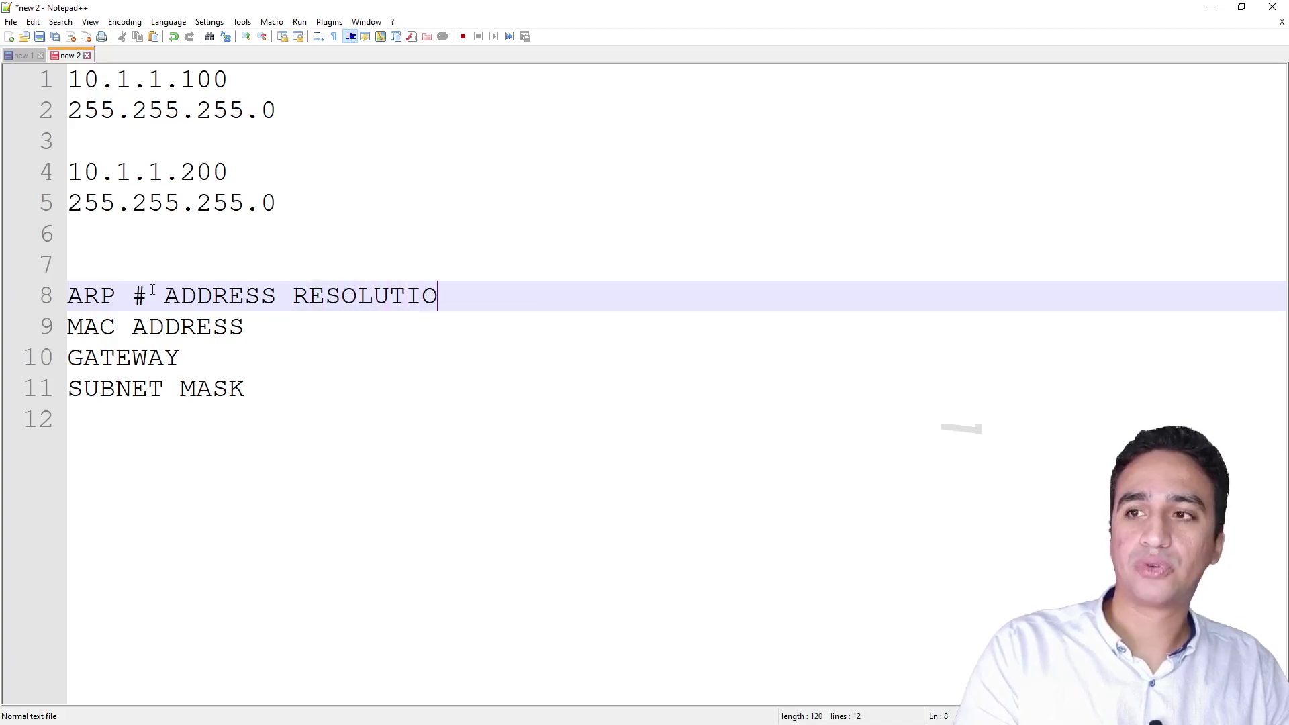
key("BackSpace")
key("BackSpace")
key("BackSpace")
key("BackSpace")
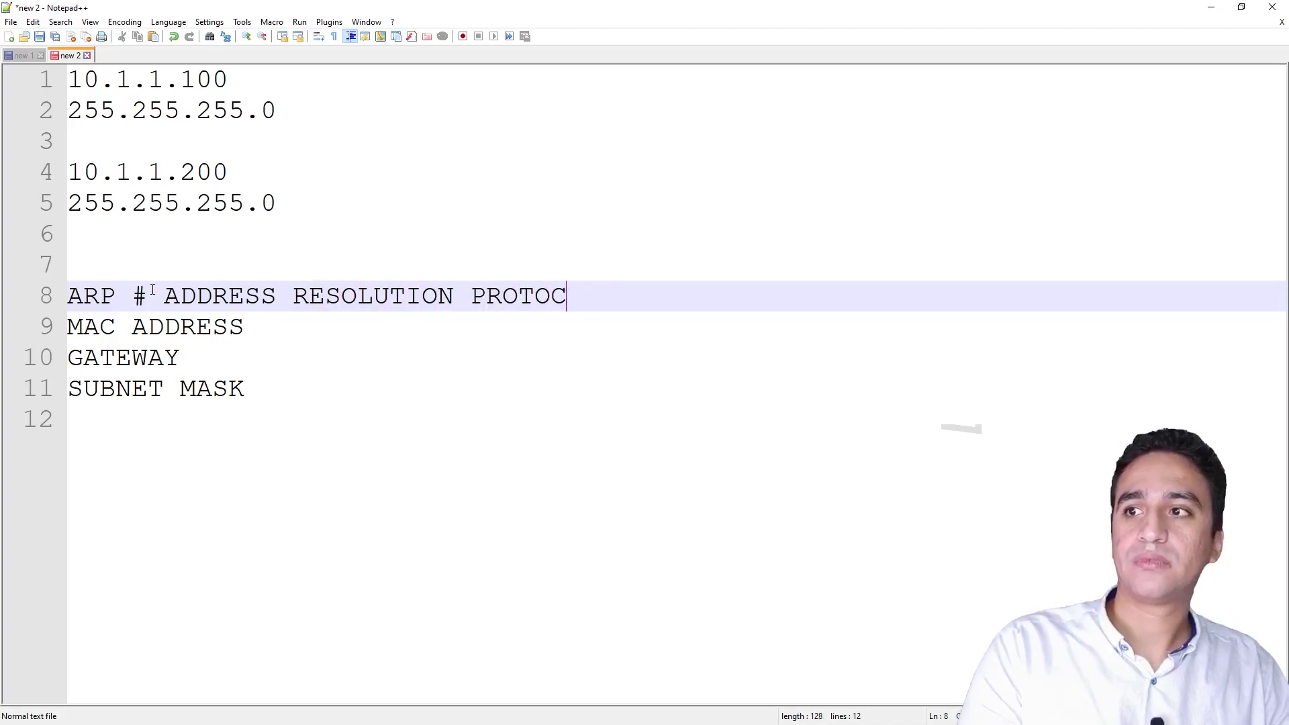
type("CO")
key("BackSpace")
key("BackSpace")
key("BackSpace")
type("C")
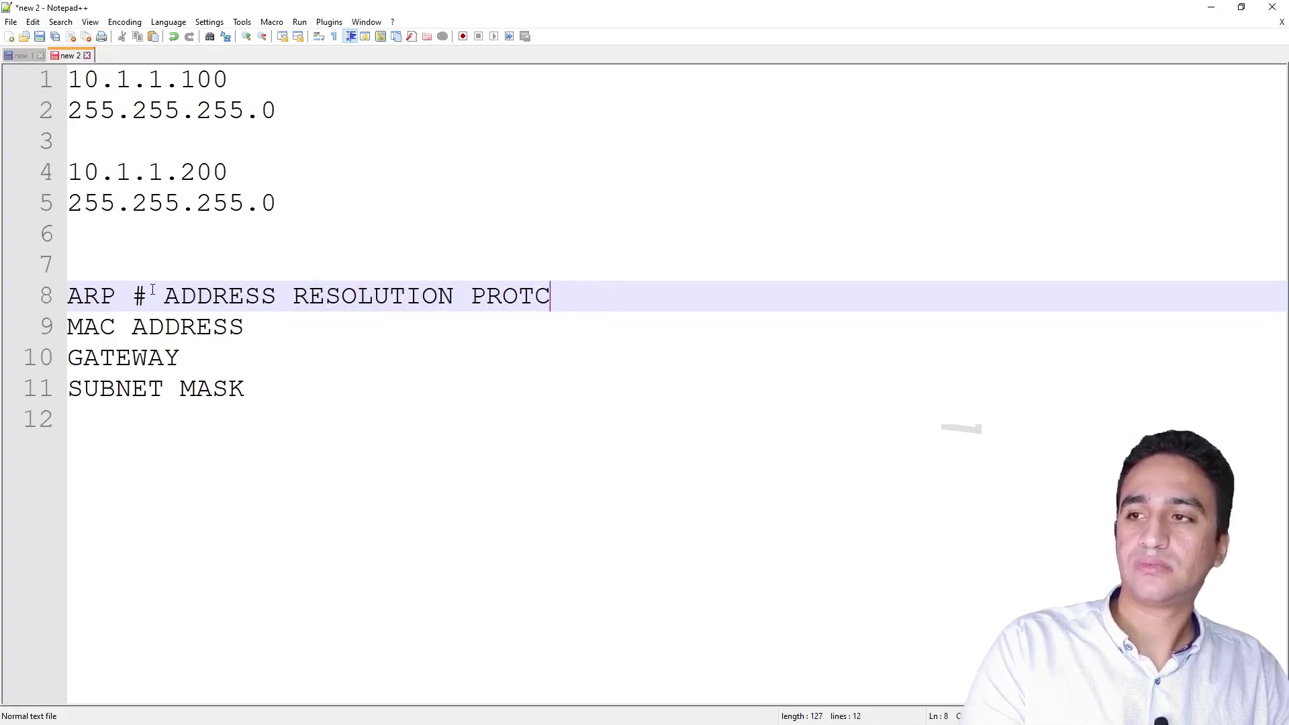
key("BackSpace")
type("OCOL")
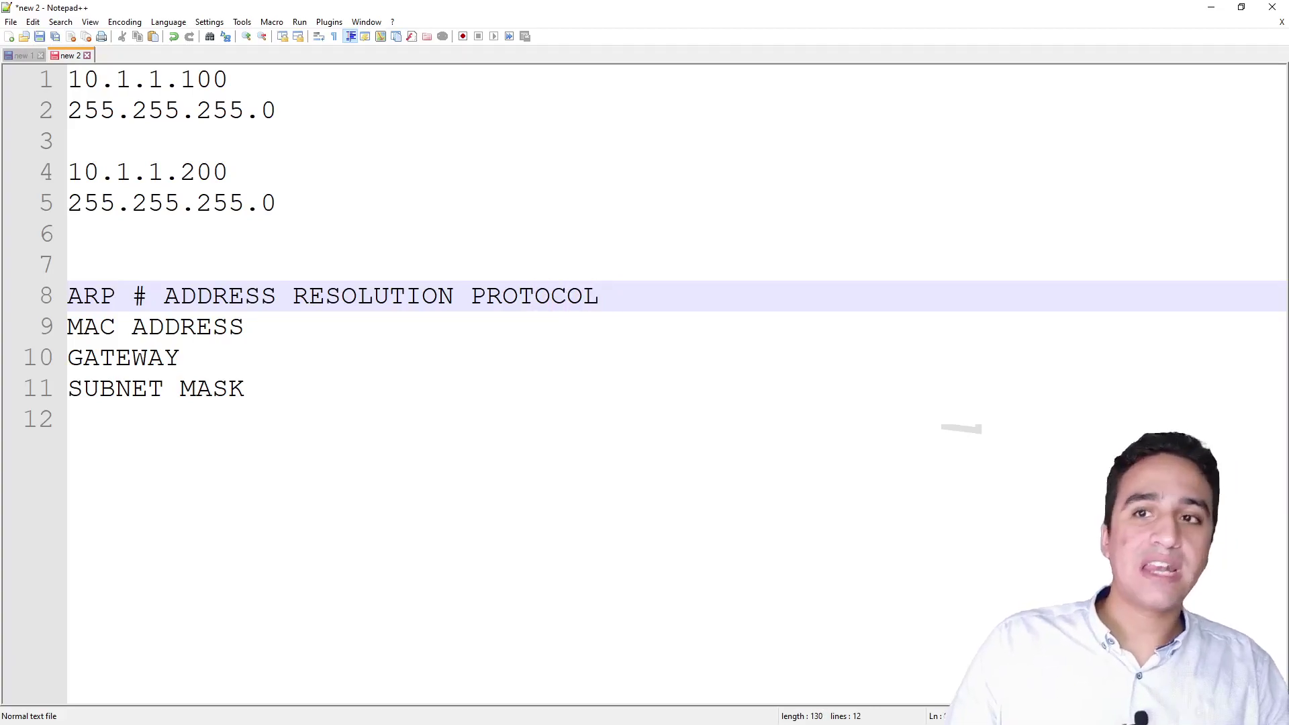
- Append "# 48BIT ADDRESS FORMAT WRITTEN BY HEXADECIMAL" to the MAC ADDRESS line
left_click(411, 336)
type("# ")
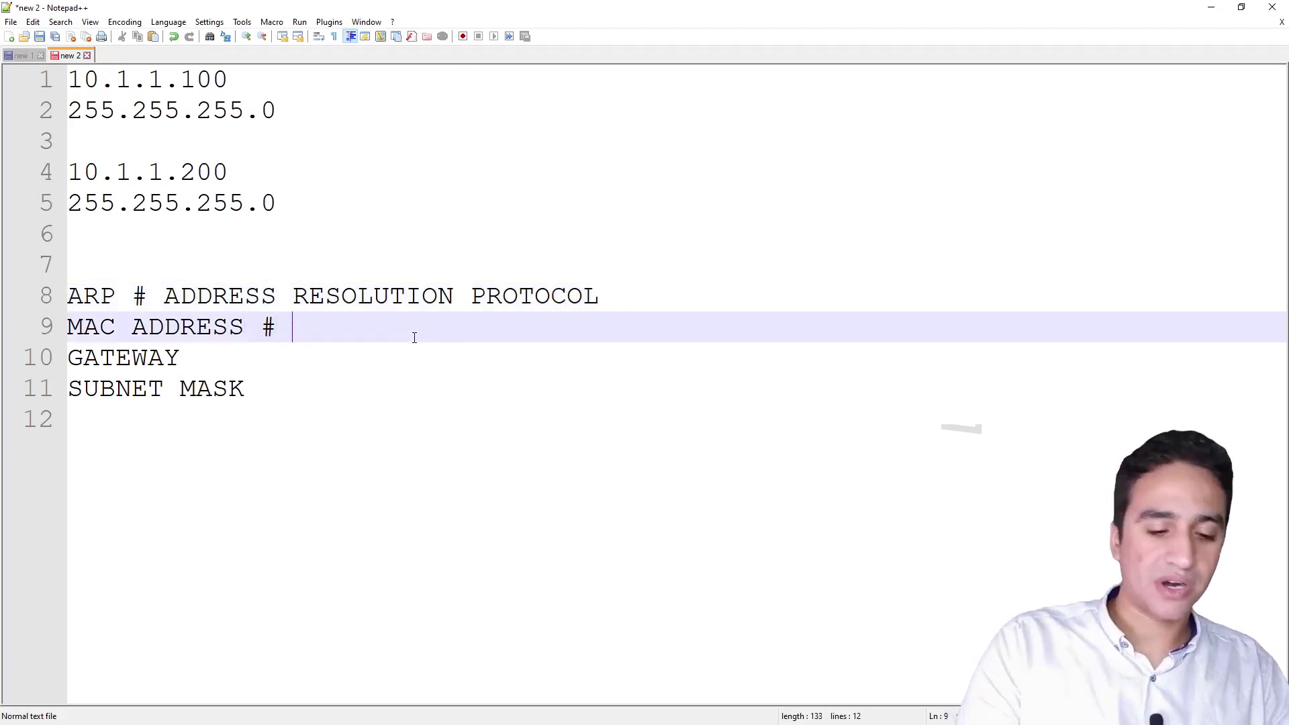
type("48BIT ")
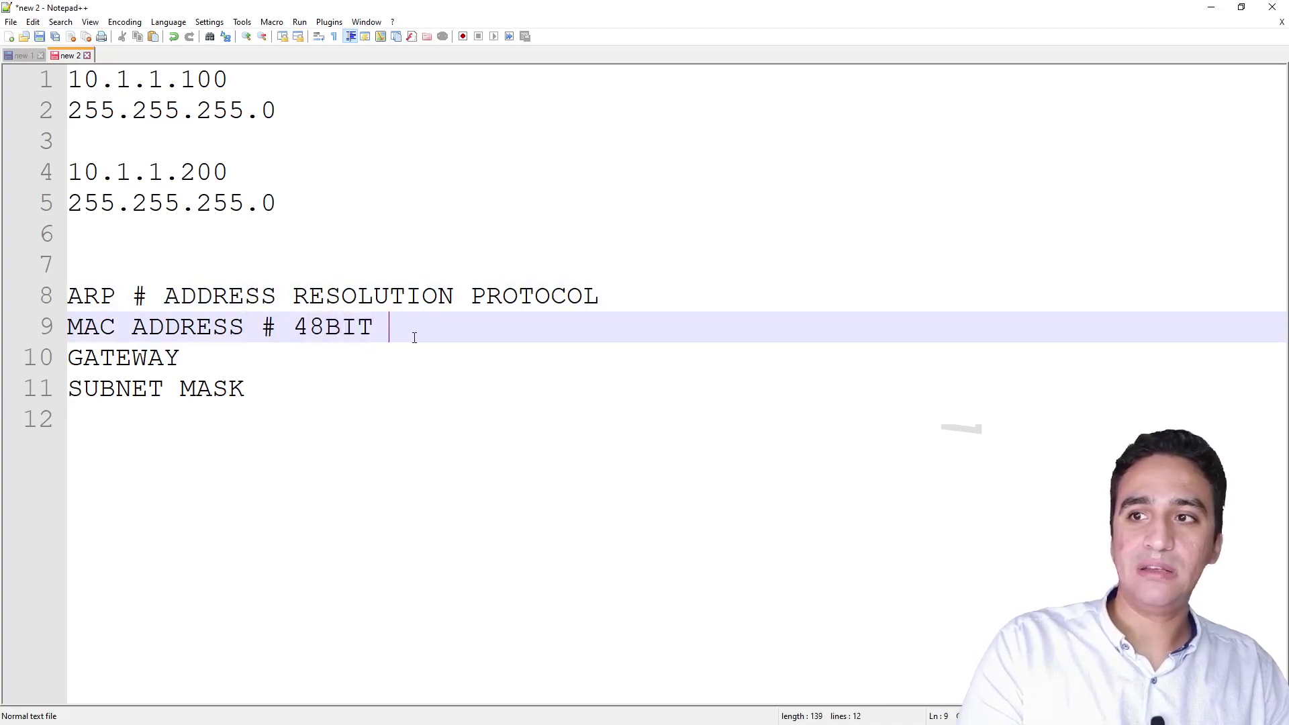
type("ADDRESS FO")
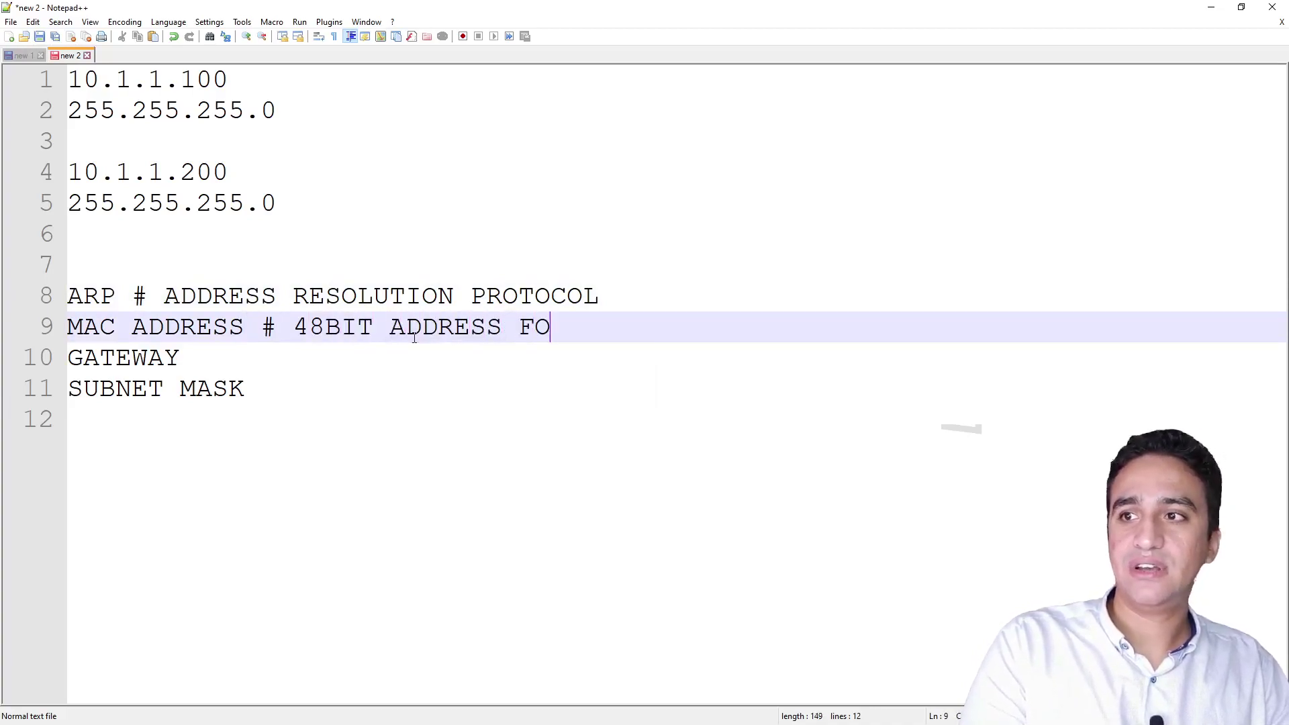
type("RMAT WRIRT")
key("BackSpace")
key("BackSpace")
type("TTEN BY")
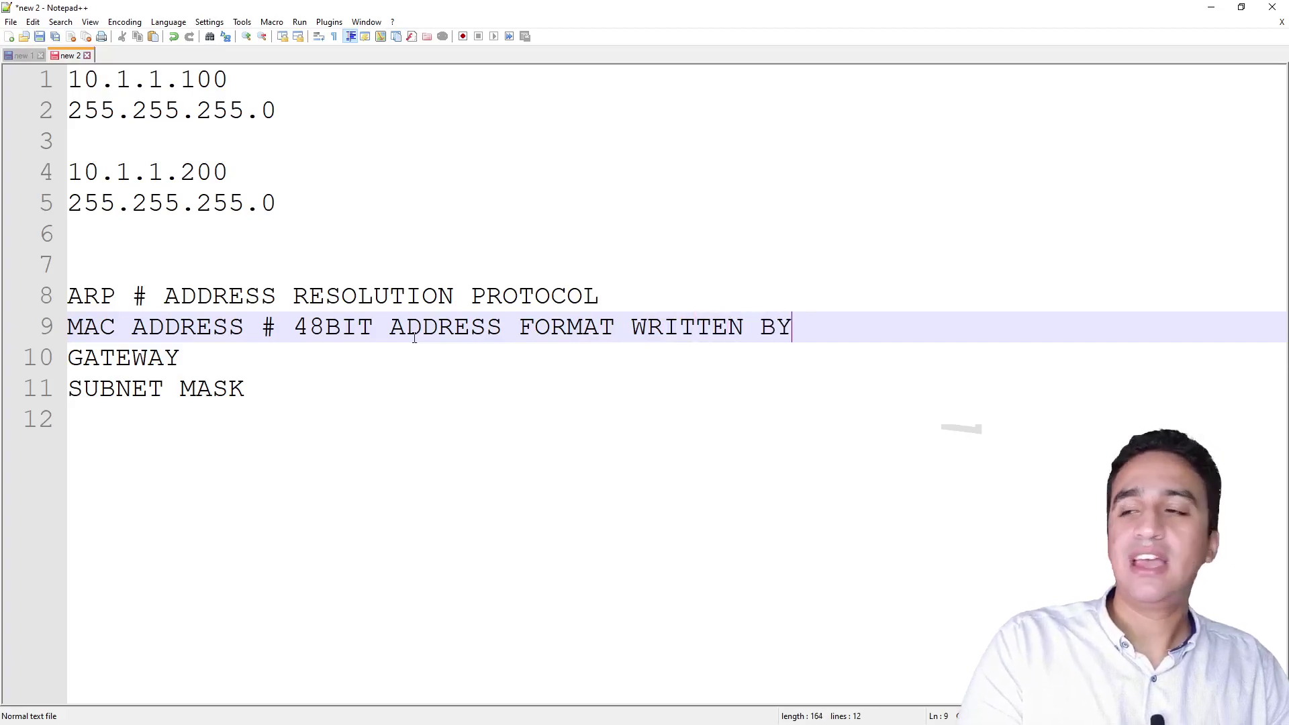
type(" HEXADECIMAL")
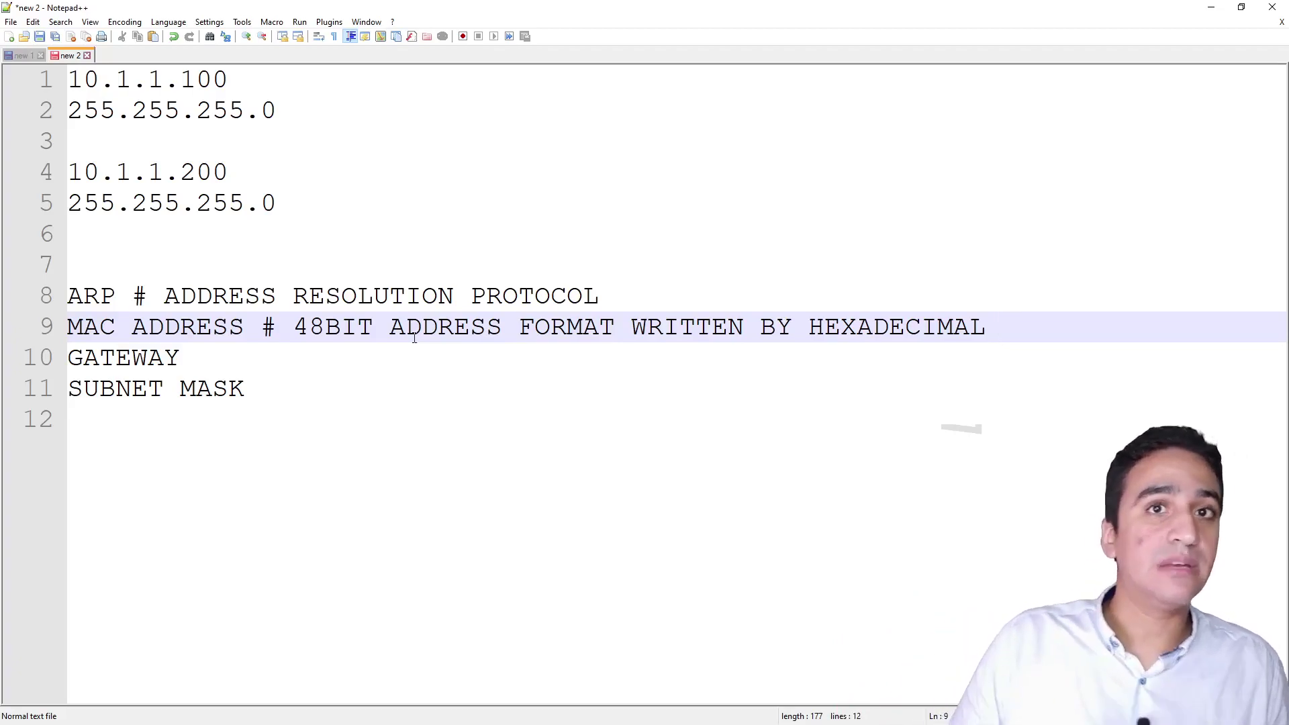
- Review how MAC ADDRESS and ARP relate to the two IP addresses on lines 1 and 4 by highlighting each in turn
left_click_drag(262, 329, 68, 329)
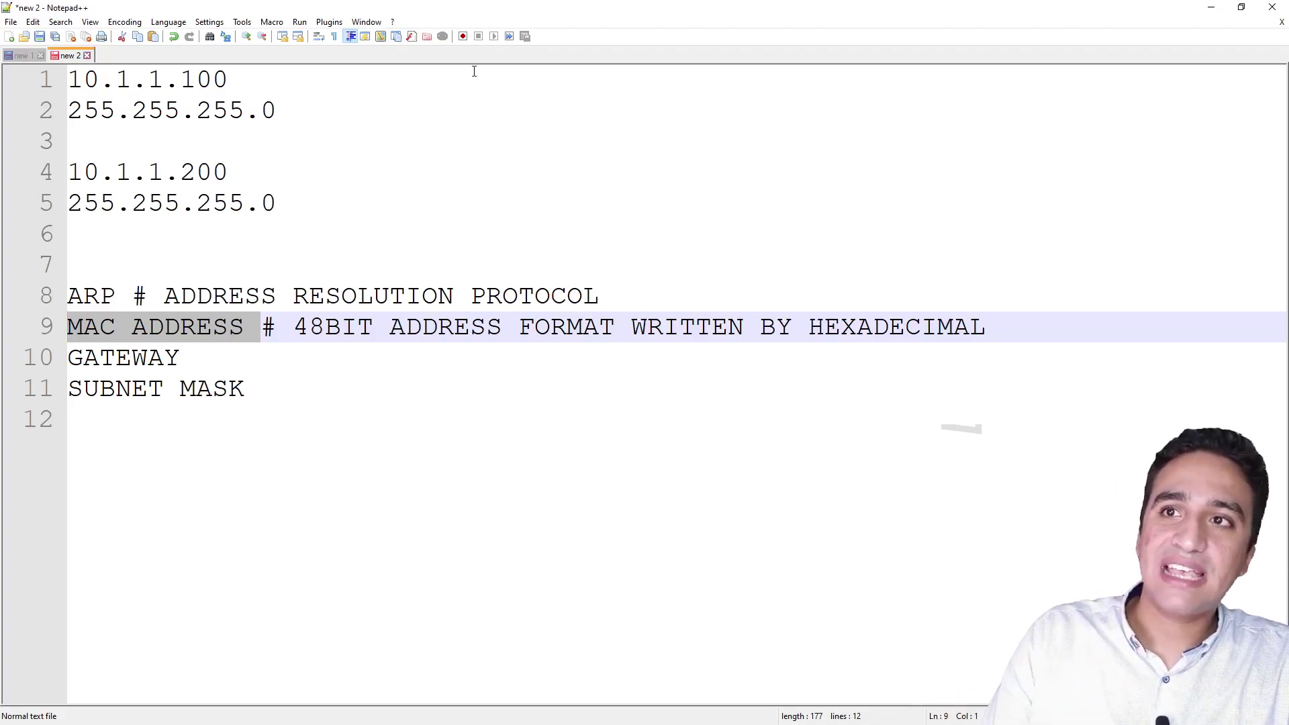
left_click(255, 78)
key("shift+Home")
left_click_drag(264, 174, 46, 173)
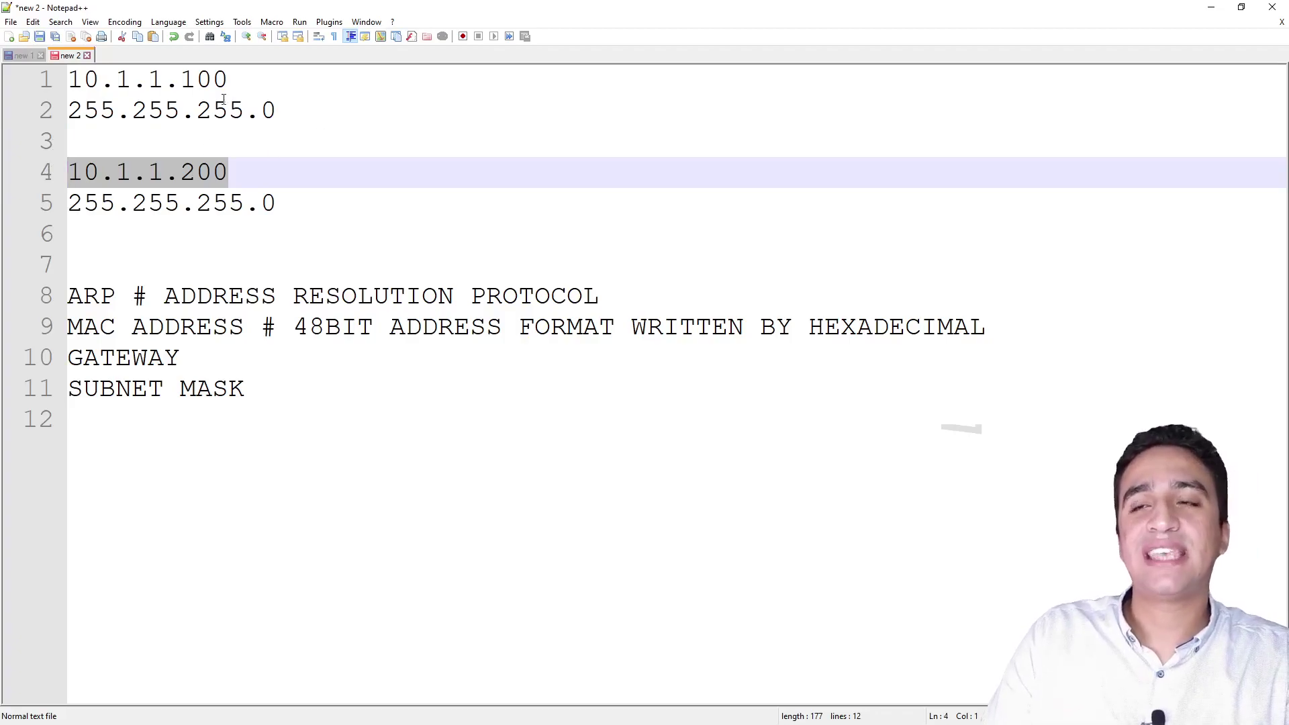
left_click_drag(229, 174, 49, 163)
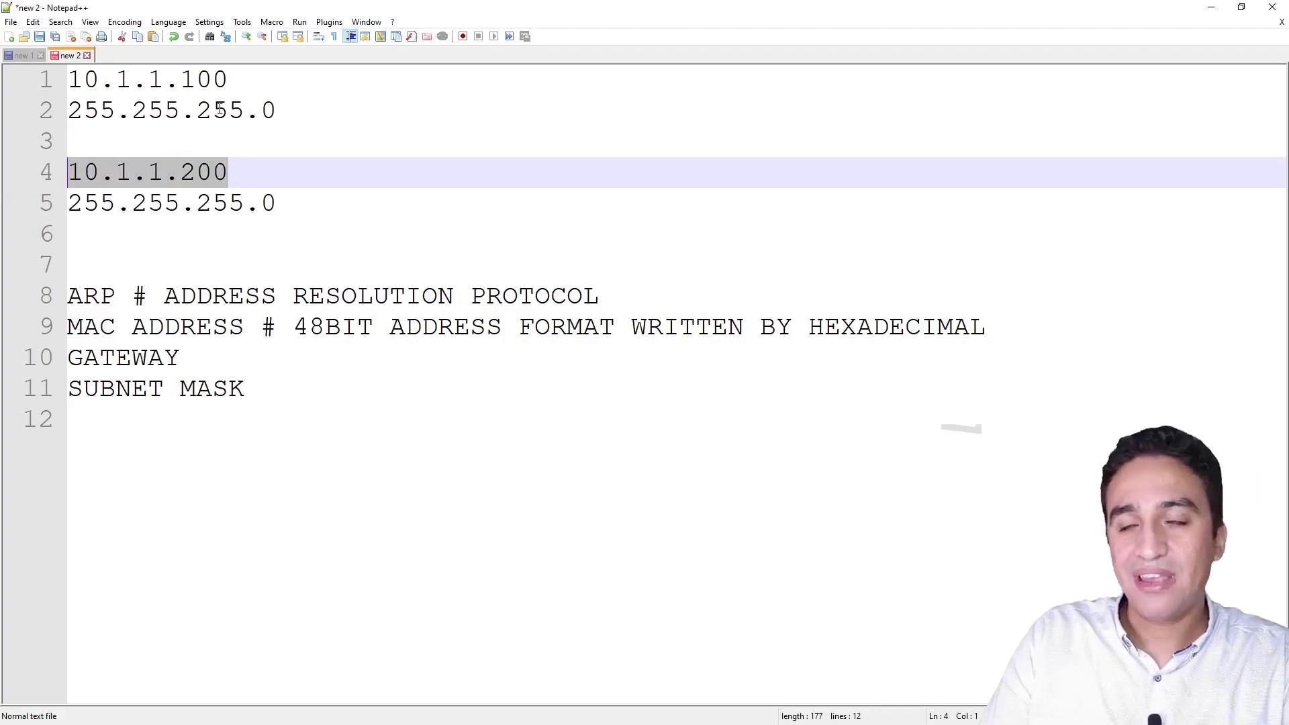
left_click(230, 79)
left_click_drag(231, 80, 31, 81)
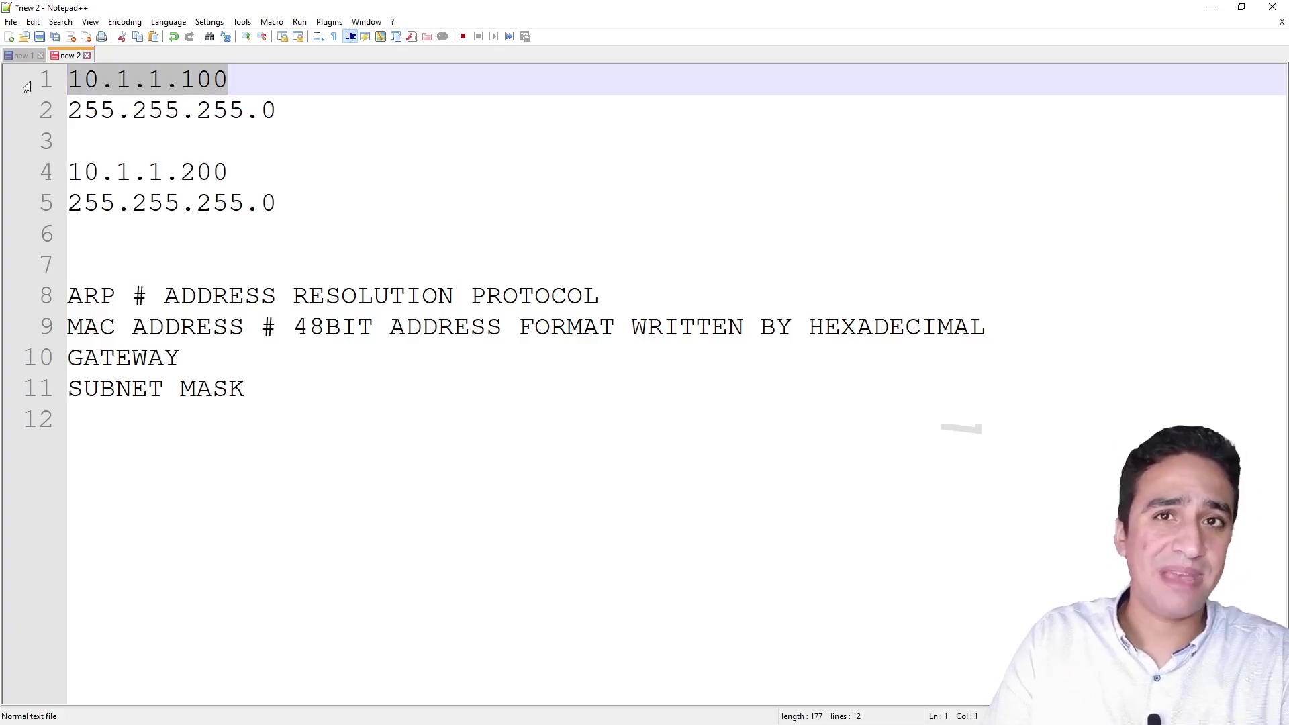
left_click_drag(245, 179, 39, 180)
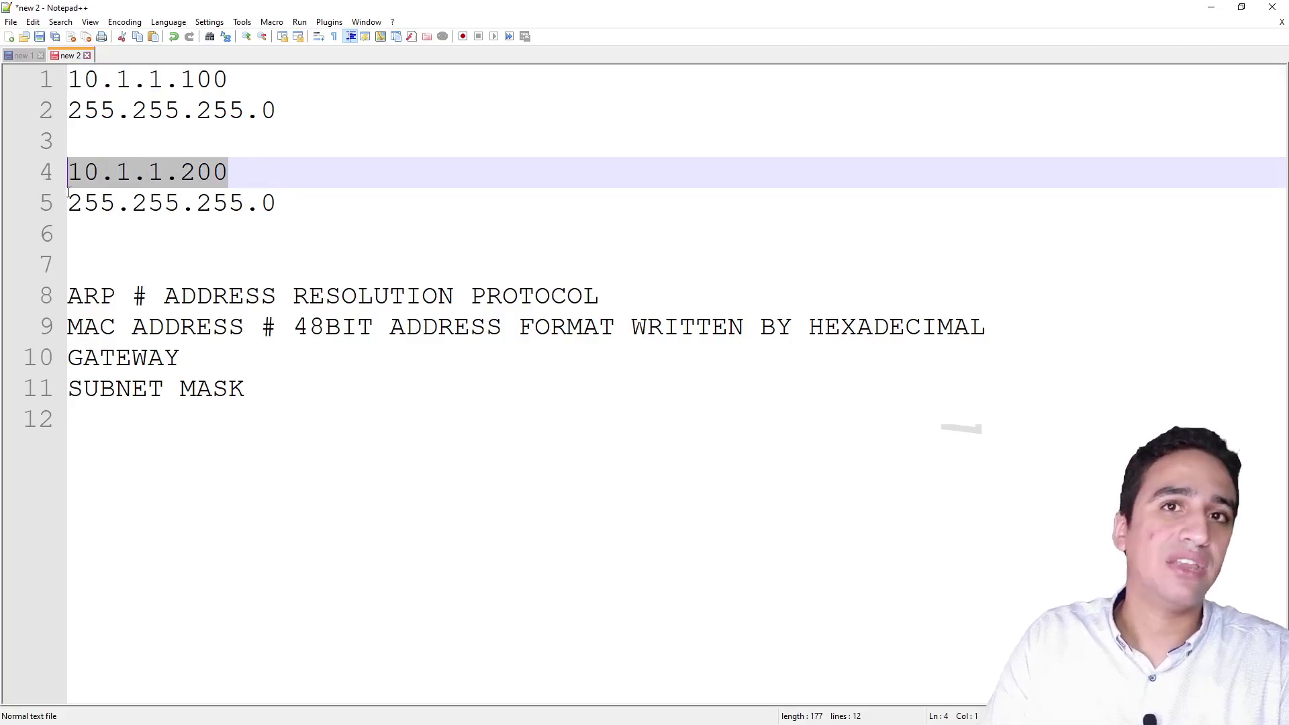
left_click_drag(236, 79, 29, 79)
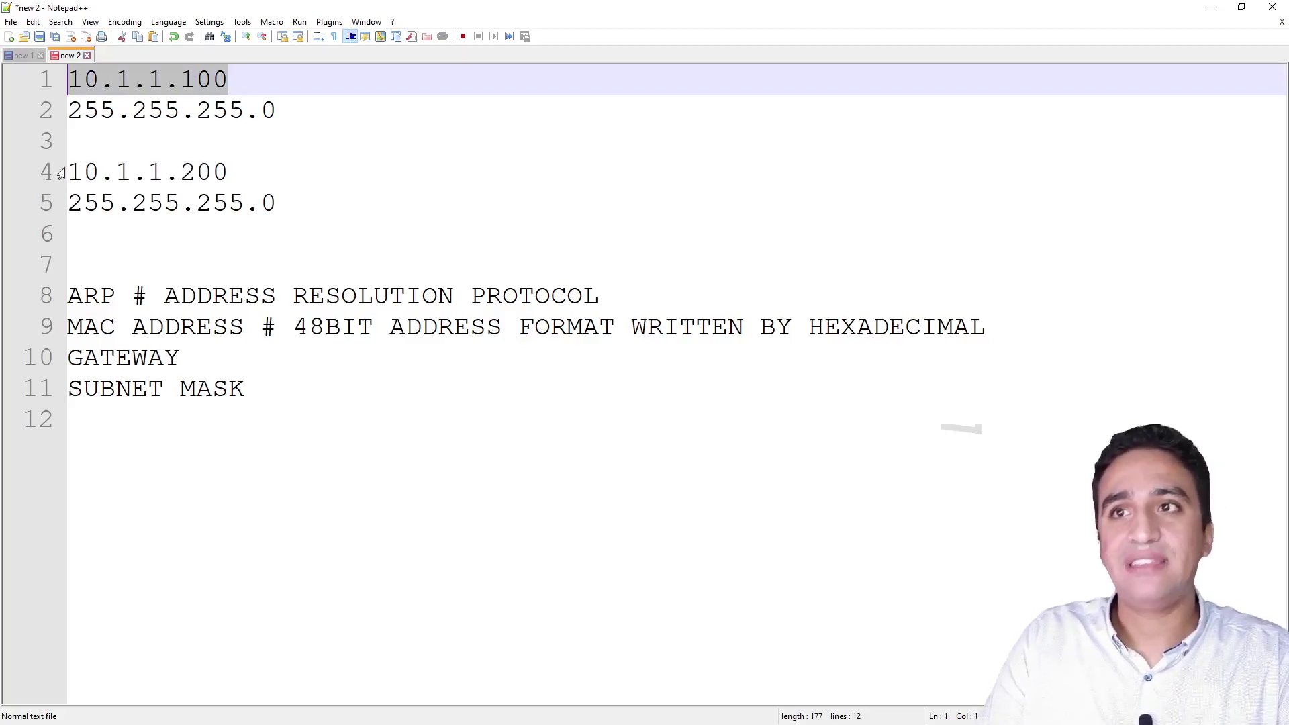
left_click_drag(117, 296, 32, 305)
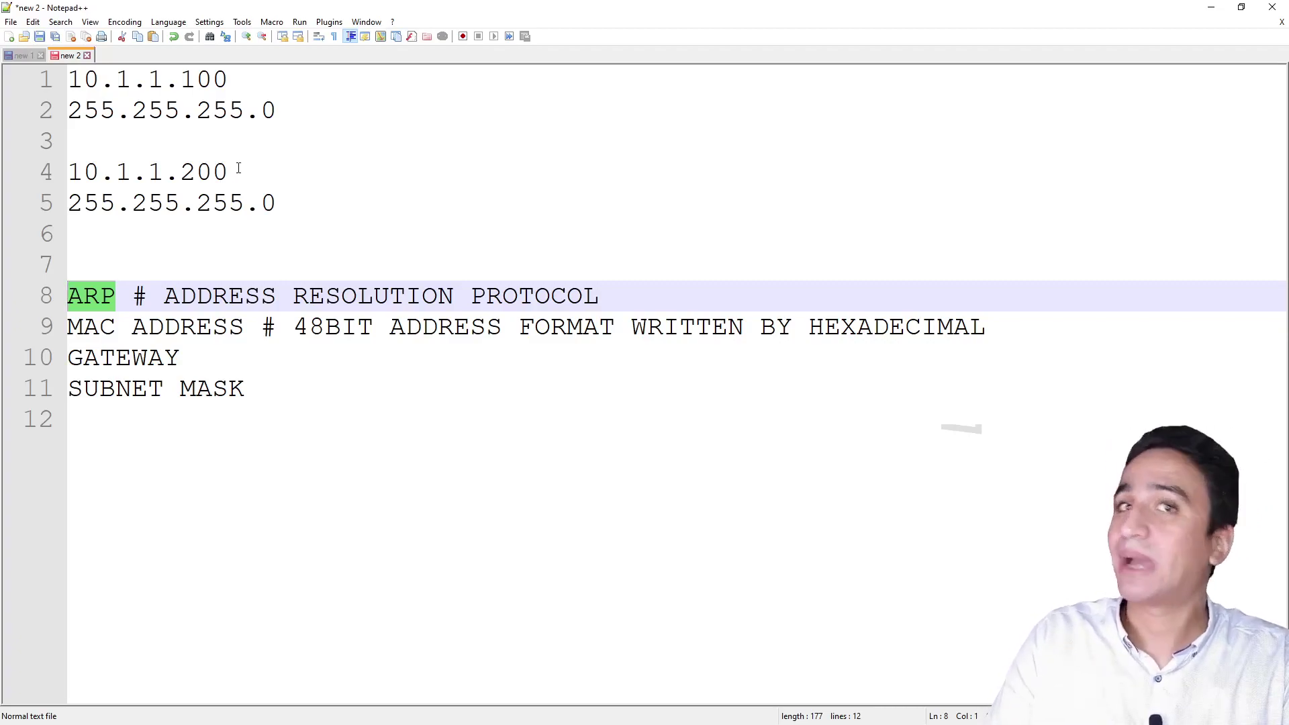
left_click_drag(238, 168, 68, 141)
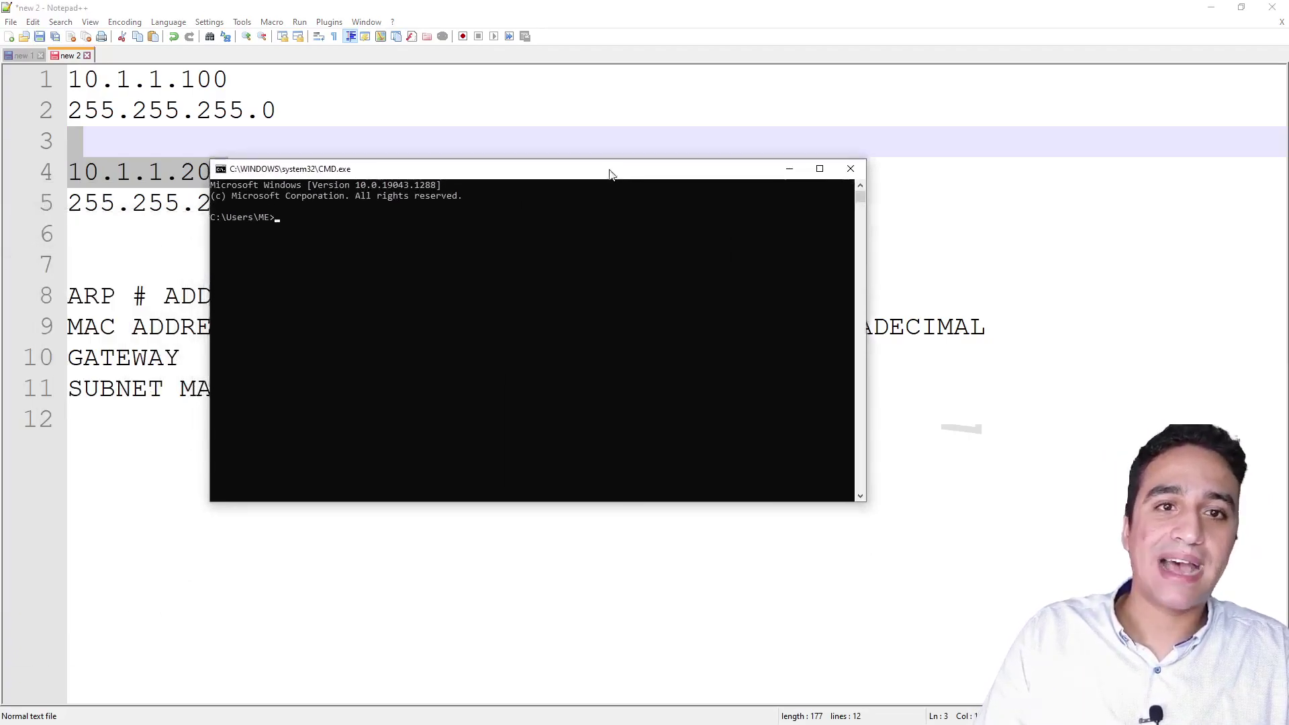
- List the ARP table in the Command Prompt, highlight the physical address belonging to 192.168.1.221, and close the window
left_click_drag(611, 177, 631, 161)
type("a")
key("Return")
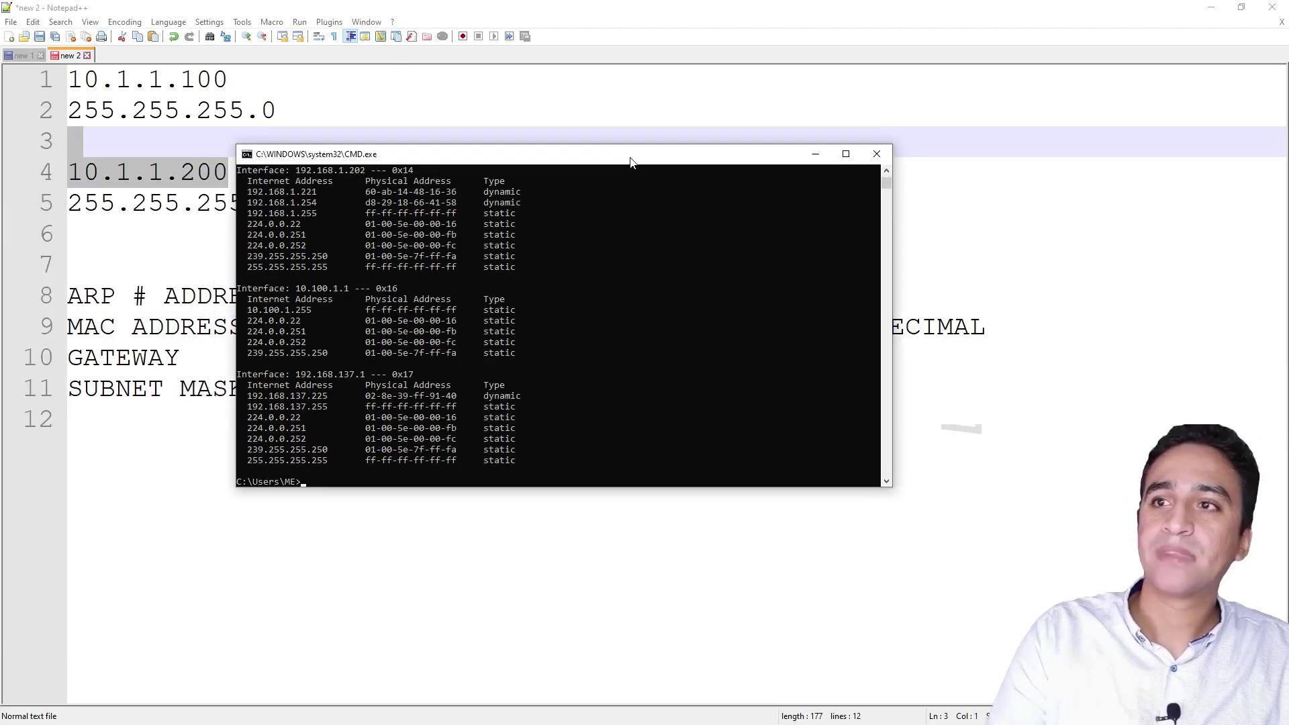
scroll(243, 268, "up", 2)
left_click_drag(276, 259, 473, 257)
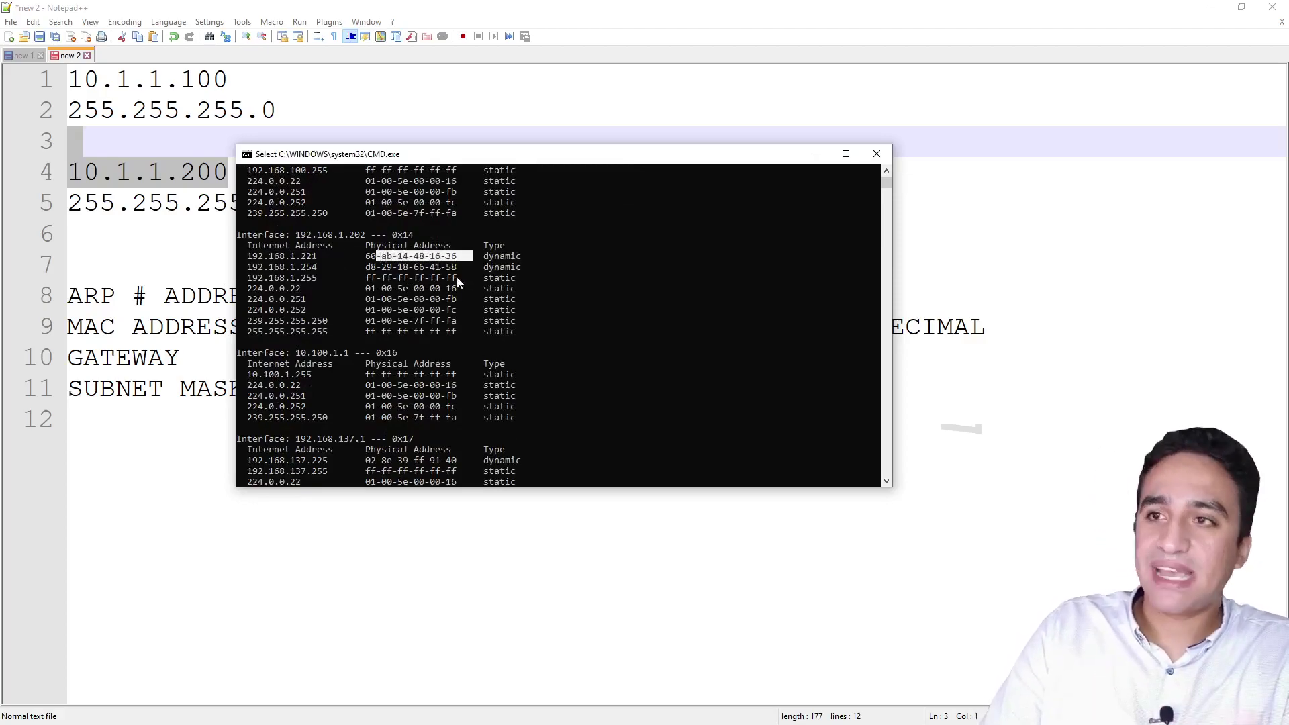
left_click_drag(243, 259, 454, 262)
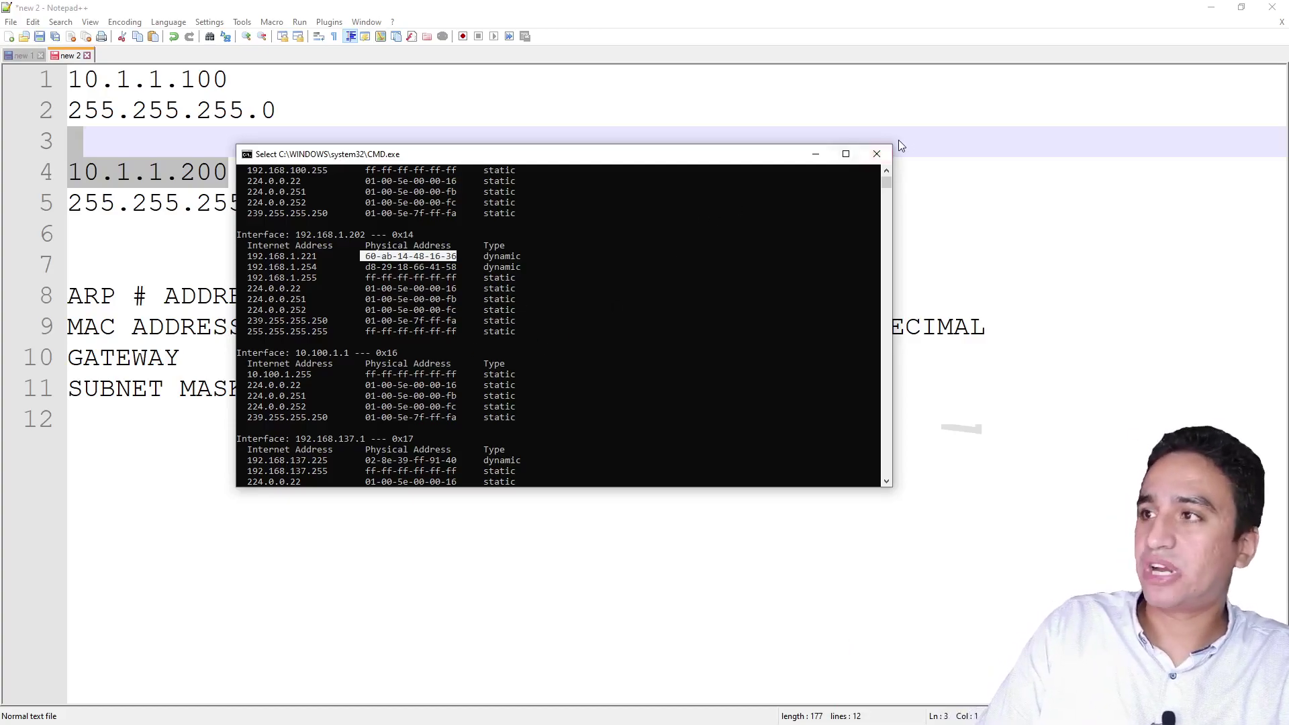
left_click(877, 154)
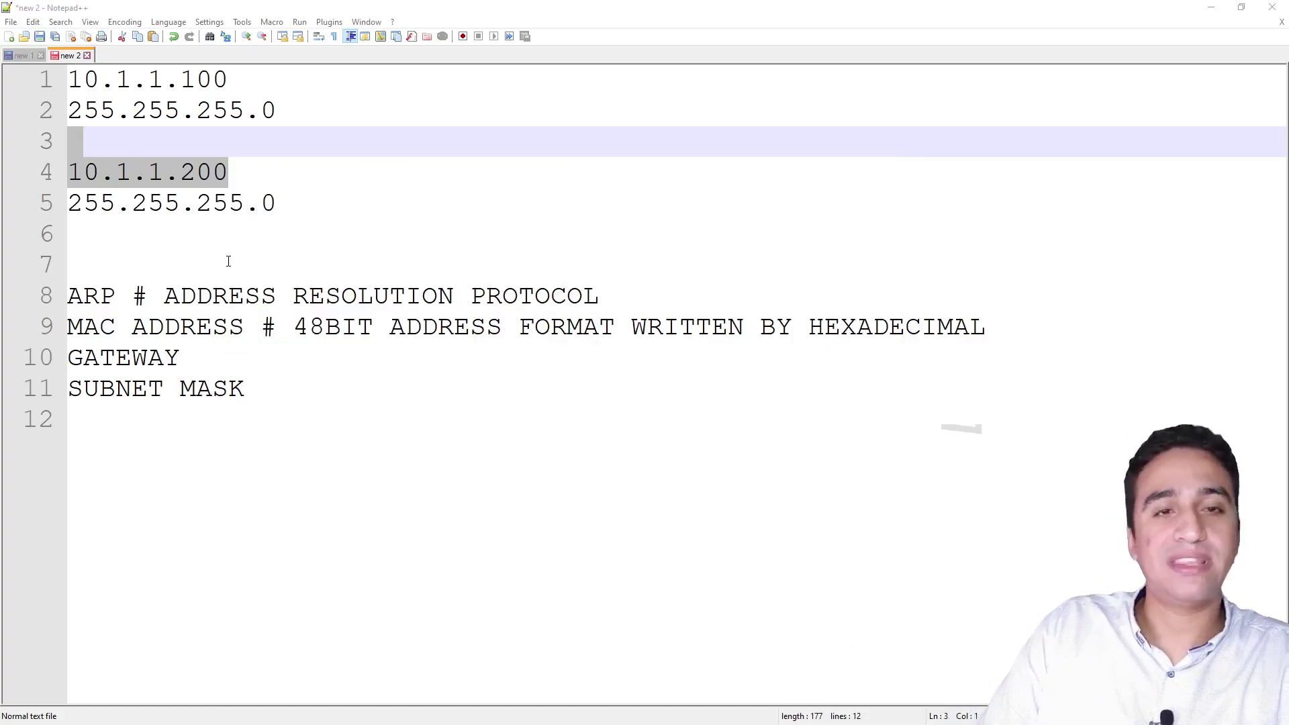
- Trace address resolution between the hosts by highlighting the ARP and MAC ADDRESS terms and both IP addresses
double_click(116, 296)
left_click_drag(276, 327, 67, 327)
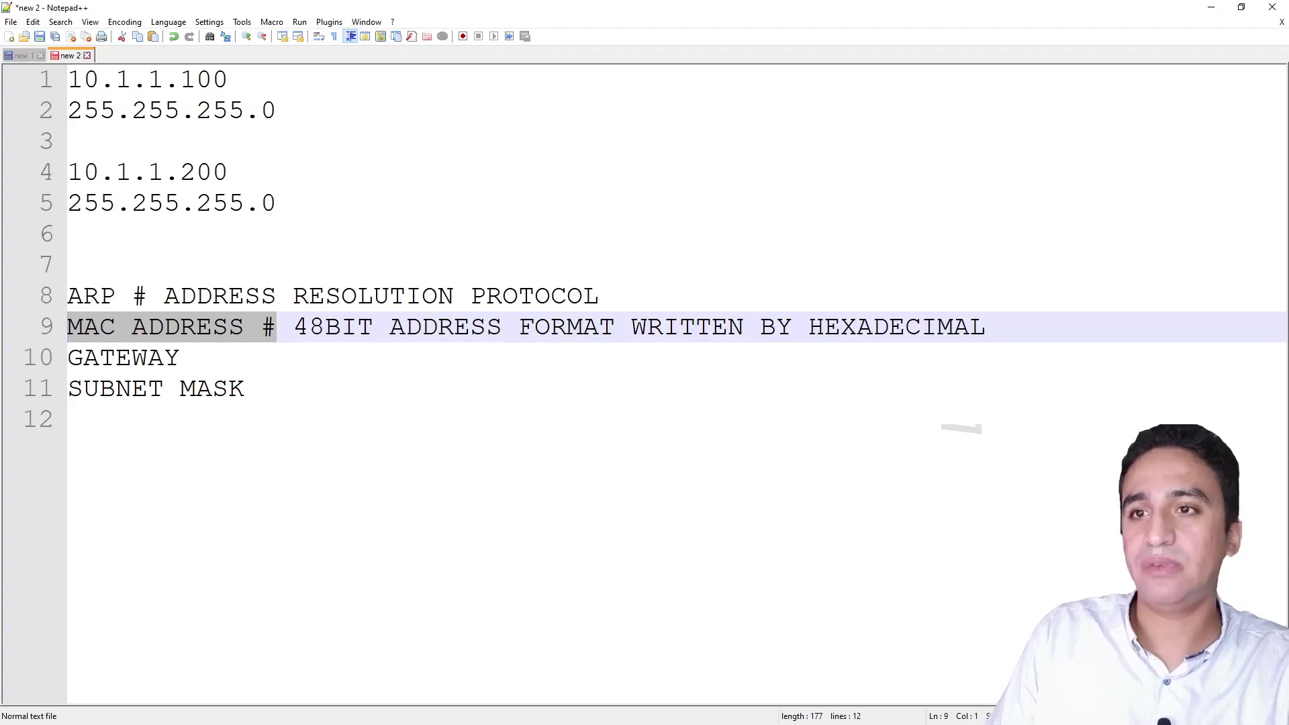
left_click_drag(205, 357, 69, 296)
left_click_drag(257, 92, 69, 79)
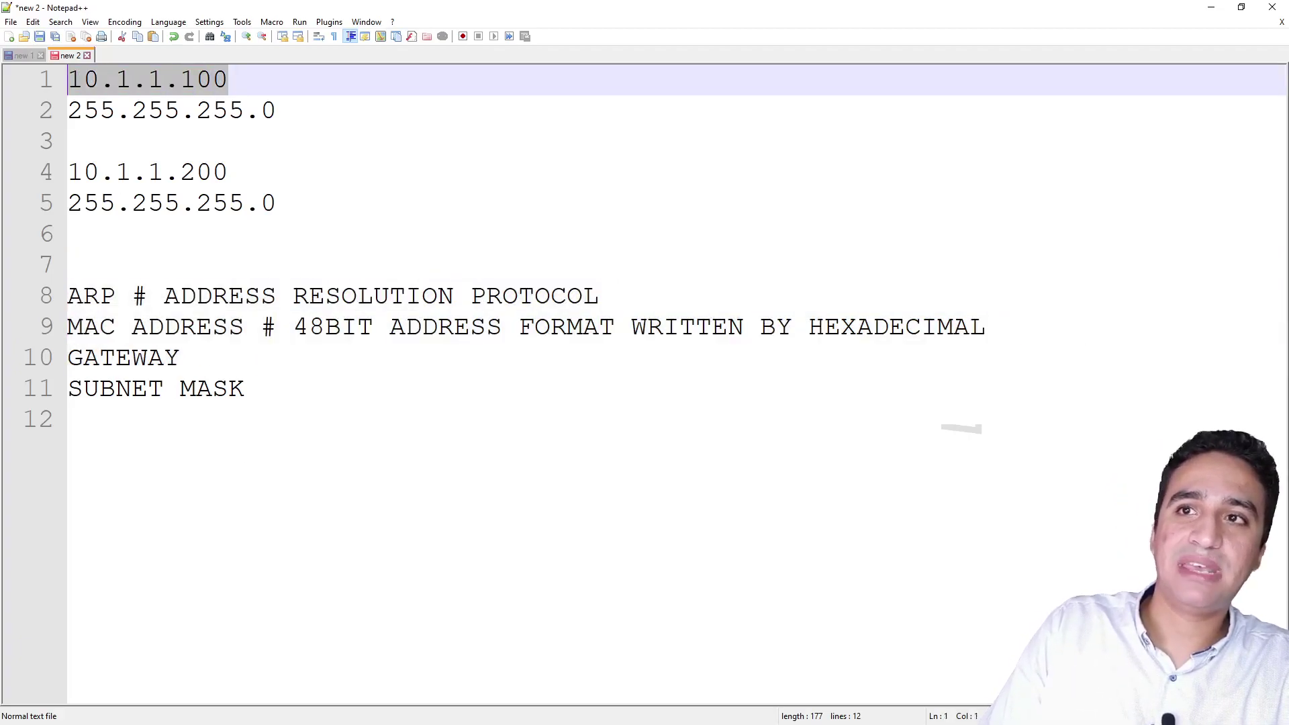
left_click_drag(232, 173, 68, 173)
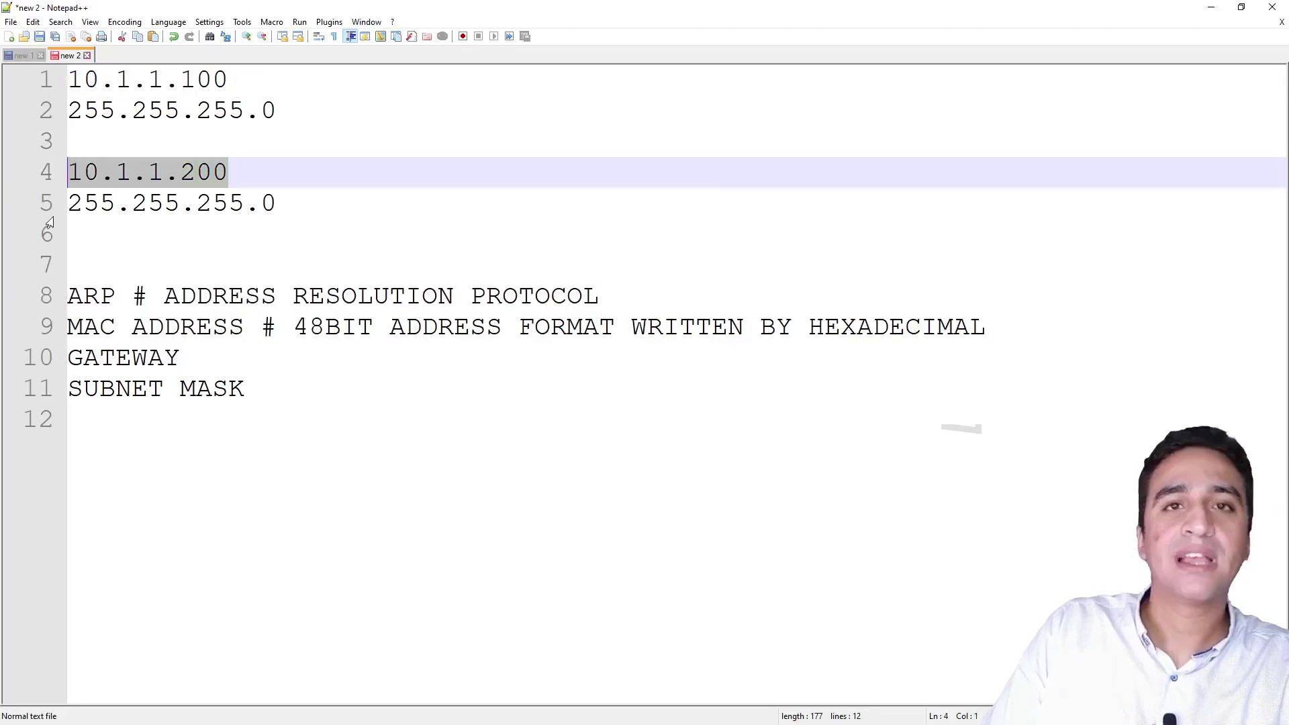
left_click_drag(113, 296, 68, 296)
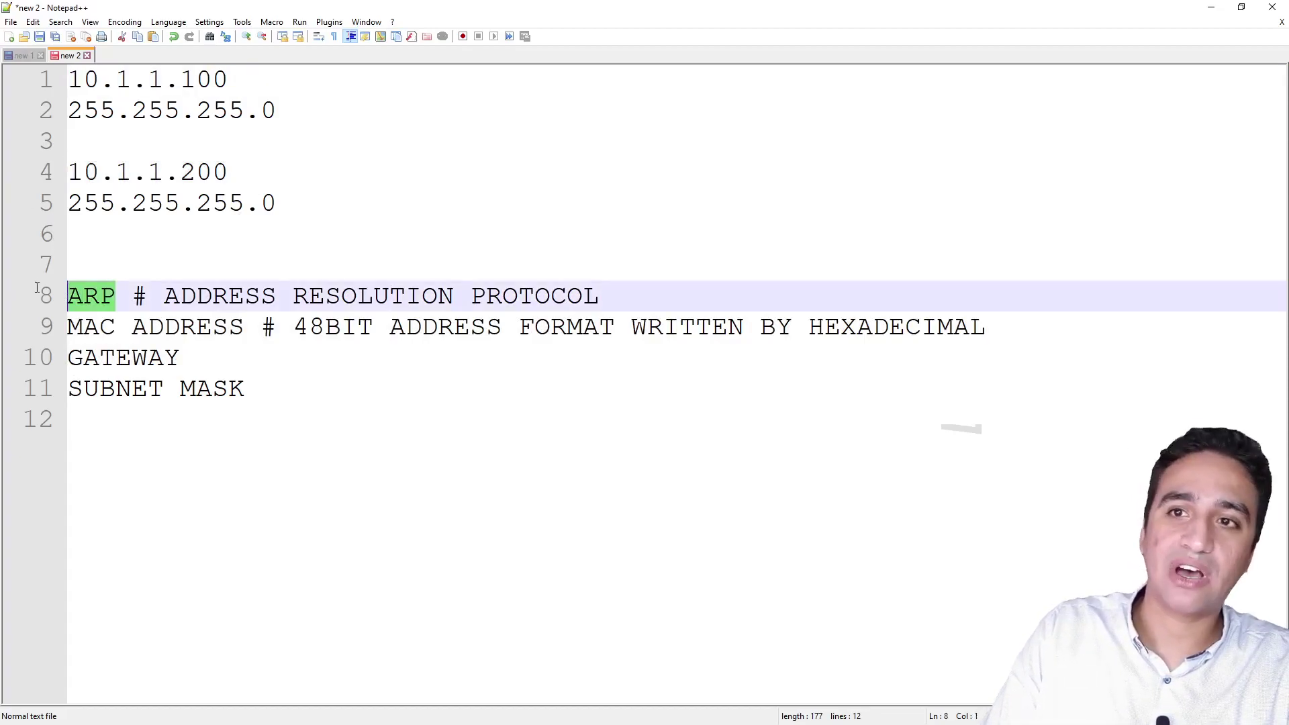
left_click_drag(230, 173, 67, 173)
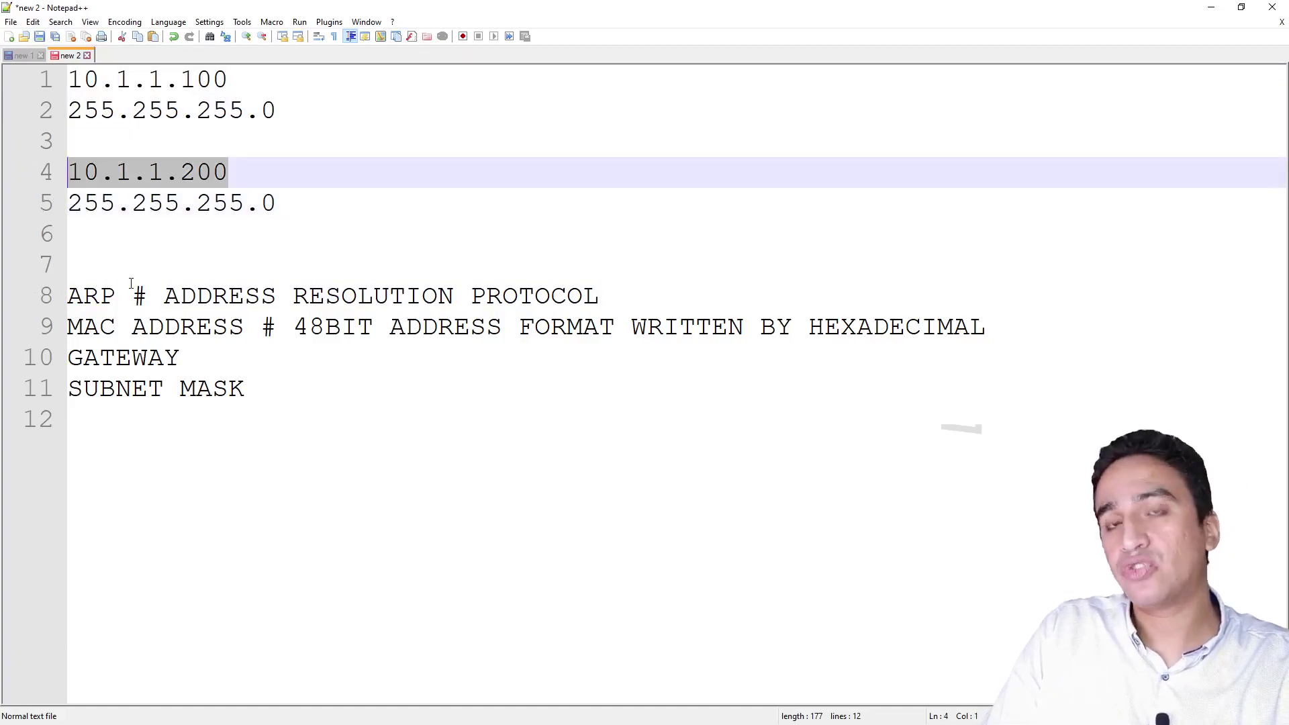
- Review the GATEWAY and SUBNET MASK terms against the 10.1.1.200 address by highlighting each of them
left_click_drag(198, 350, 22, 360)
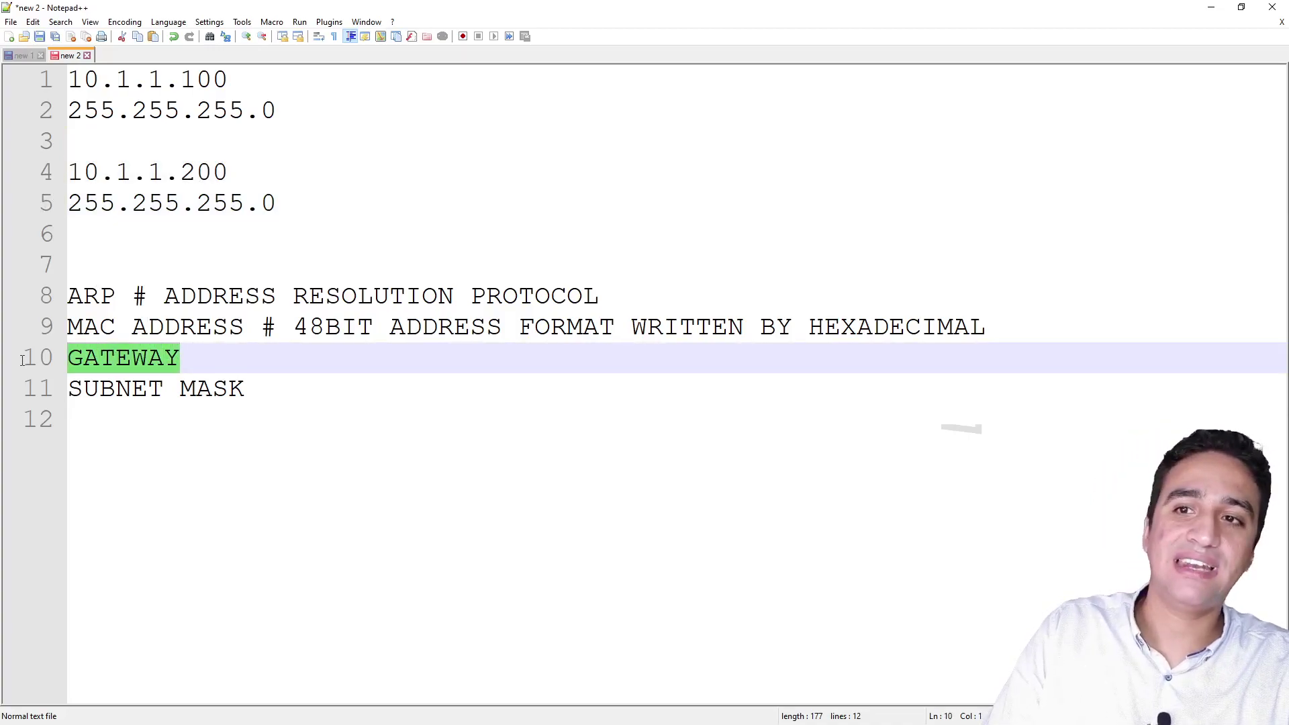
left_click_drag(237, 366, 51, 361)
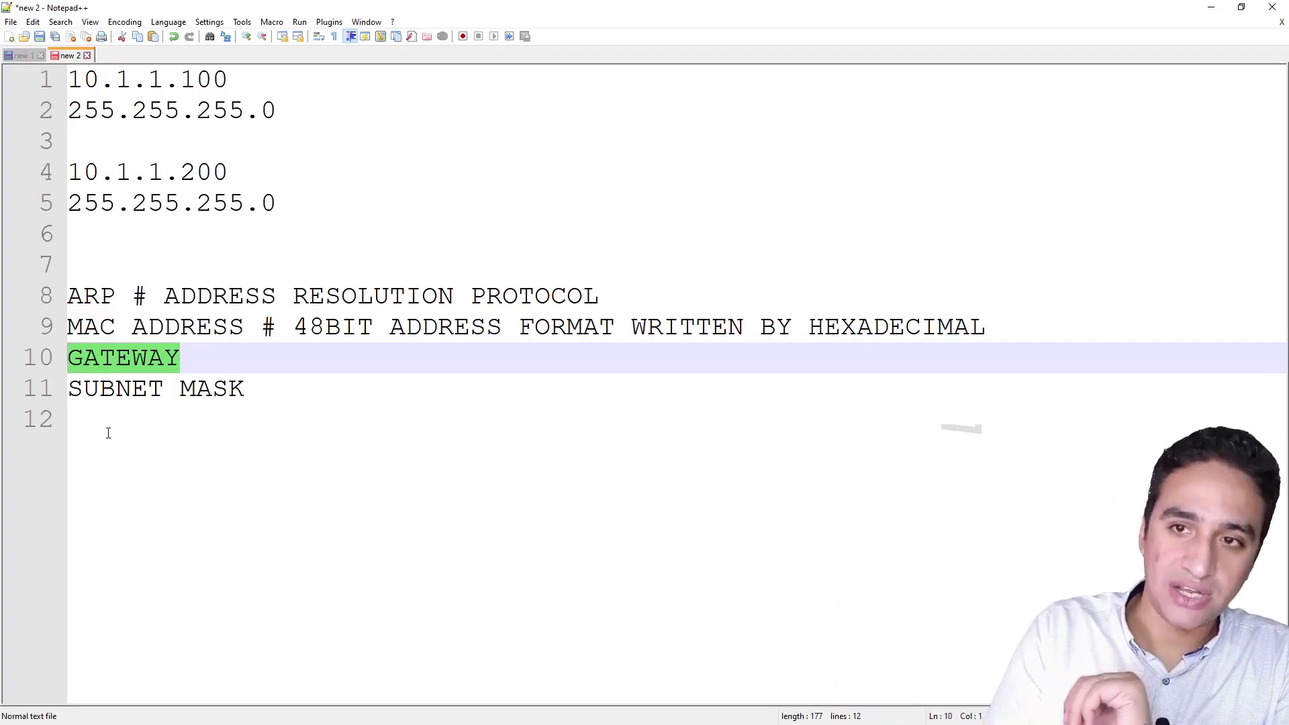
left_click_drag(253, 385, 58, 389)
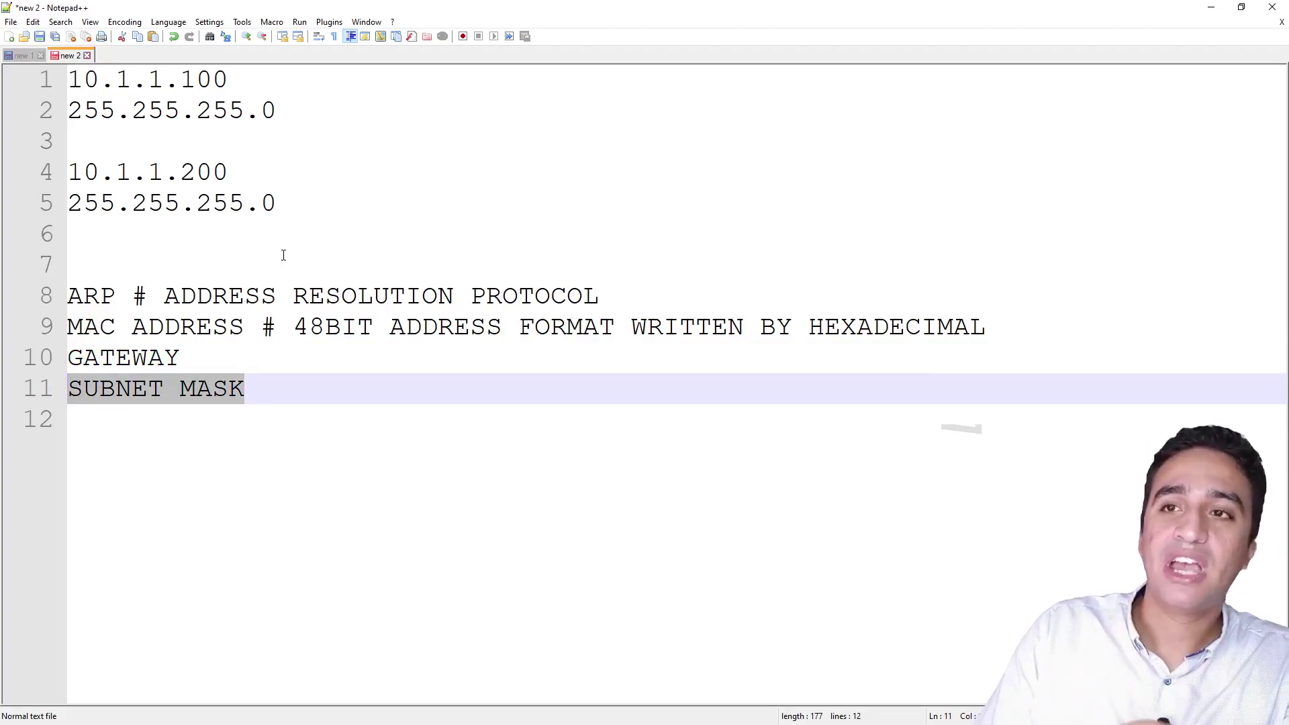
left_click_drag(232, 167, 24, 176)
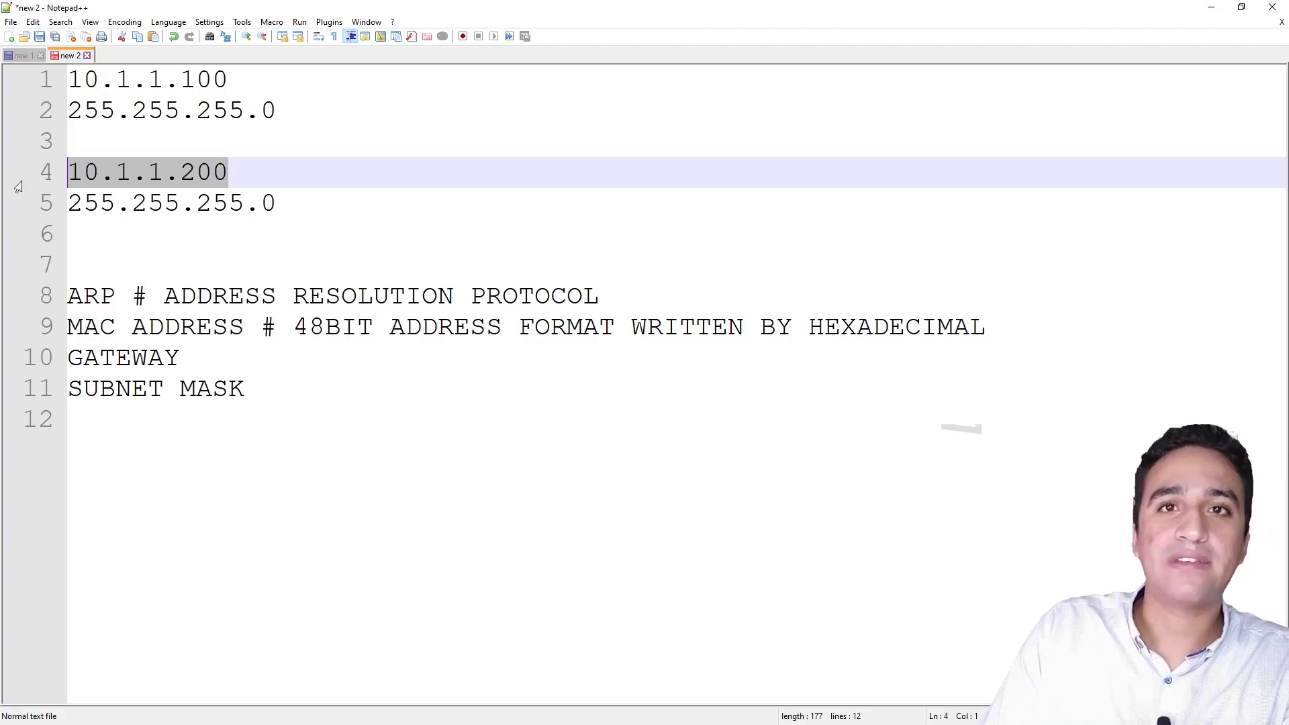
- Delete the whole list of terms and the blank lines below the second address pair
left_click_drag(245, 425, 74, 233)
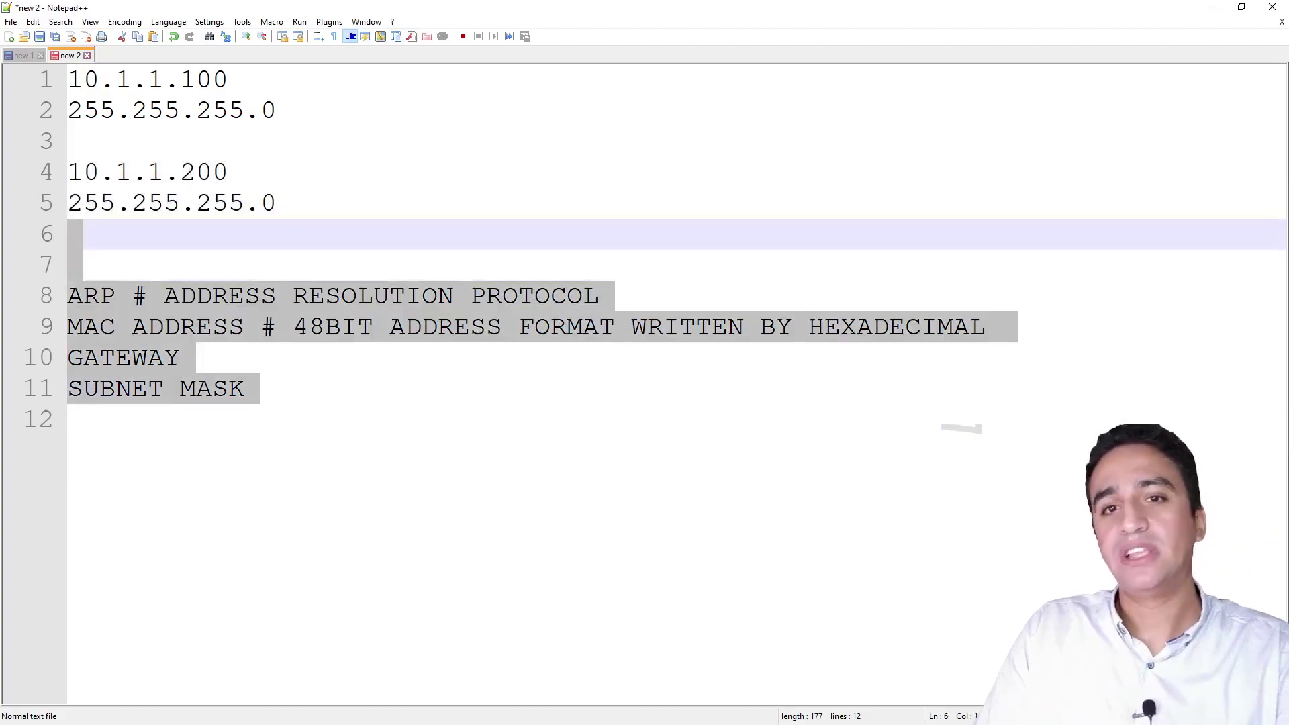
key("Delete")
key("BackSpace")
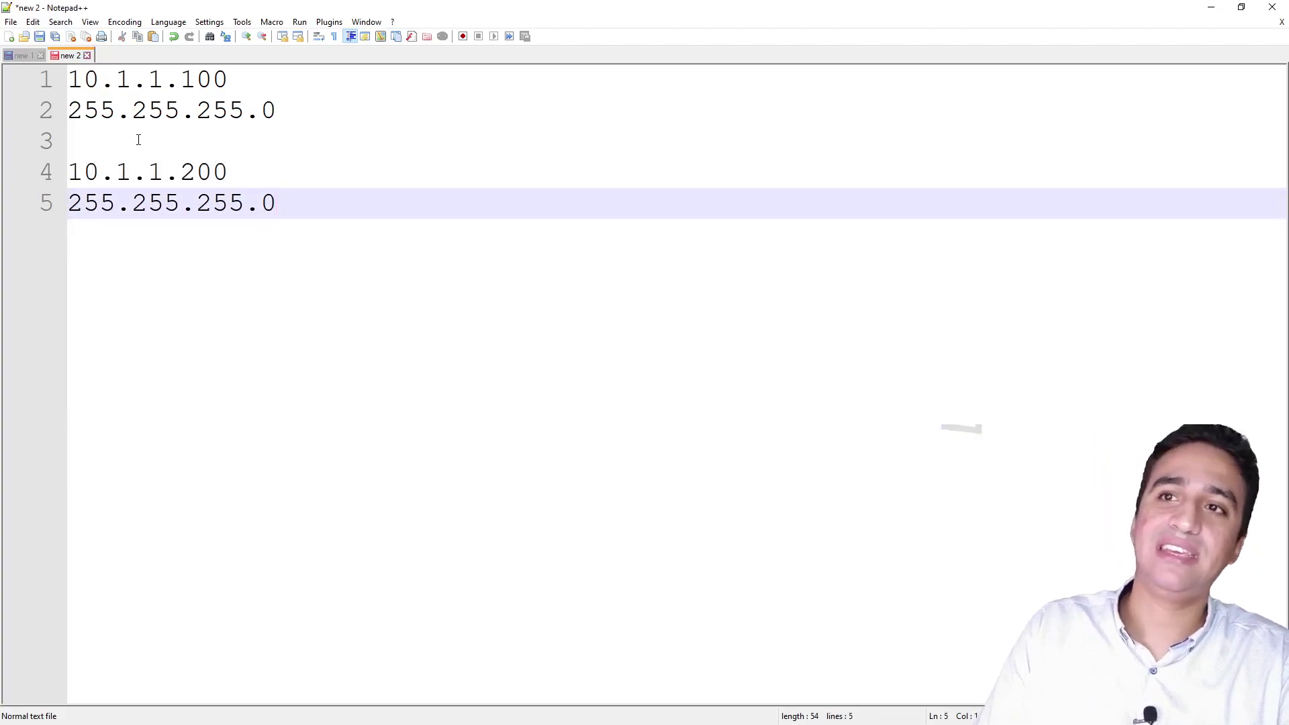
- Insert three more blank lines between the two address pairs, then highlight the second IP address
left_click(140, 141)
key("Return")
key("Return")
key("Return")
left_click(121, 142)
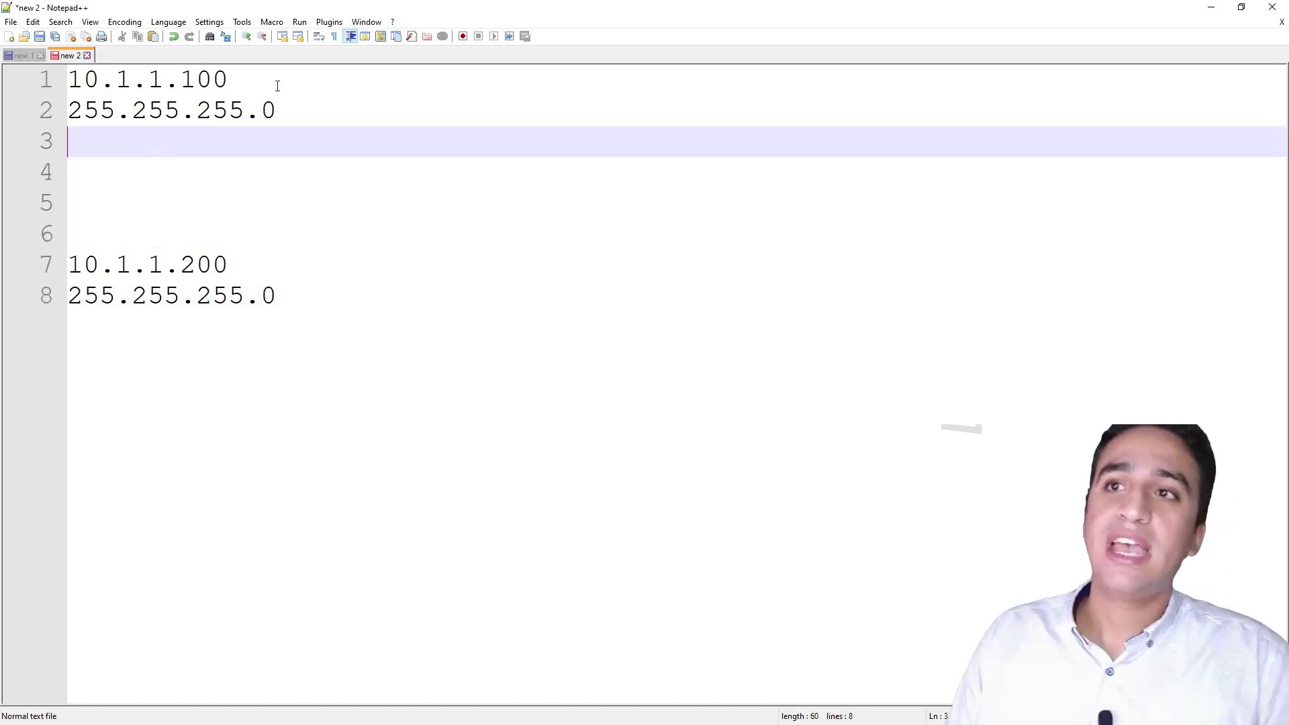
left_click(212, 265)
left_click_drag(212, 265, 8, 270)
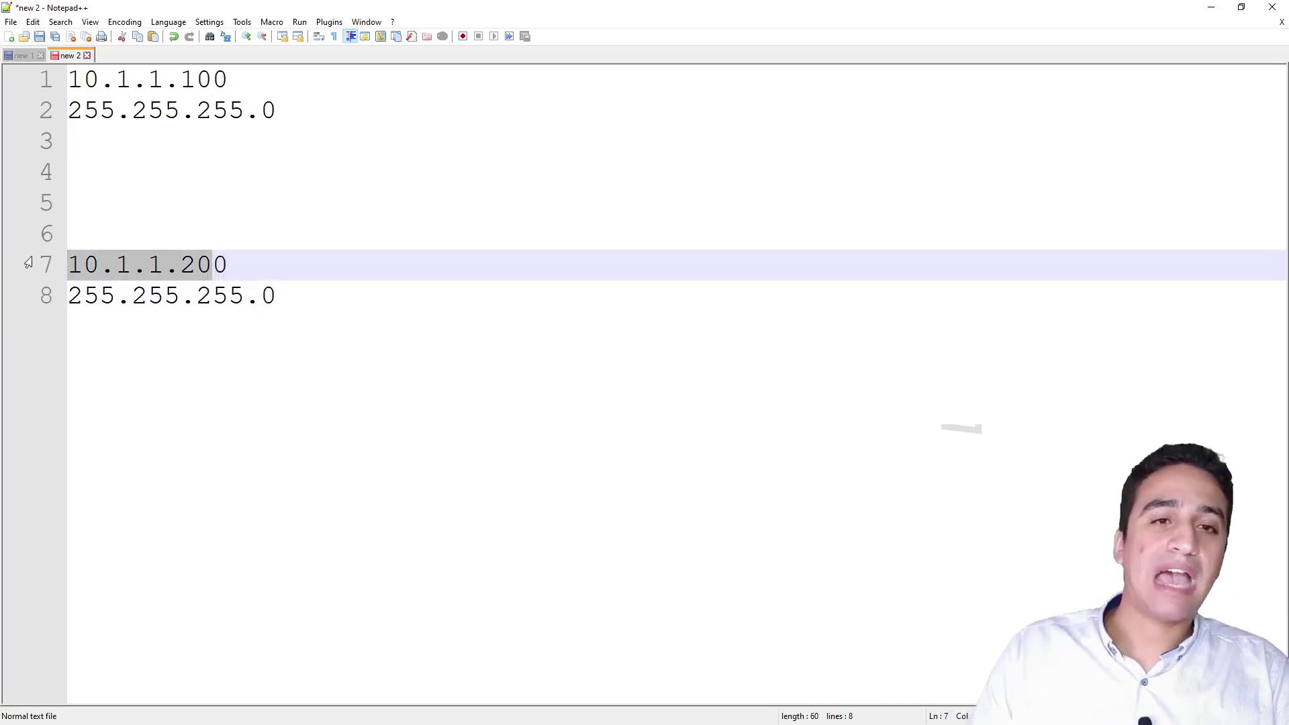
- Add a separator of ten dashes below the first address pair and write XOR on the line beneath it
left_click(146, 137)
type("------")
type("----")
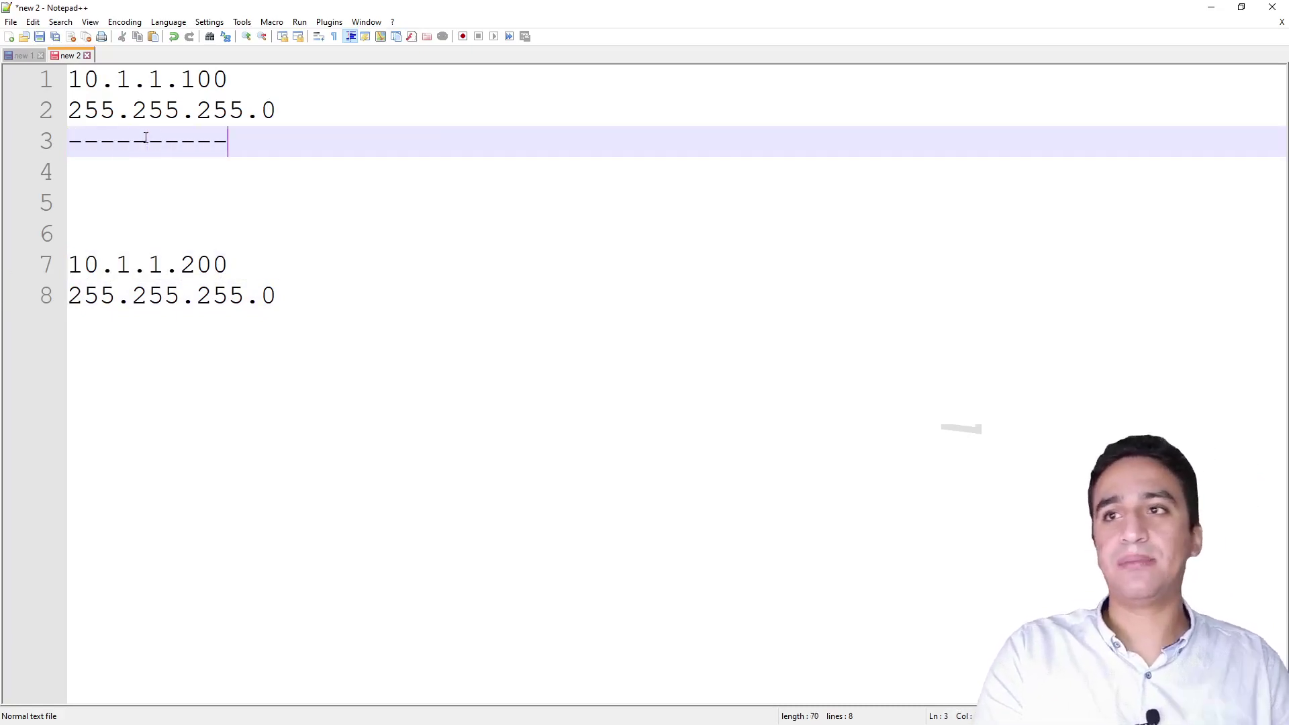
key("Return")
type("XIO")
key("BackSpace")
key("BackSpace")
type("OR")
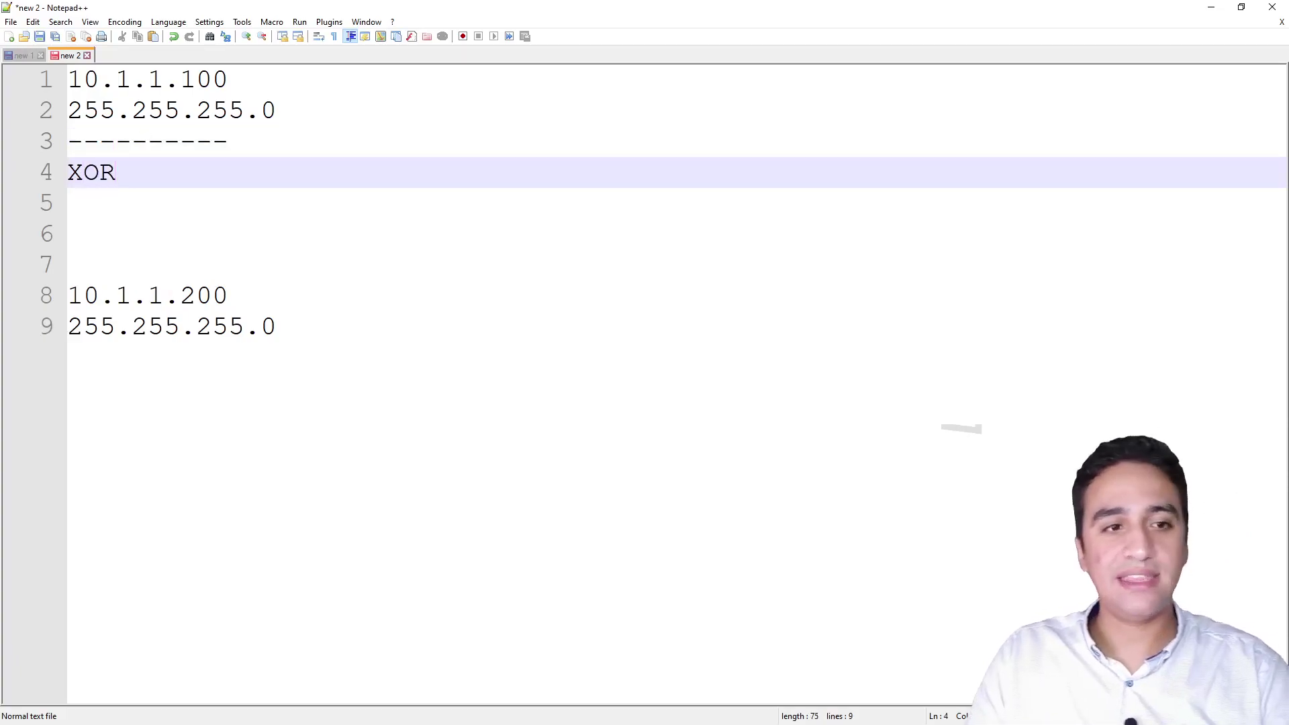
- Switch to the browser, search Google Images for XOR, narrow the results to symbol, and return to the notes
key("alt+Tab")
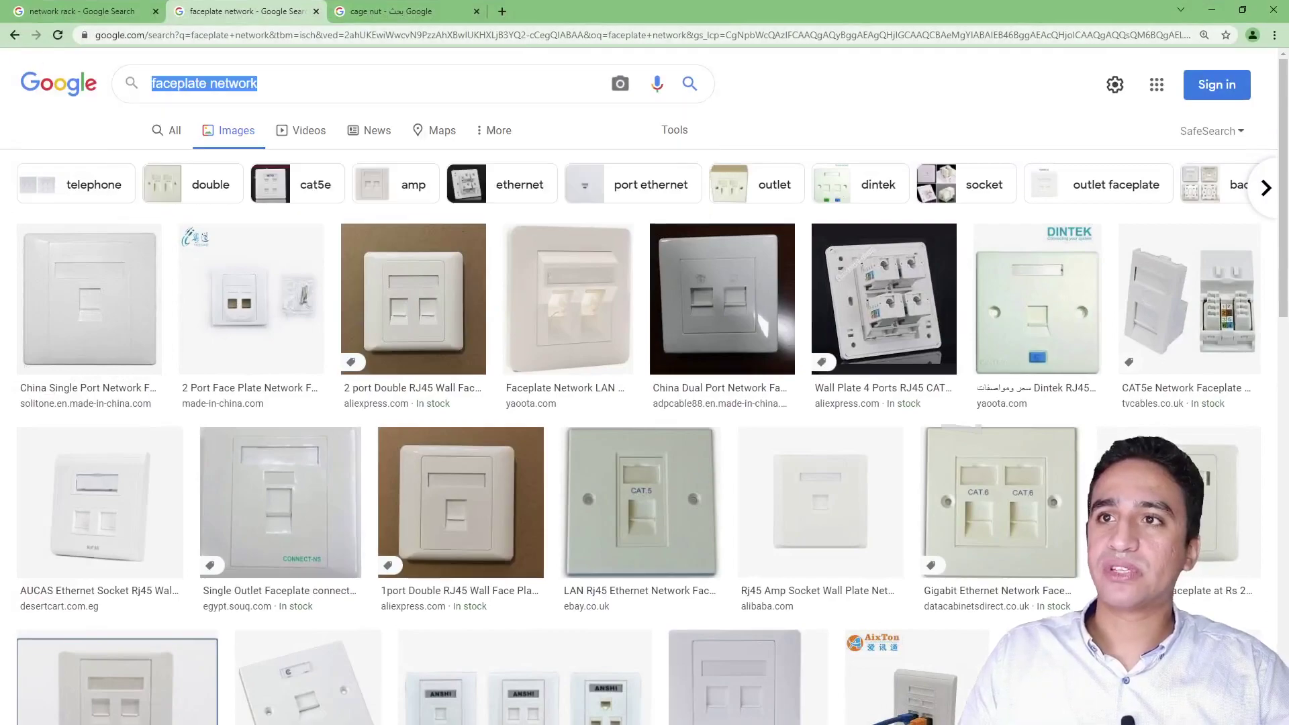
type("XOR")
key("Return")
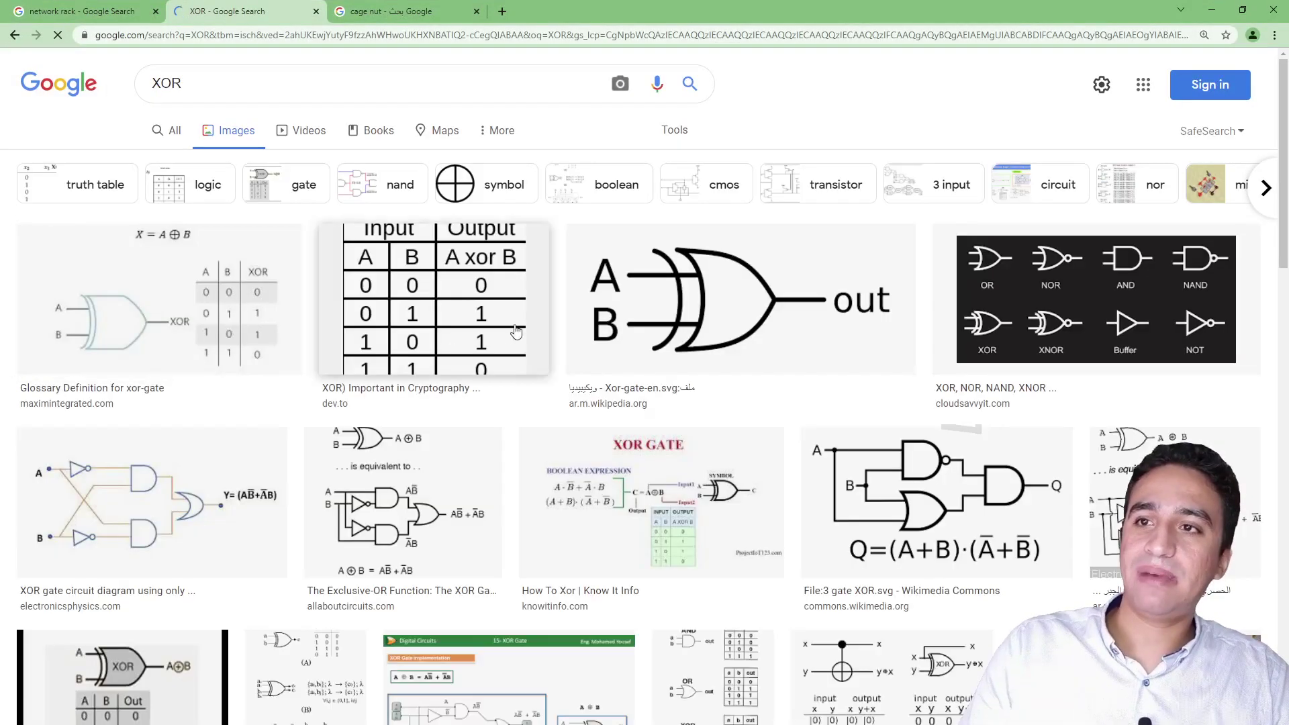
left_click(522, 184)
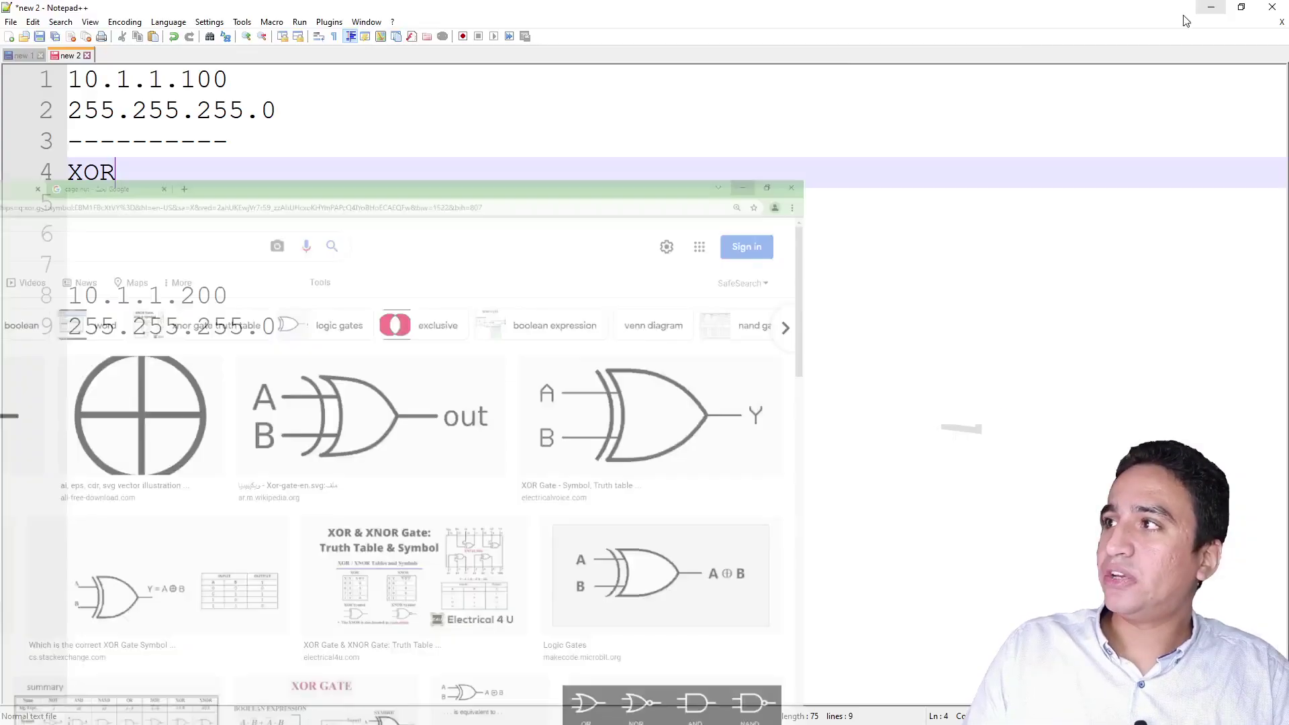
- Return to the notes and start three rows below XOR, each beginning with 0
left_click(1211, 11)
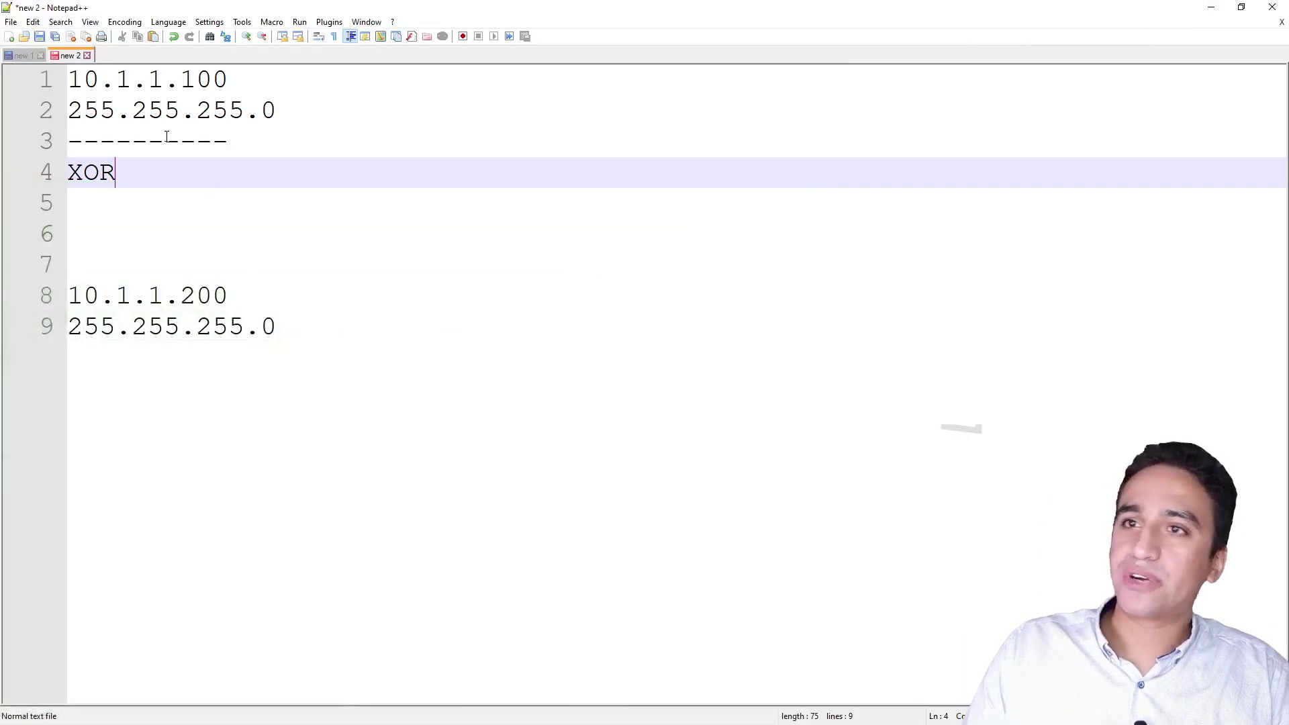
key("Return")
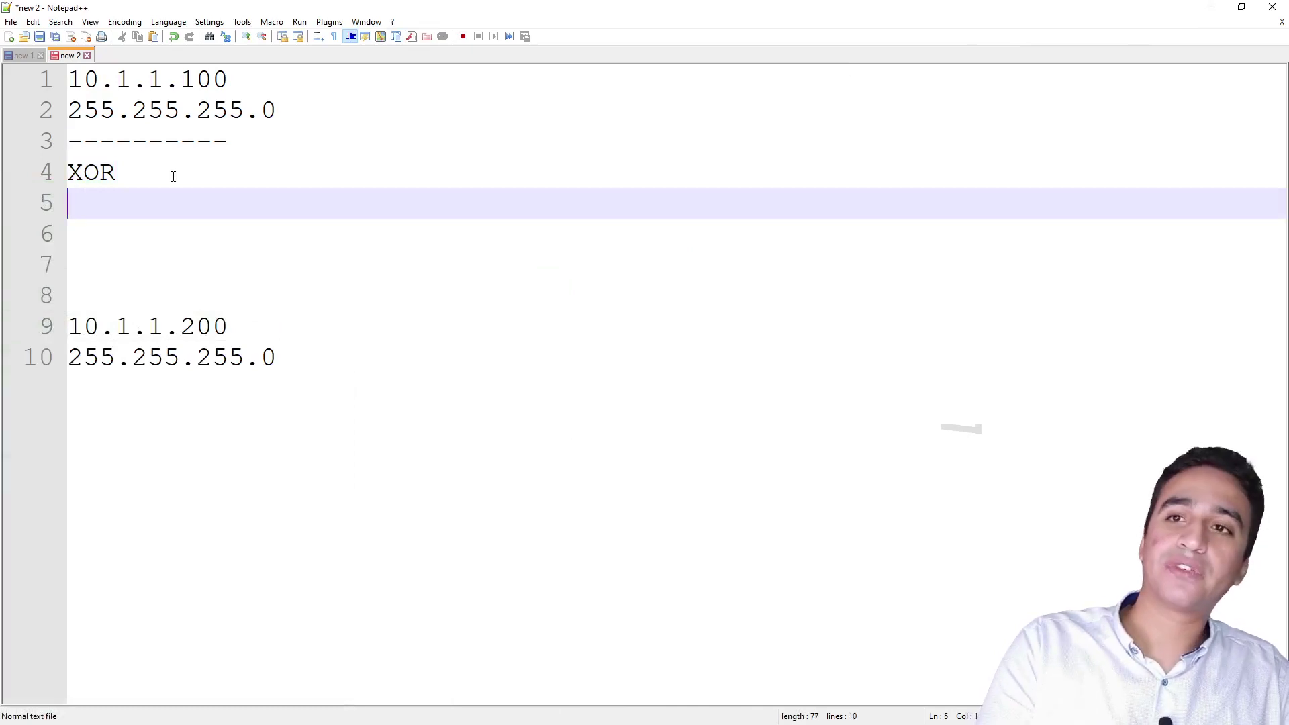
type("0")
key("Return")
type("0")
key("Return")
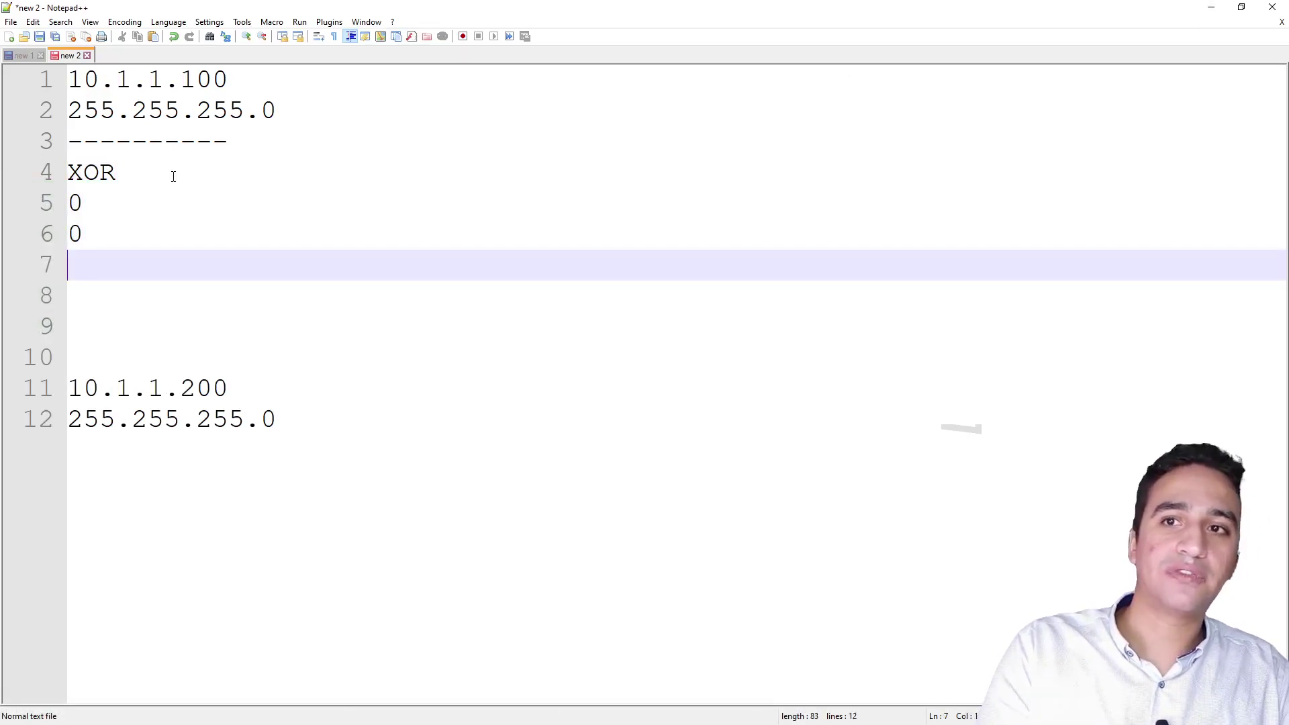
type("0")
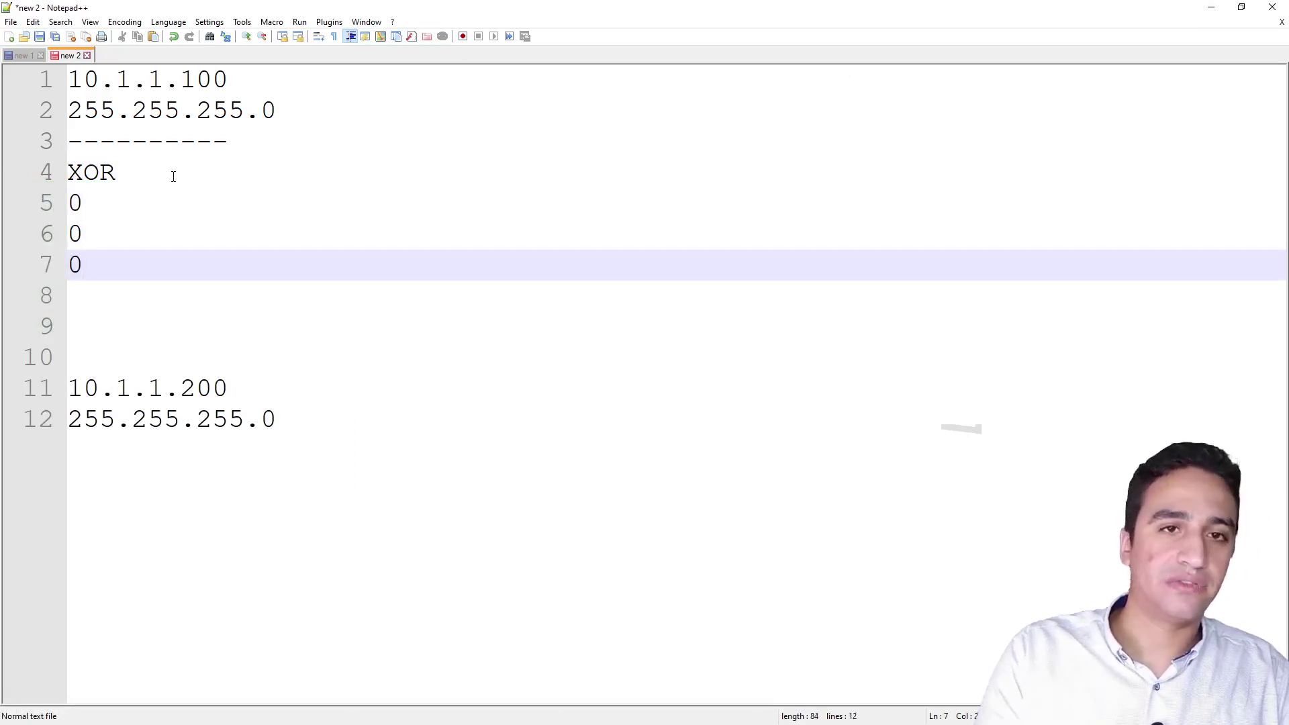
- Add a second column to the three XOR rows with 1 in every row
key("Up")
key("Up")
type("1")
key("Down")
type("1")
key("Down")
type("1 1")
- Add a third column to the XOR rows reading 0, 1, 0 downward
key("Up")
key("Up")
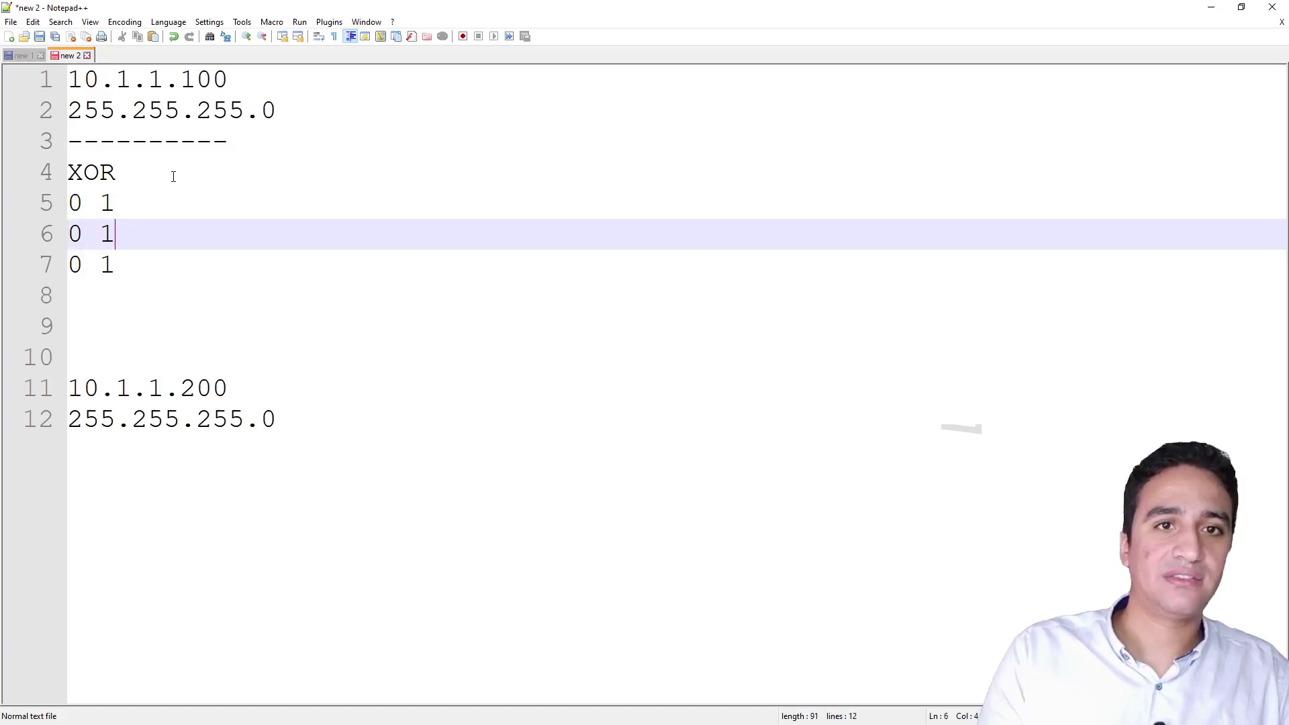
type("0")
key("Down")
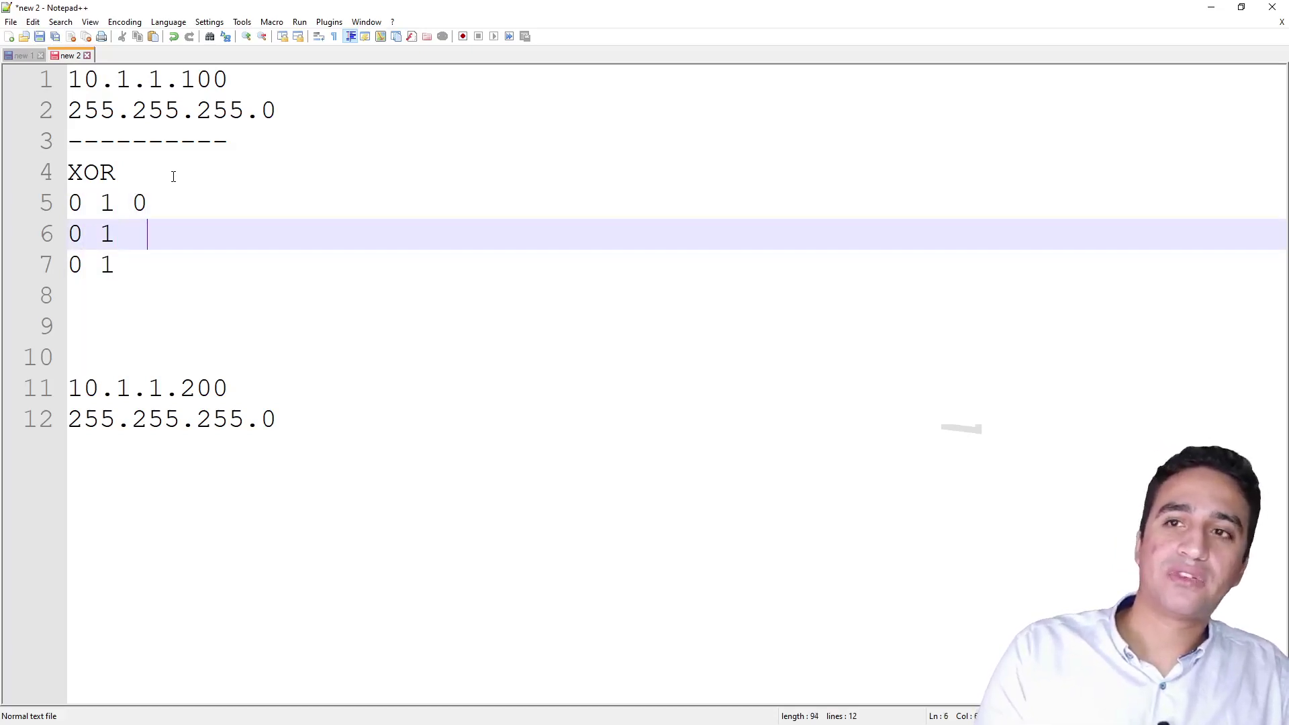
key("BackSpace")
type("1")
key("Down")
type("0")
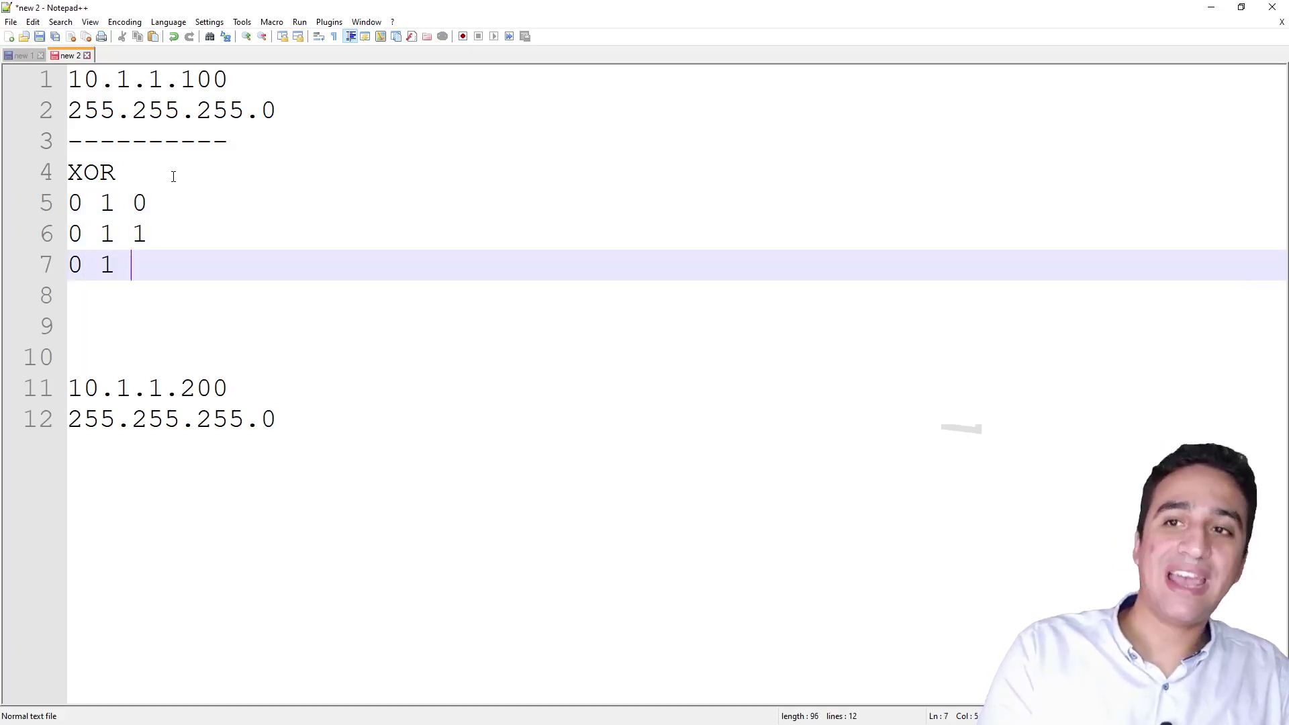
- Add a fourth column to the XOR rows reading 1, 0, 0 downward
key("Up")
key("Up")
type("1")
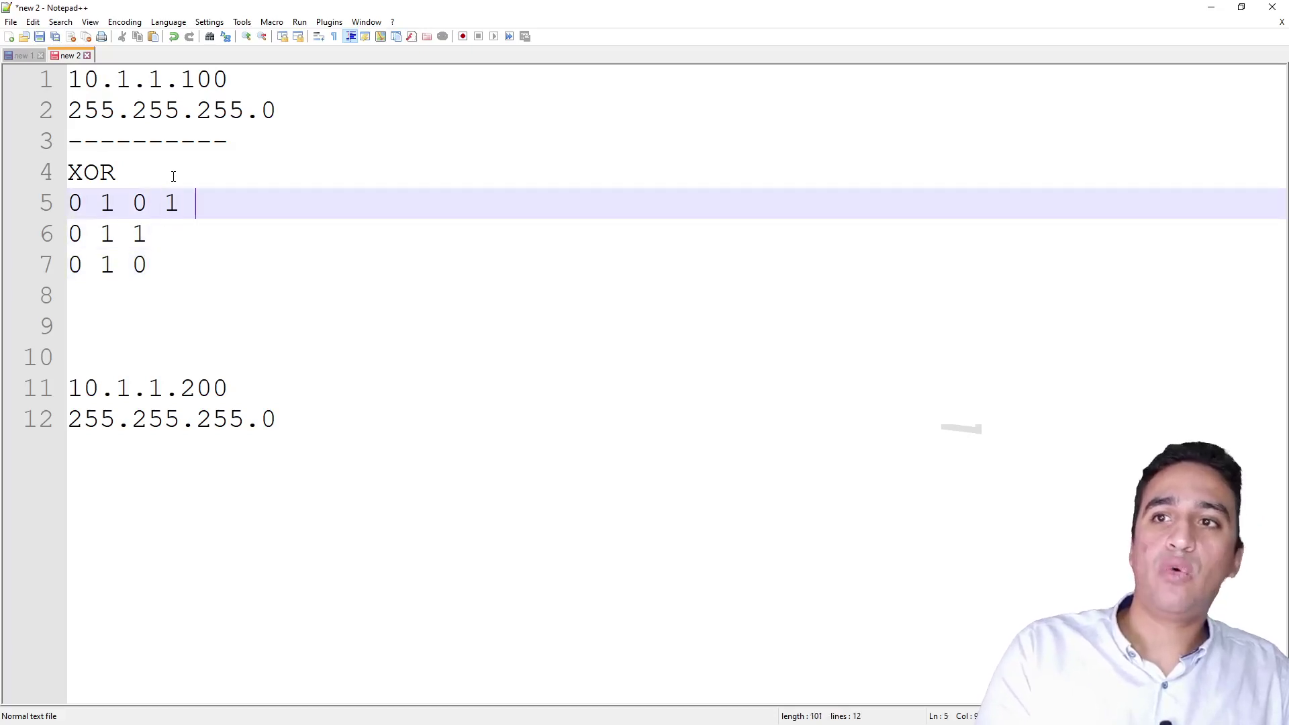
key("Down")
type("0")
key("Down")
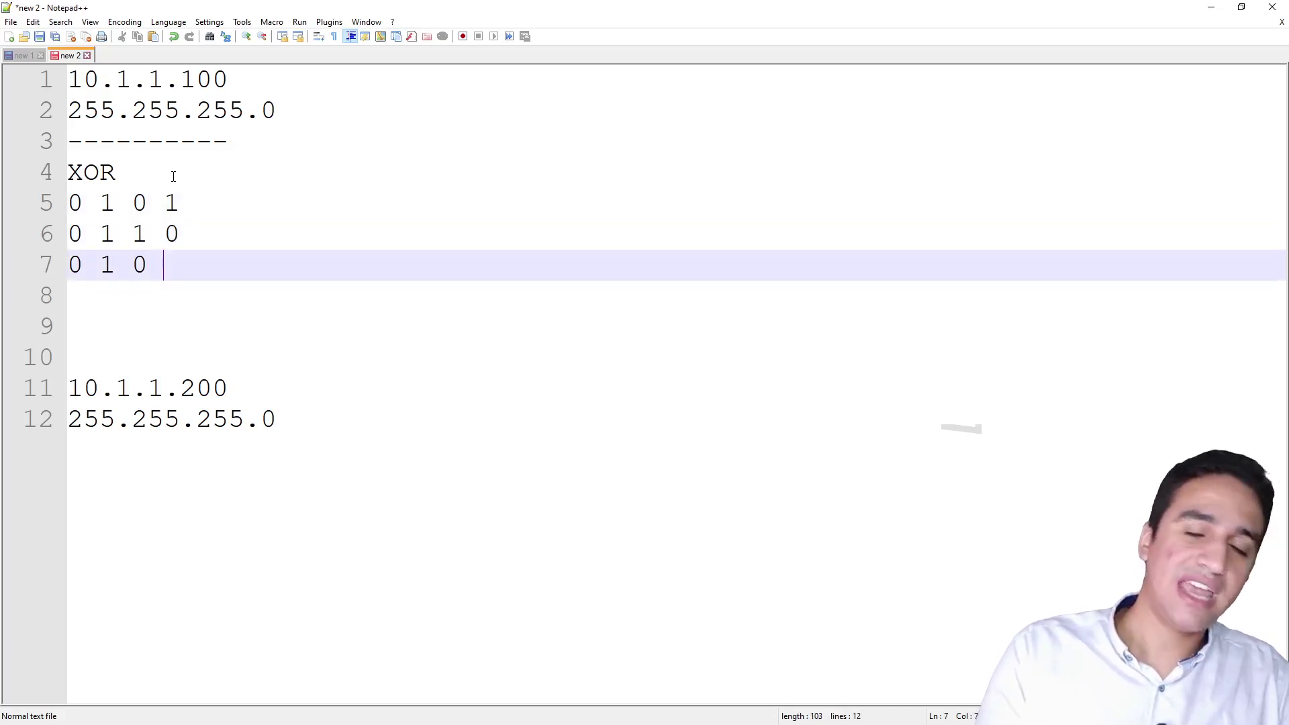
type("0")
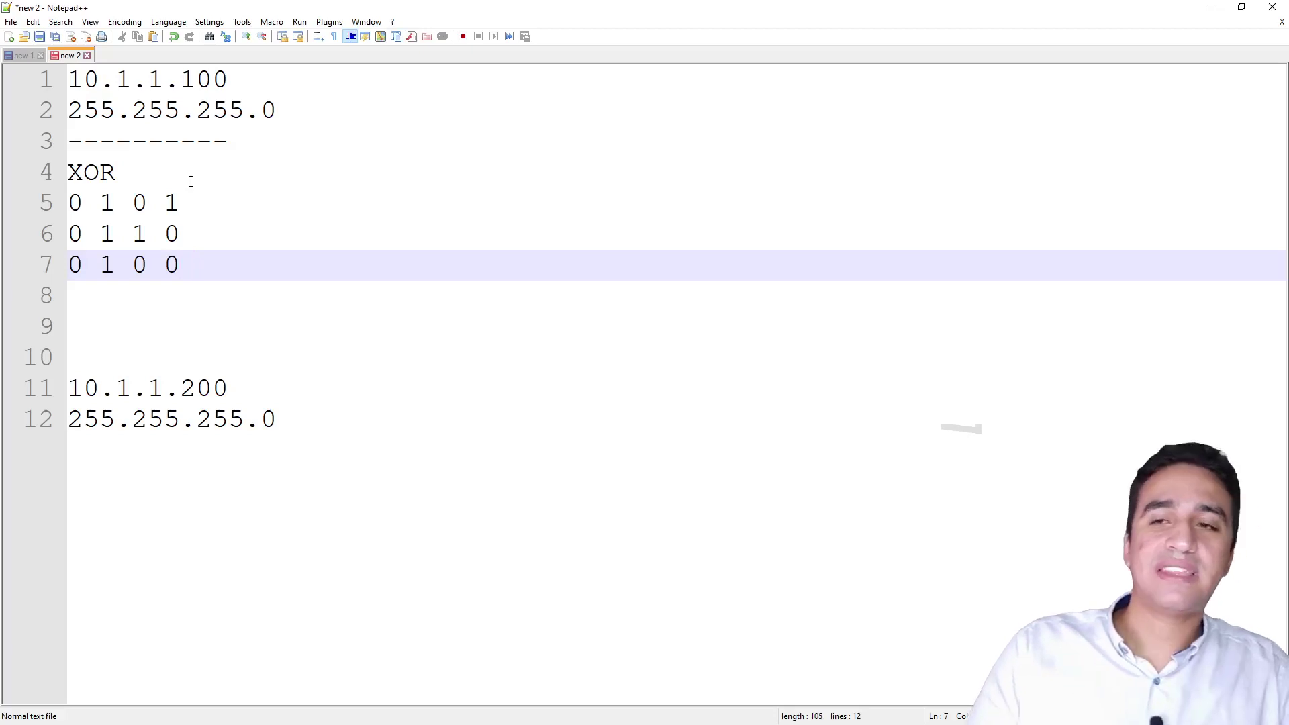
- Examine the XOR table column by column and highlight its first and second input rows
triple_click(79, 196)
left_click(83, 234)
double_click(107, 198)
left_click_drag(108, 198, 107, 226)
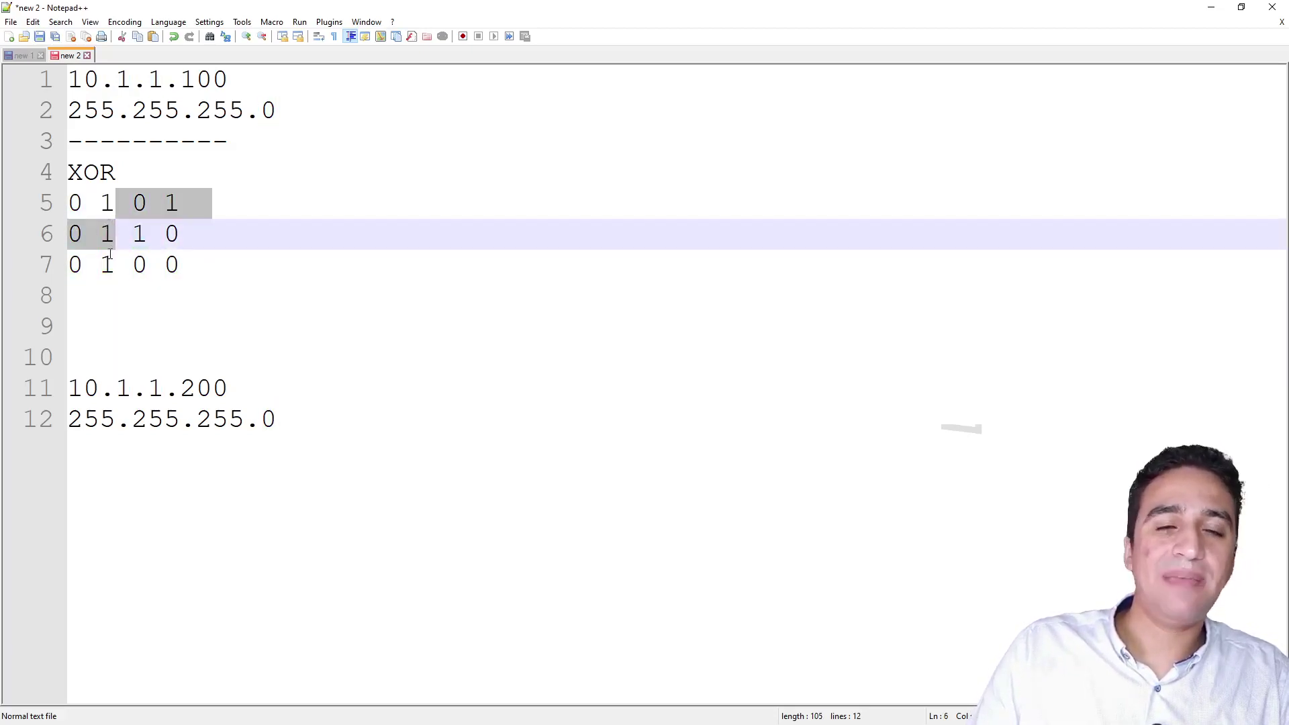
left_click(111, 256)
left_click(132, 201)
left_click(132, 233)
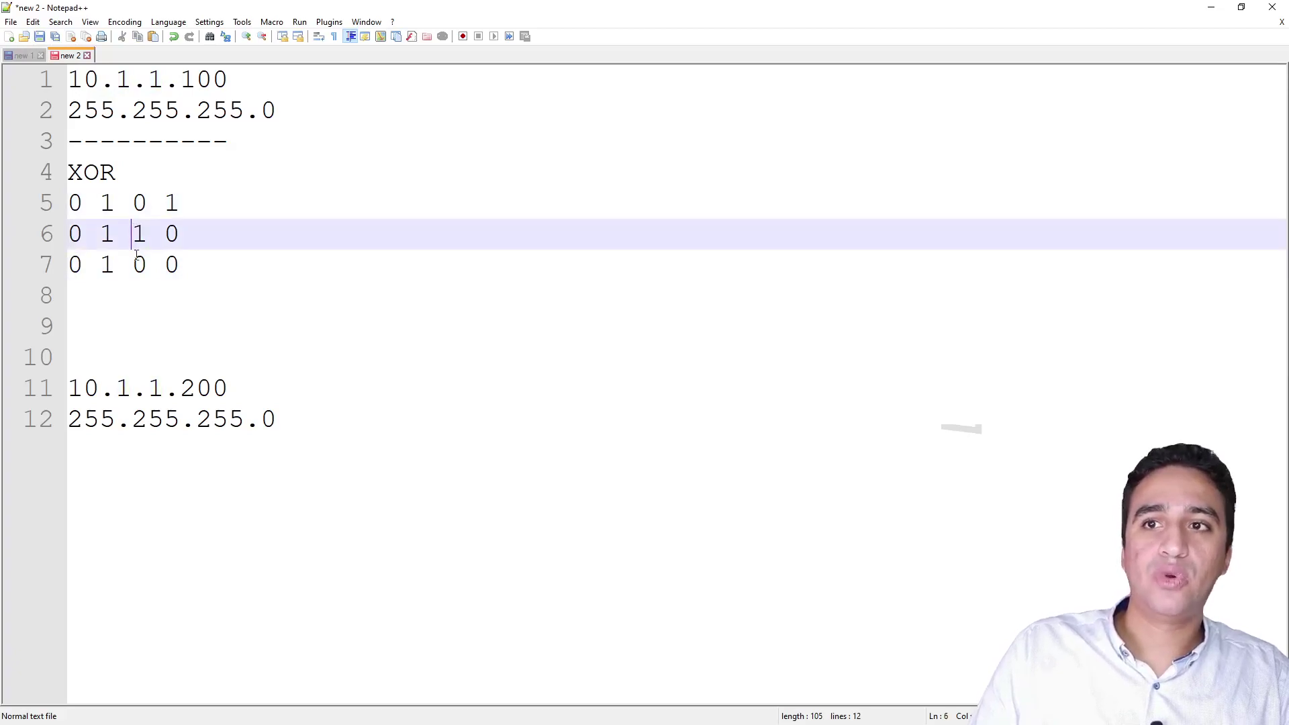
double_click(141, 264)
left_click(173, 201)
left_click(168, 233)
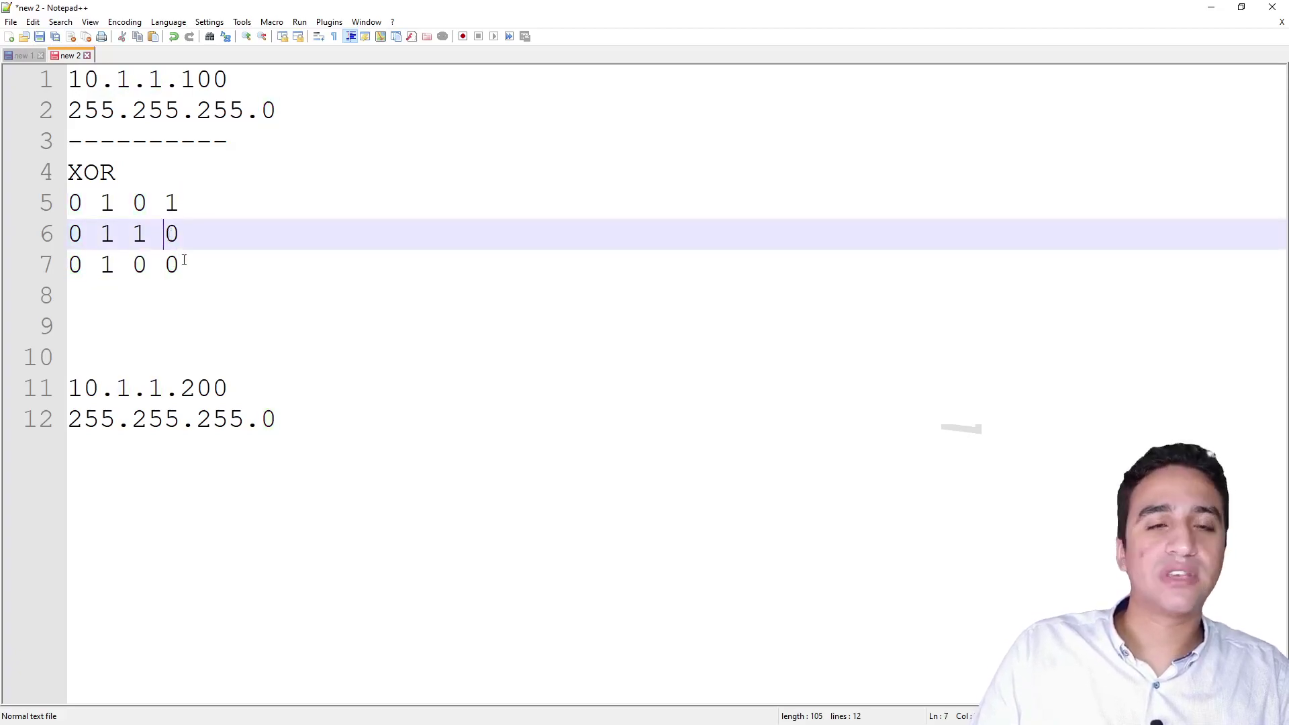
left_click(186, 261)
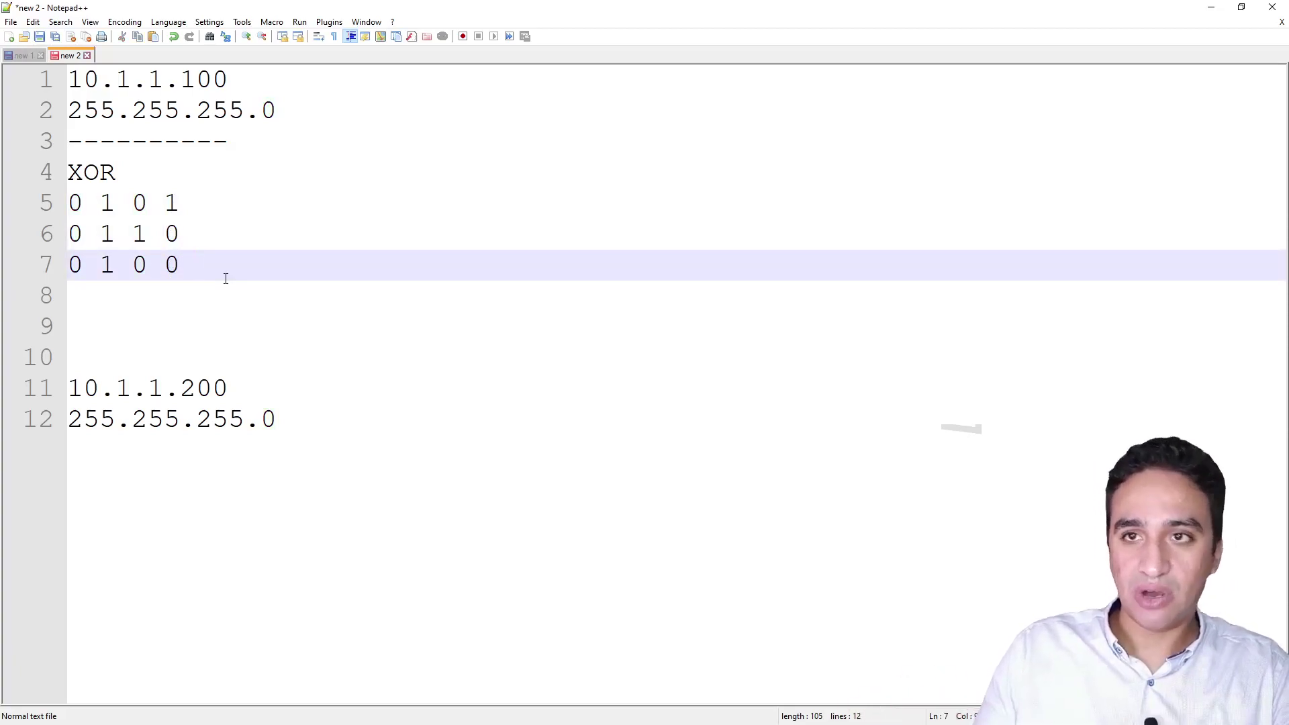
mouse_move(69, 203)
left_mouse_down()
mouse_move(239, 201)
mouse_move(51, 203)
left_mouse_up()
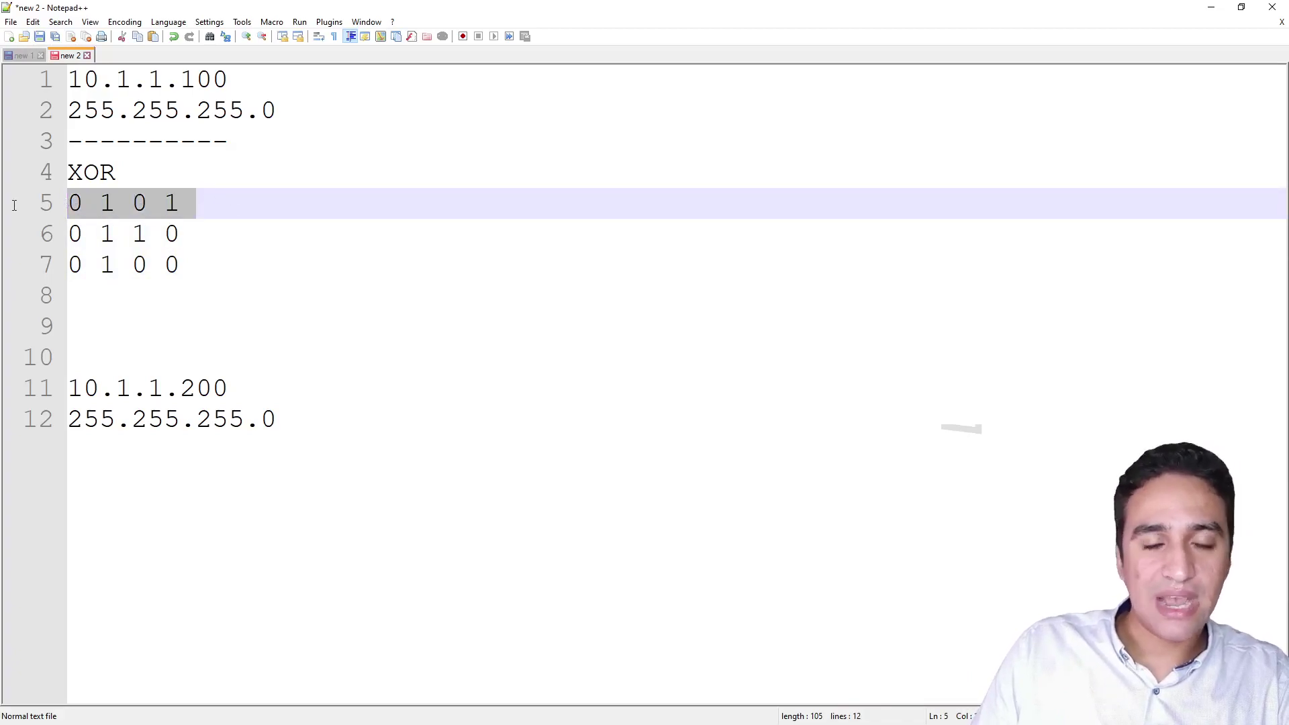
left_click_drag(230, 229, 70, 231)
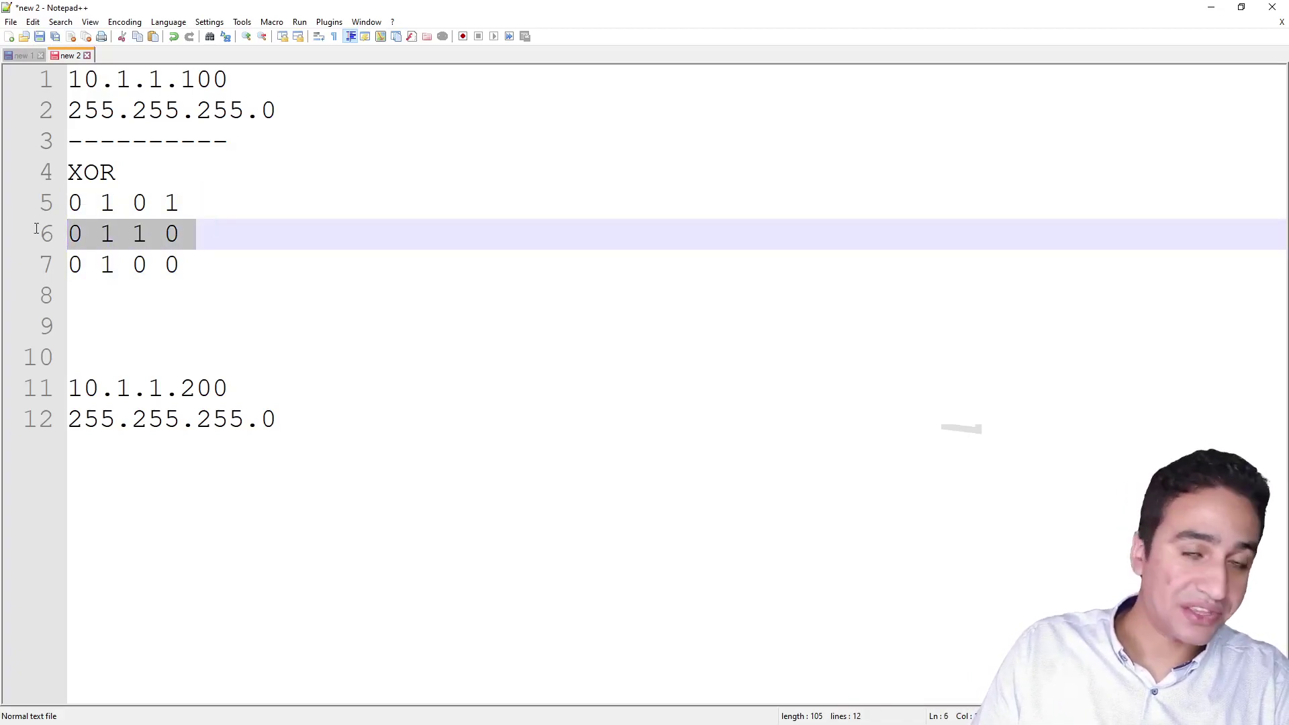
left_click(208, 227)
key("Return")
type("---------")
left_click_drag(201, 296, 1, 261)
key("Delete")
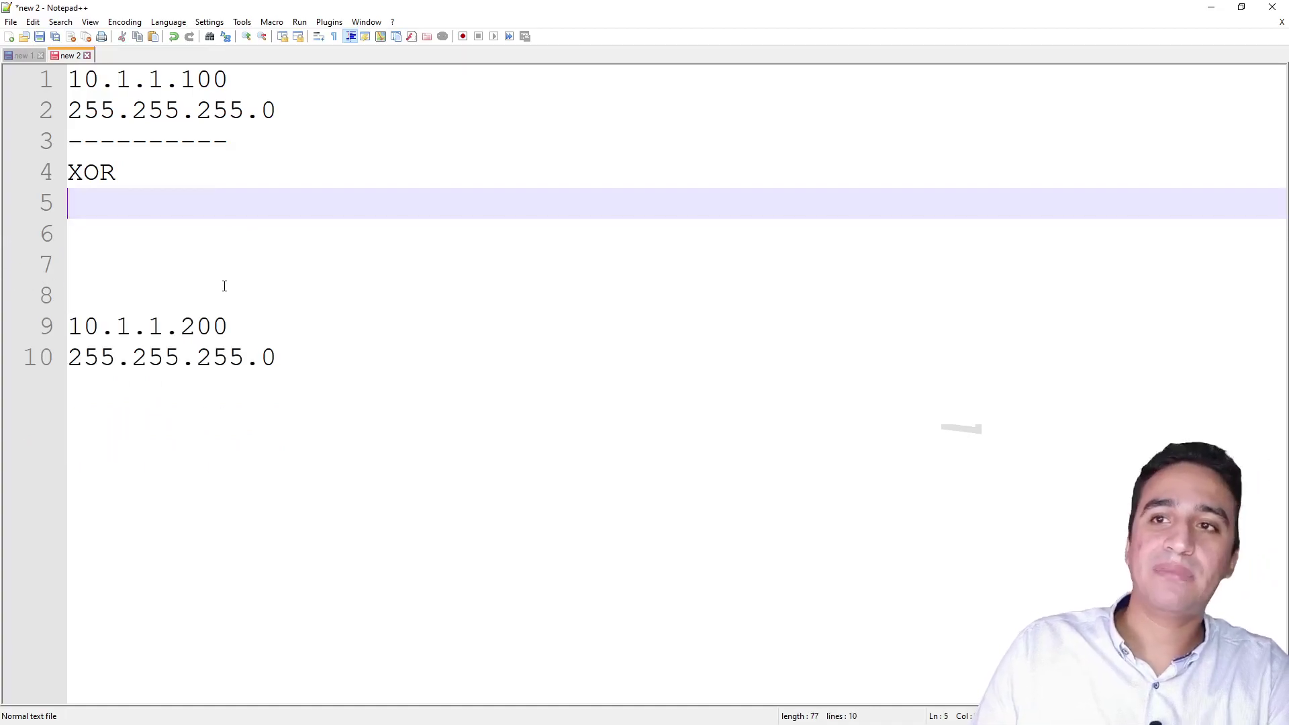
key("ctrl+z")
- Delete the result row from the XOR table and highlight the two remaining input rows
left_click_drag(194, 296, 67, 262)
key("Delete")
key("BackSpace")
left_click_drag(201, 202, 68, 173)
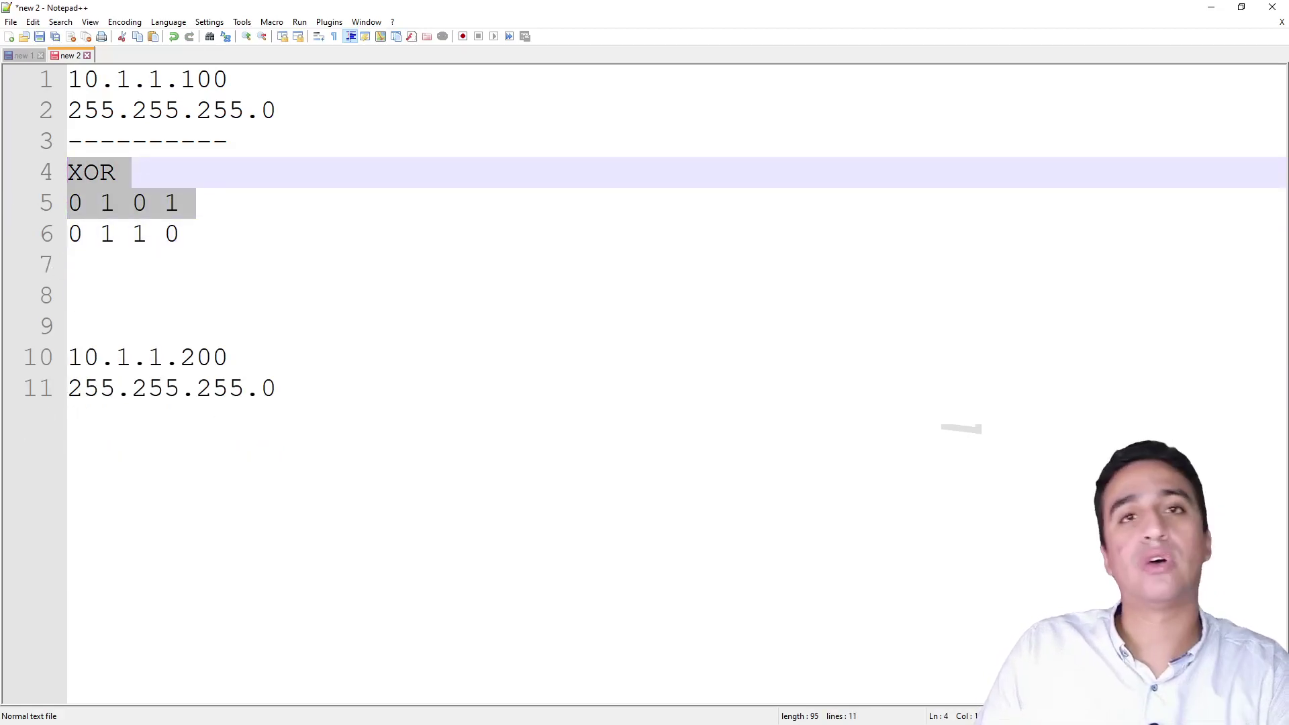
left_click_drag(197, 234, 68, 234)
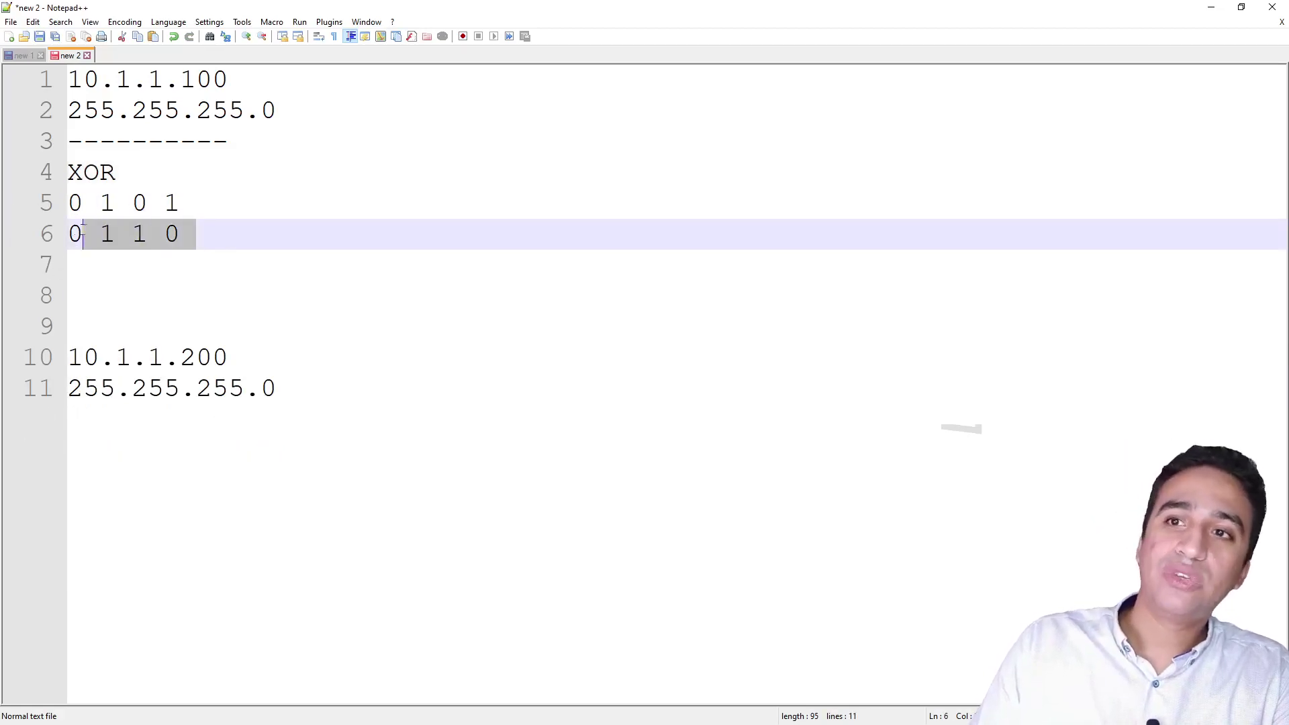
left_click(249, 247)
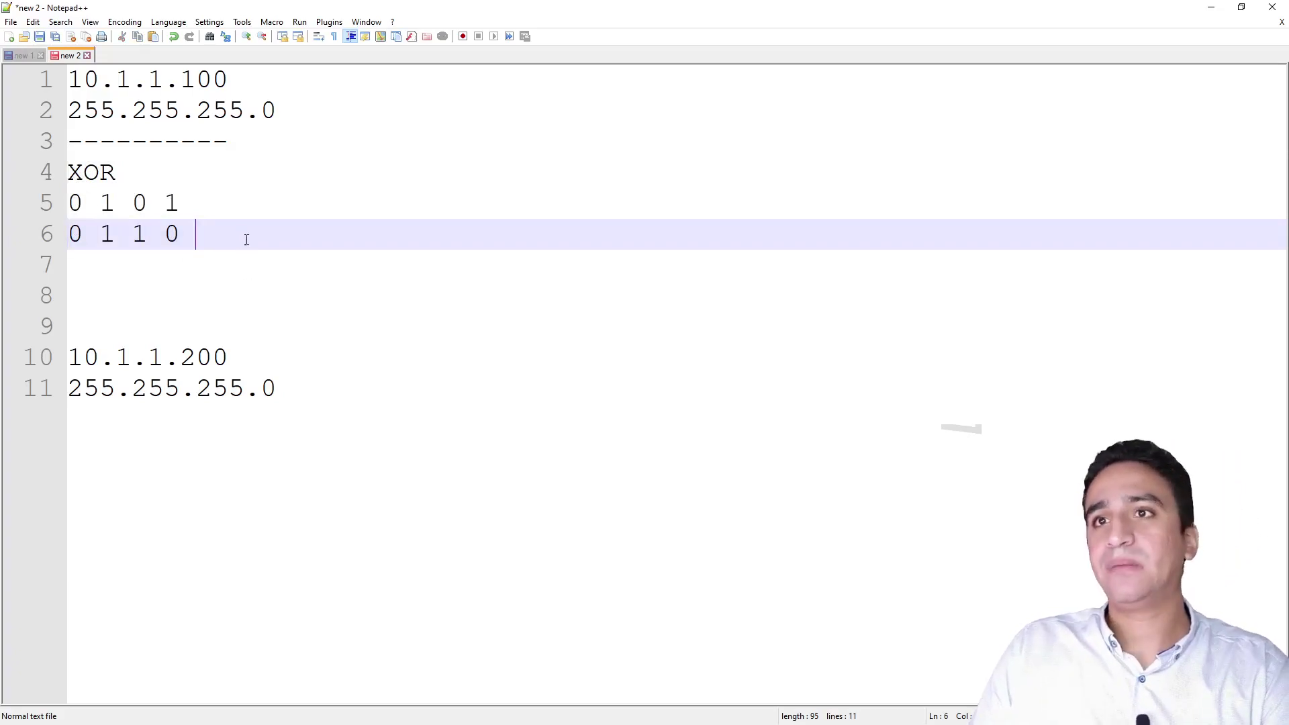
- Insert two blank lines below the XOR rows and highlight the first octet of the first IP address
key("Return")
left_click_drag(100, 79, 66, 79)
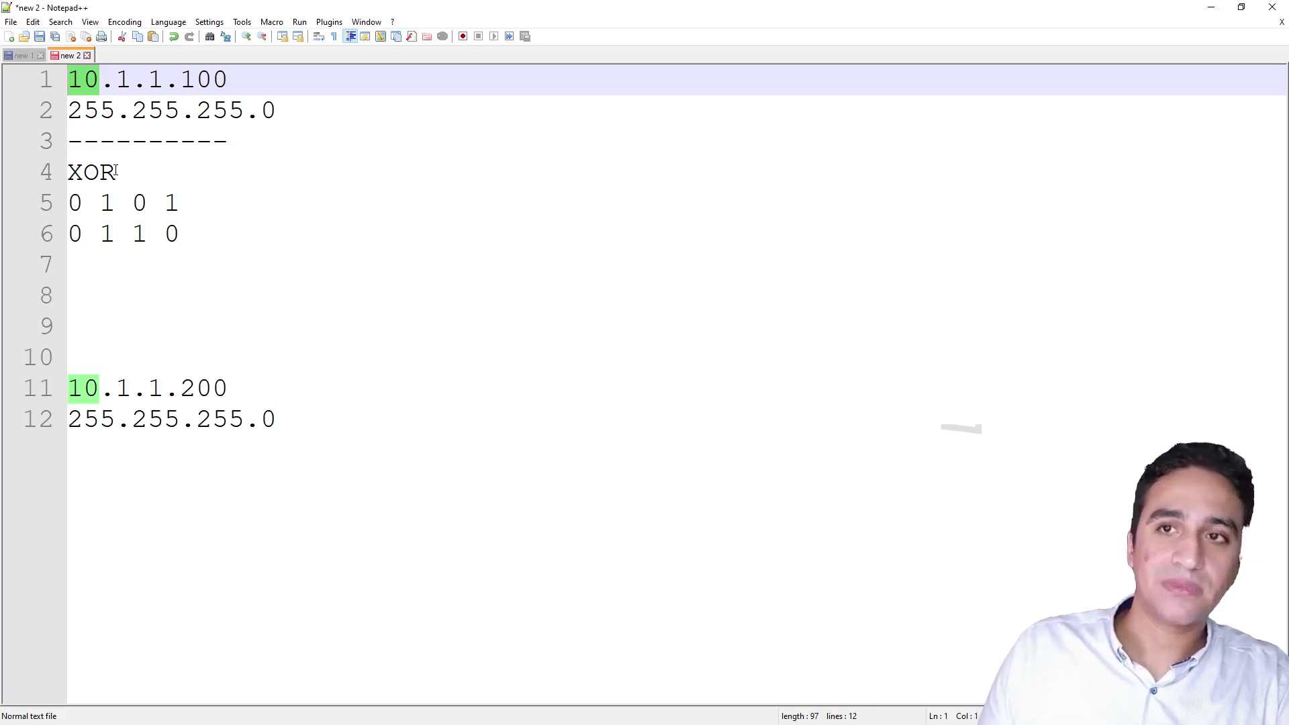
left_click(116, 80)
double_click(99, 81)
left_click(258, 322)
left_click(246, 271)
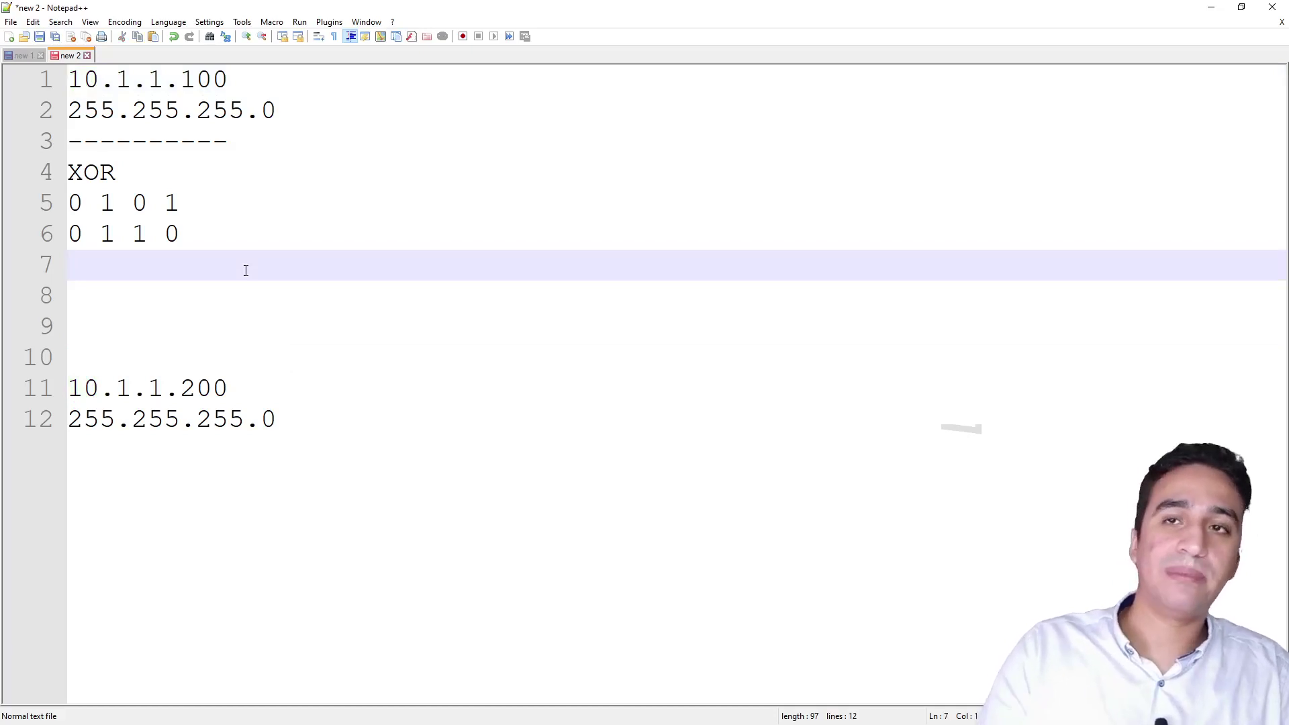
key("Return")
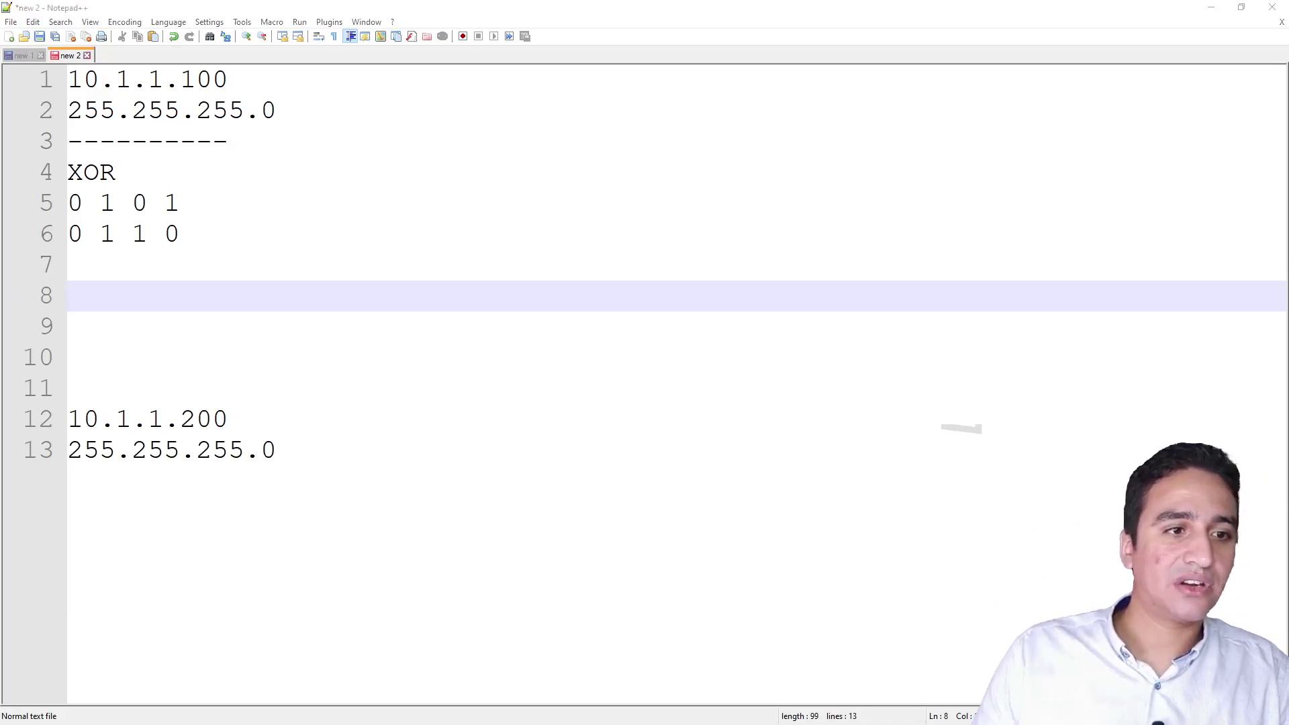
- Switch to Excel, add a new worksheet to the workbook and enlarge its cells
key("alt+Tab")
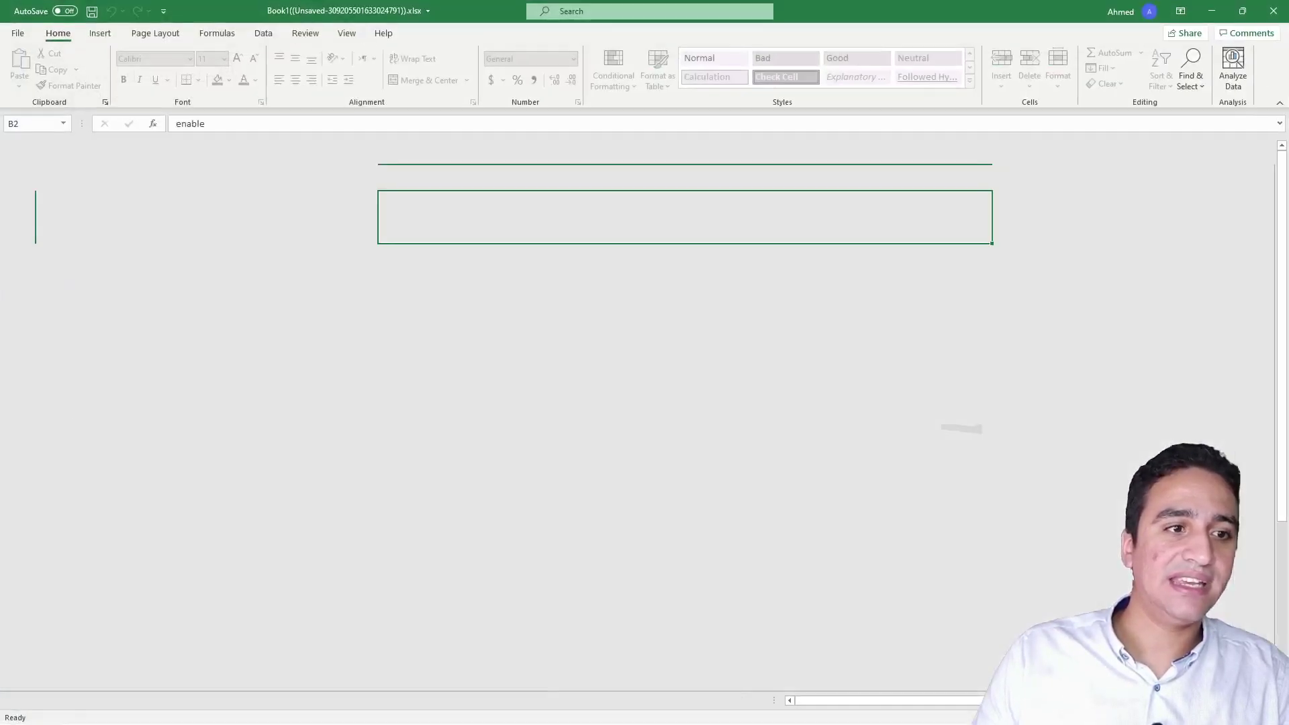
left_click(468, 698)
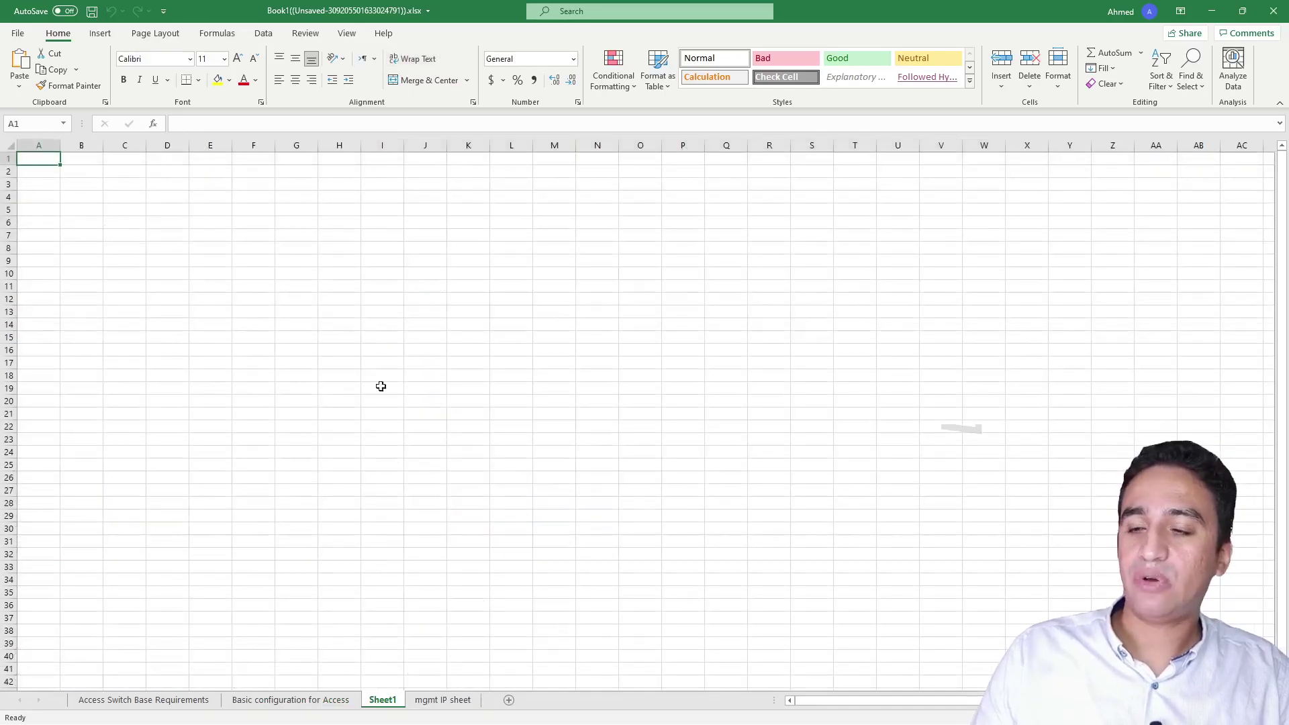
scroll(127, 269, "up", 5)
scroll(156, 259, "up", 2)
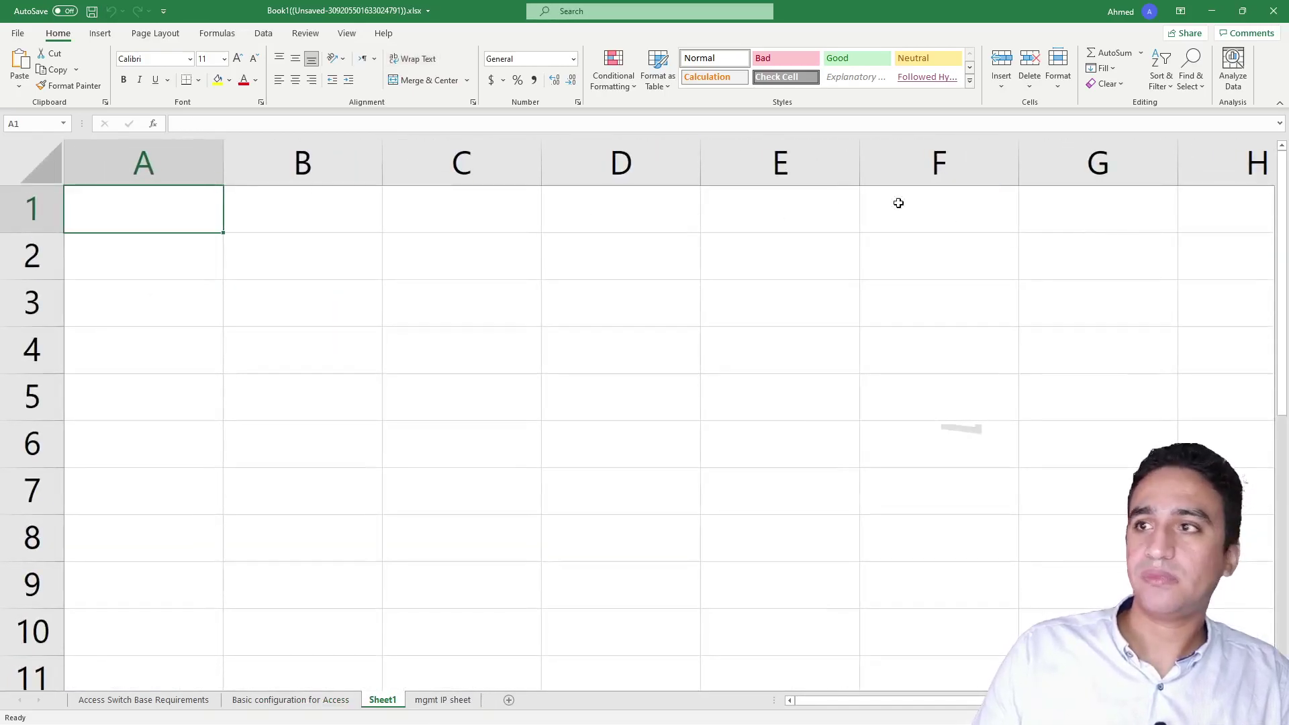
- Enter the binary place values 1, 2 and 4 in cells G1, F1 and E1
left_click(984, 209)
left_click(153, 210)
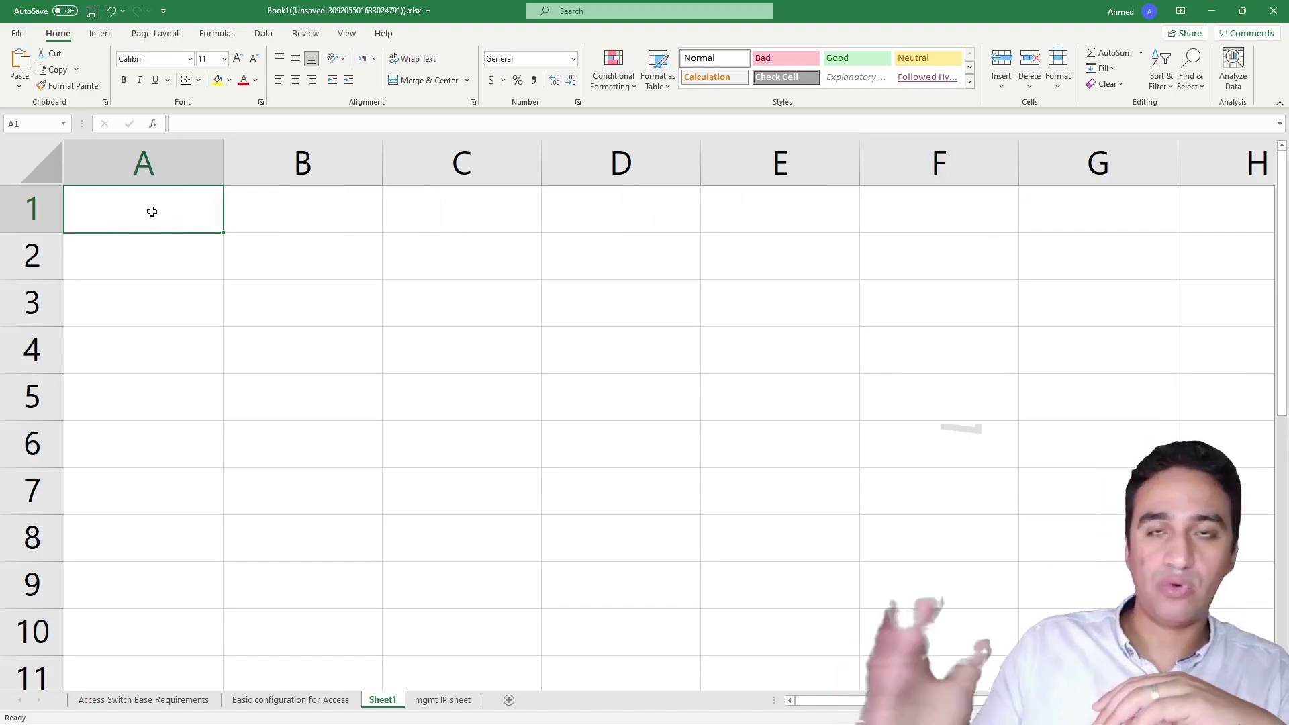
key("Right")
key("Right")
key("Right")
key("Right")
key("Right")
key("Right")
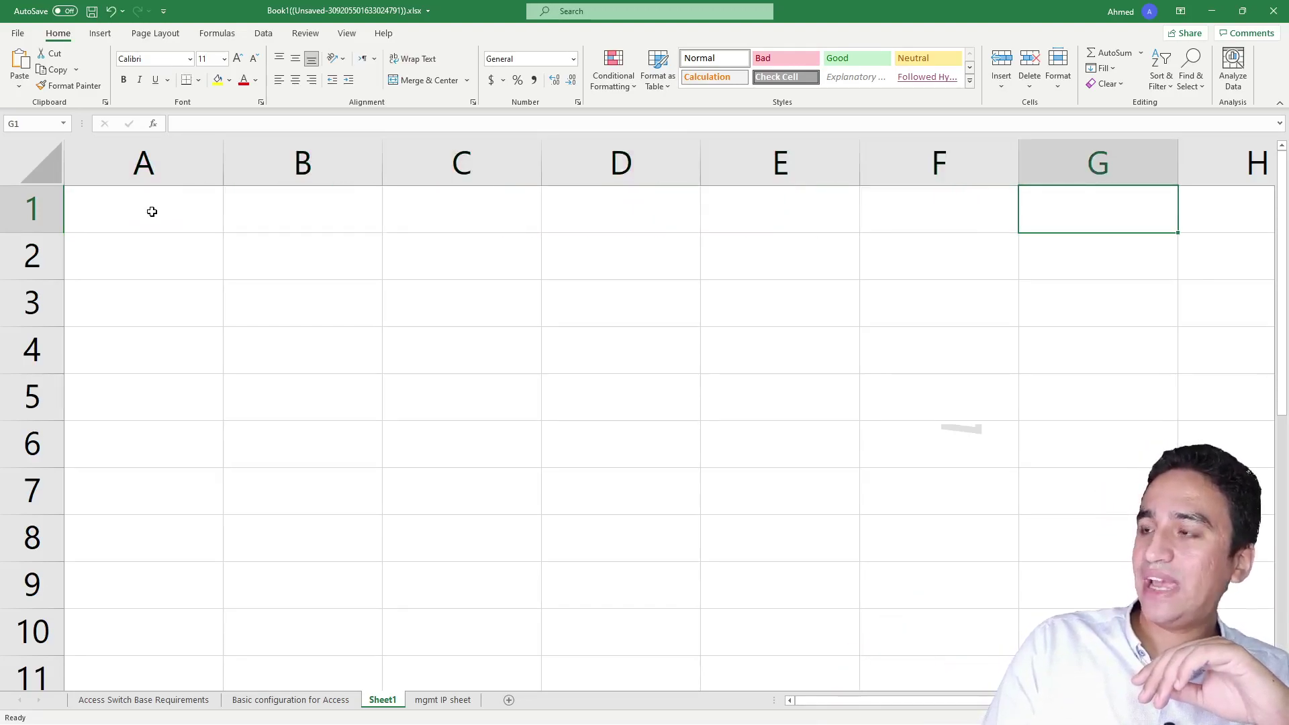
type("1")
key("Left")
type("20")
key("Left")
key("Right")
type("2")
key("Left")
type("4")
- Continue the place values leftward with 8, 16, 32 and 64 in cells D1 through A1
key("Left")
type("8")
key("Left")
type("16")
key("Left")
type("32")
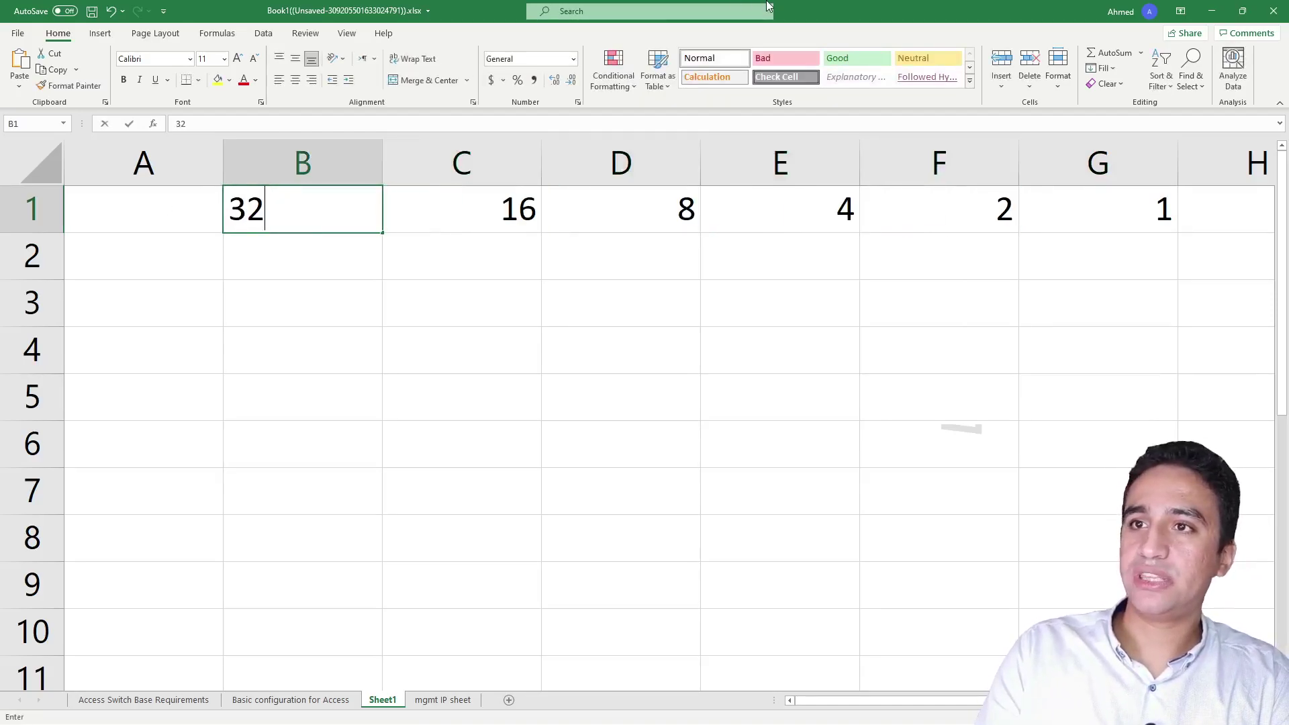
key("Left")
type("64")
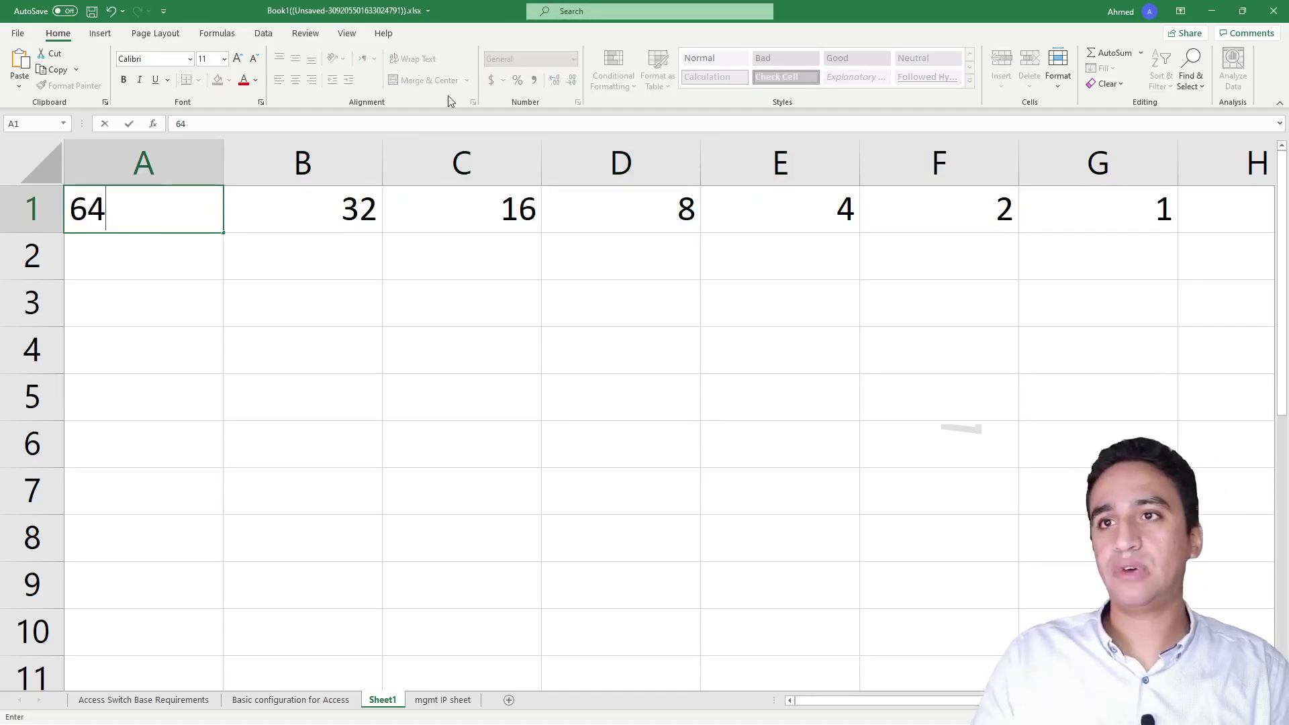
- Insert a new column before the 64 column and enter 128 in cell A1
left_click(168, 146)
key("ctrl+shift+plus")
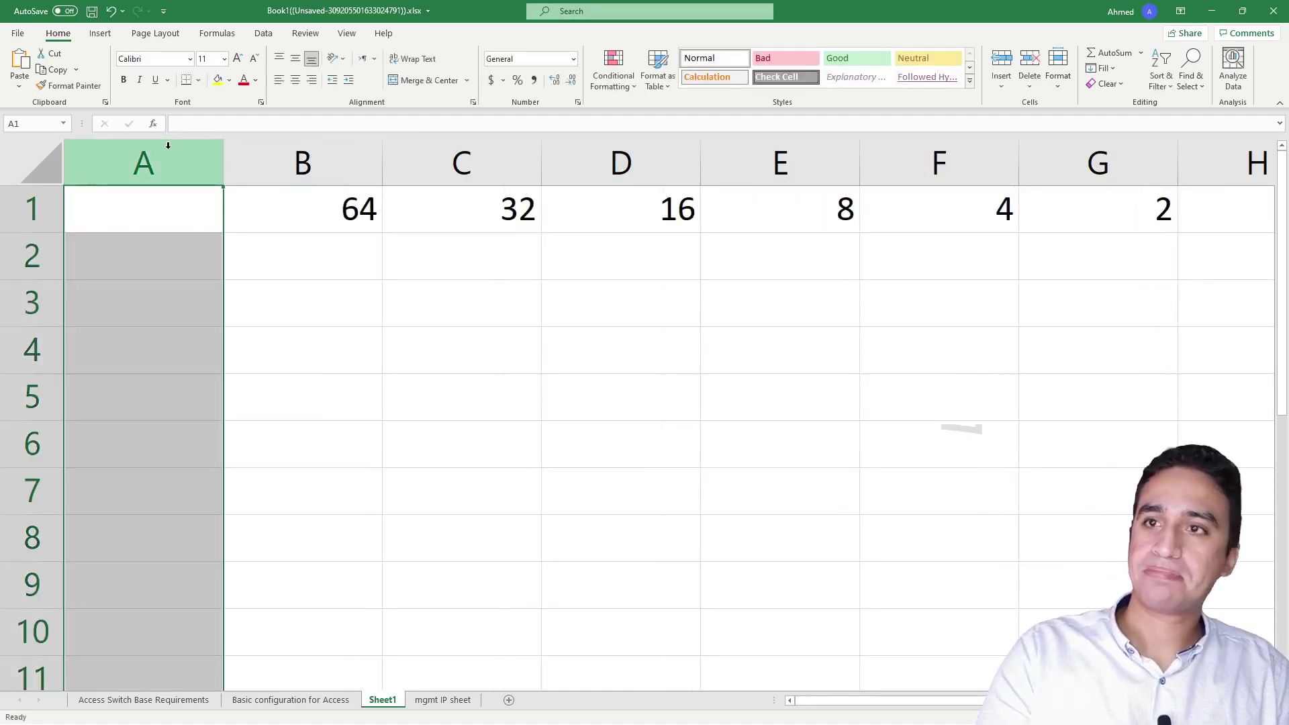
scroll(520, 308, "down", 1, "ctrl")
left_click(153, 181)
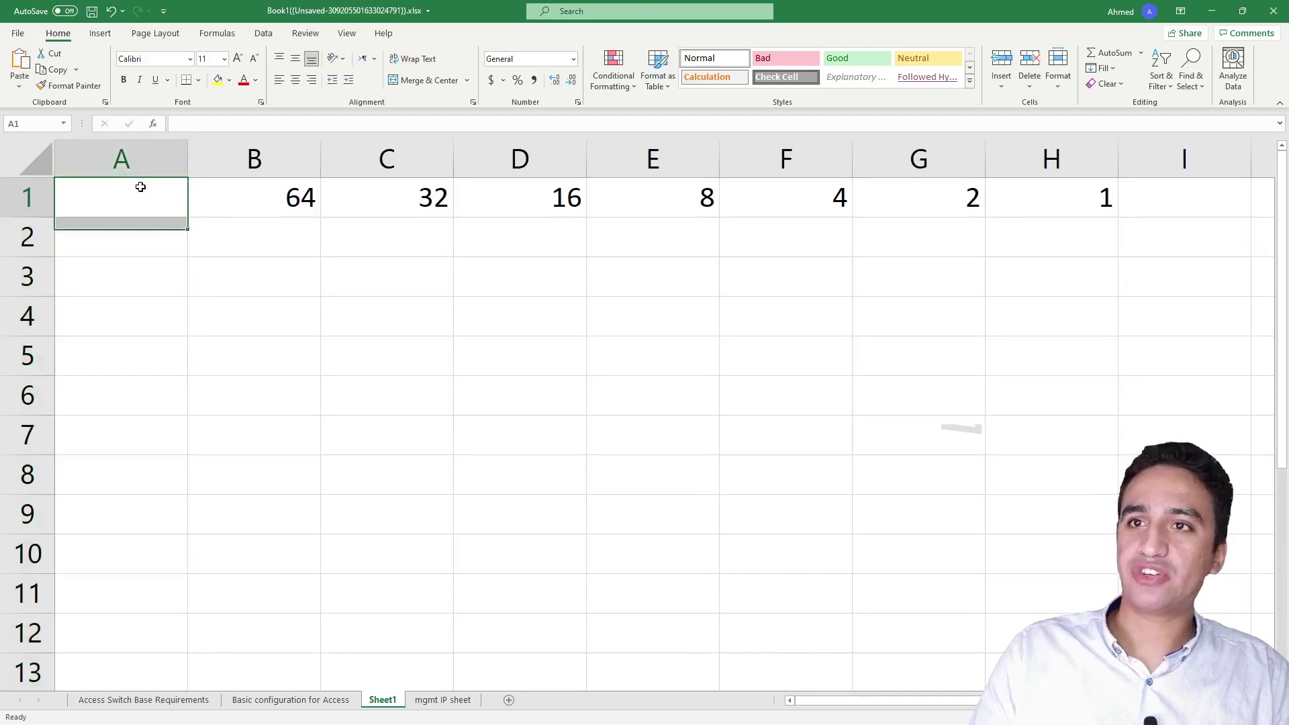
type("128")
key("Return")
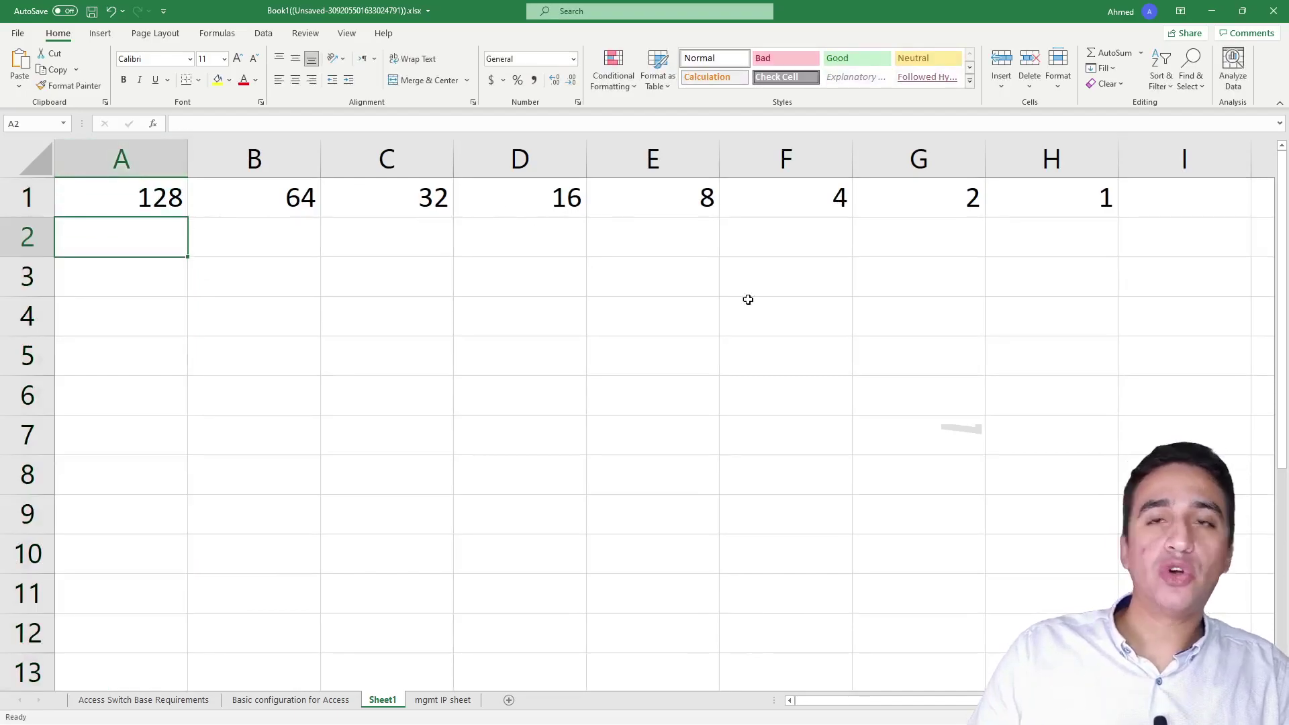
- Enter 1 beneath each of the eight place values, from H2 back to A2
left_click(1090, 250)
type("1")
left_click(890, 246)
type("1")
left_click(797, 242)
type("1")
left_click(656, 239)
type("1")
left_click(564, 241)
type("1")
left_click(392, 249)
type("1")
left_click(182, 236)
left_click(215, 236)
type("1")
left_click(132, 230)
type("1")
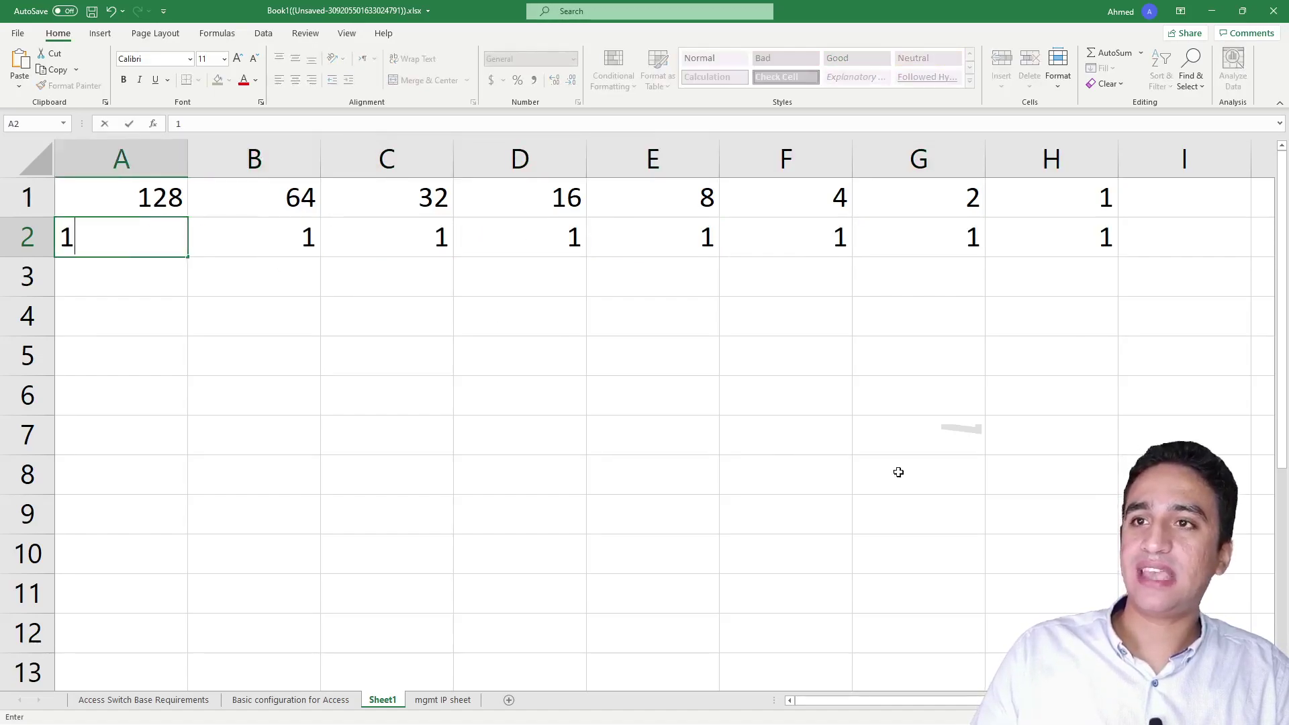
- Select the eight place values in row 1 and total them with AutoSum in I1
left_click(878, 469)
left_click_drag(127, 188, 913, 196)
left_click(1114, 60)
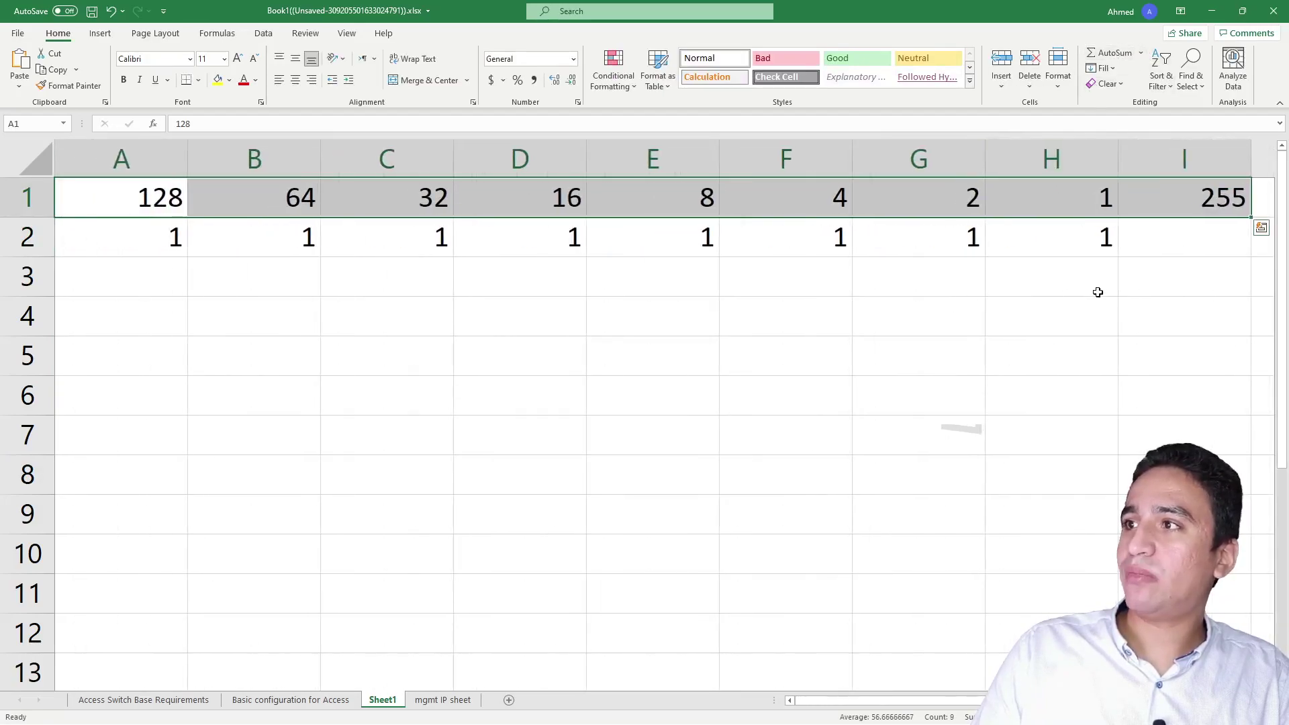
- Highlight the place-value total in cell I1 with yellow fill
left_click(1194, 186)
left_click(221, 82)
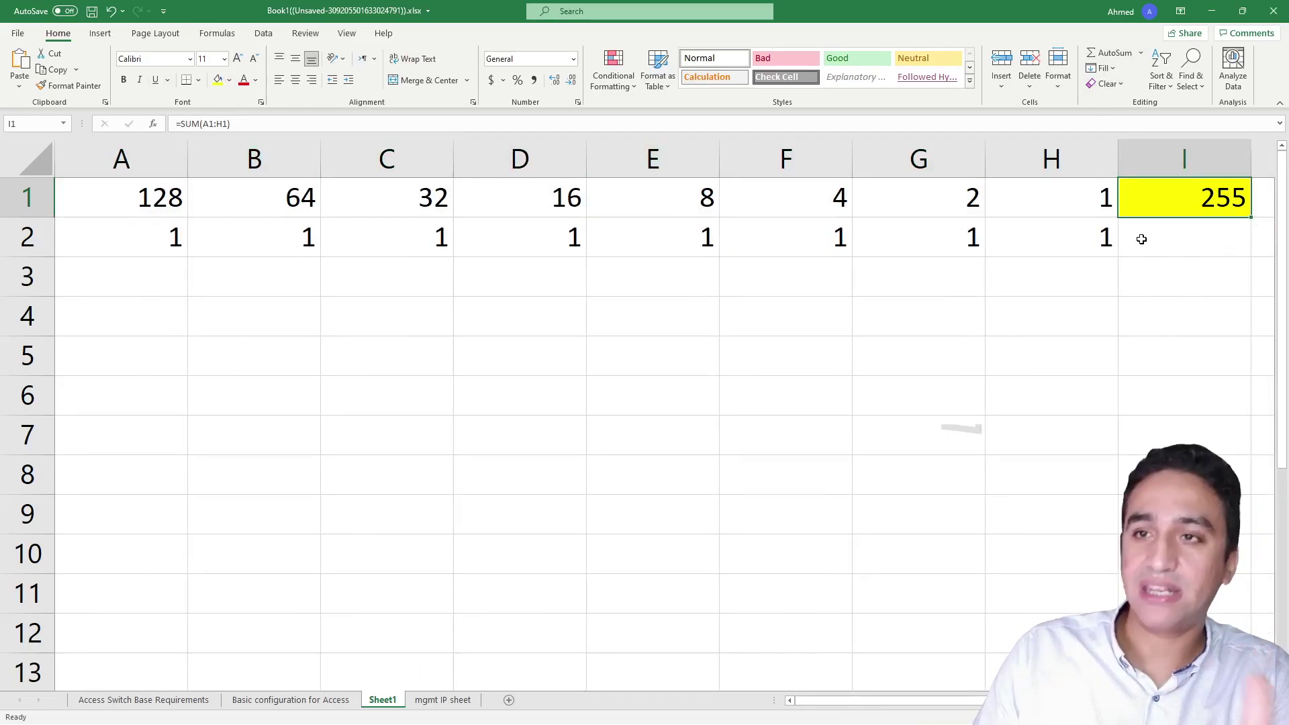
- Write an IP address across row 4, entering 10 in A4 and .10 in each of B4, C4 and D4
double_click(155, 316)
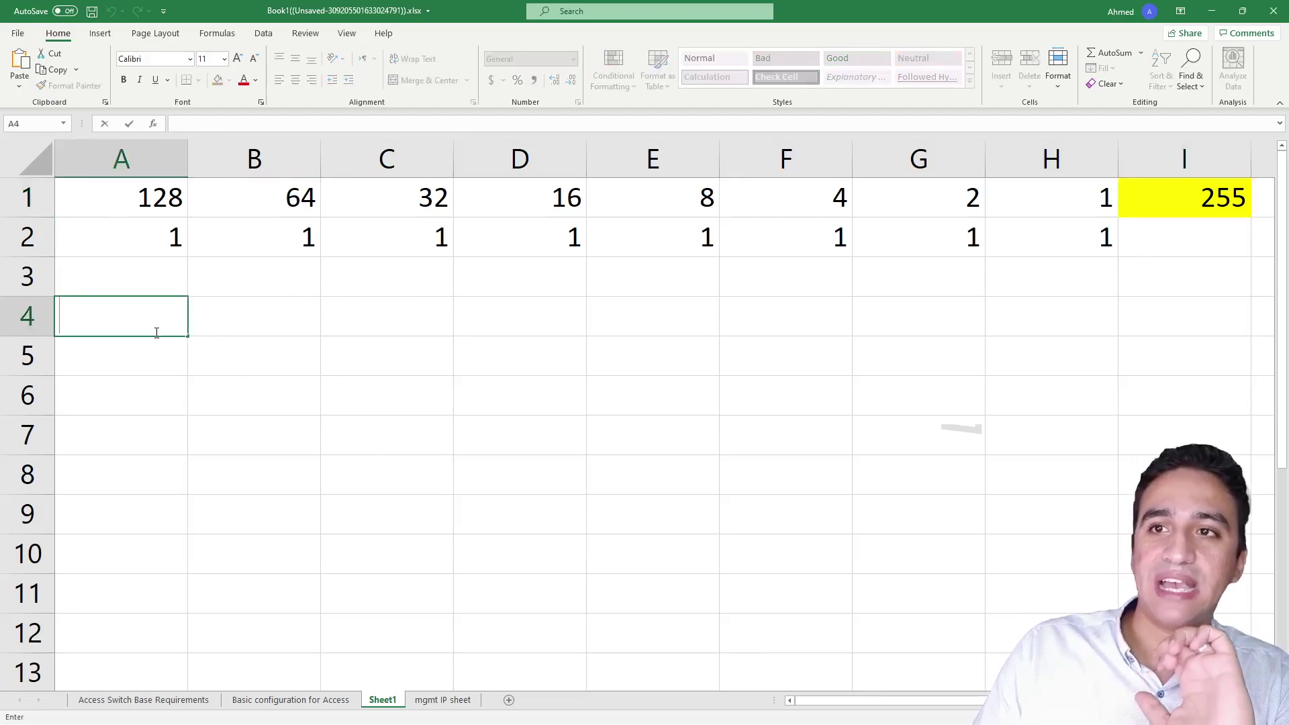
type("10")
key("Tab")
type("12")
key("BackSpace")
key("BackSpace")
type(".10")
key("Tab")
type(".10")
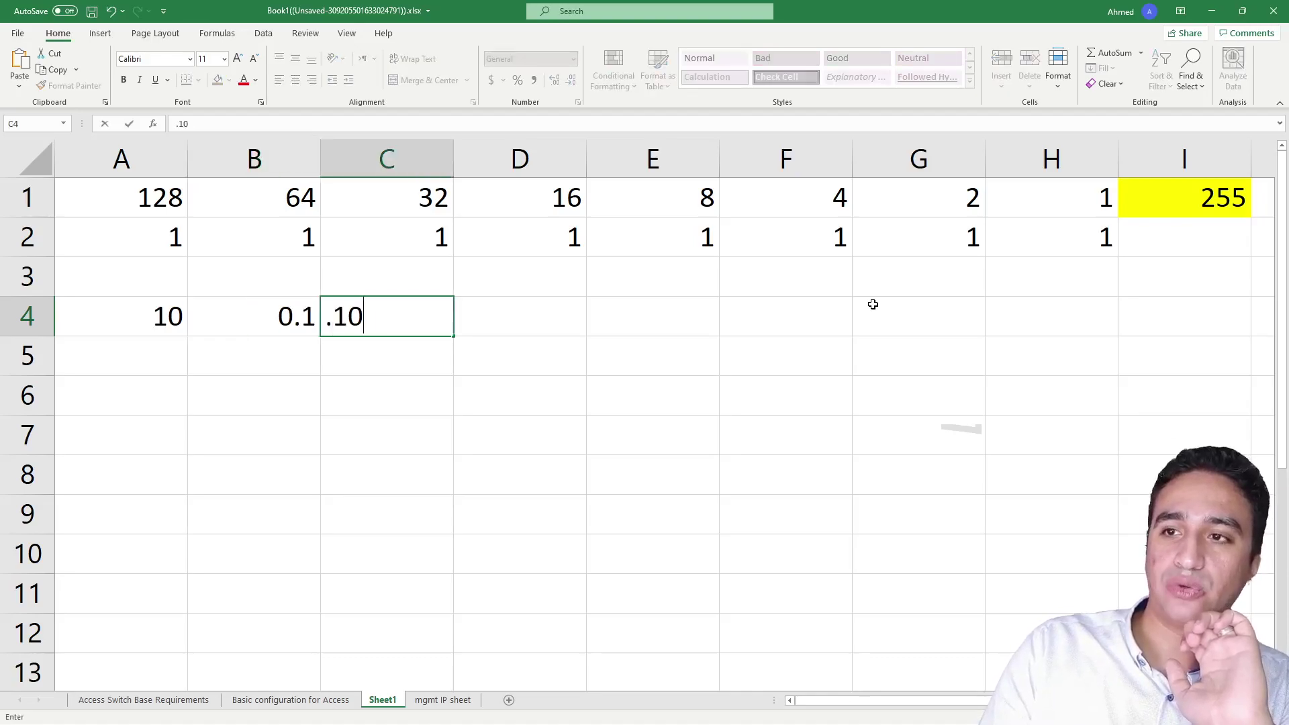
key("Tab")
type(".10")
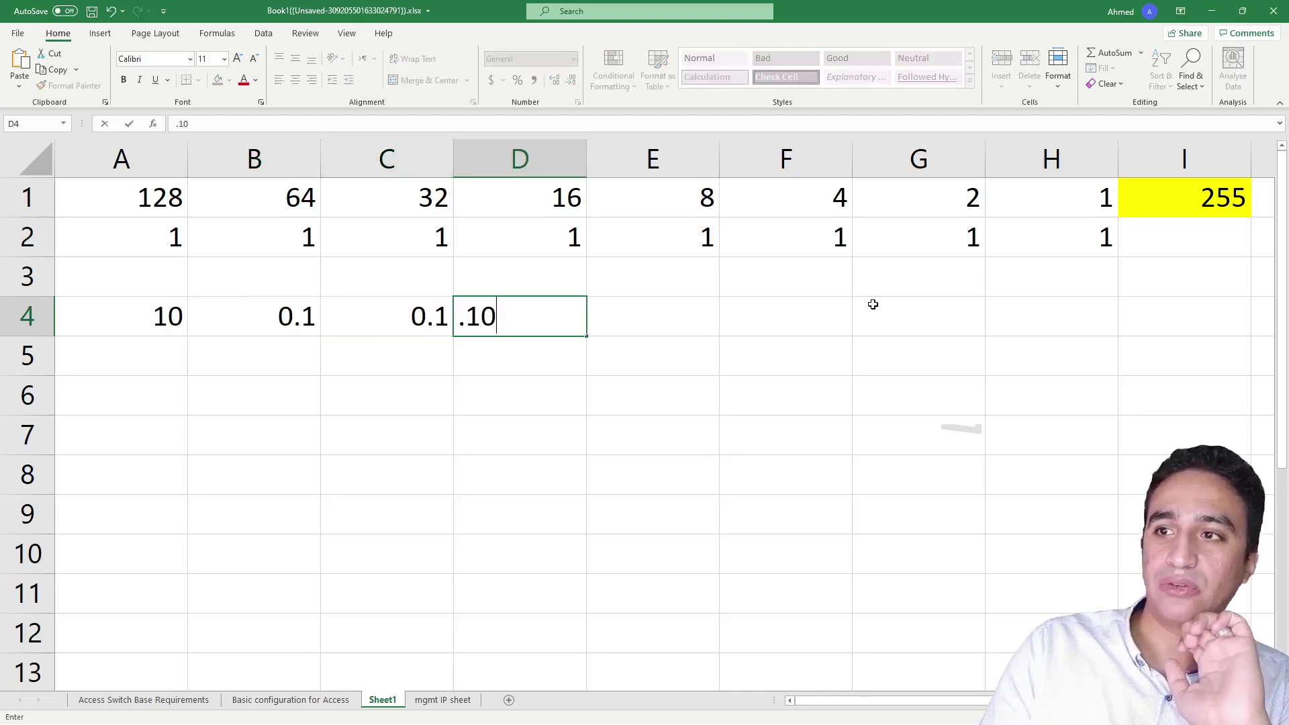
key("Return")
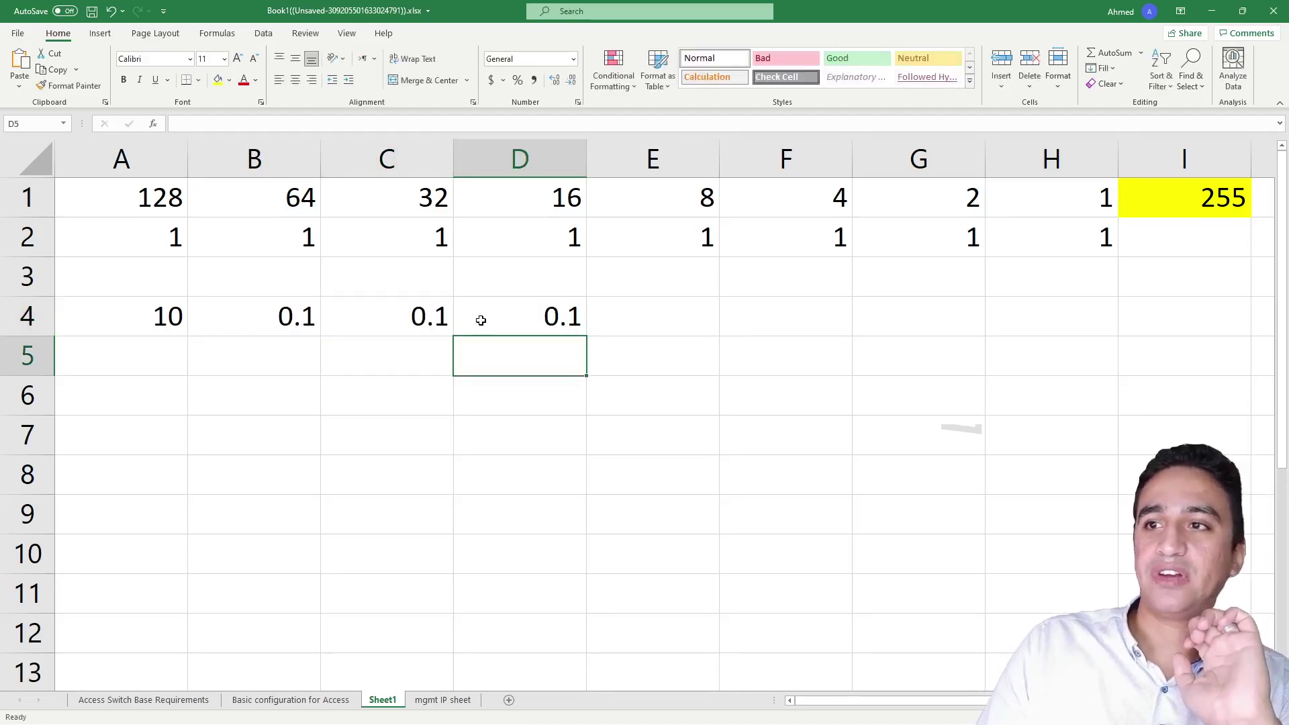
- Replace the decimal values in B4, C4 and D4 with 1
left_click(481, 309)
left_click_drag(456, 315, 253, 316)
left_click(273, 324)
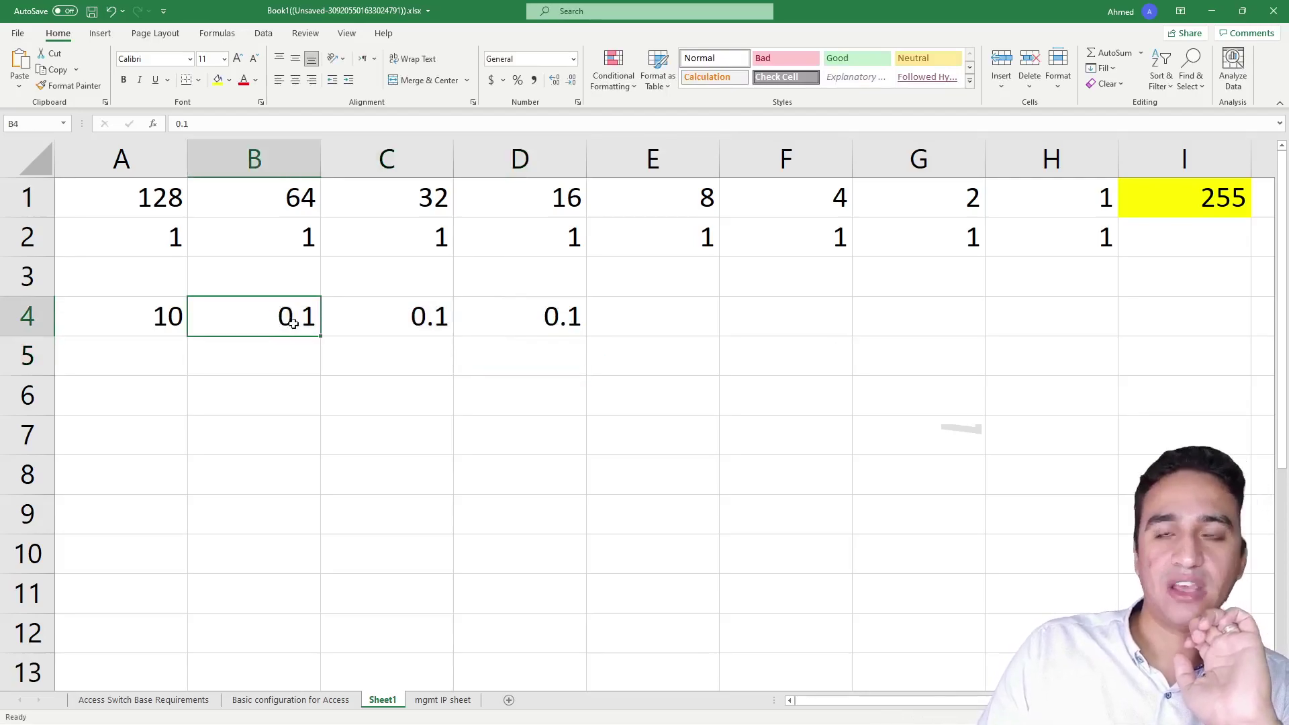
type("1")
key("Tab")
type("1")
key("Tab")
type("1")
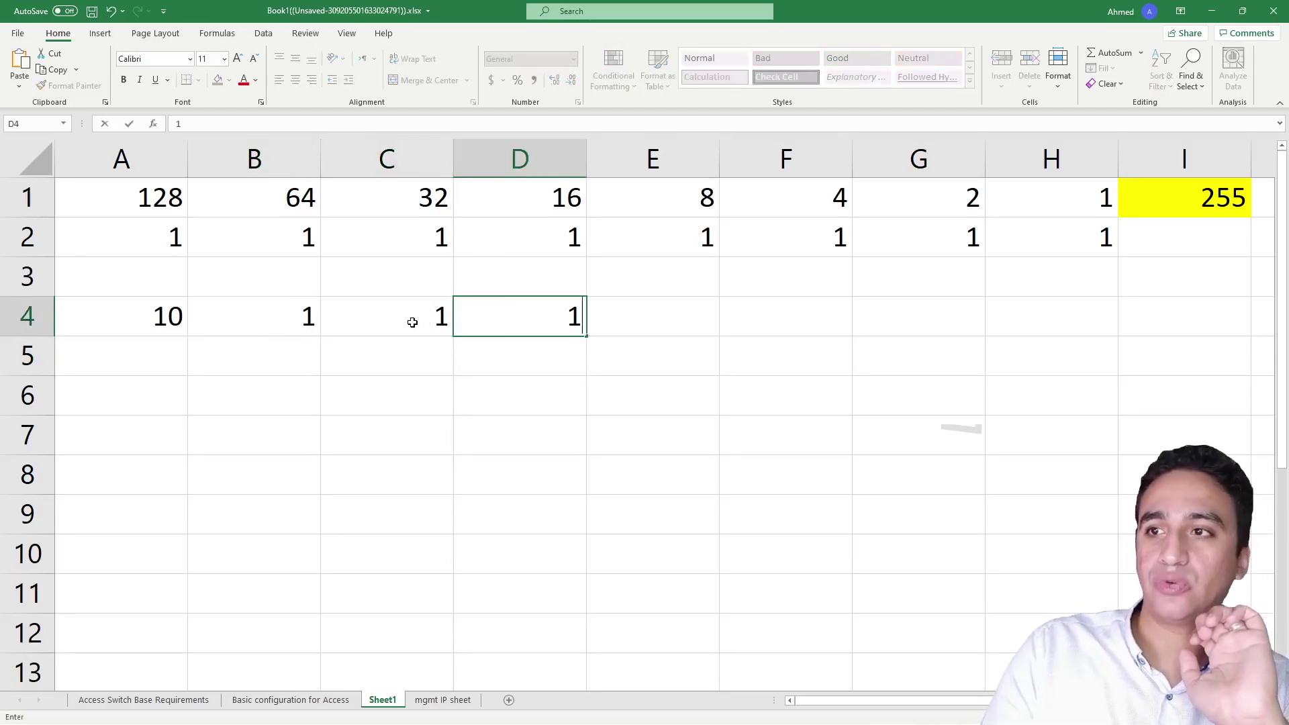
- Review the four octets in row 4 against the total in I1 and the eight bits in row 2
left_click(113, 302)
left_click(268, 329)
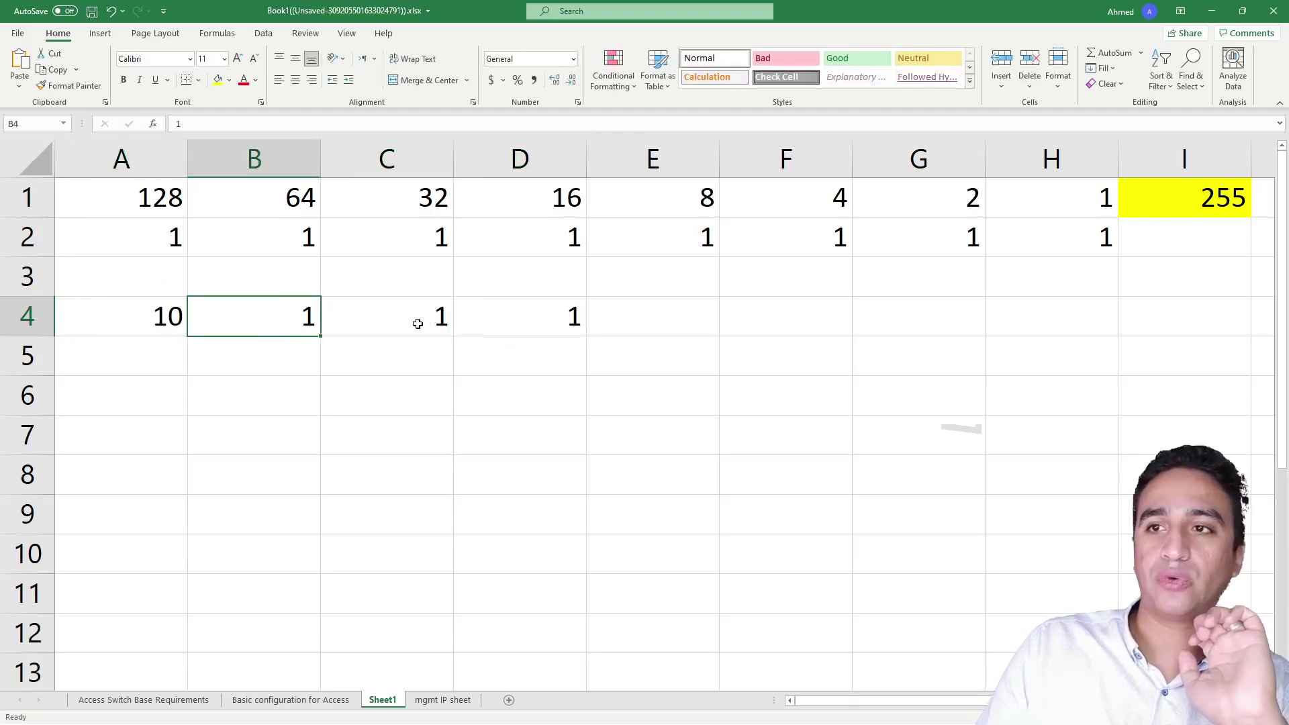
left_click(417, 323)
left_click(526, 311)
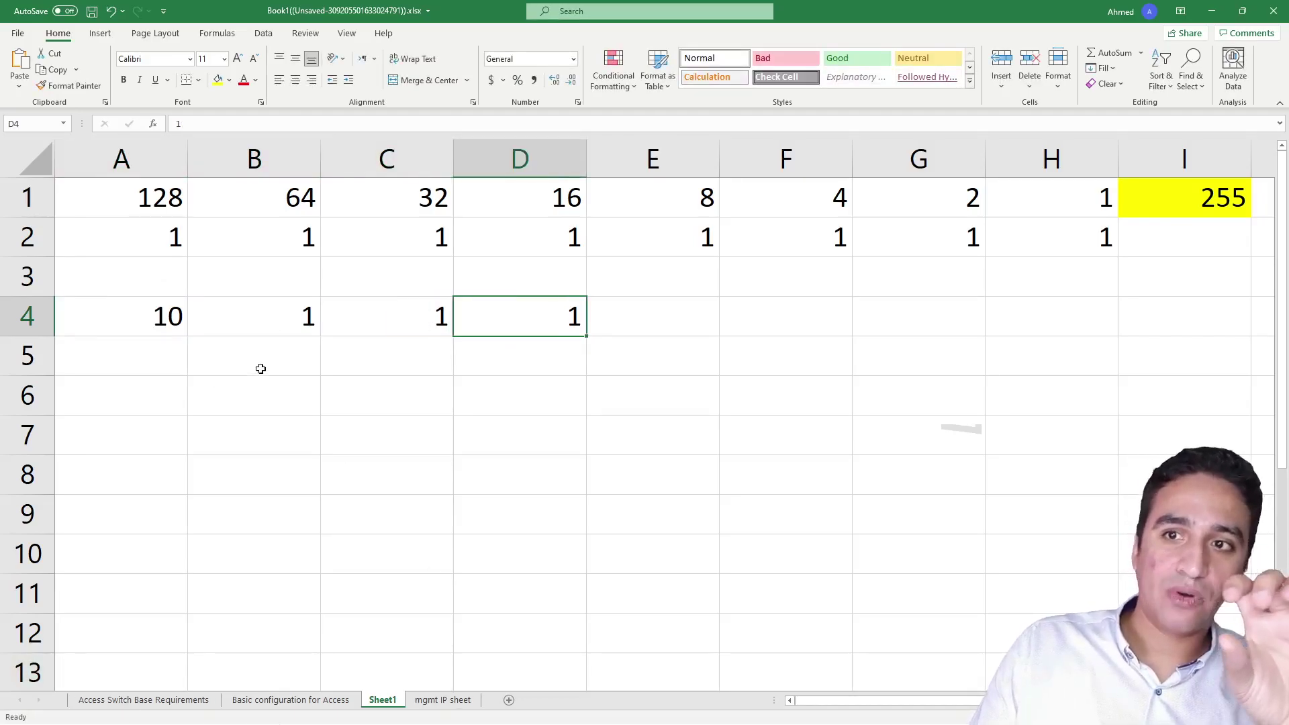
left_click(1233, 204)
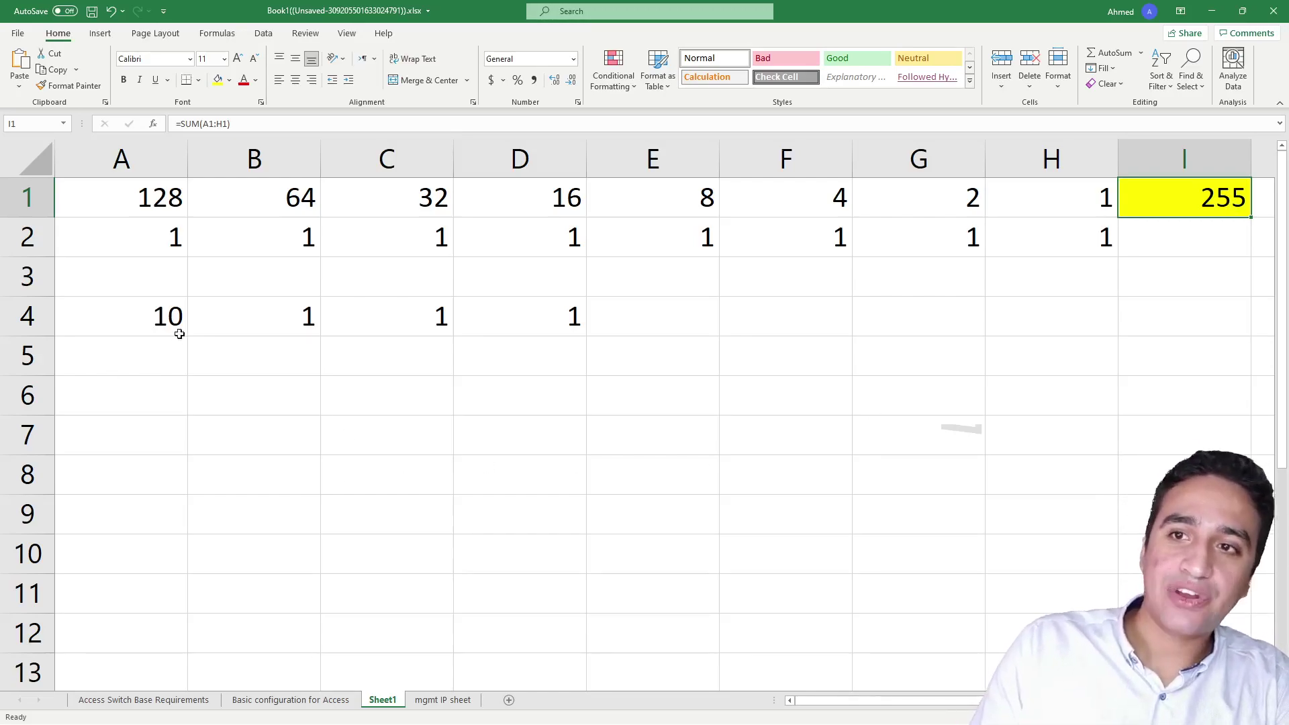
left_click(139, 310)
left_click_drag(158, 253, 1050, 235)
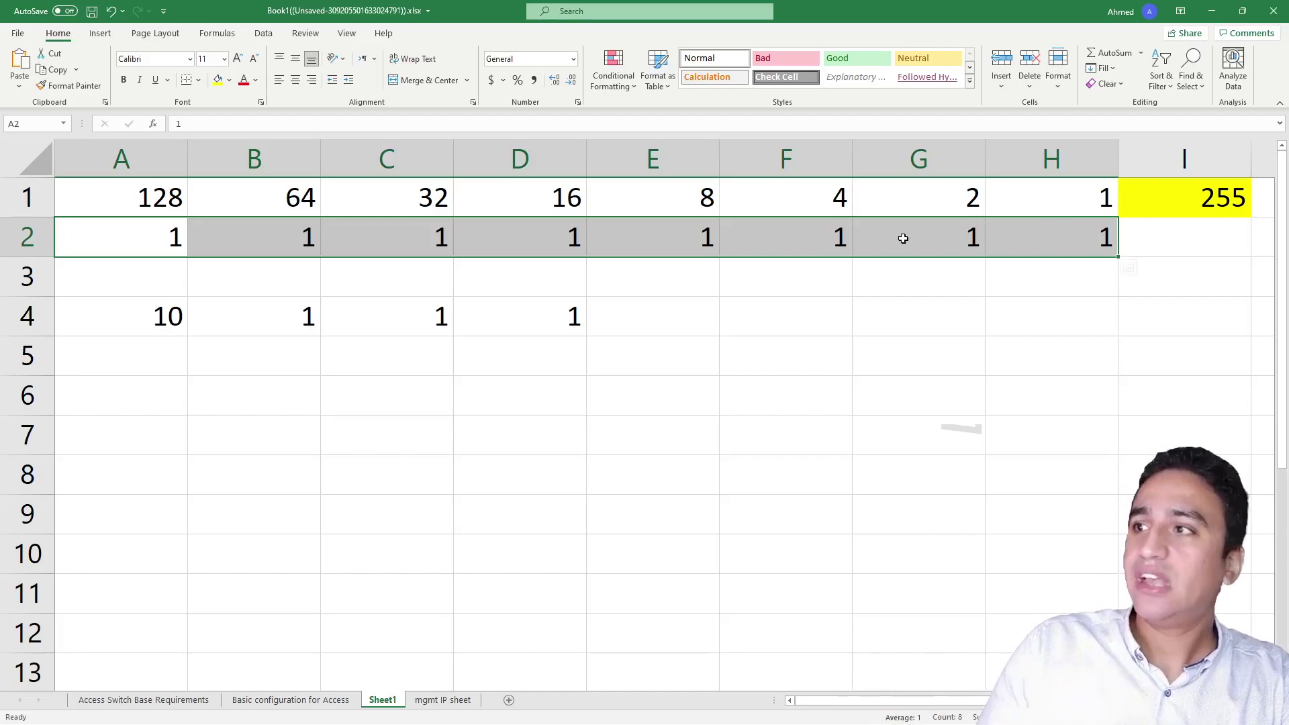
- Set the bit beneath the place value 1, in cell H2, to 0
left_click(1040, 277)
left_click(1082, 234)
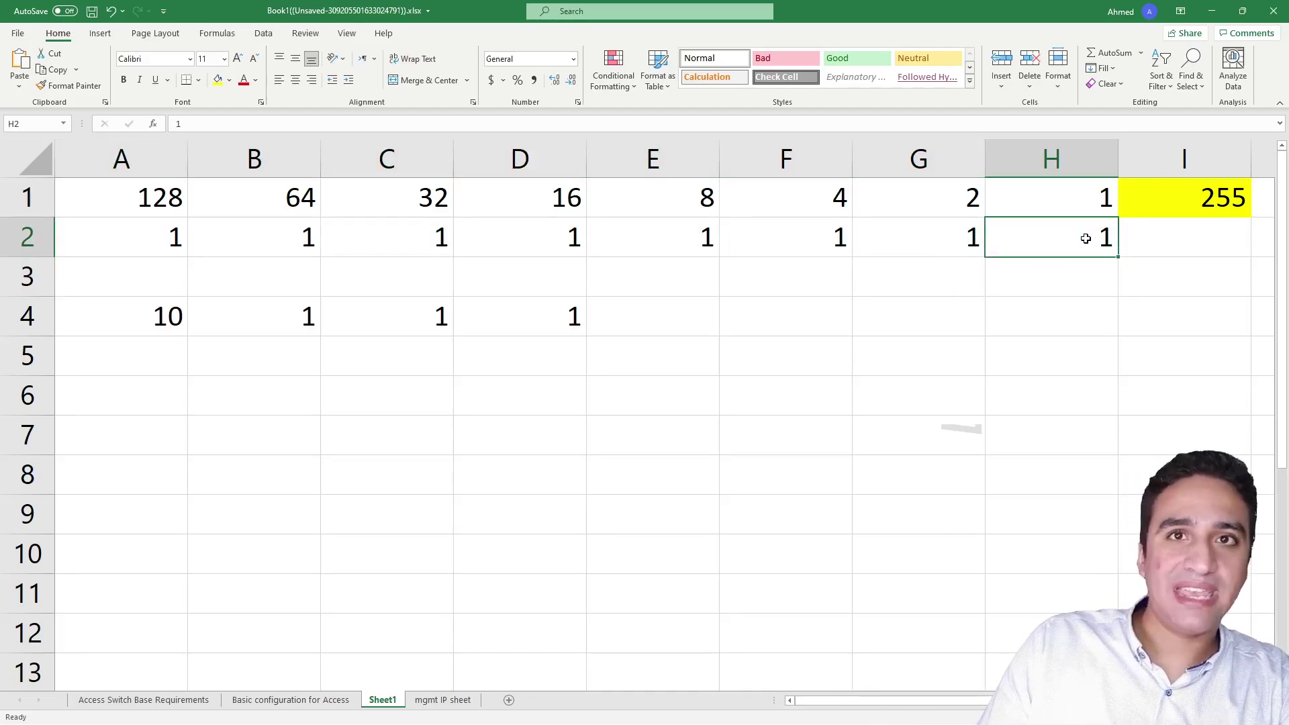
type("0")
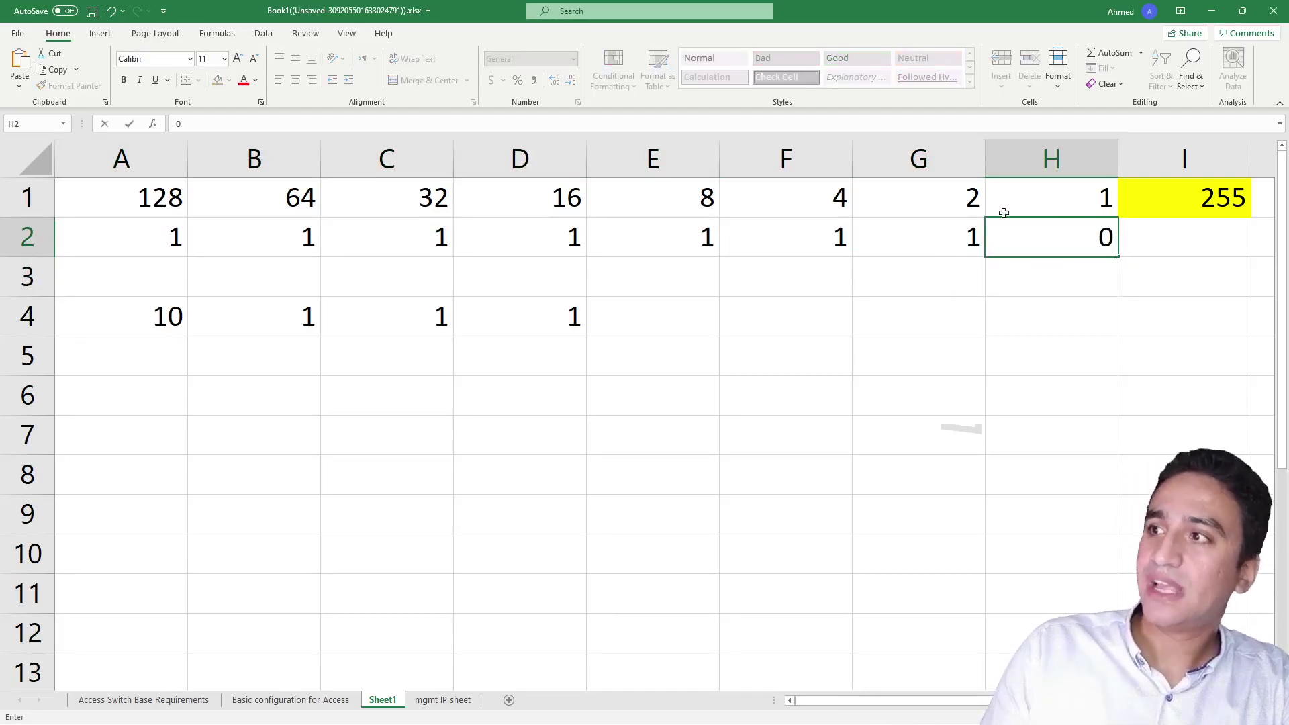
- Examine the place values in row 1 one by one from 128 to 2, leaving out the switched-off bit
left_click_drag(121, 187, 1017, 196)
left_click(1021, 196)
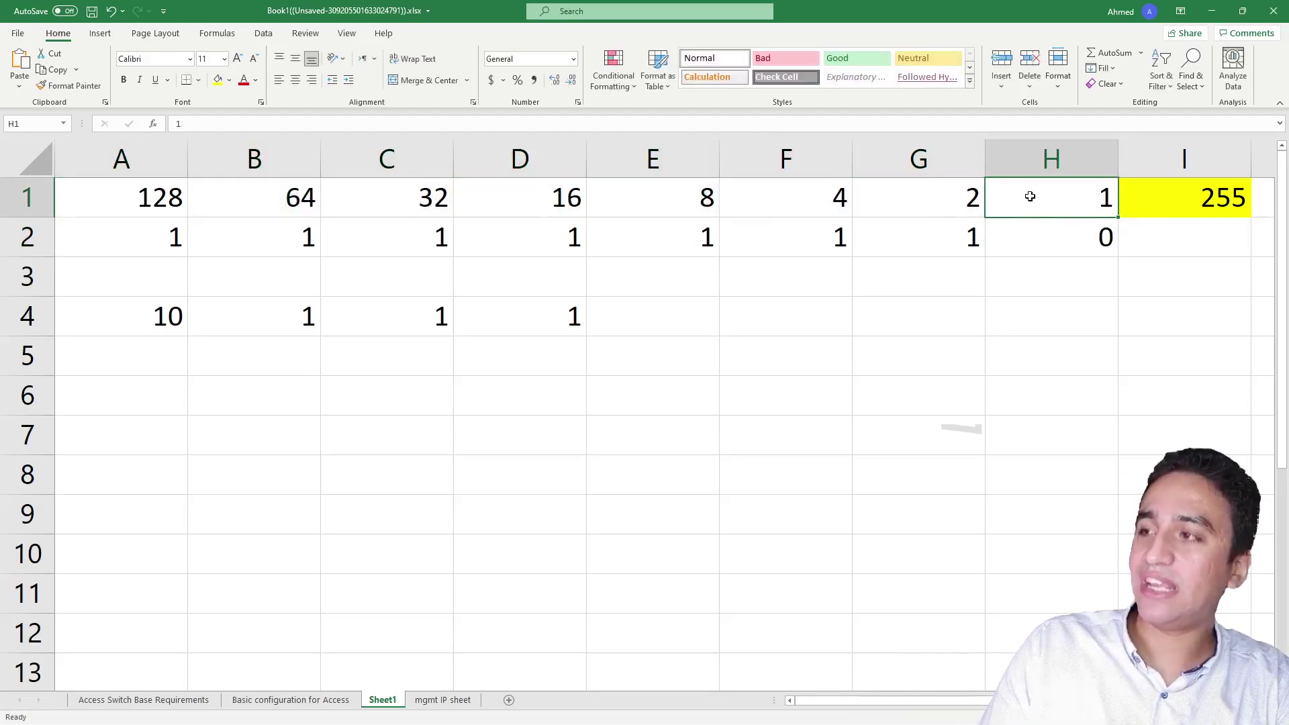
left_click_drag(152, 195, 944, 191)
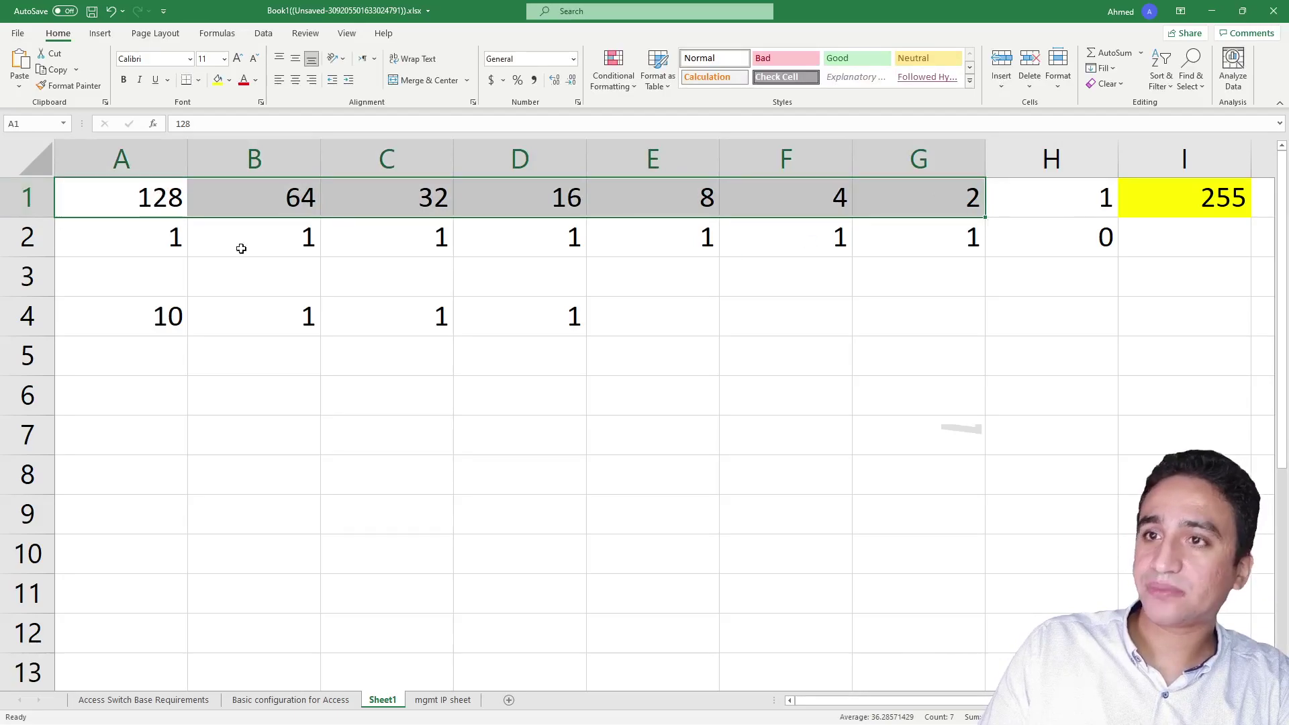
left_click_drag(115, 195, 517, 199)
left_click(138, 201)
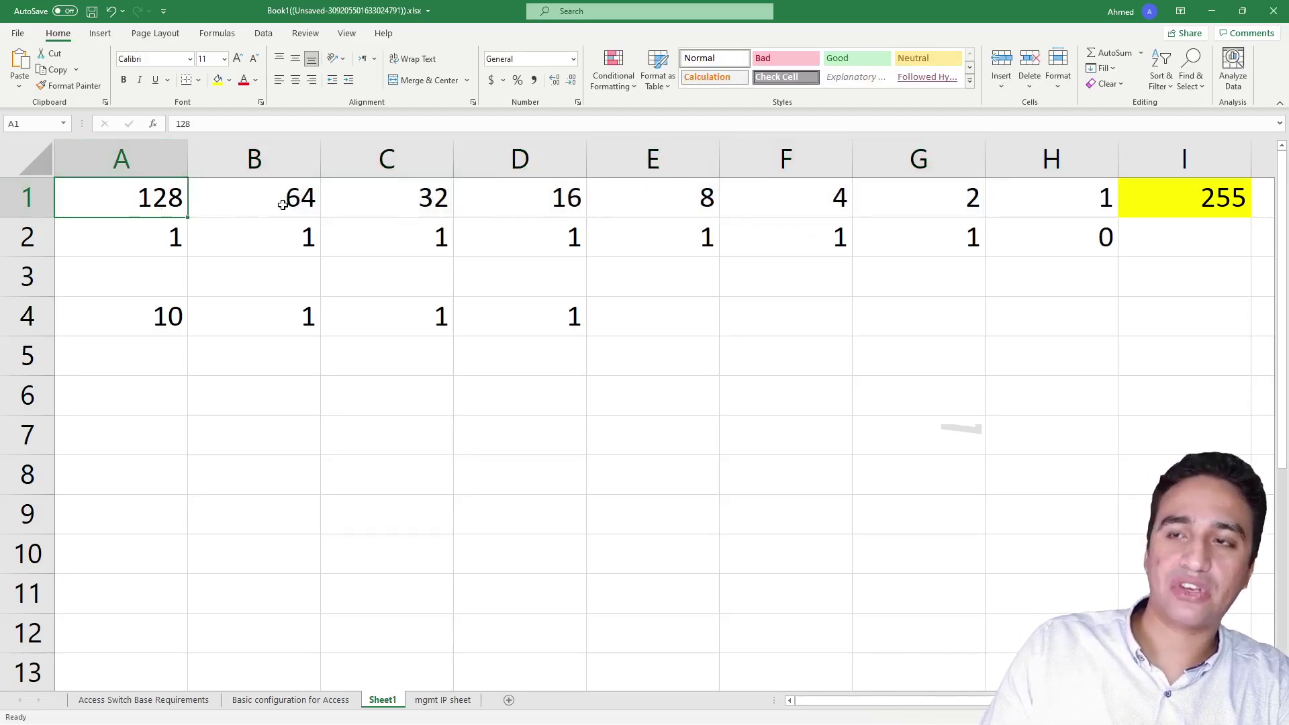
left_click(283, 204)
left_click(405, 192)
left_click(532, 210)
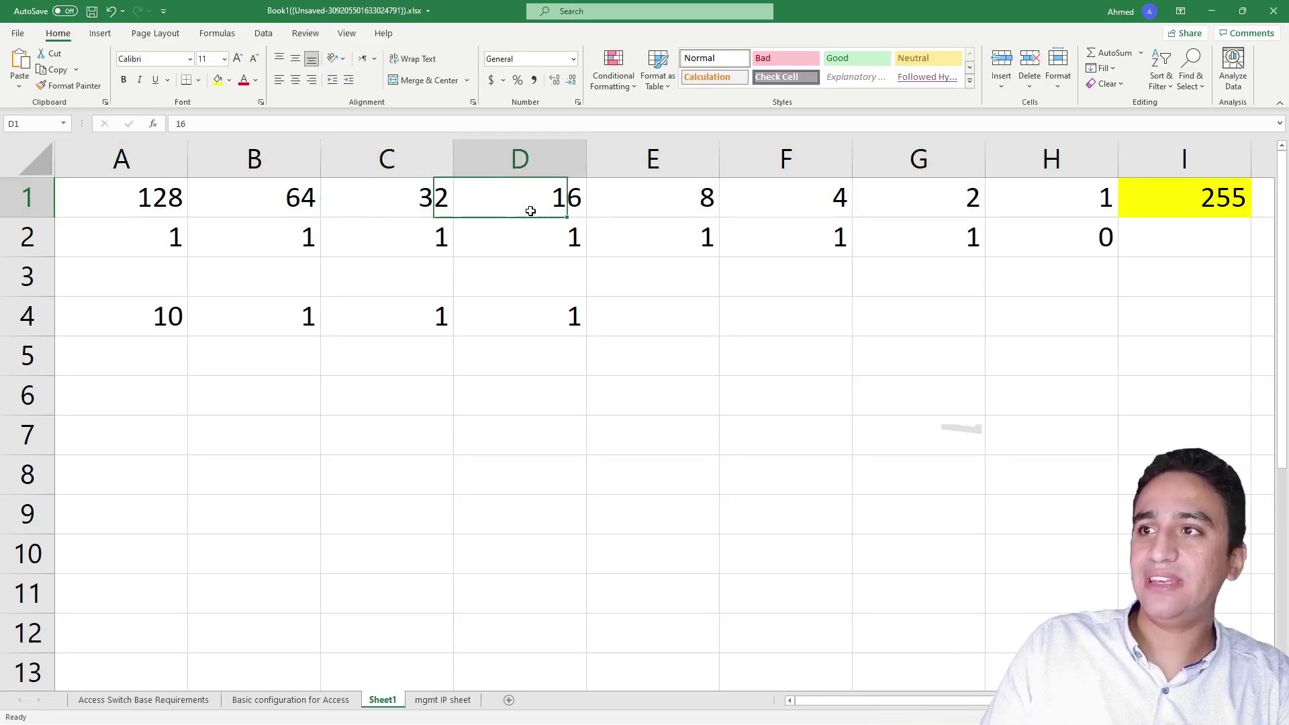
left_click(716, 199)
left_click(789, 203)
left_click(942, 204)
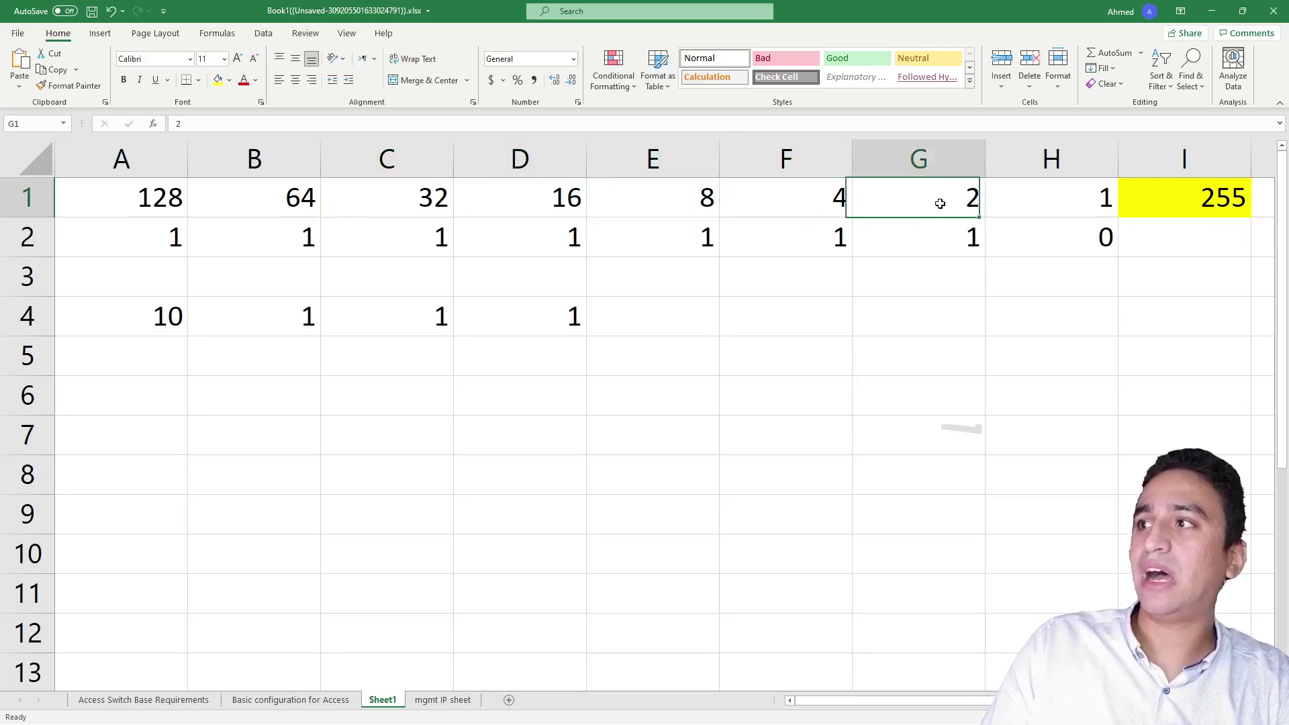
- Set the place value in H1 to 0 so that it drops out of the total
left_click(1060, 203)
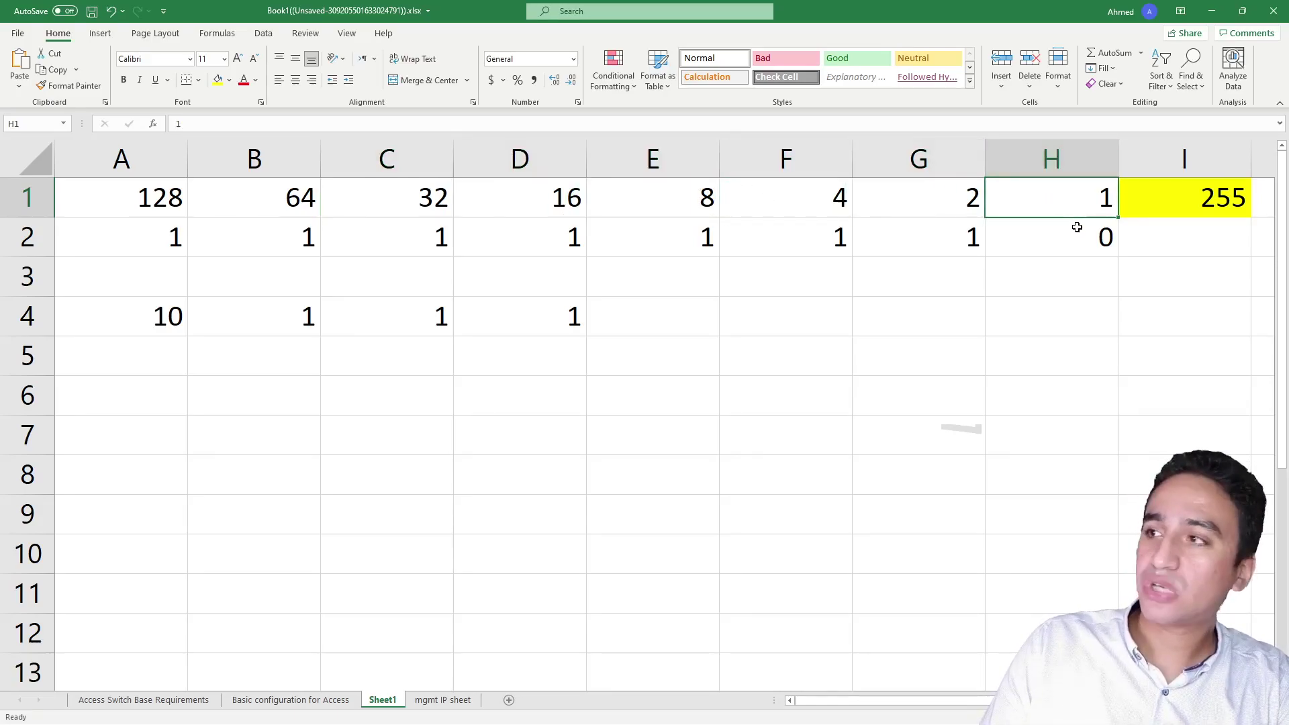
type("0")
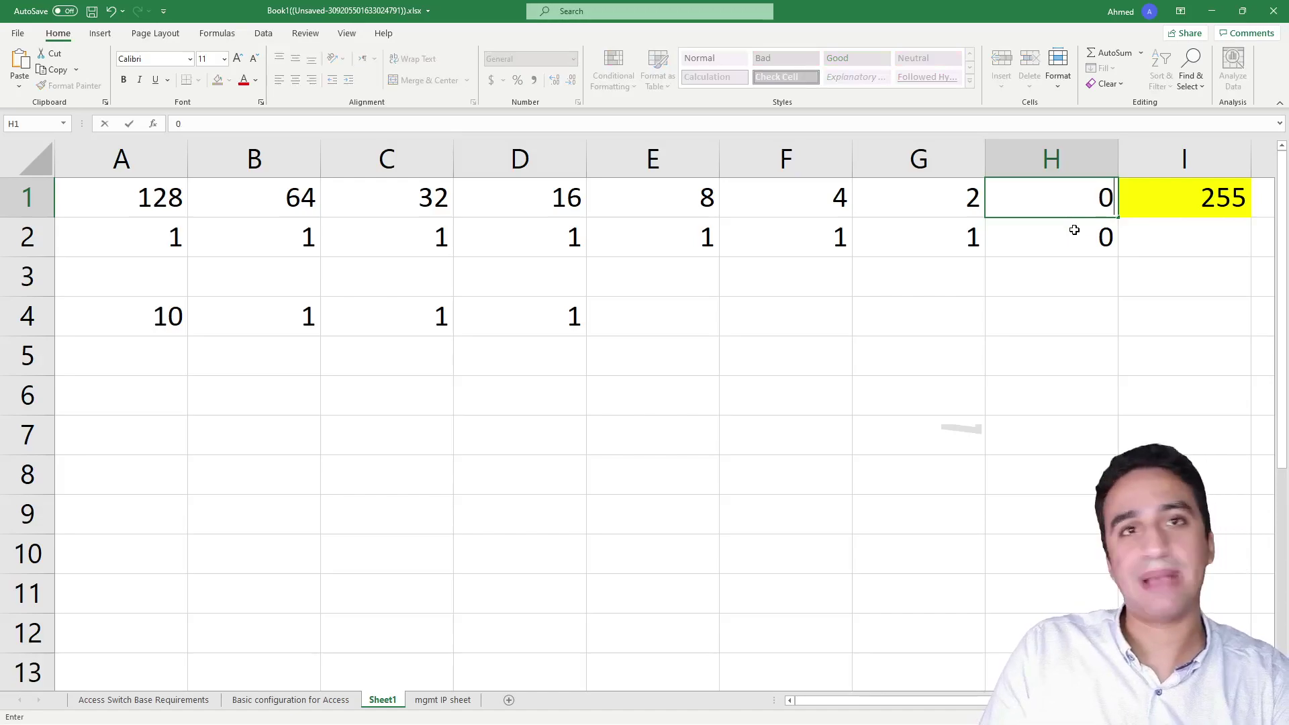
key("Return")
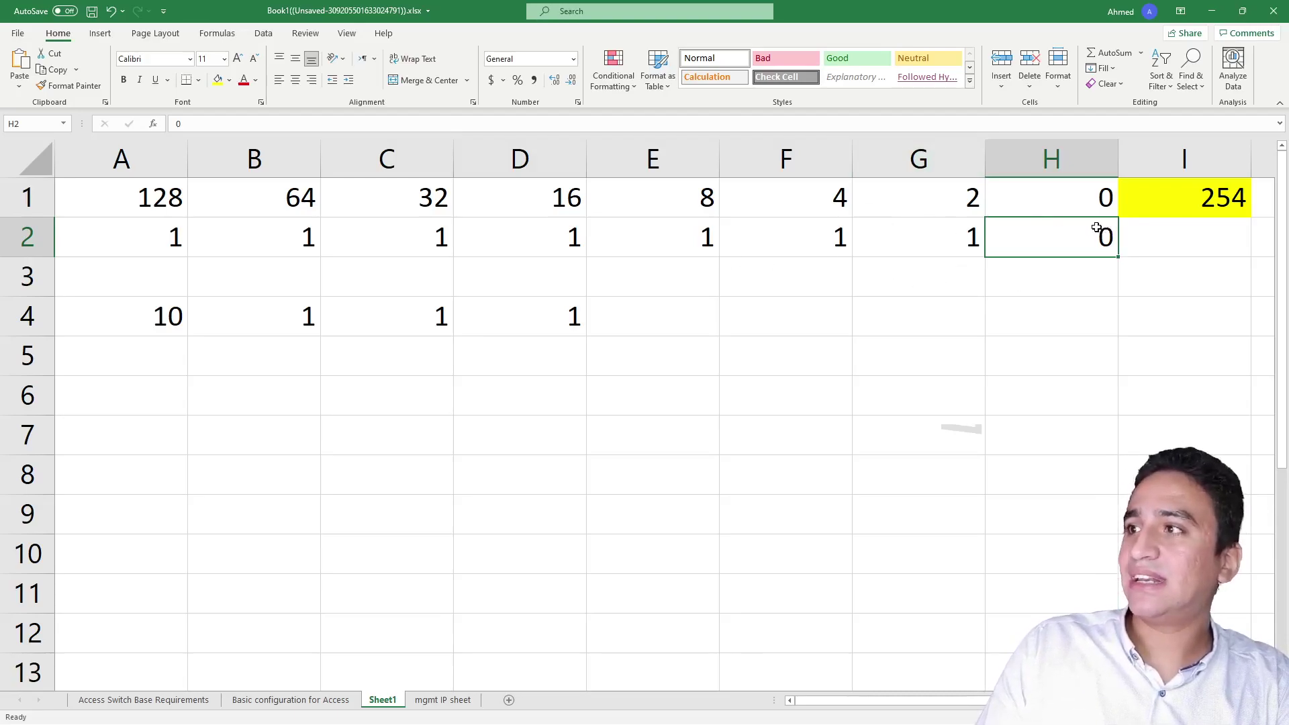
- Set both the bit in E2 and its place value in E1 to 0
left_click(924, 256)
left_click(820, 242)
left_click(690, 242)
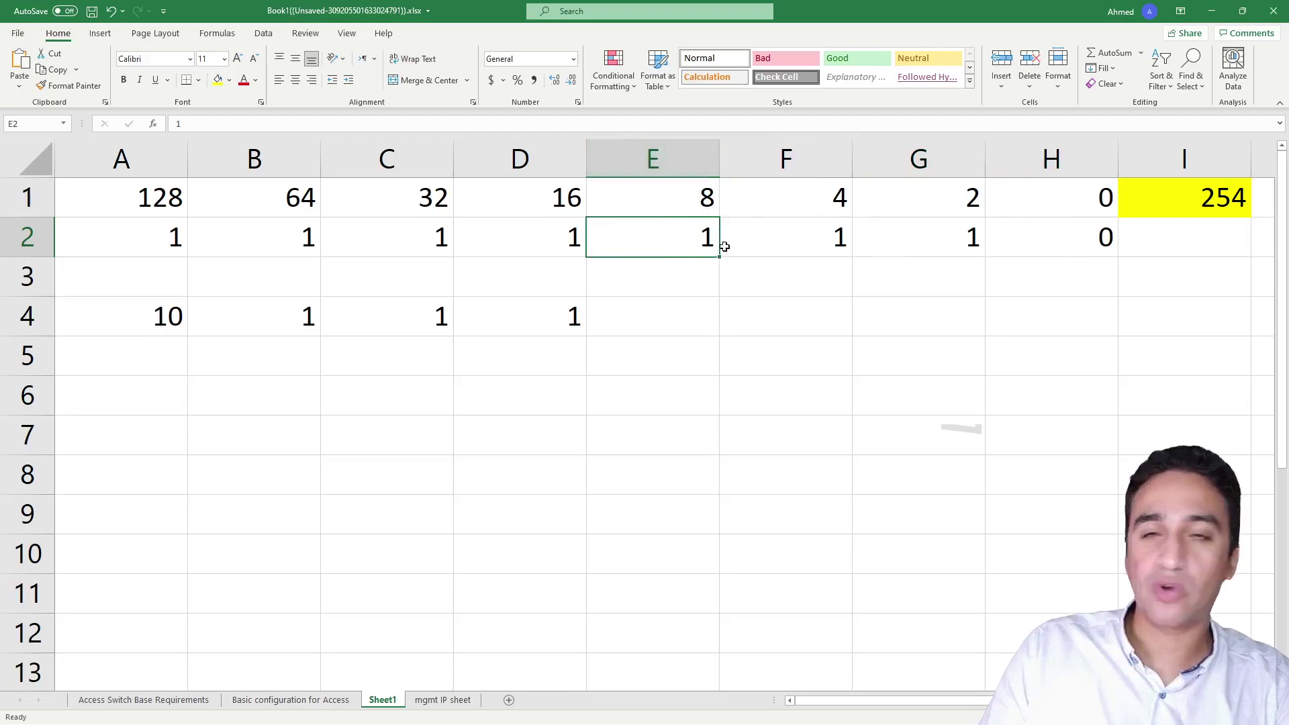
key("Up")
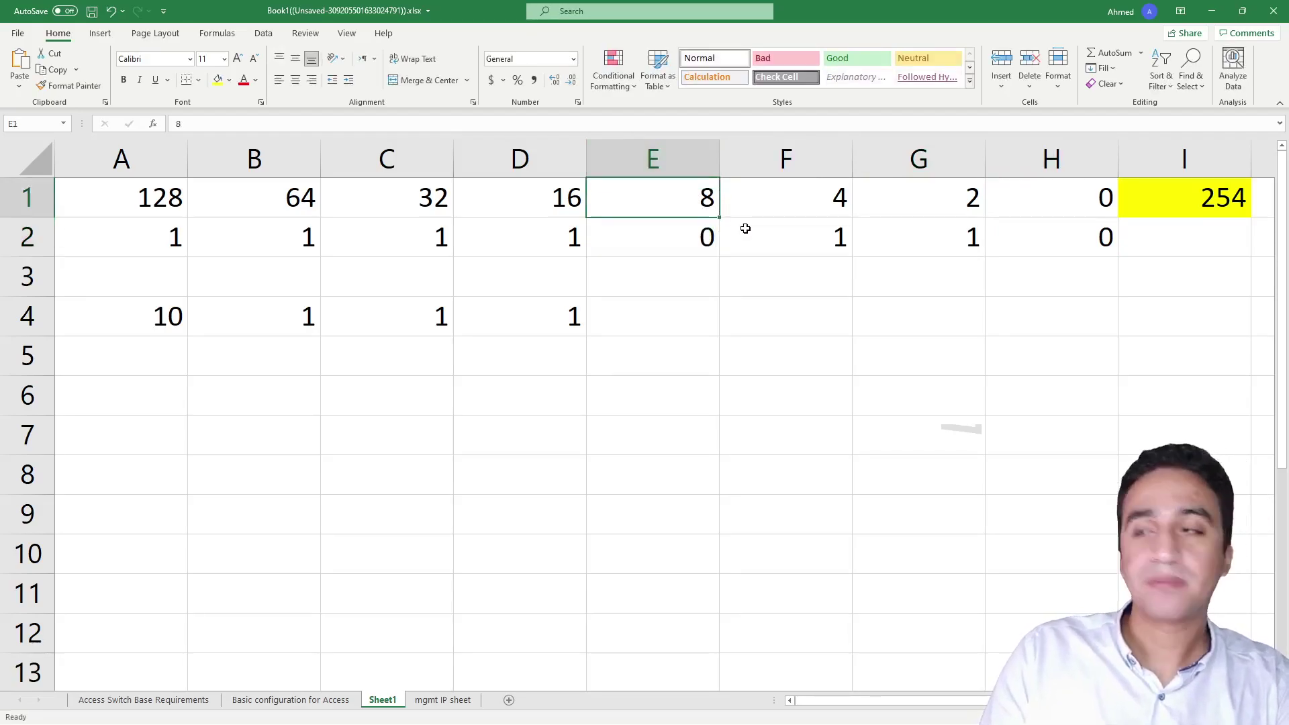
type("0")
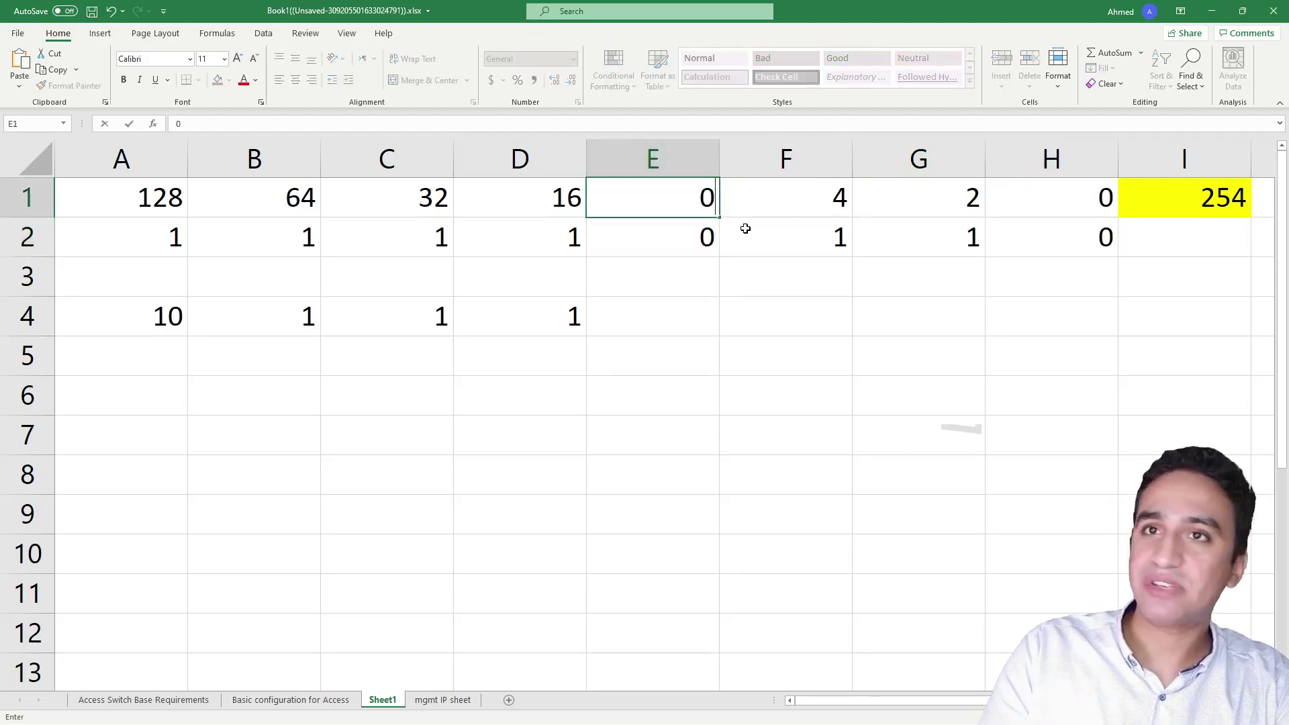
key("Return")
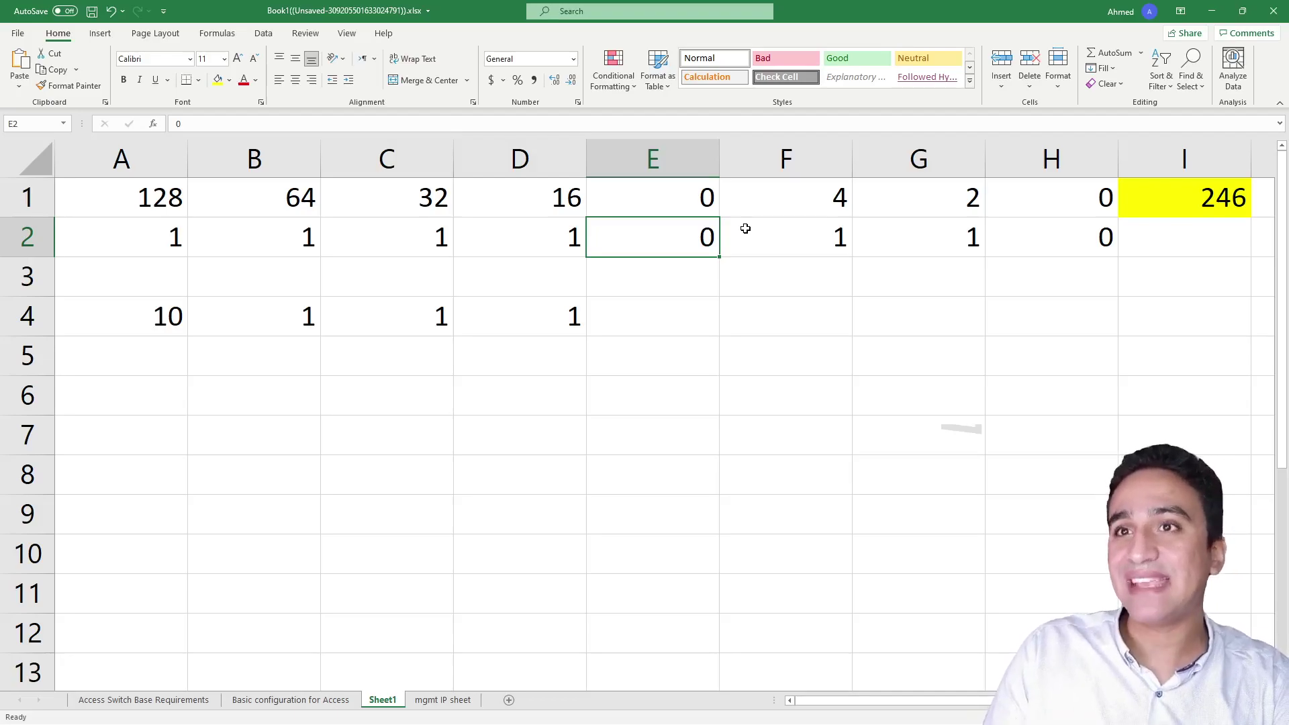
- Undo the zeros entered in E1, E2 and H1
key("ctrl+z")
key("ctrl+z")
key("ctrl+z")
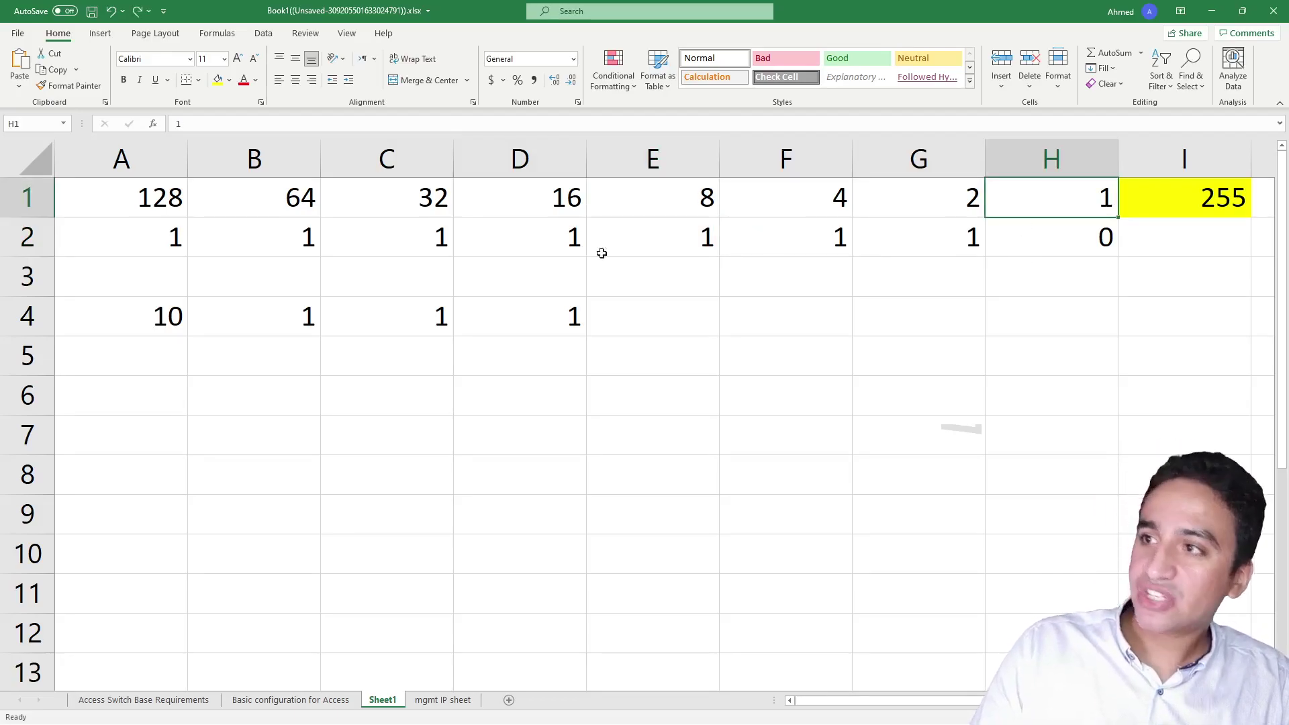
- Set the bits in F2, D2, C2, B2 and A2 to 0 so that row 2 represents decimal 10
left_click(686, 228)
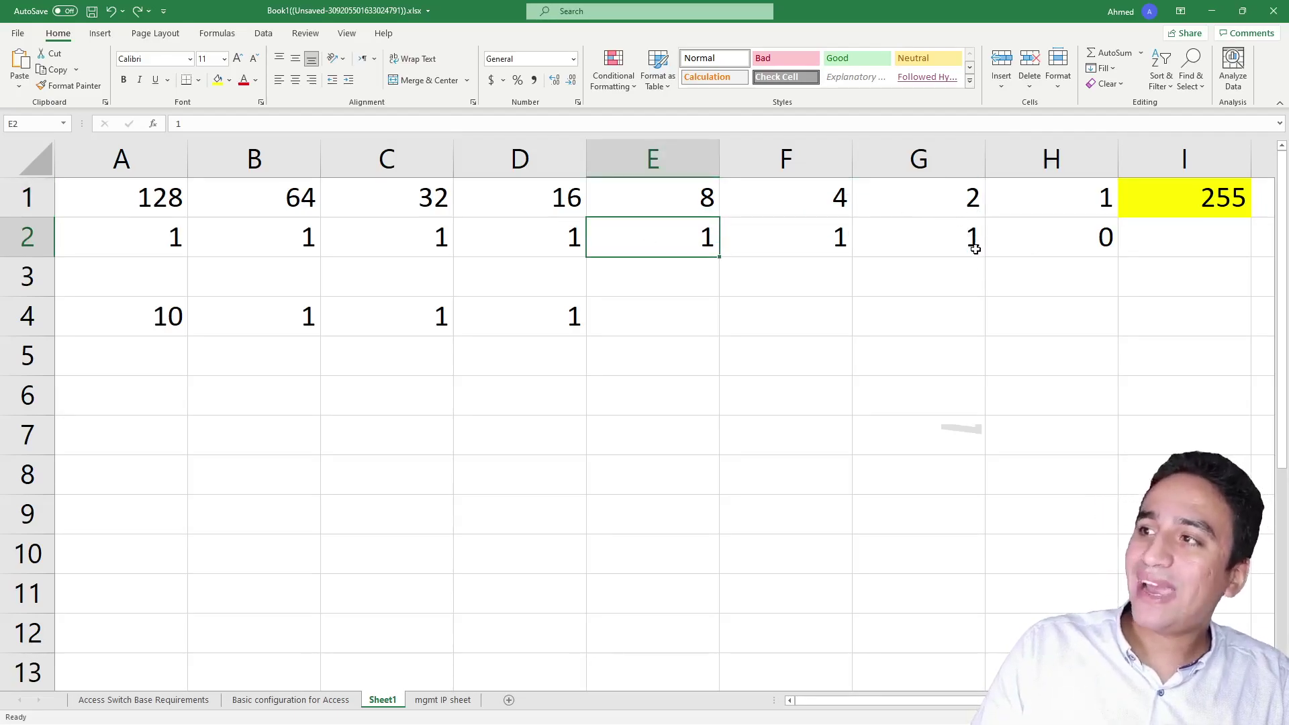
left_click(771, 229)
type("0")
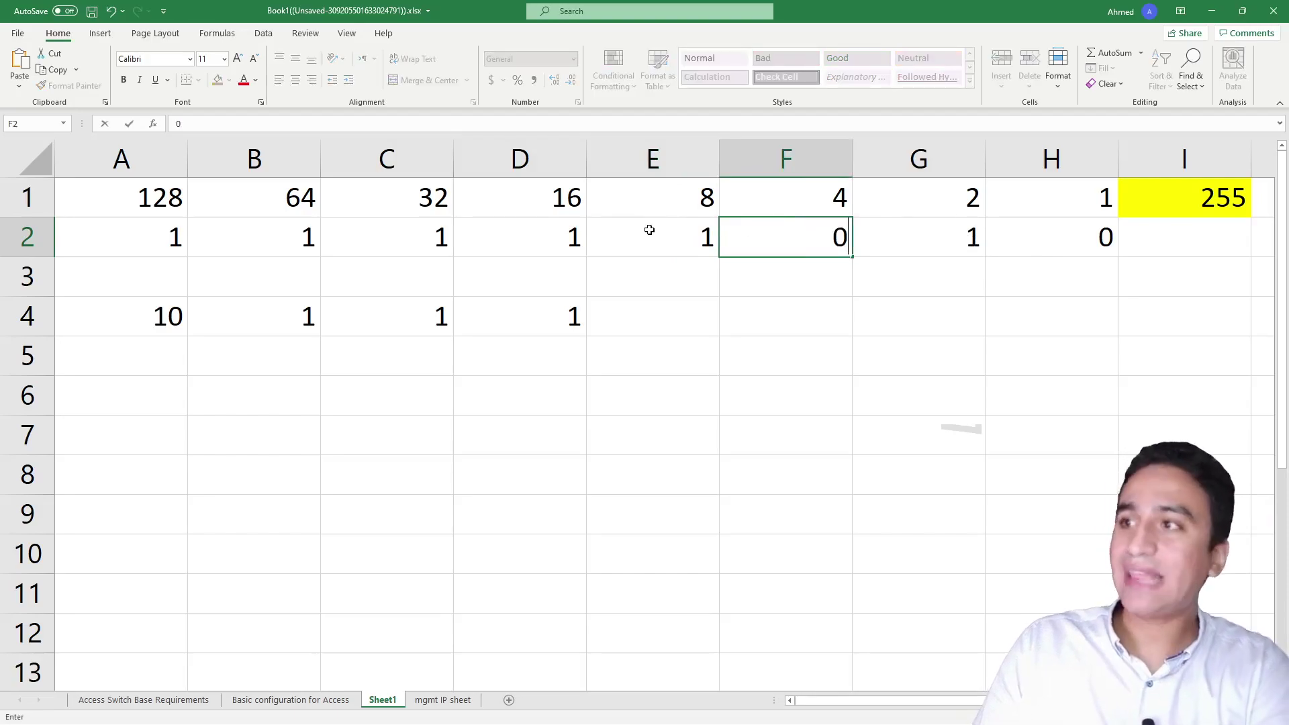
left_click(577, 239)
type("0")
left_click(434, 237)
type("0")
left_click(313, 230)
type("0")
left_click(138, 241)
type("0")
left_click(1120, 326)
- Select the place-value 2 column and the place-value 8 column to point out the bits that are set
left_click(1101, 196)
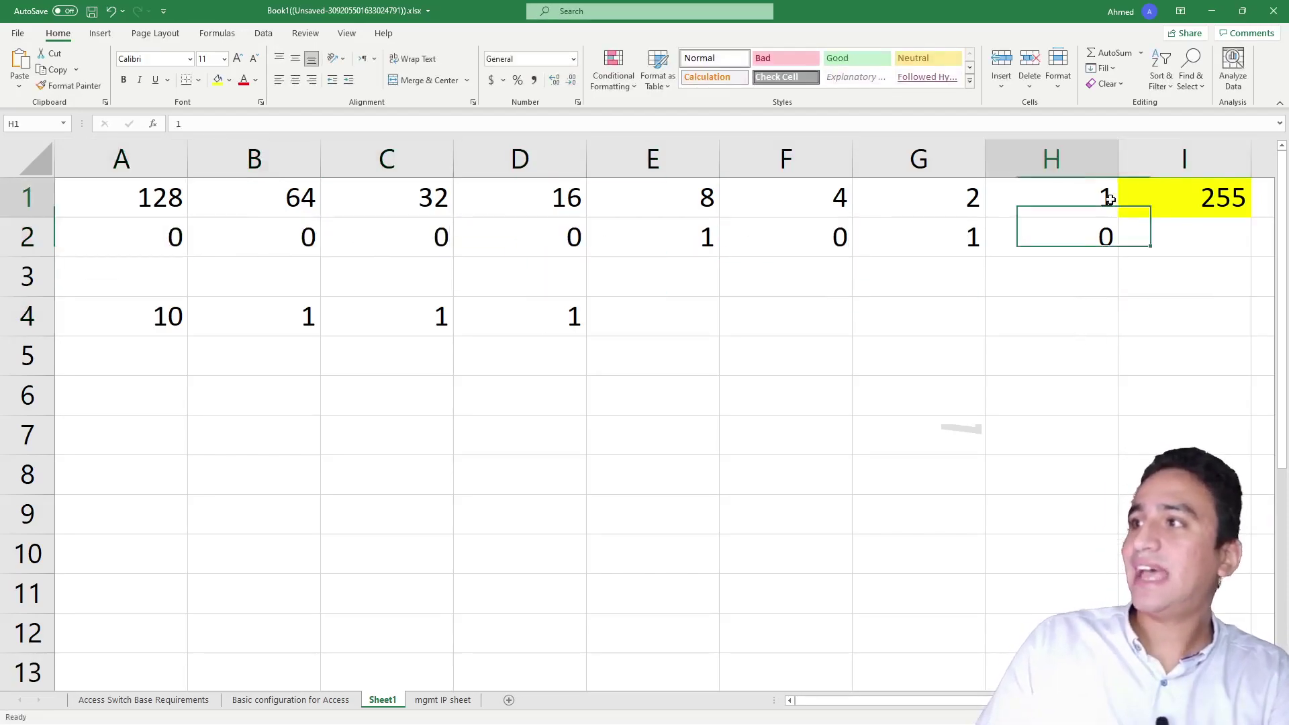
left_click(973, 237)
key("ctrl+space")
left_click(662, 195)
key("ctrl+space")
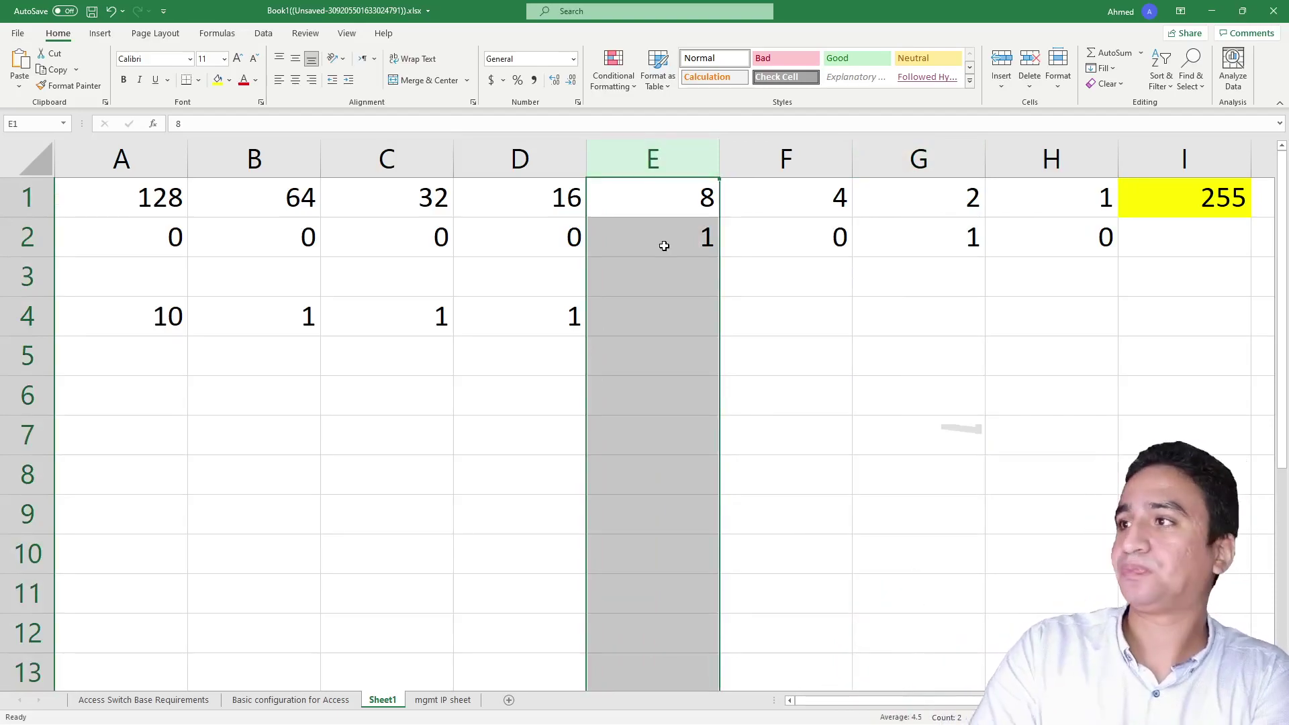
- Clear the IP address octets from row 4 and delete the total column I
left_click_drag(84, 327, 650, 376)
key("Delete")
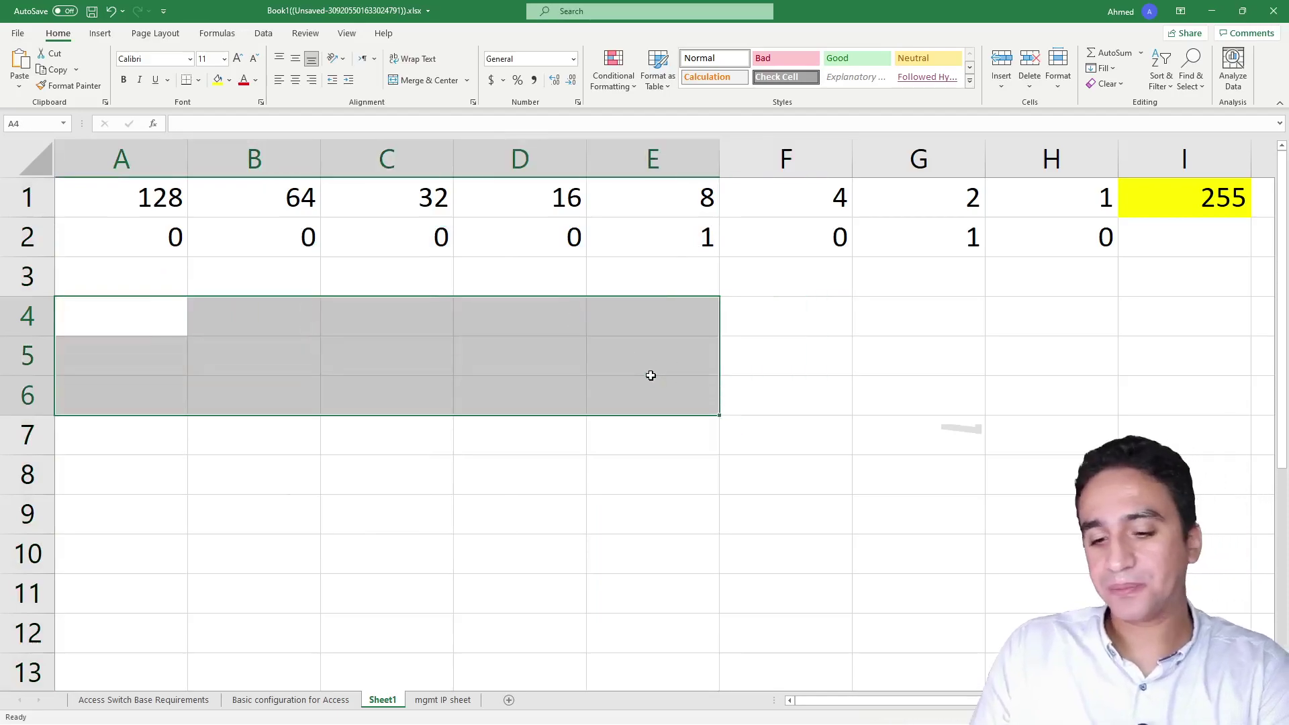
left_click(754, 230)
left_click(1206, 158)
key("ctrl+minus")
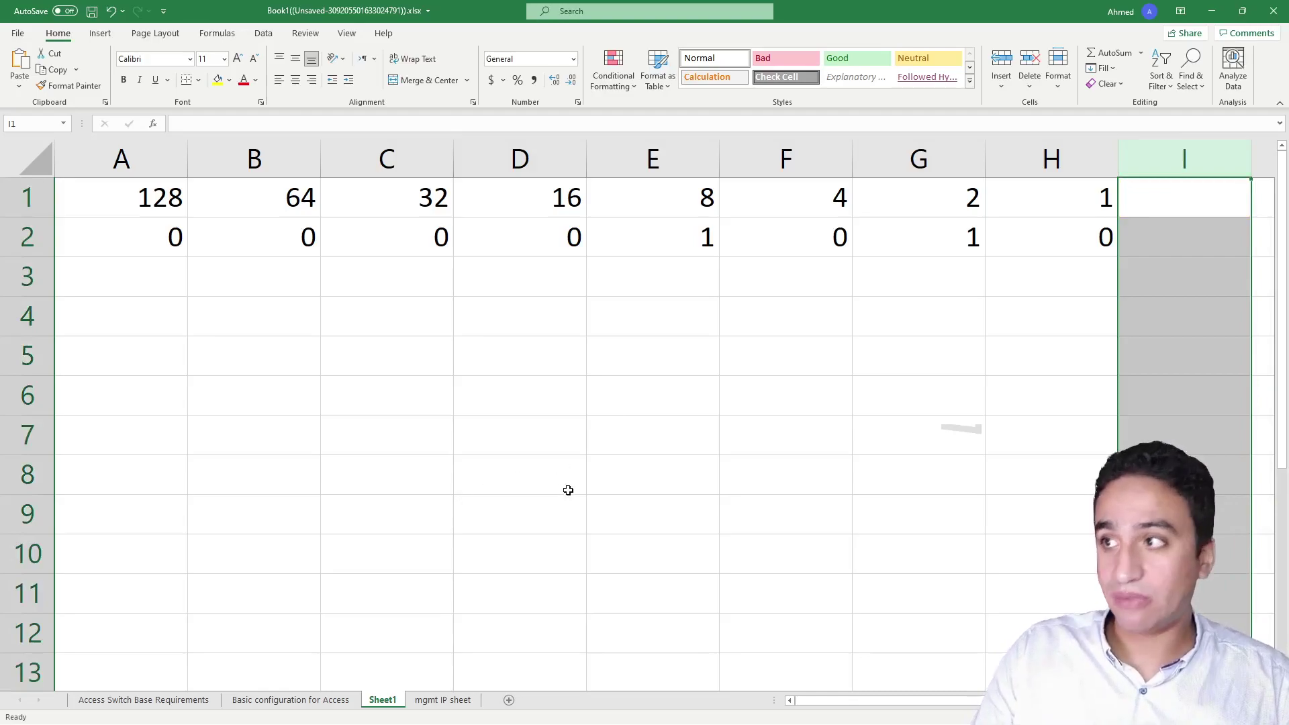
- Clear the eight bits from row 2 beneath the place values
left_click_drag(1119, 239, 1085, 152)
key("Delete")
left_click(201, 278)
- Fill the place-value cells A1 to H1 with the standard red color
left_click(217, 79)
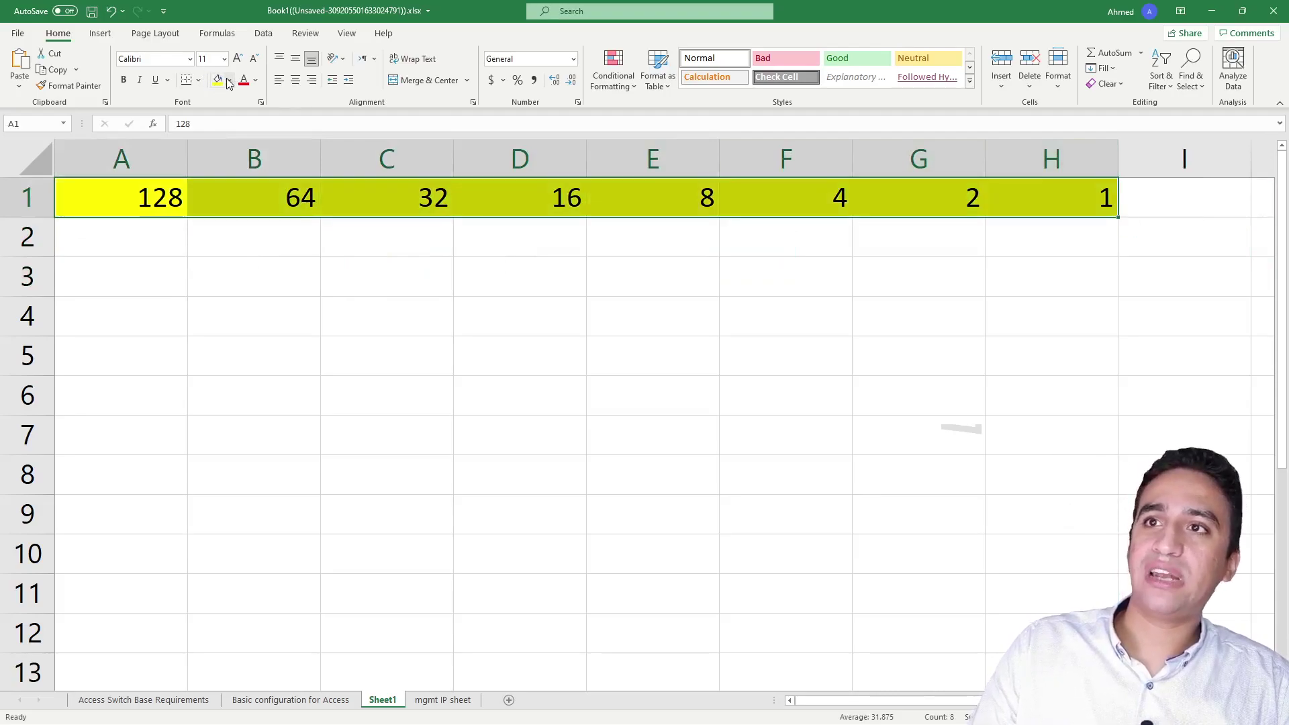
left_click(228, 80)
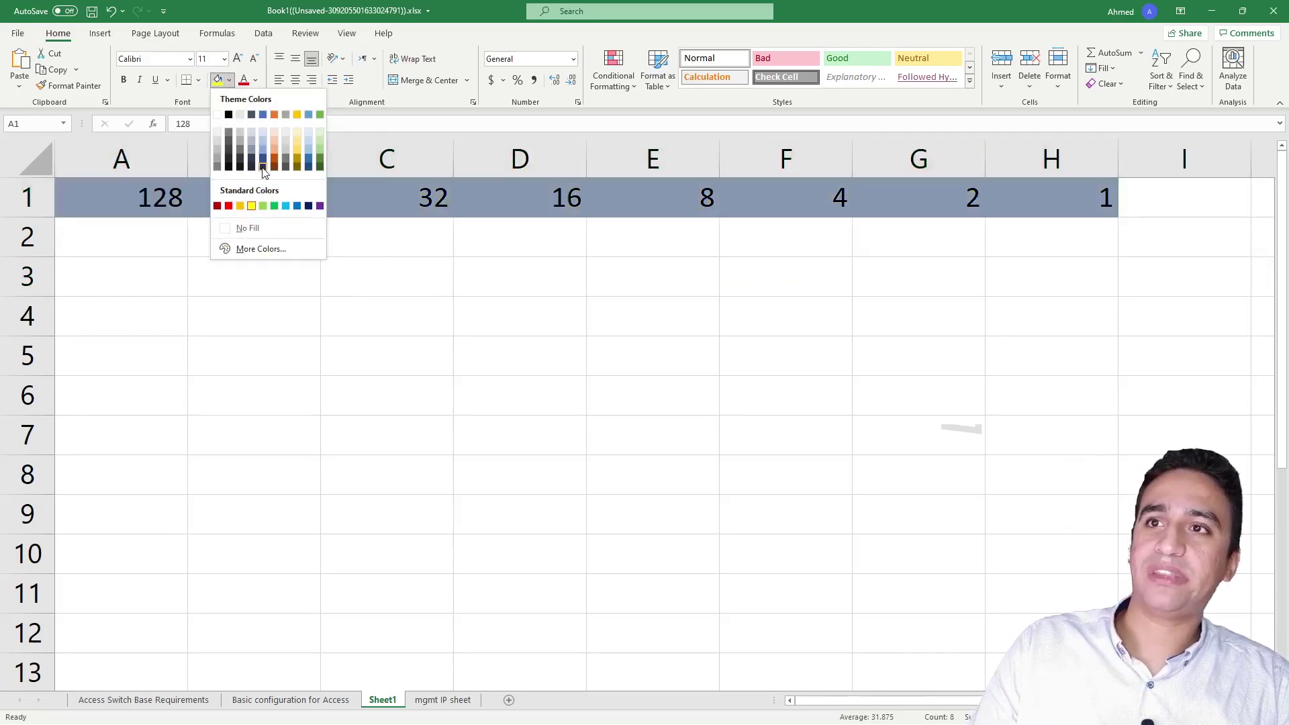
left_click(233, 208)
left_click(520, 316)
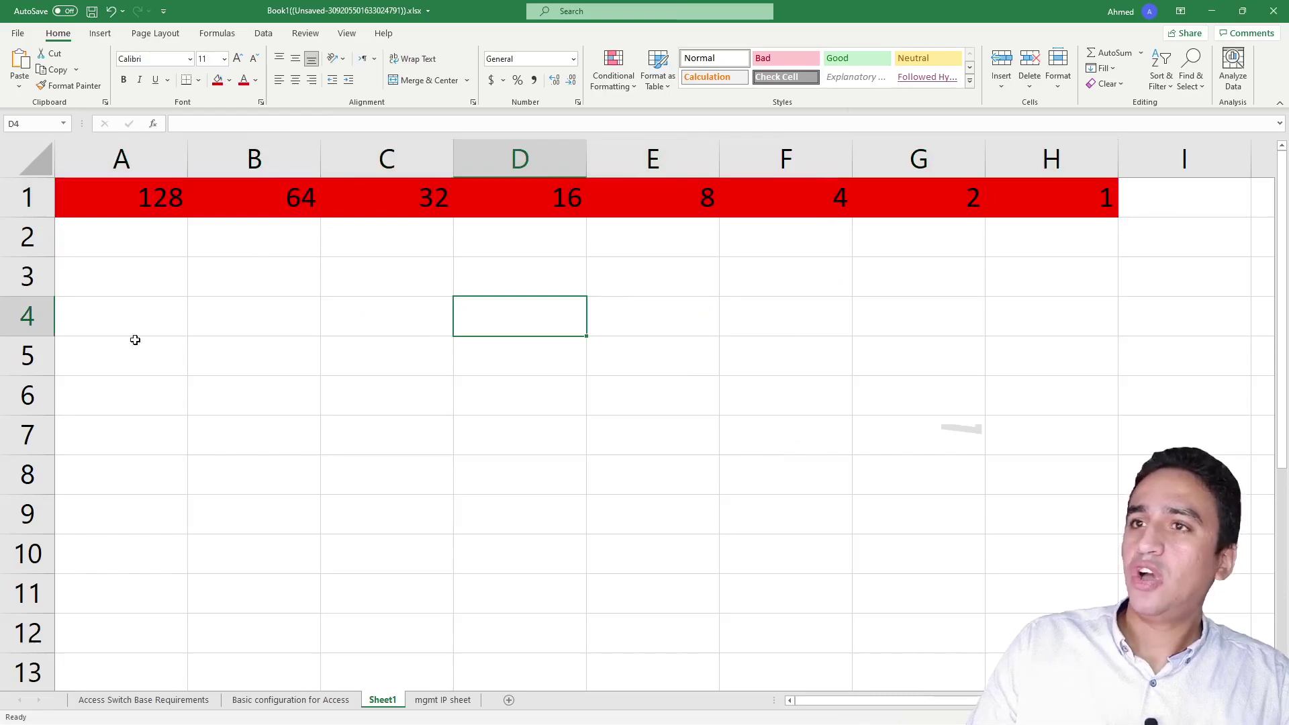
- Switch to the Notepad++ notes and select the first octet, 255, of the subnet mask on line 2
left_click(169, 280)
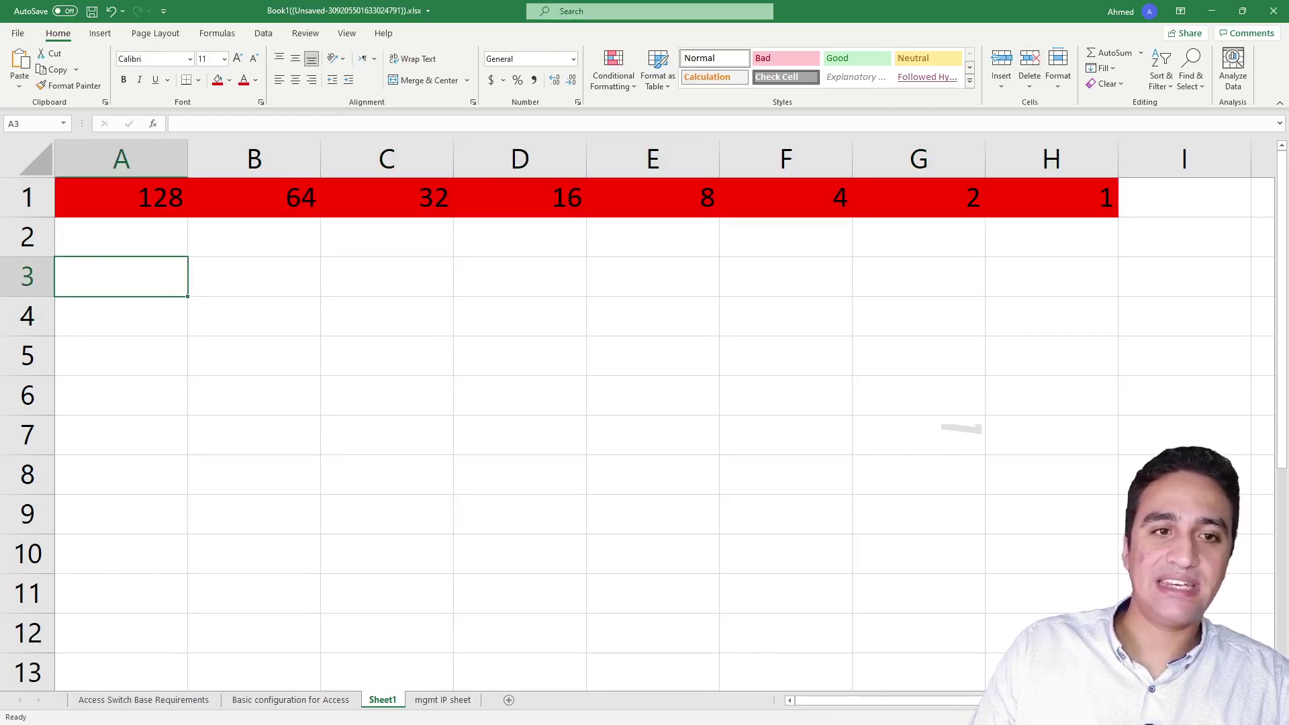
key("alt+Tab")
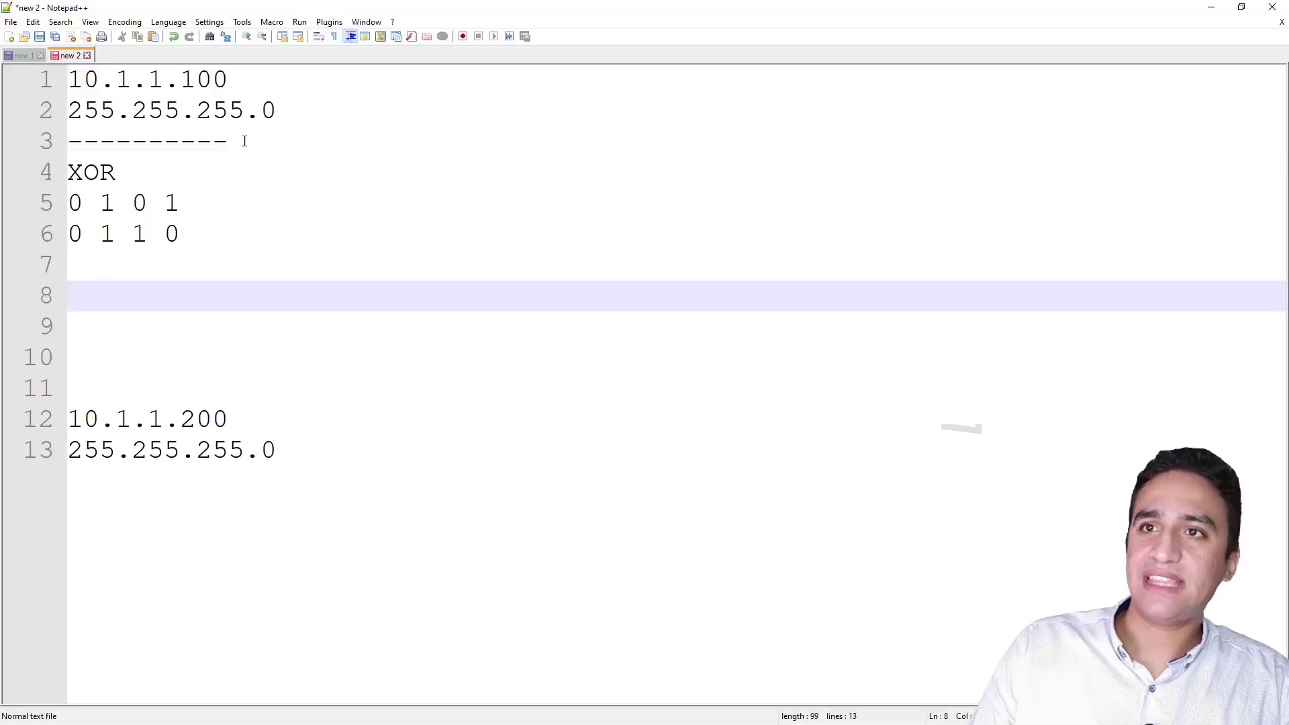
left_click_drag(102, 79, 59, 109)
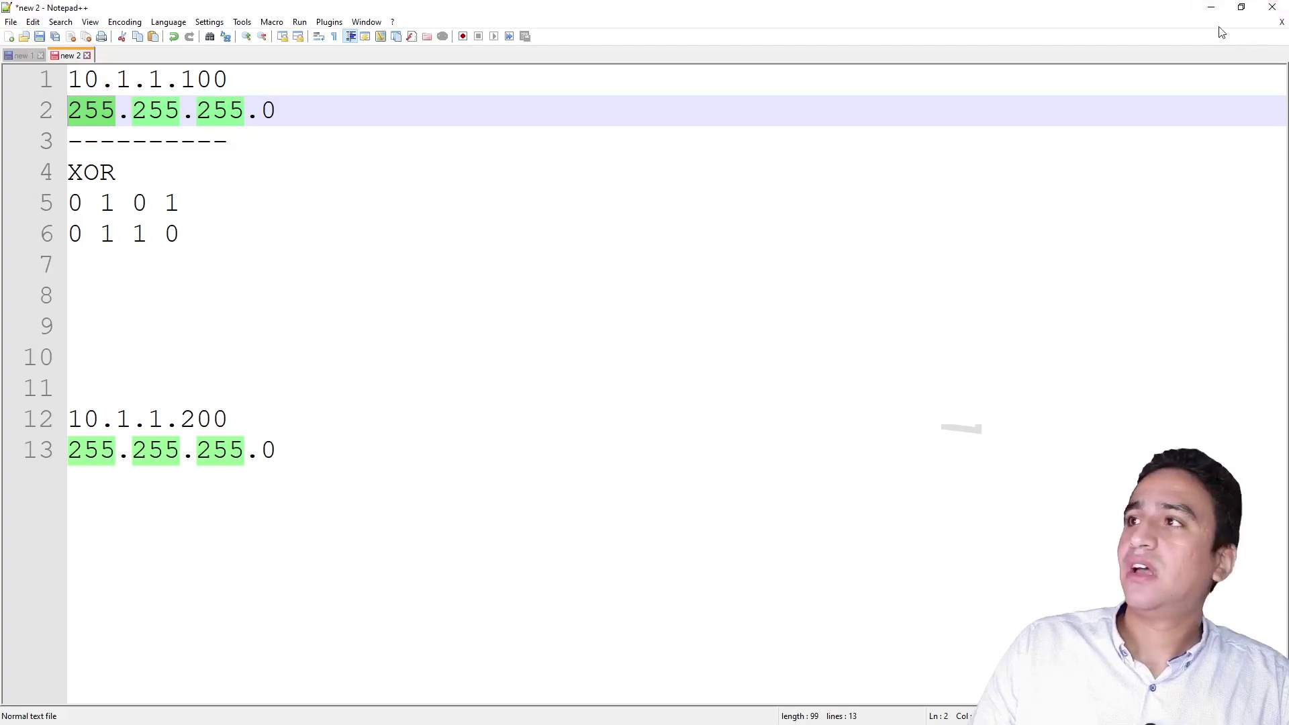
- Switch back to Excel and enter 1 in every cell from A2 to H2 for the mask octet 255
key("alt+Tab")
left_click(383, 288)
left_click(158, 239)
type("1")
key("Tab")
type("1")
key("Tab")
type("1")
key("Tab")
type("1")
key("Tab")
type("1")
key("Tab")
type("1")
key("Tab")
type("1")
key("Tab")
type("1")
left_click(943, 325)
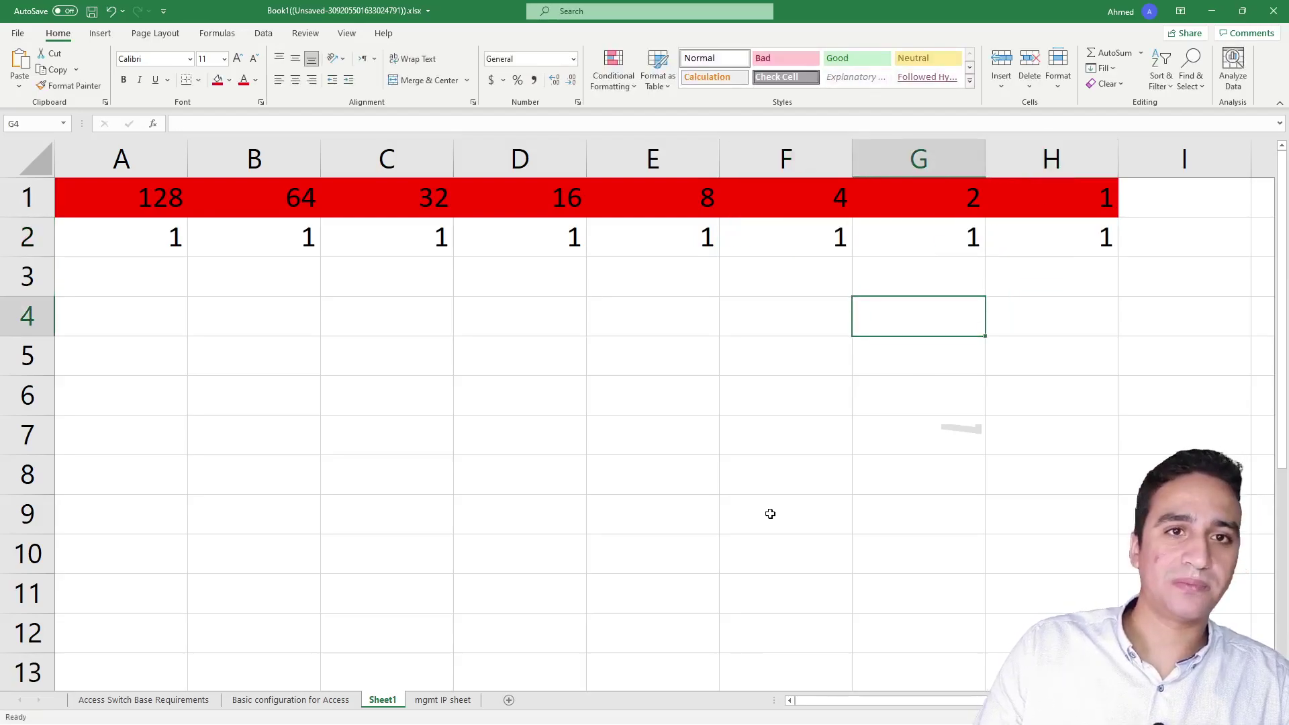
- Enter the bits 0 0 0 0 1 0 1 0 in cells A3 to H3 for the address octet 10
left_click(1108, 270)
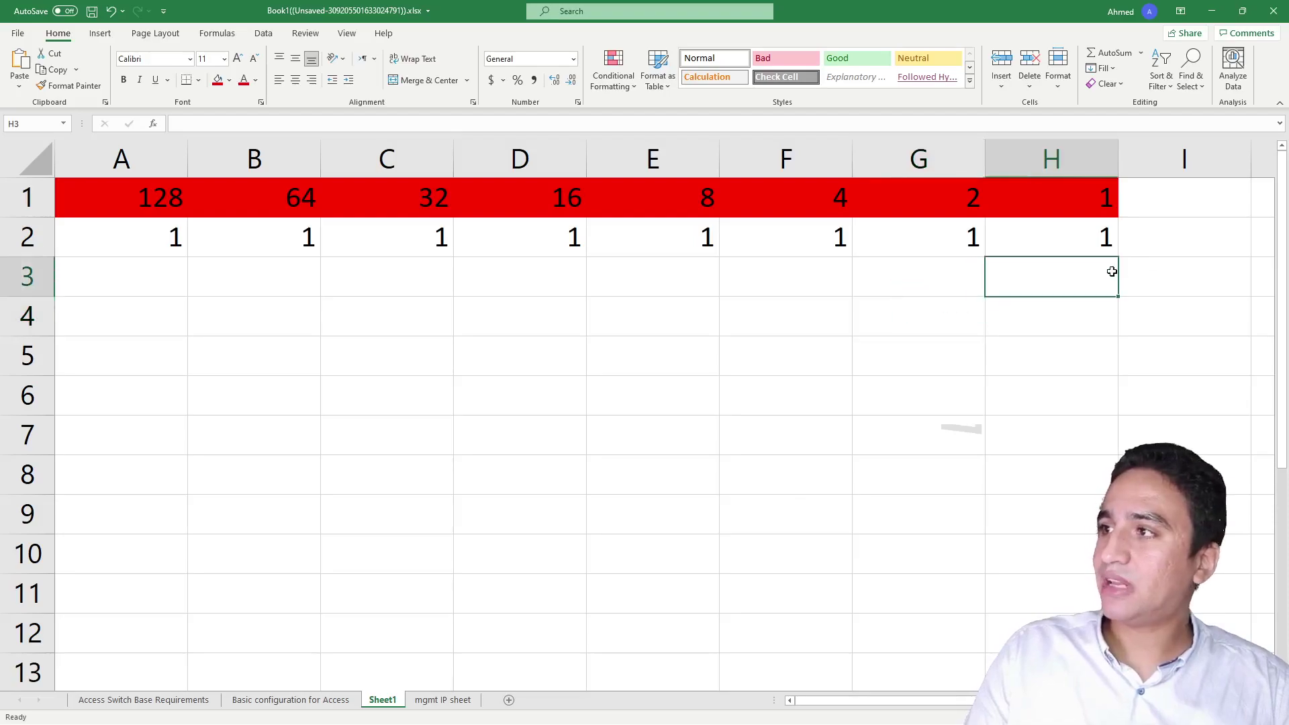
type("0")
key("Left")
type("1")
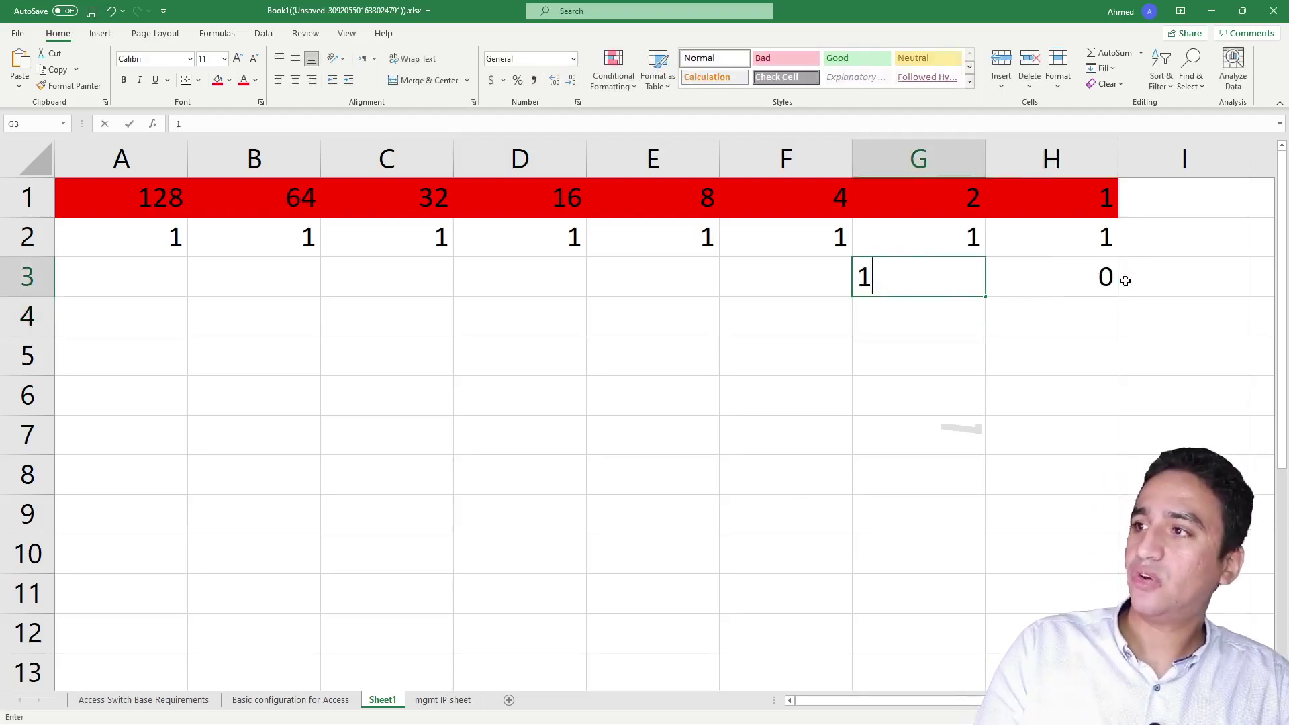
key("Left")
type("0")
key("Left")
type("1")
key("Left")
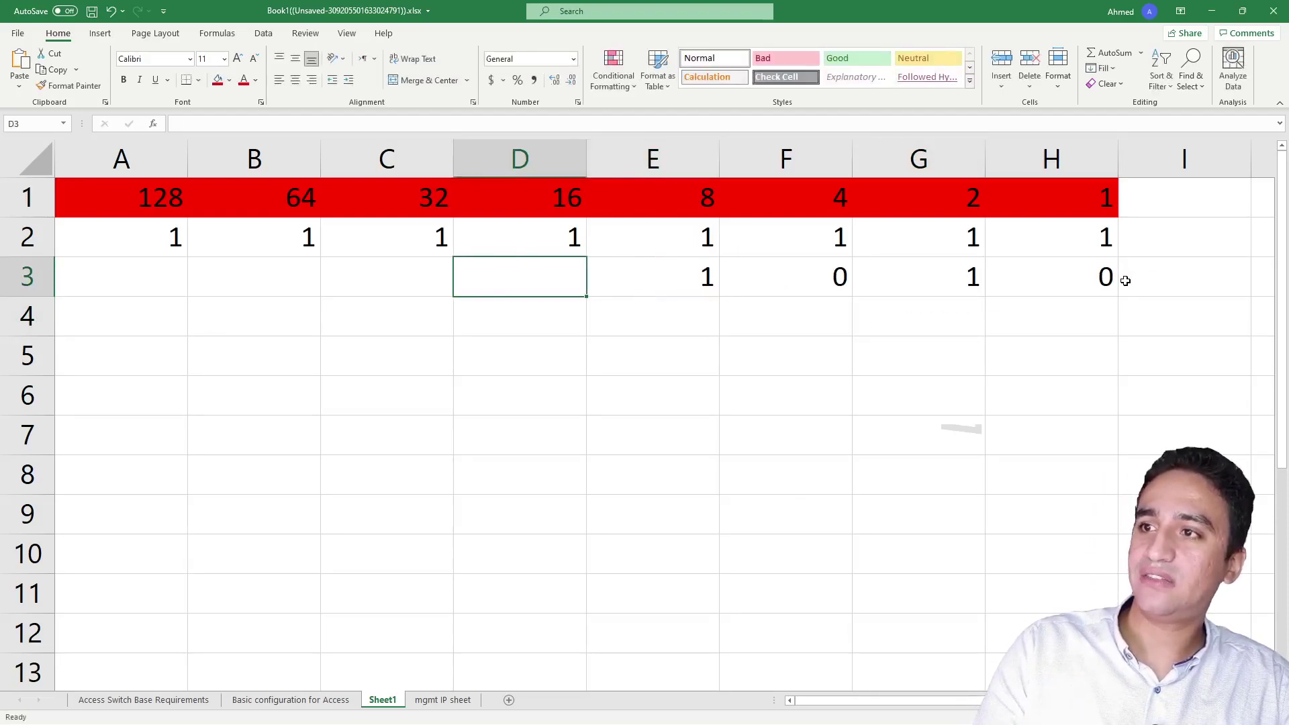
type("0")
key("Left")
type("0")
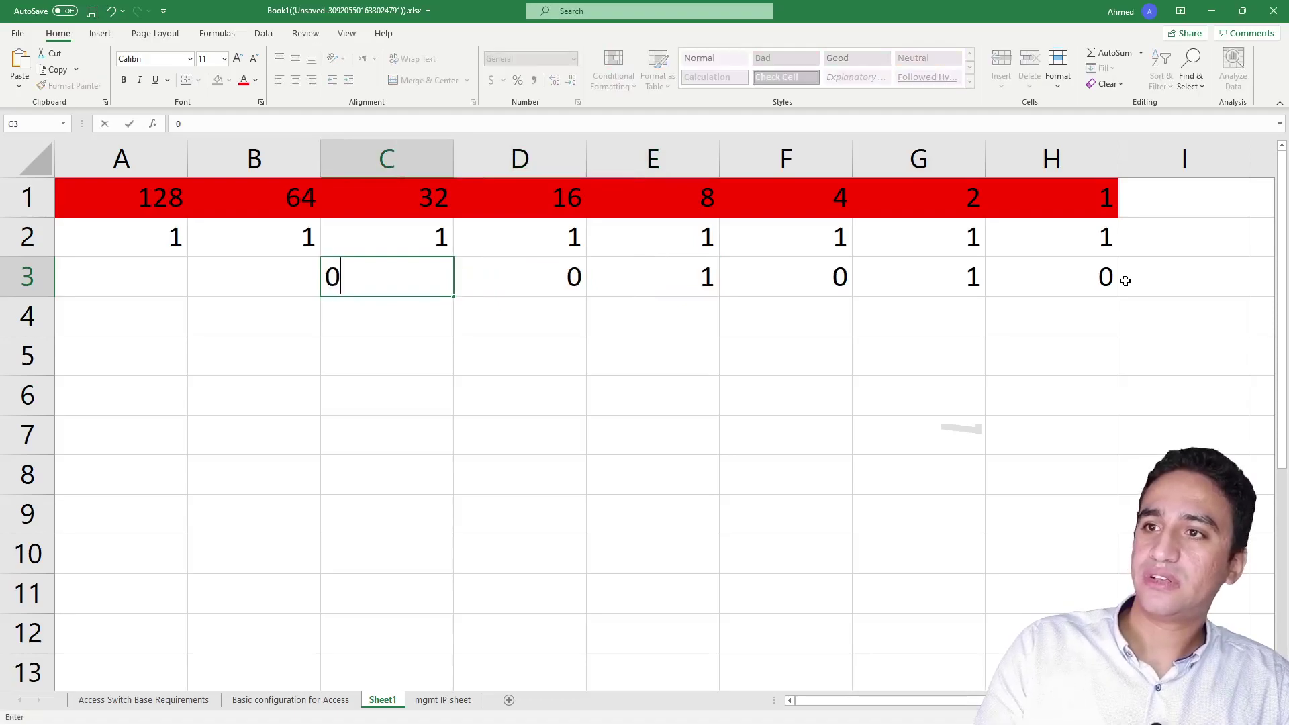
key("Left")
type("0")
key("Return")
key("Up")
key("Left")
type("0")
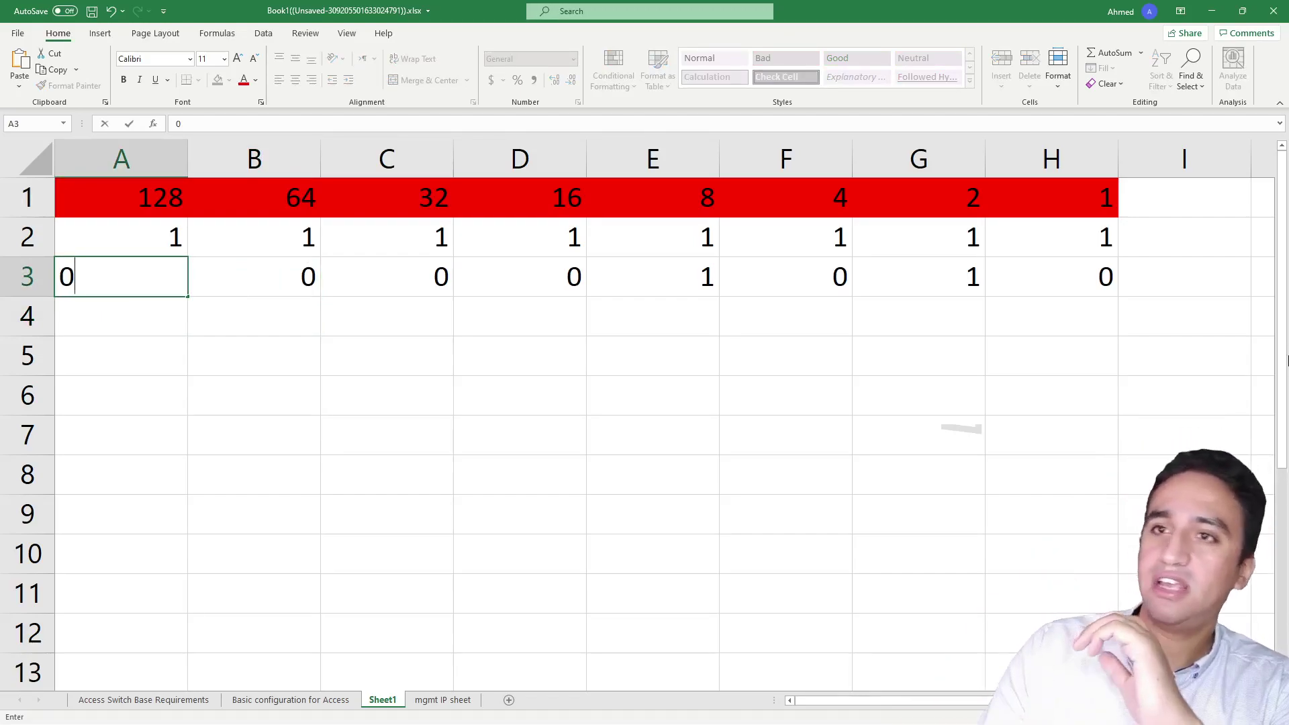
- Select the place values and the mask bits beneath them, including columns H, G and A, to point out how 255 is formed
left_click_drag(91, 224, 141, 204)
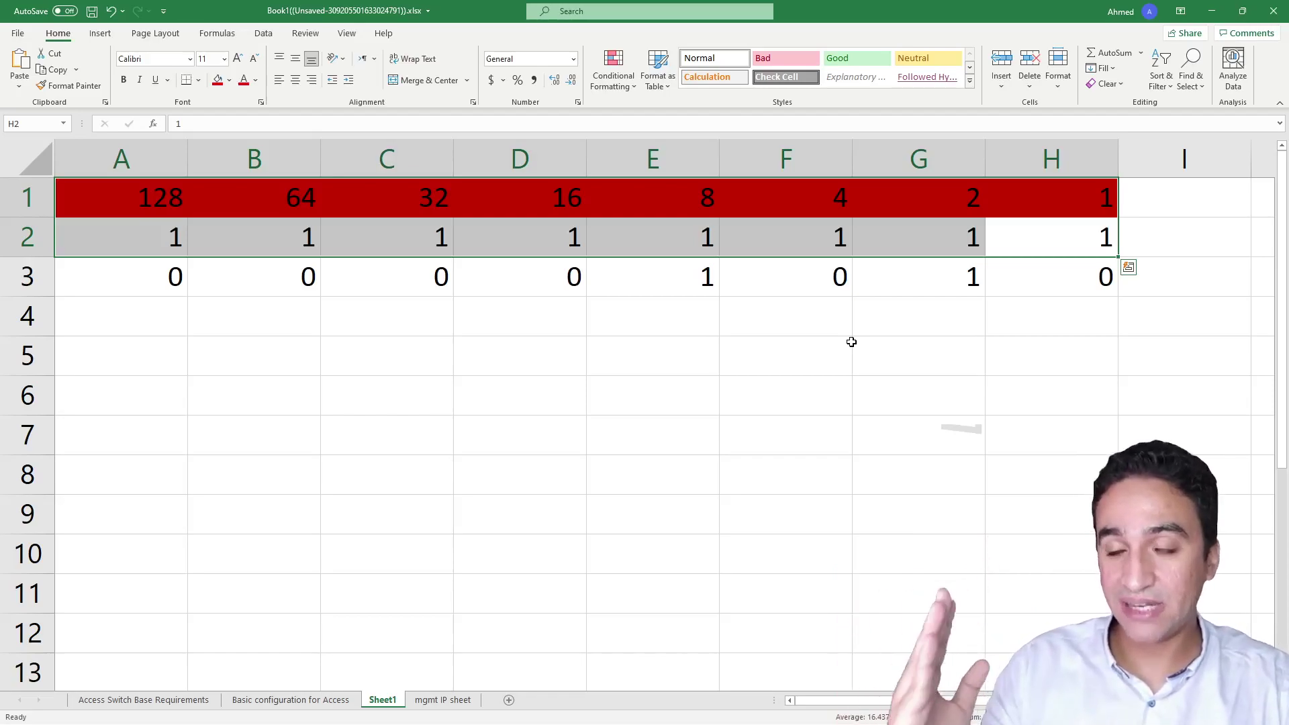
left_click_drag(1054, 195, 1060, 241)
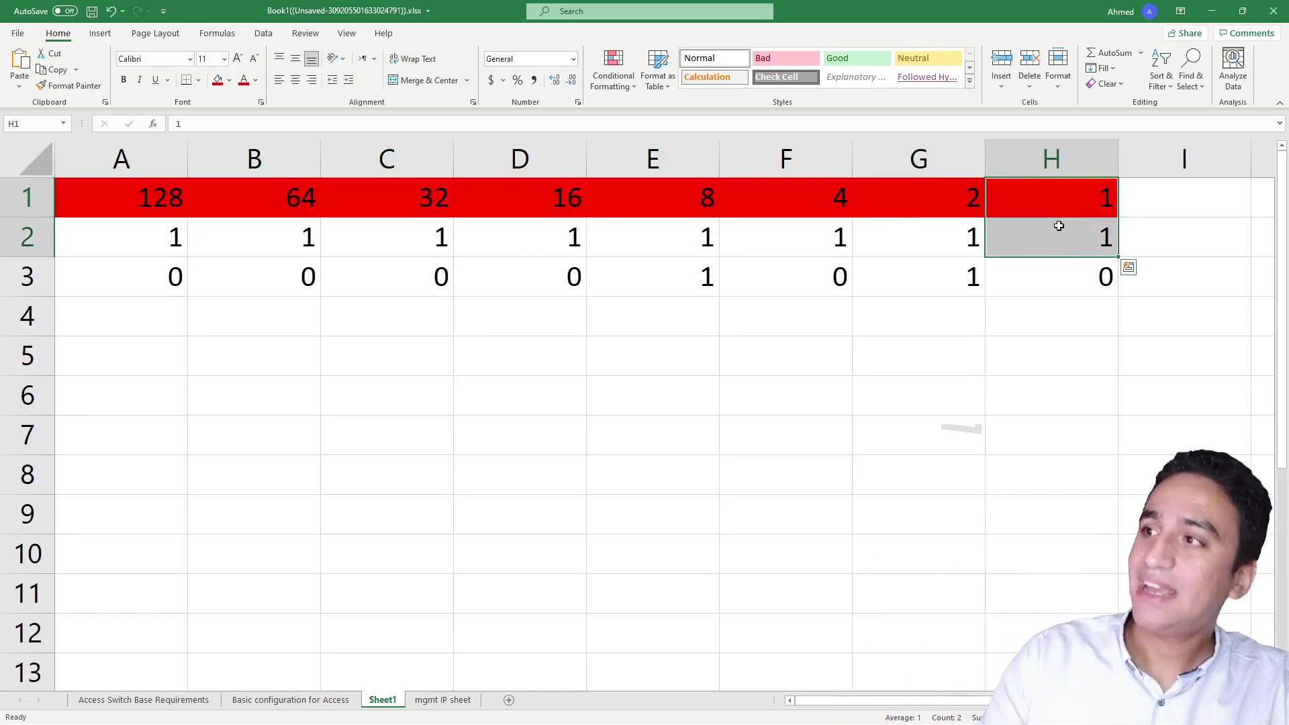
left_click(940, 172)
left_click_drag(938, 202, 937, 242)
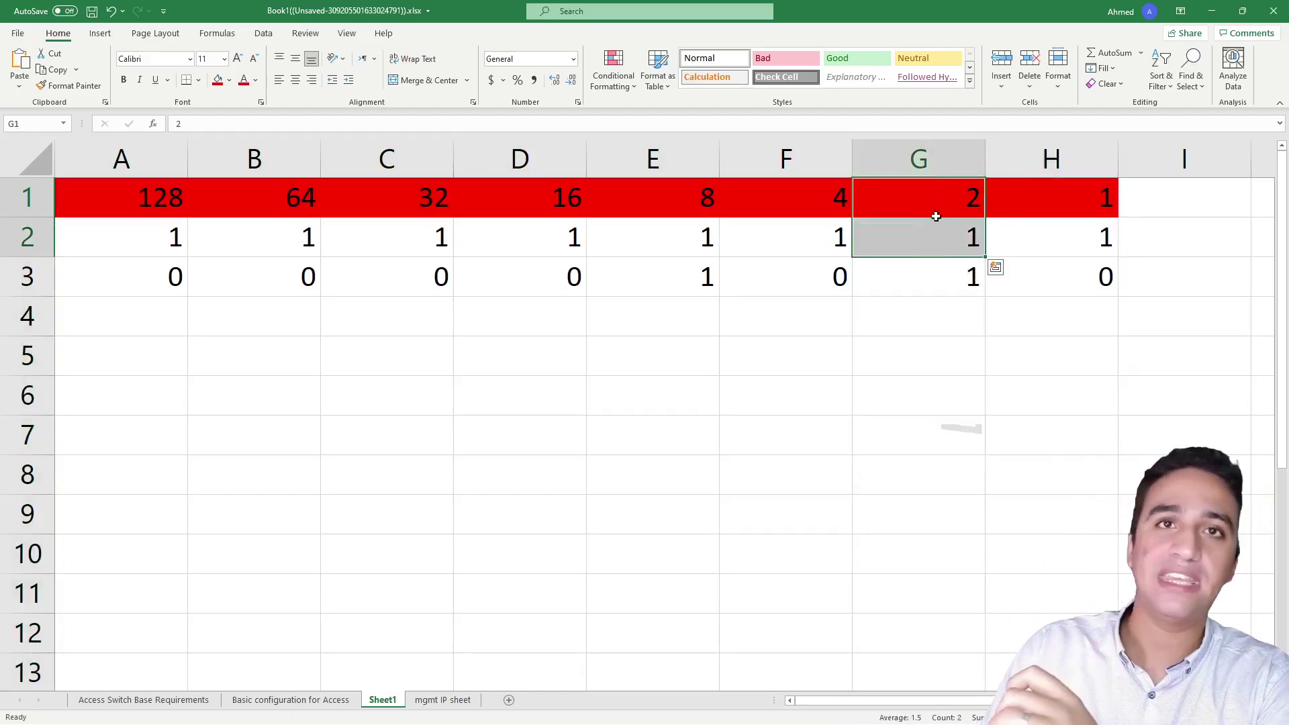
left_click_drag(1098, 245, 328, 253)
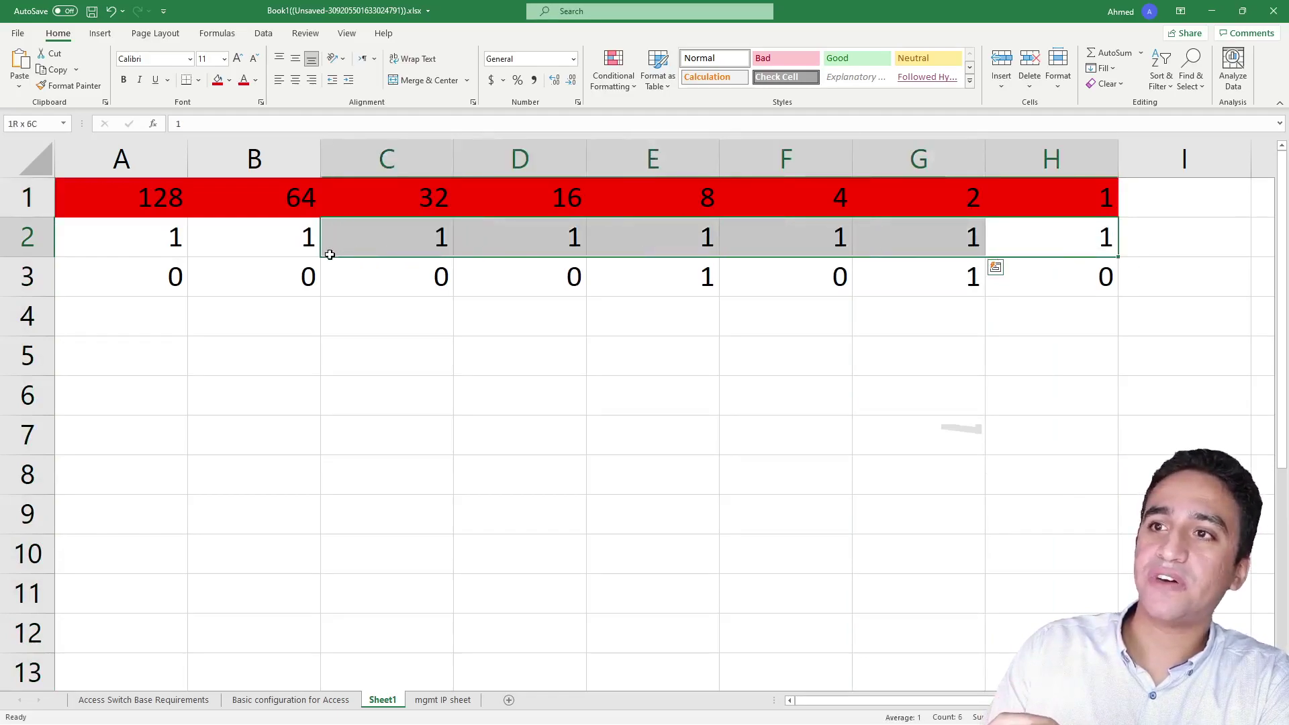
left_click(144, 242)
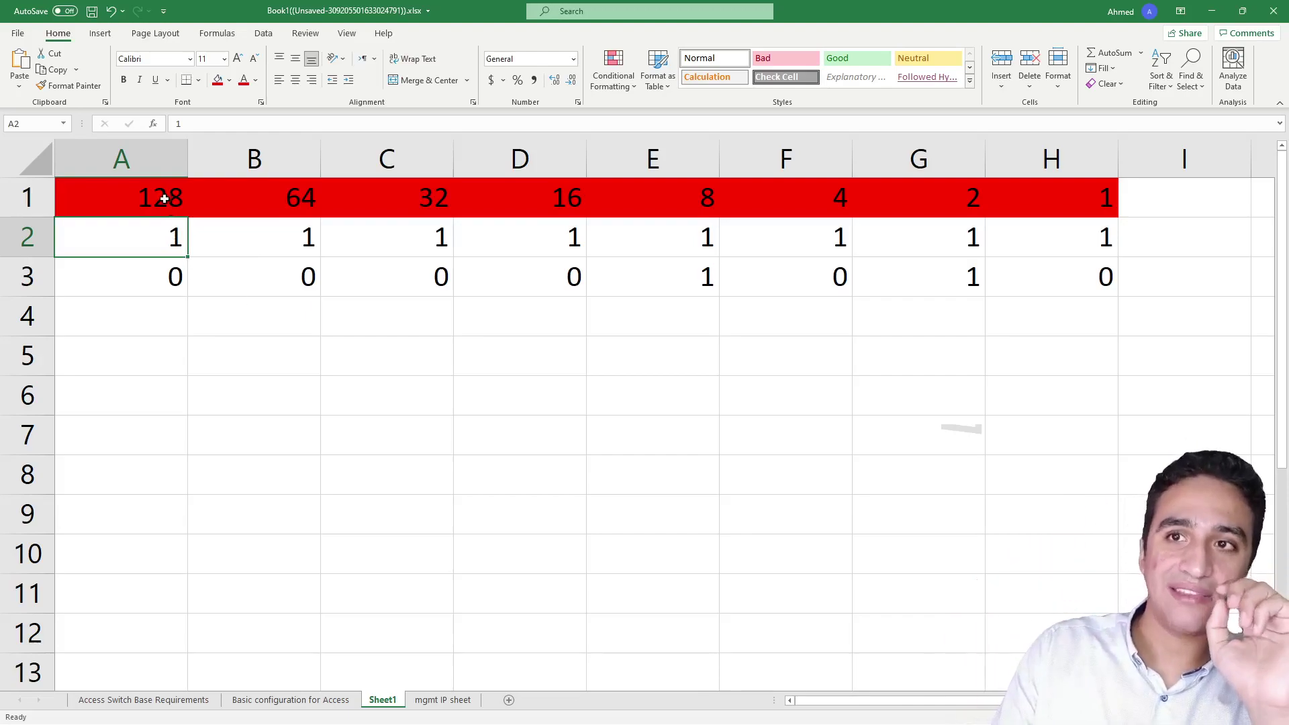
left_click_drag(164, 200, 101, 241)
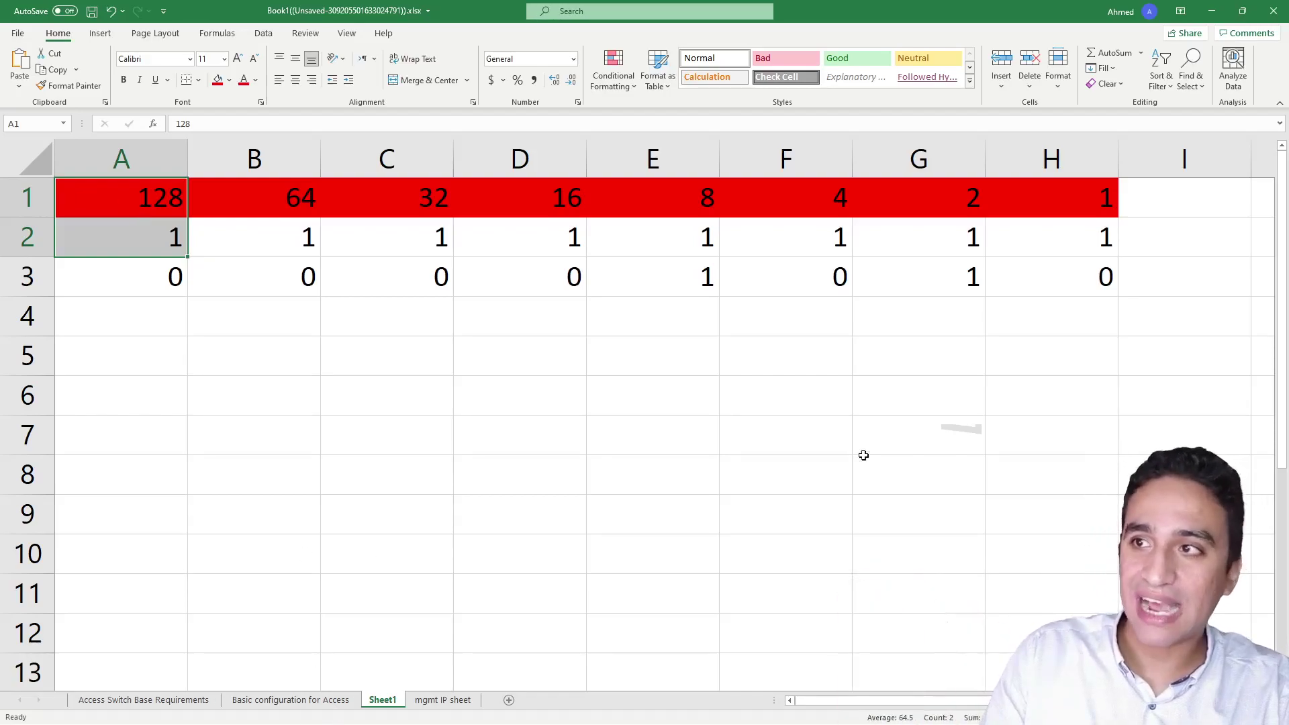
- Select the individual place values 8, 4, 2 and 1 in row 1 to point out their weights
left_click(698, 190)
left_click(978, 181)
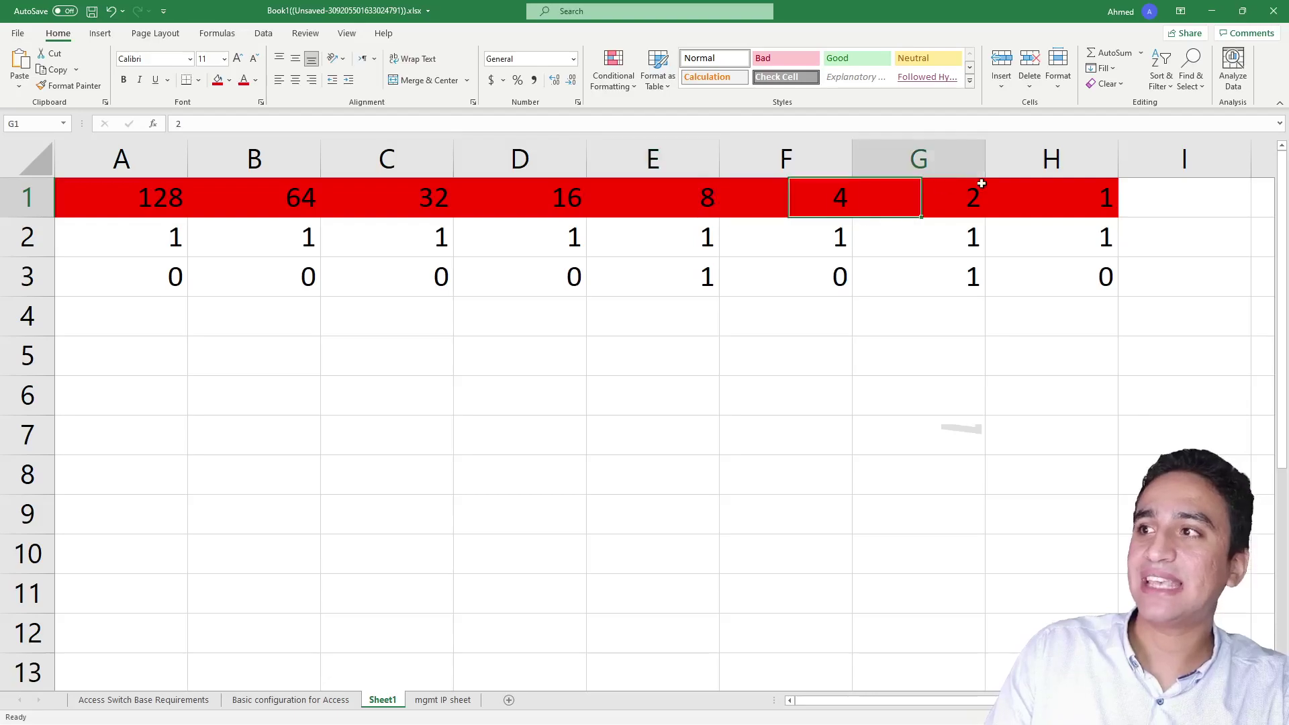
left_click(691, 202)
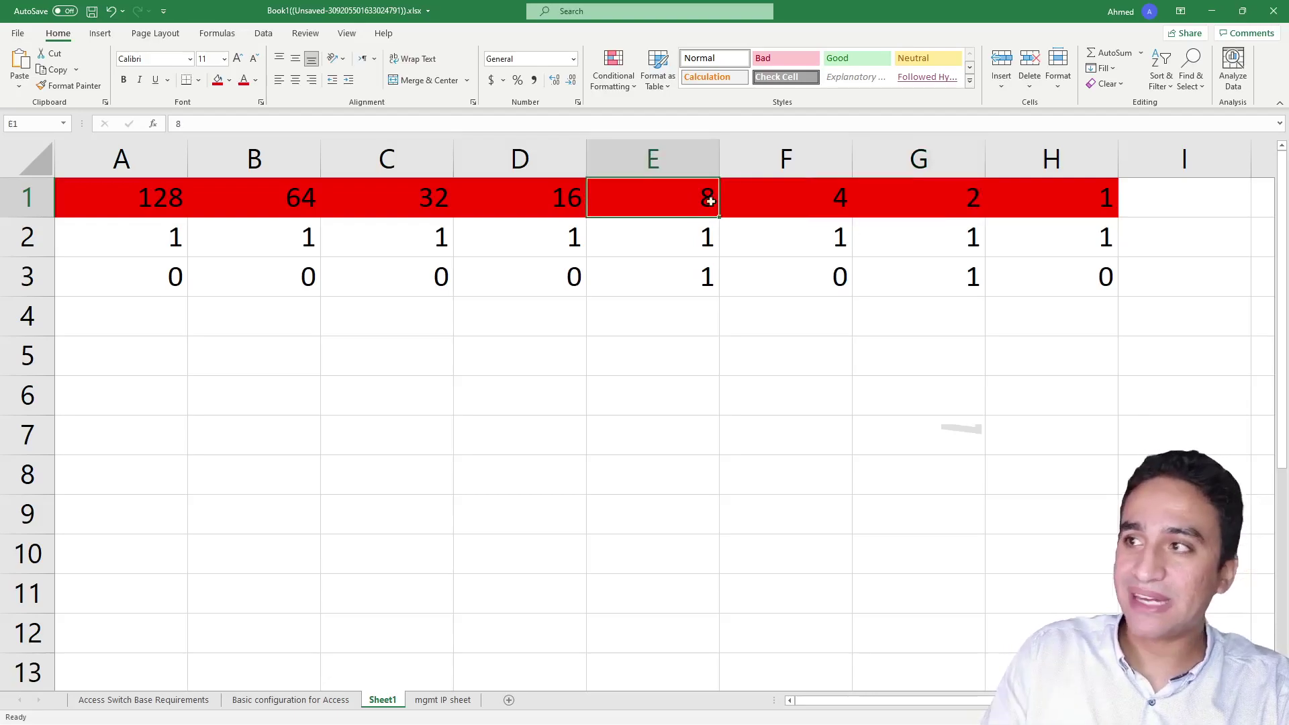
left_click(1101, 204)
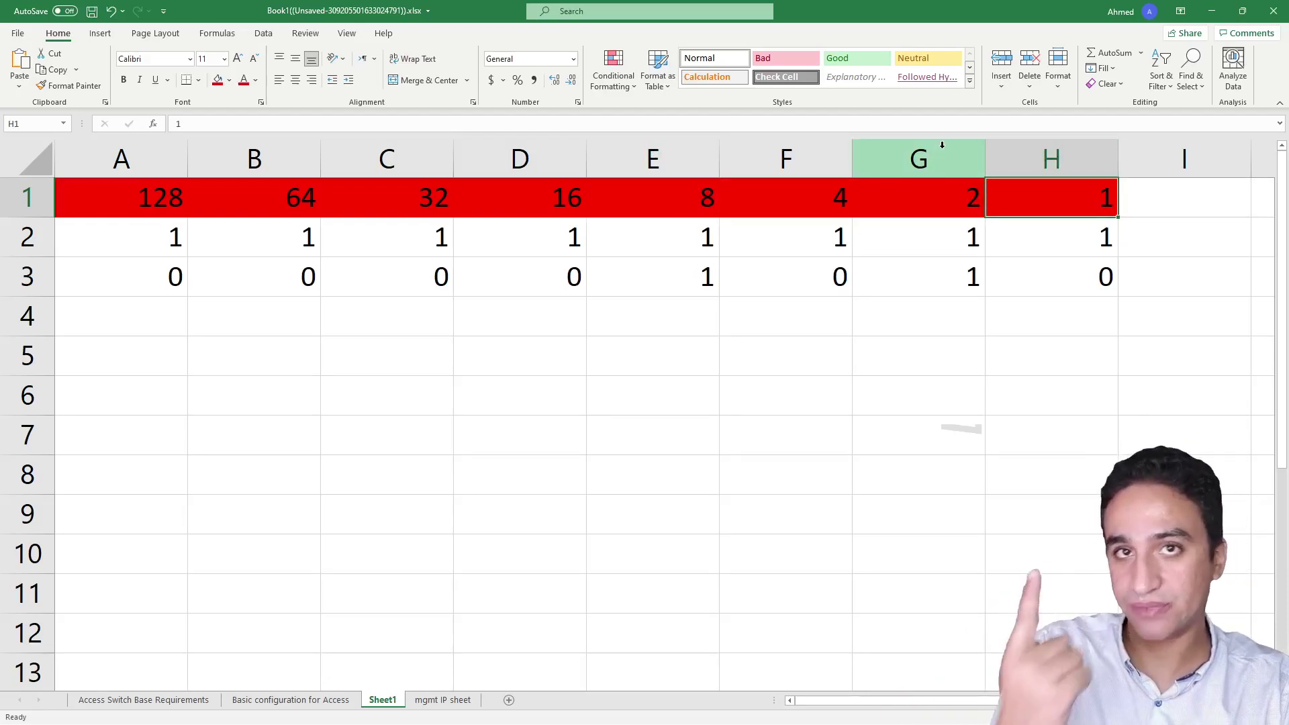
left_click(815, 195)
left_click(942, 203)
left_click(1055, 202)
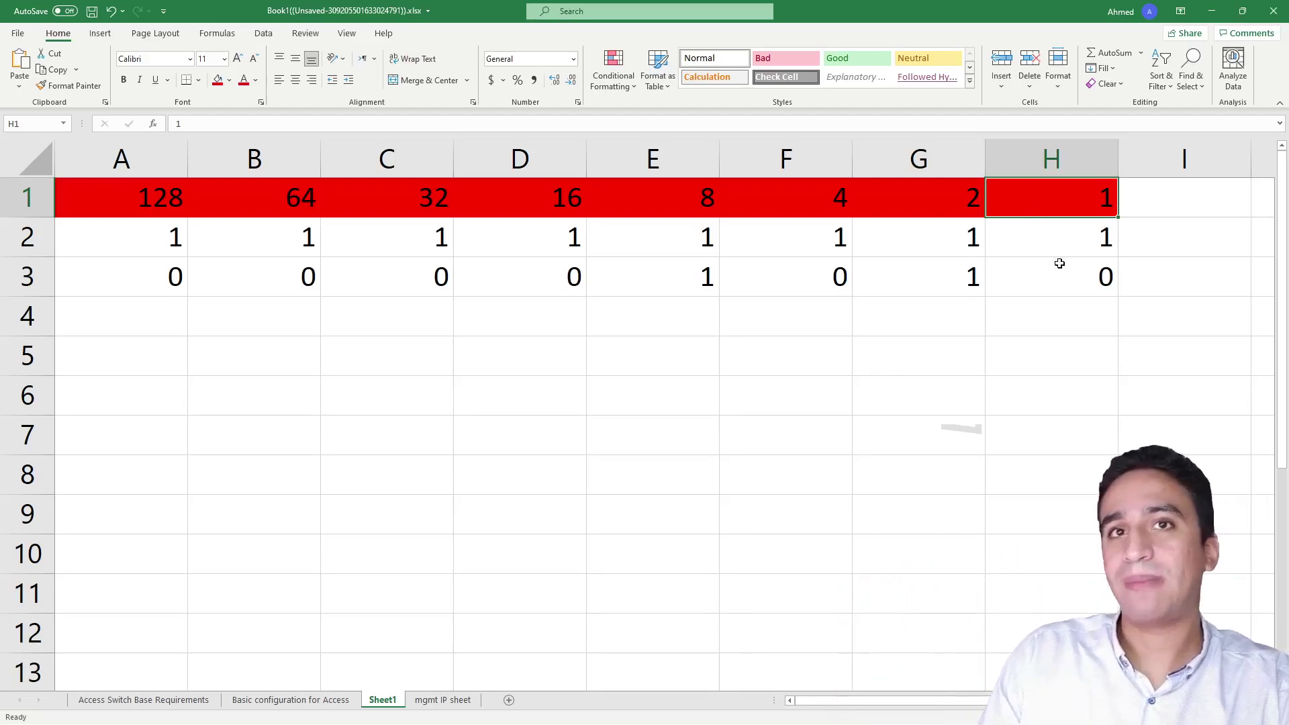
- Select the place values with the mask bits in rows 1 and 2, and the two bits G2 and G3 for comparison
left_click_drag(990, 197, 124, 251)
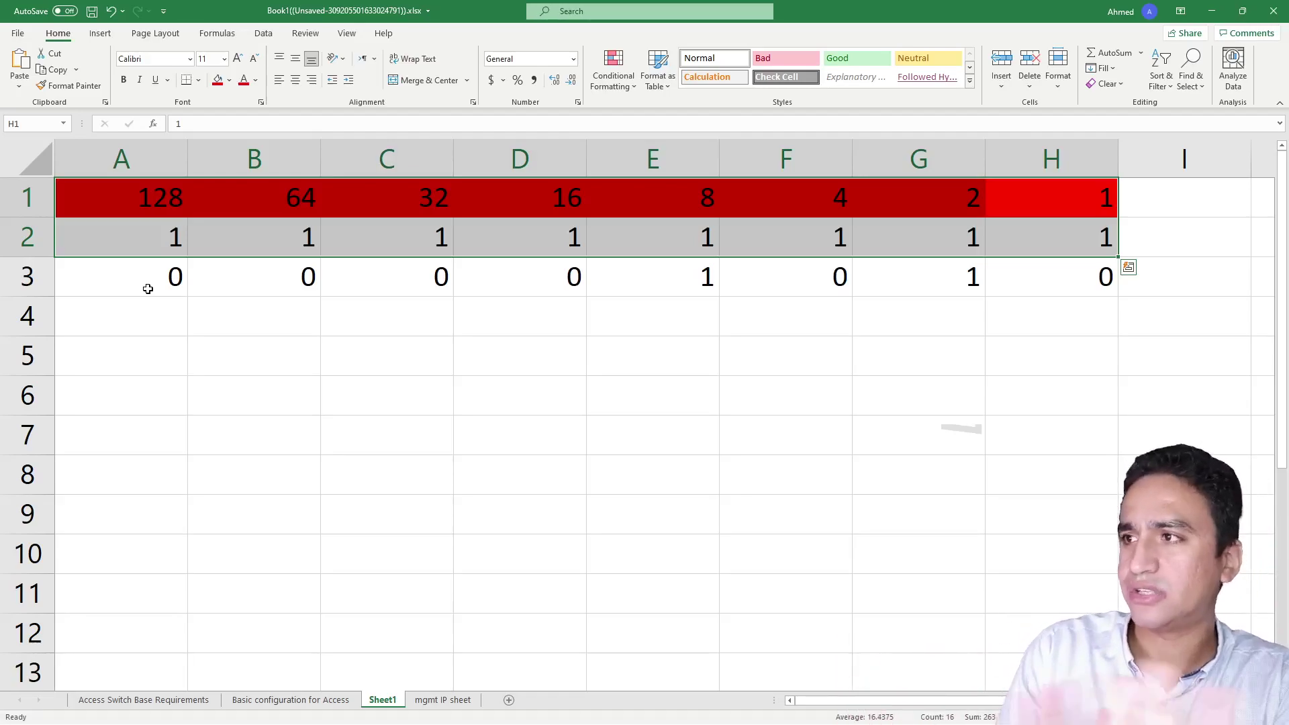
left_click(969, 437)
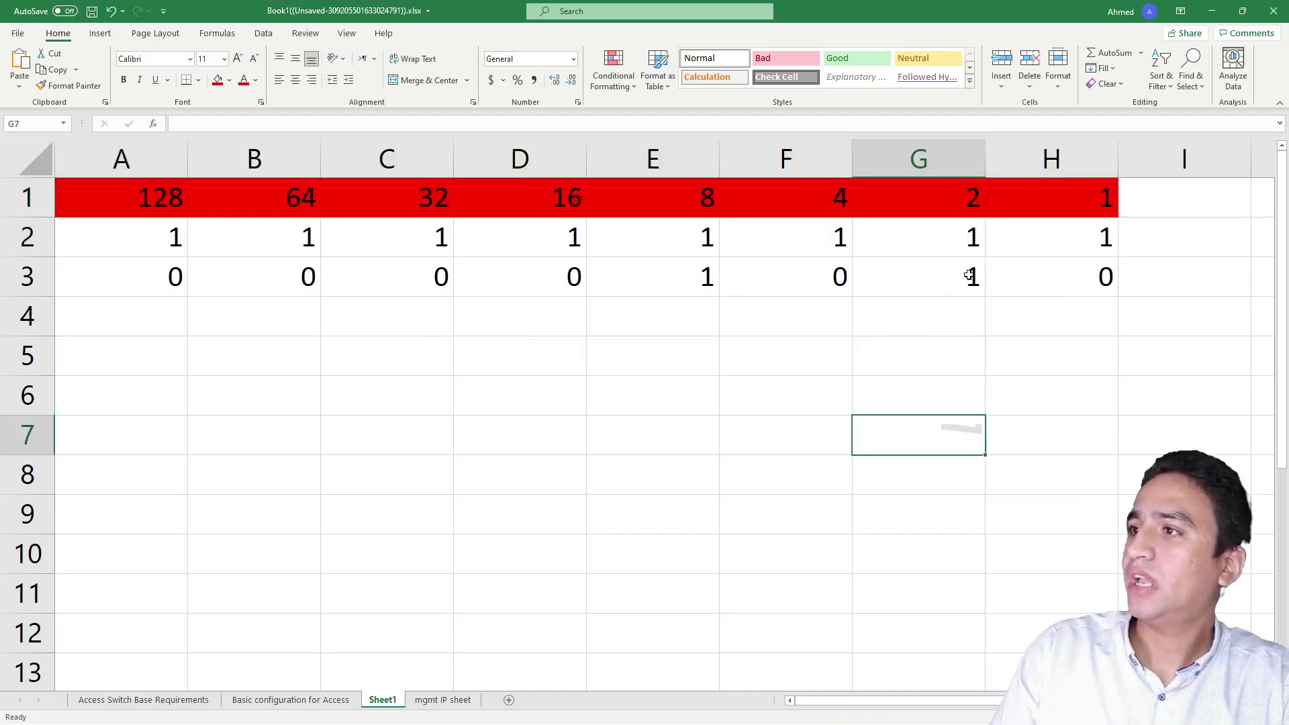
left_click(951, 239)
left_click(937, 292)
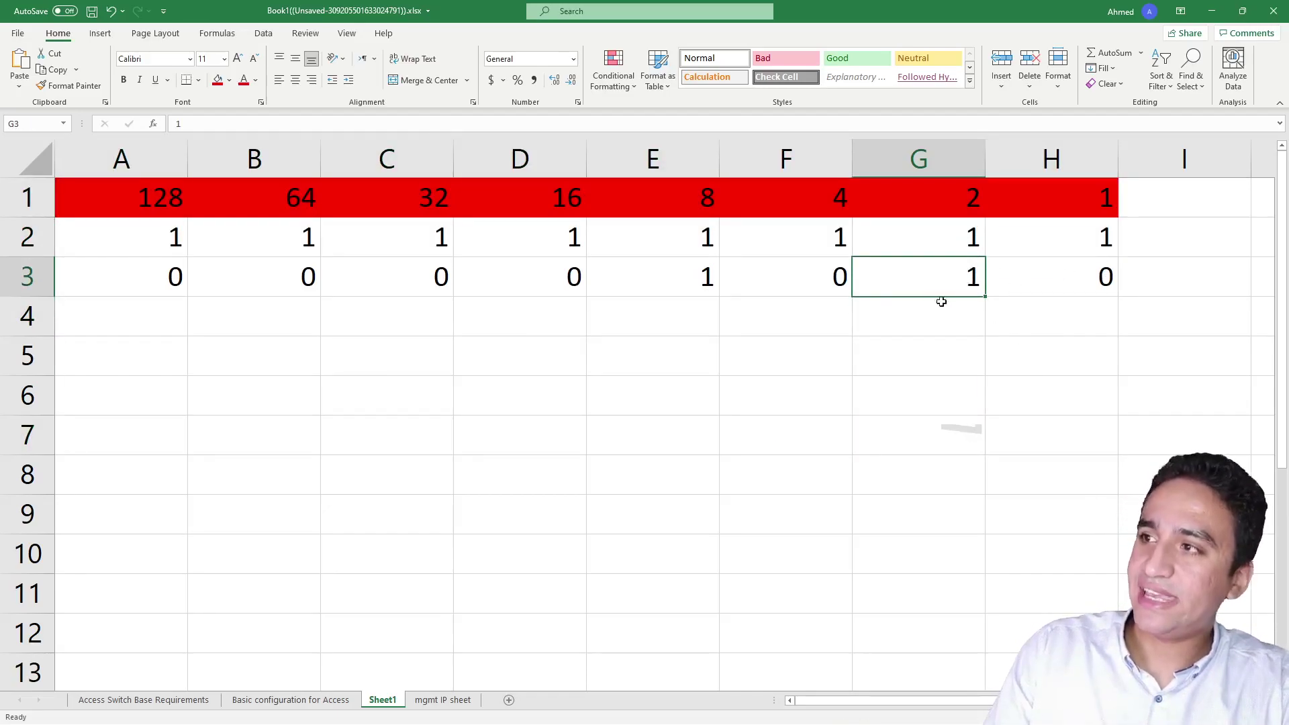
- Apply the Neutral style to A4:H4, merge and center the cells, and enter the label XOR
left_click_drag(1101, 306, 51, 306)
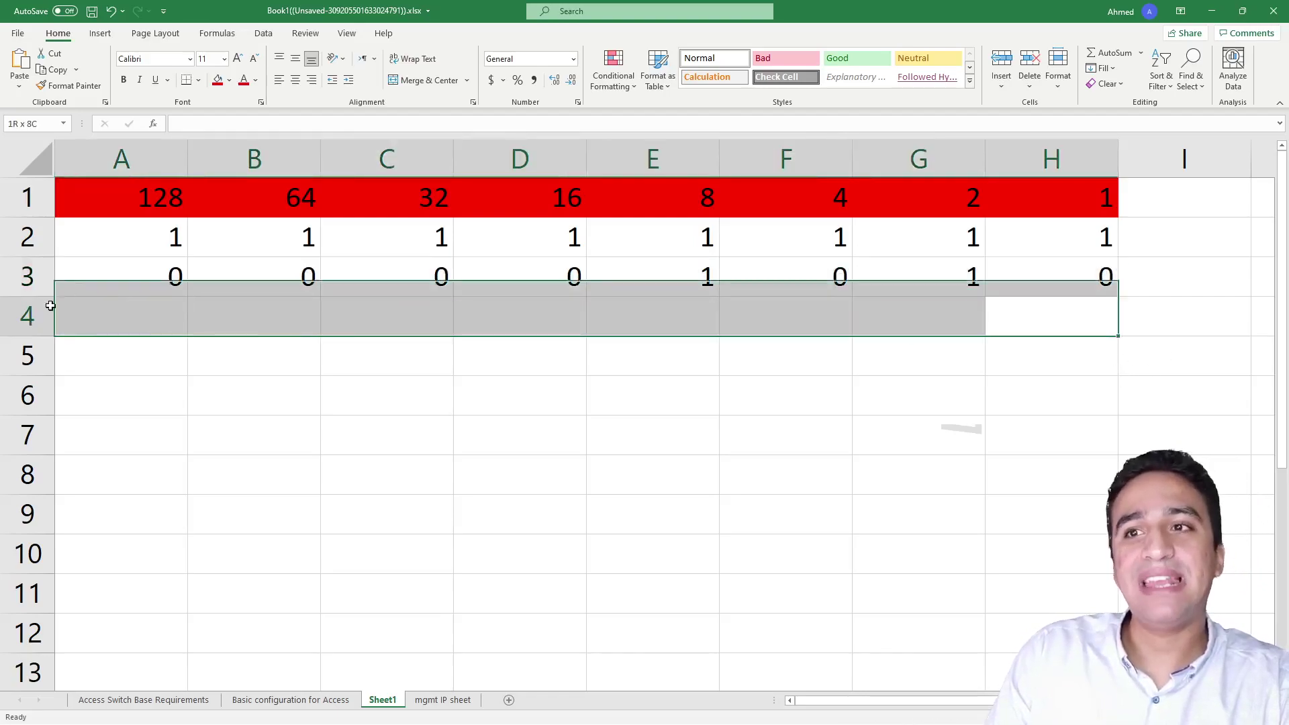
left_click(926, 58)
left_click(429, 80)
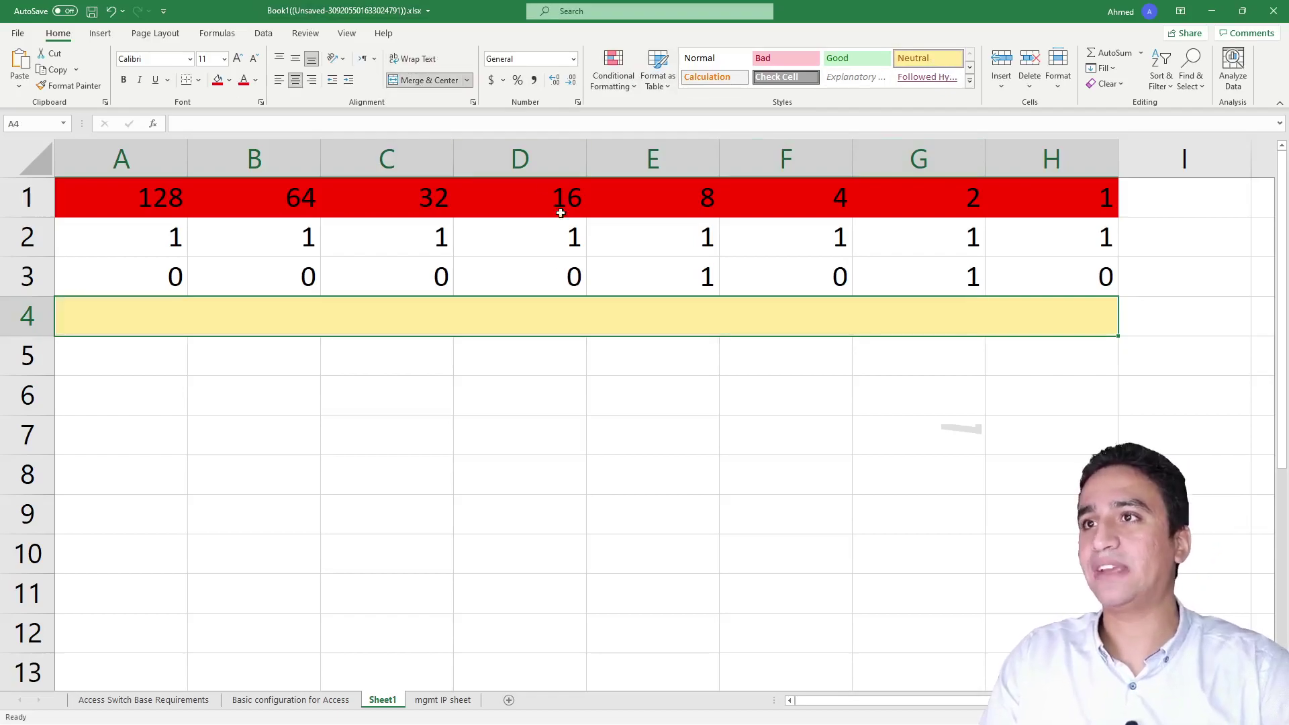
type("XOR")
key("Return")
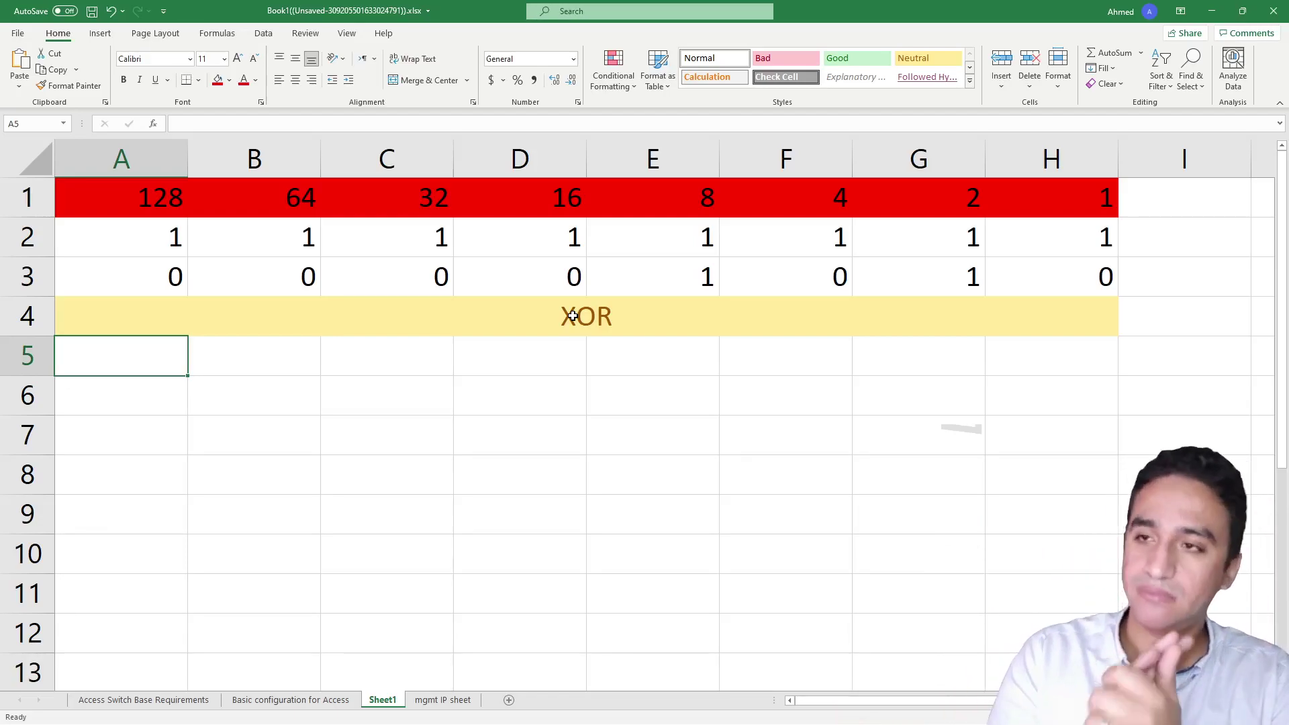
- Enter the XOR result bits 0 0 0 0 1 0 1 0 in cells A5 to H5
left_click(1044, 356)
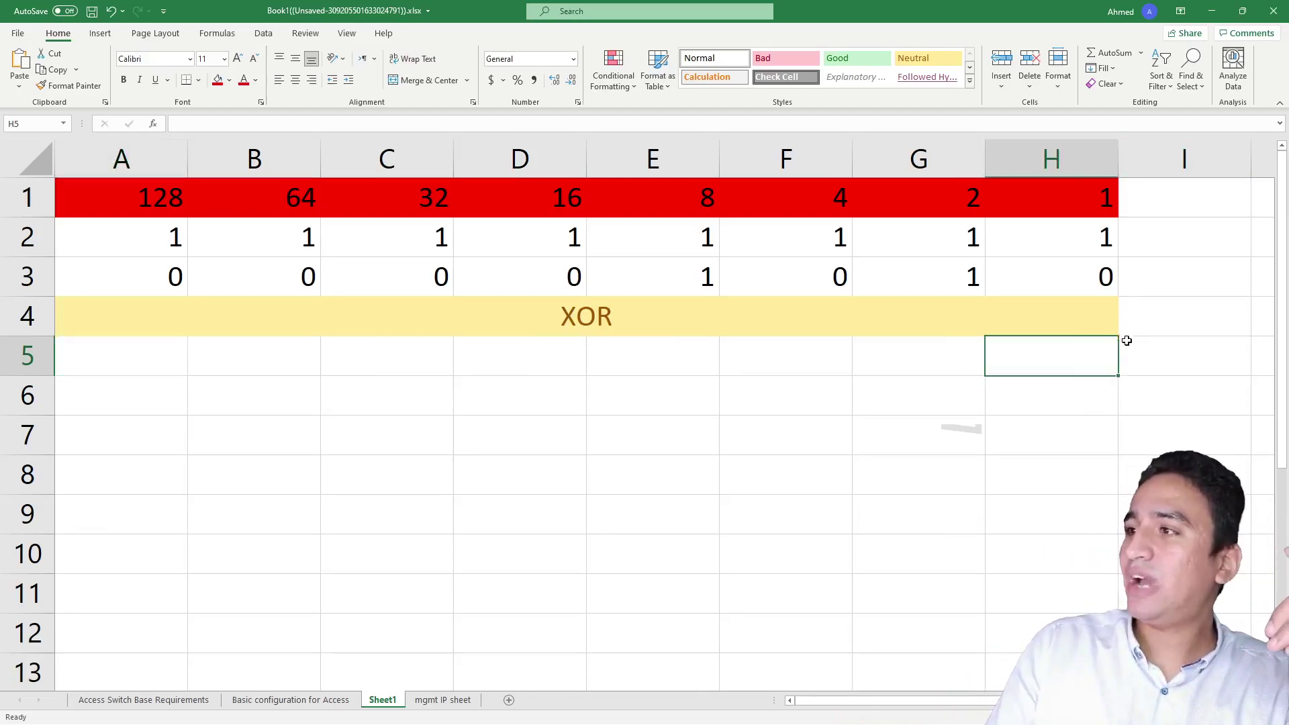
type("0")
key("Left")
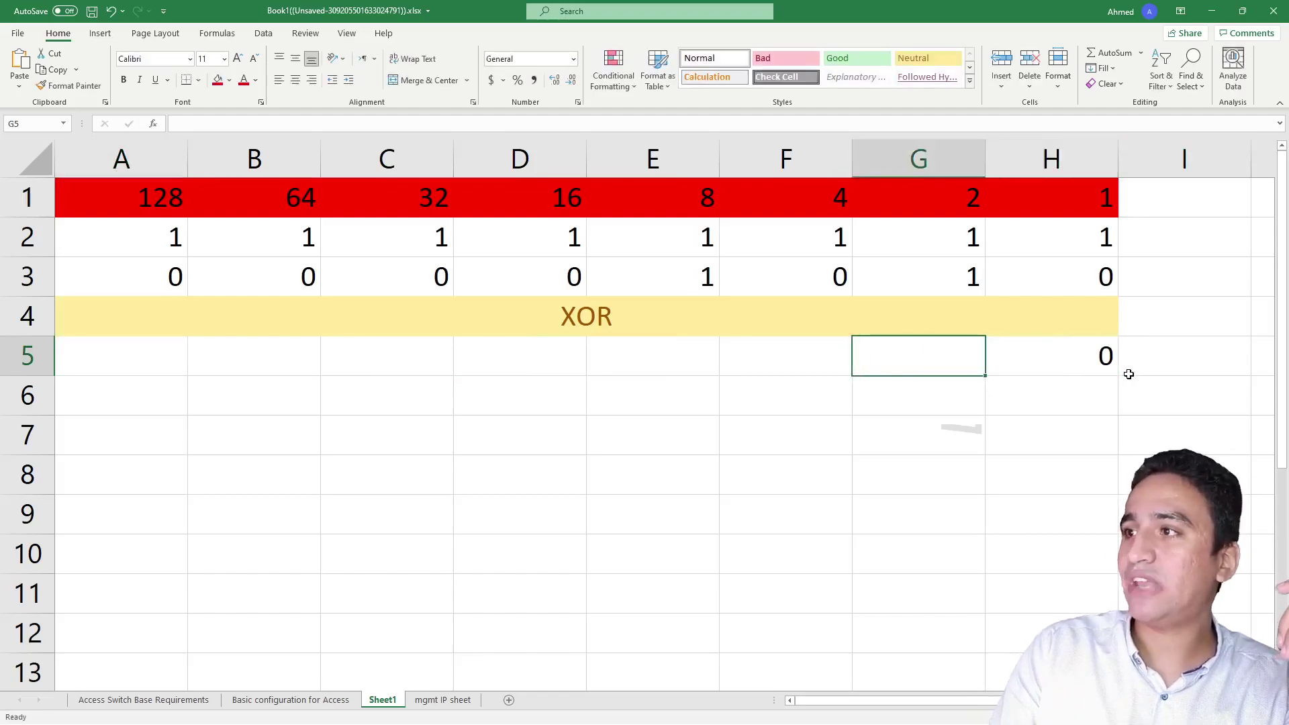
type("1")
key("Left")
type("0")
key("Left")
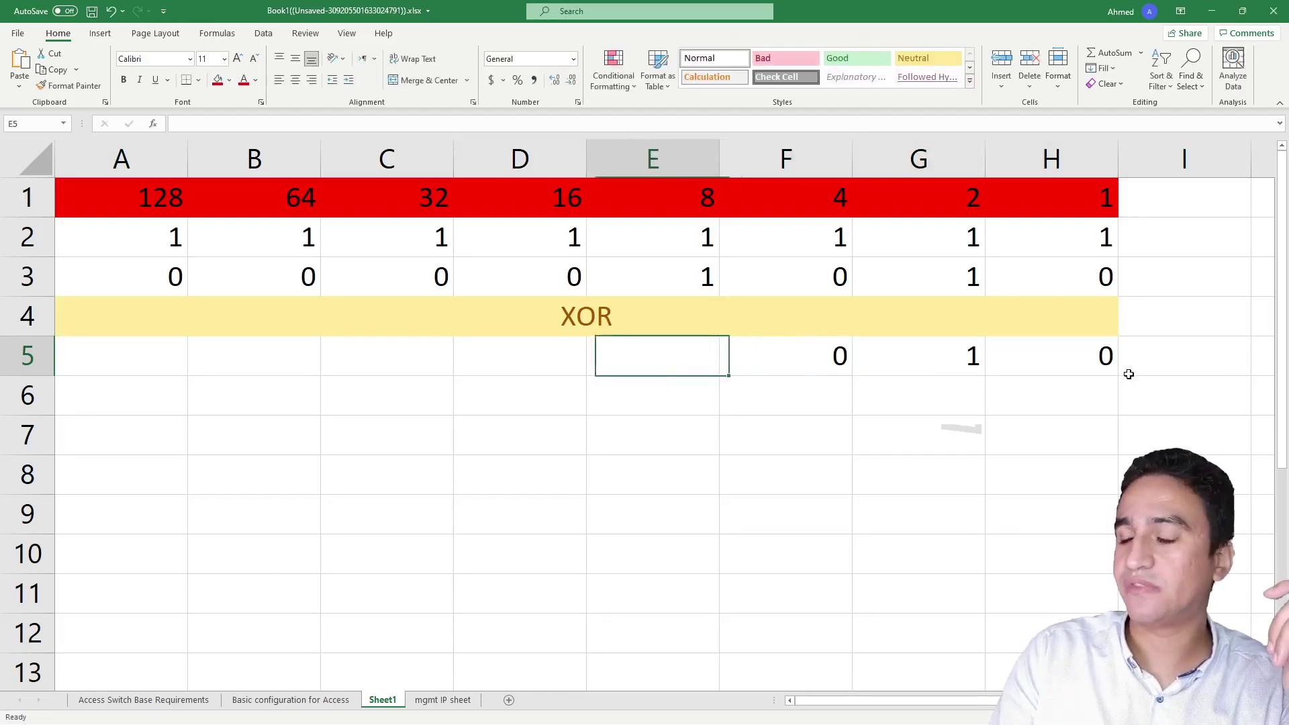
type("1")
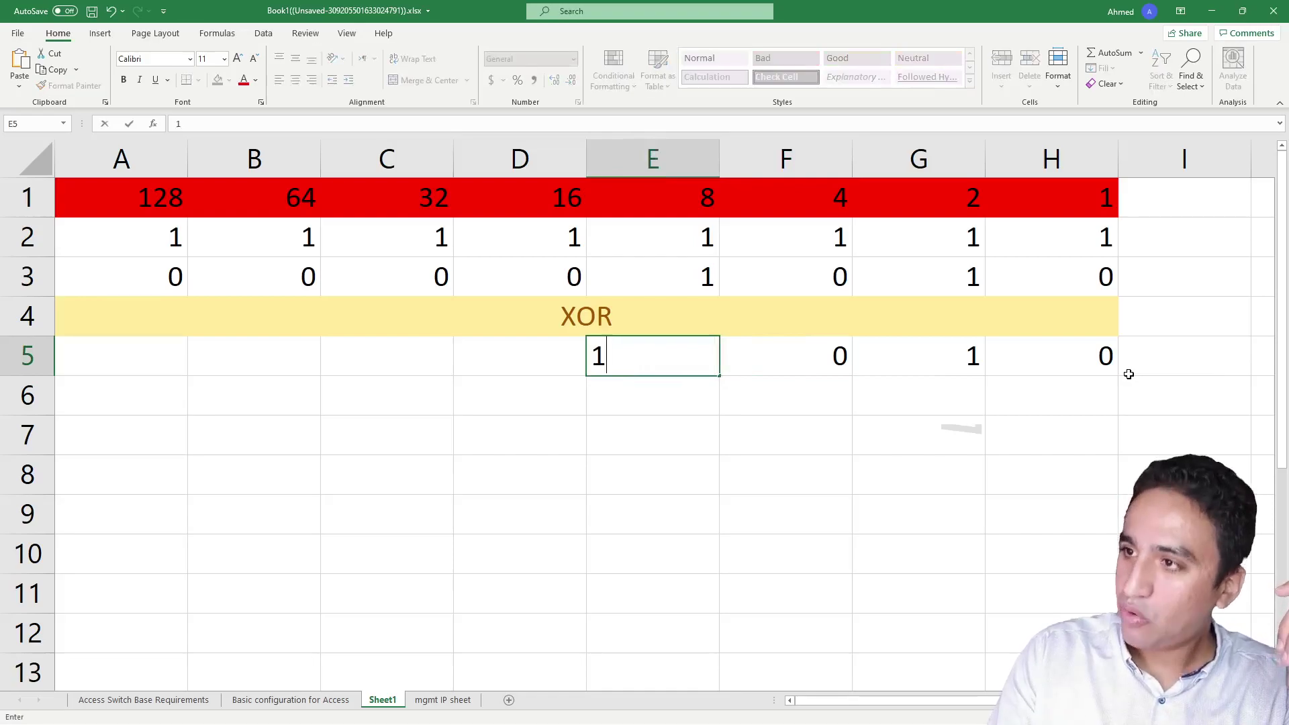
key("Left")
type("0")
key("Left")
type("0")
key("Left")
type("0")
key("Left")
type("0")
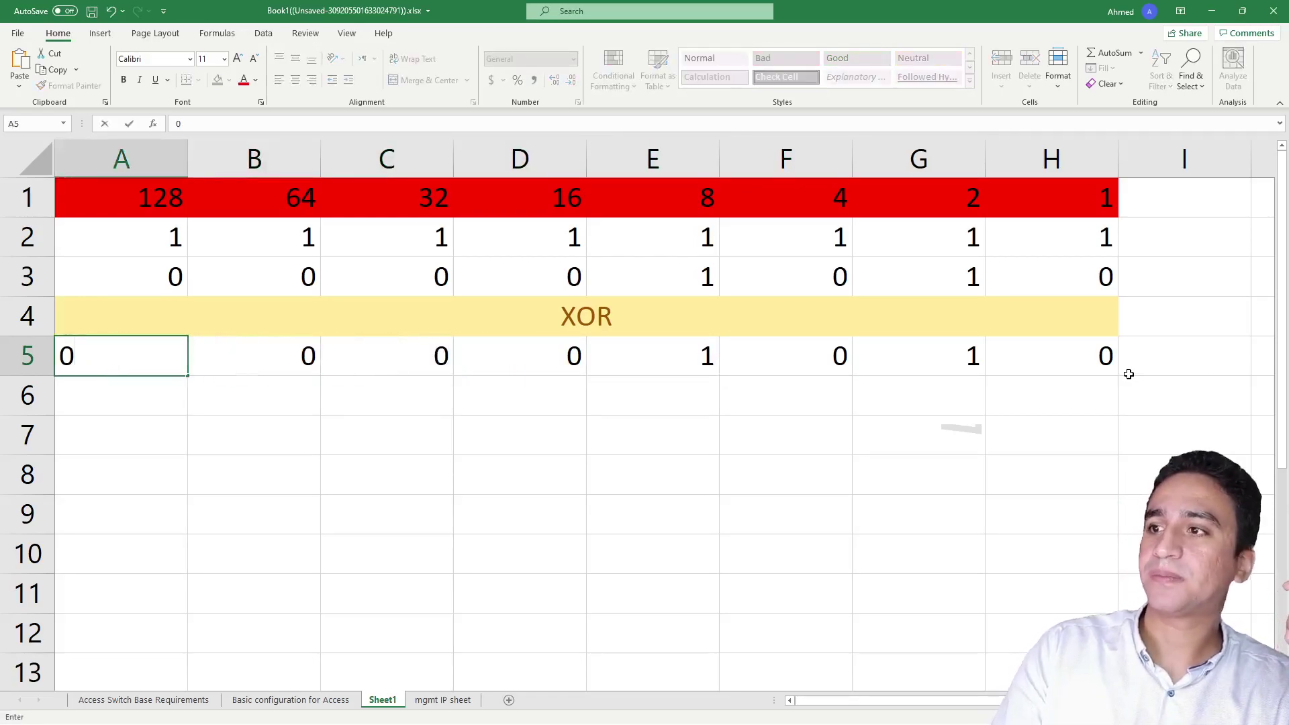
left_click(164, 402)
- Enter the decimal equivalents beside the bit rows: 255 in I2 and 10 in I3
left_click_drag(1104, 392, 111, 384)
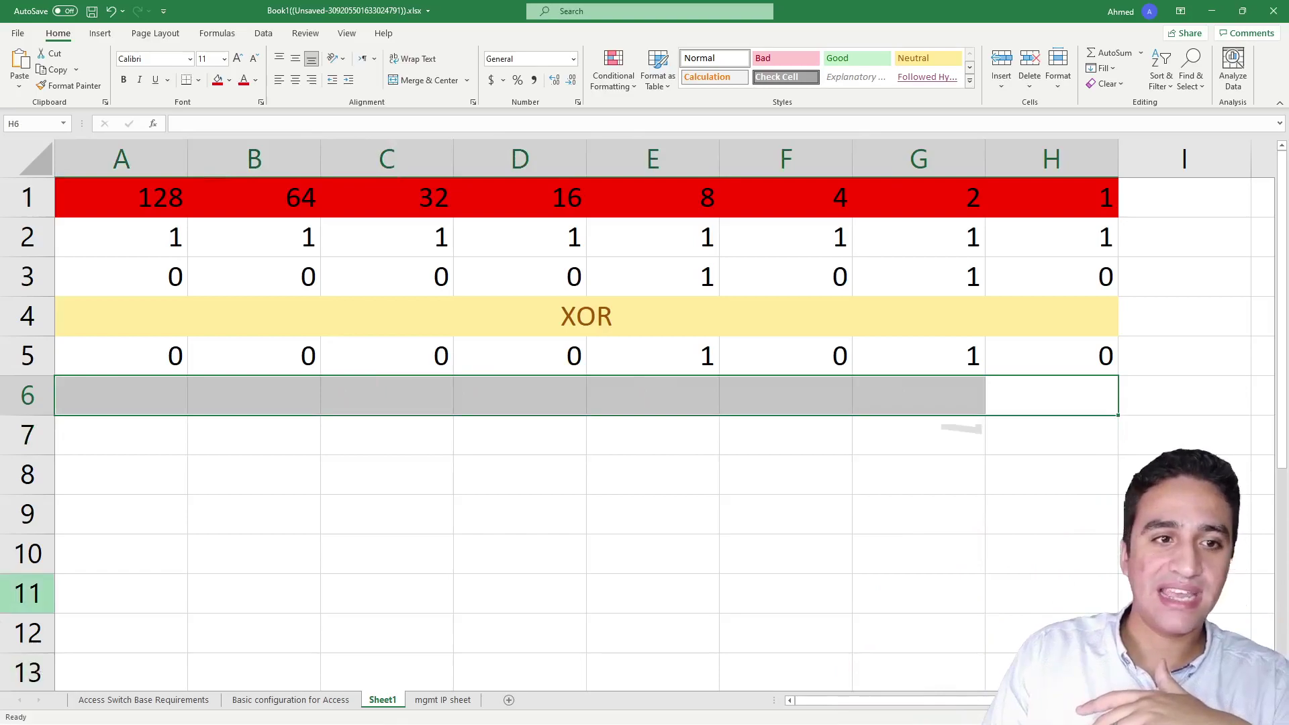
left_click_drag(172, 234, 397, 253)
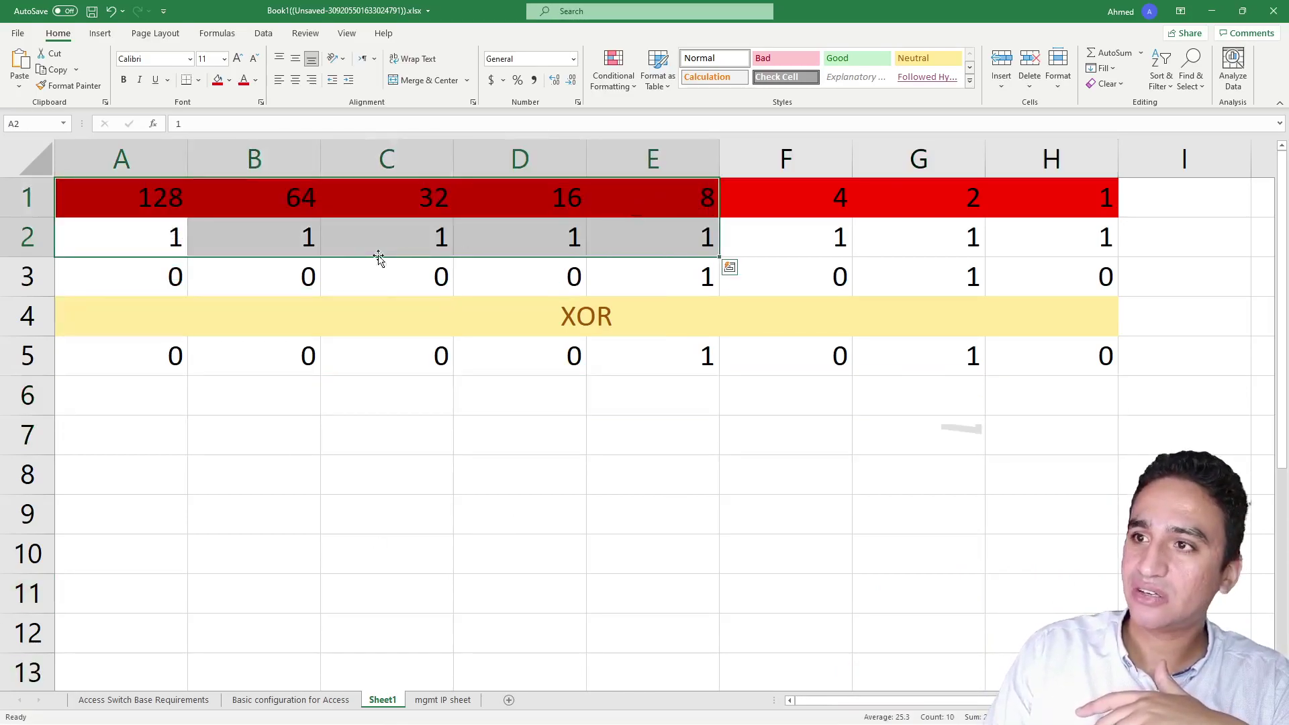
left_click_drag(106, 264, 1191, 263)
type("10")
key("Up")
type("255")
key("Return")
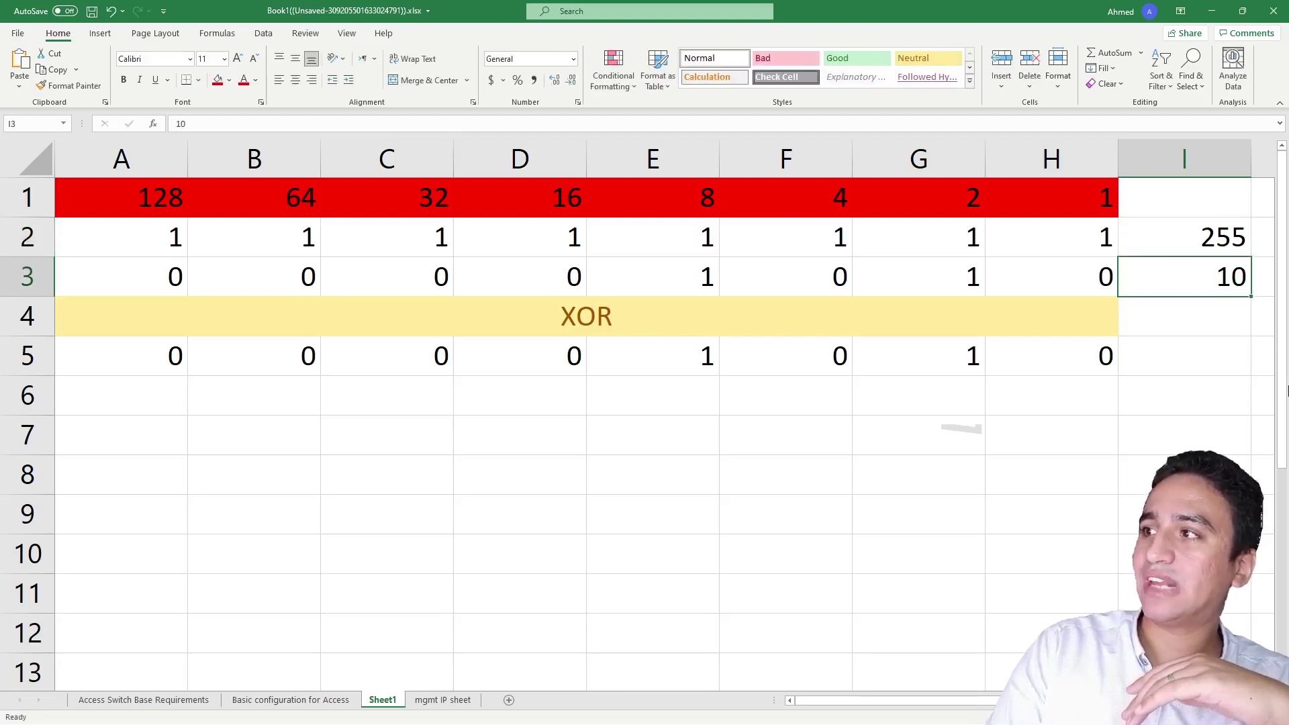
- Select the decimal values in I2:I3 for comparison and enter the XOR result 10 in I5
left_click_drag(1211, 239, 1212, 277)
left_click(1217, 340)
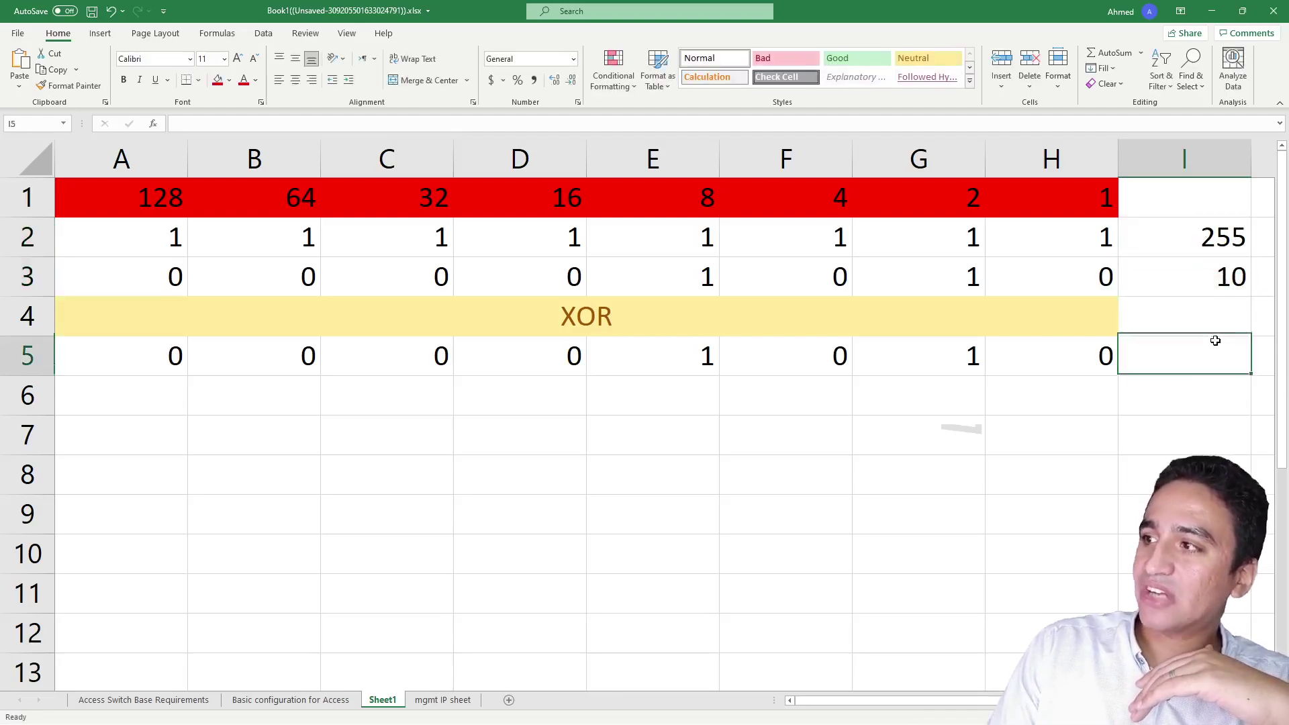
type("10")
key("Return")
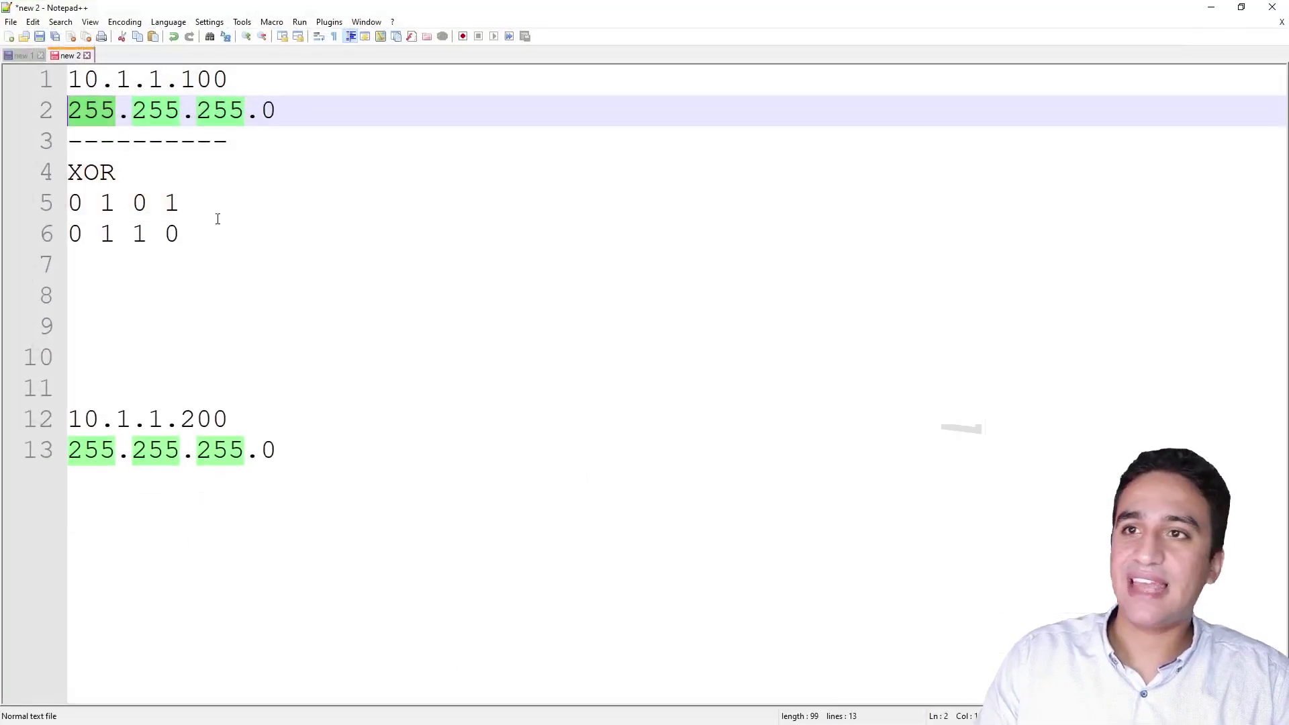
- Insert a new line below the dashed separator and start the result with the first octet, "10."
left_click(260, 176)
left_click(282, 143)
key("Return")
type("10.")
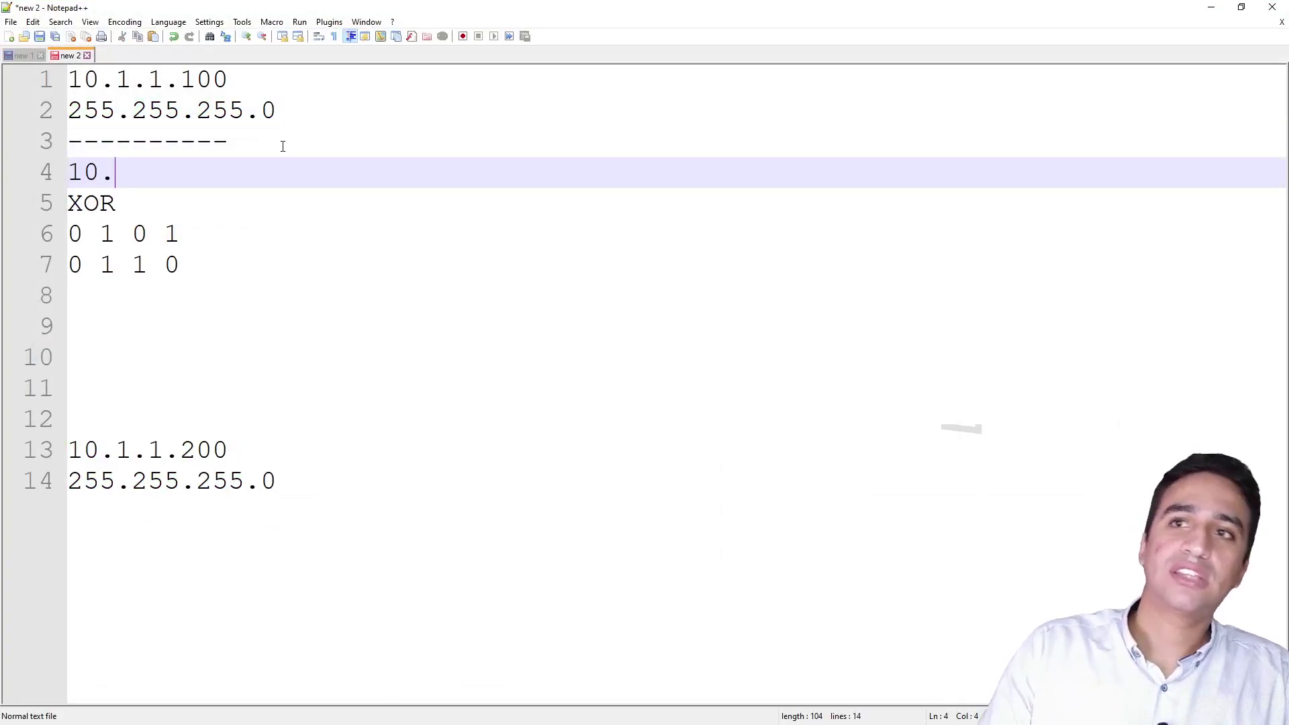
- Highlight the second octet of the mask for comparison and add 1 as the second octet of the result line
double_click(117, 80)
left_click_drag(131, 110, 160, 111)
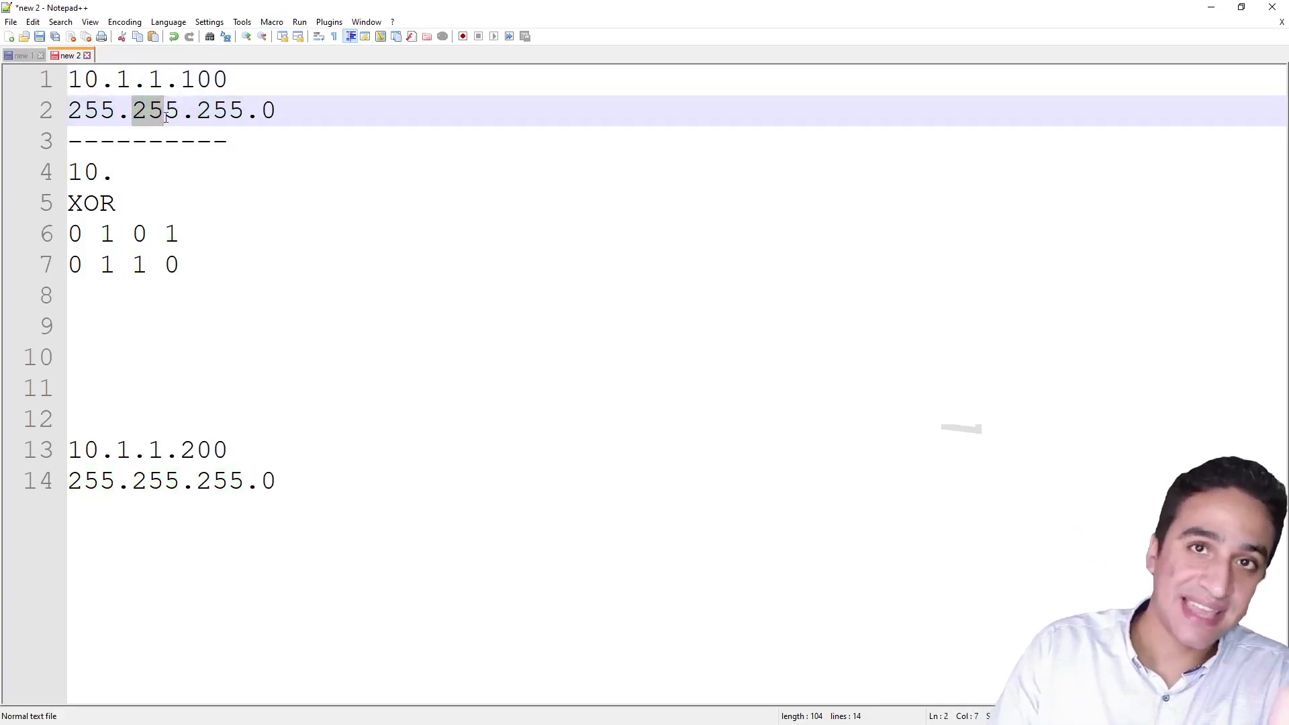
left_click(152, 165)
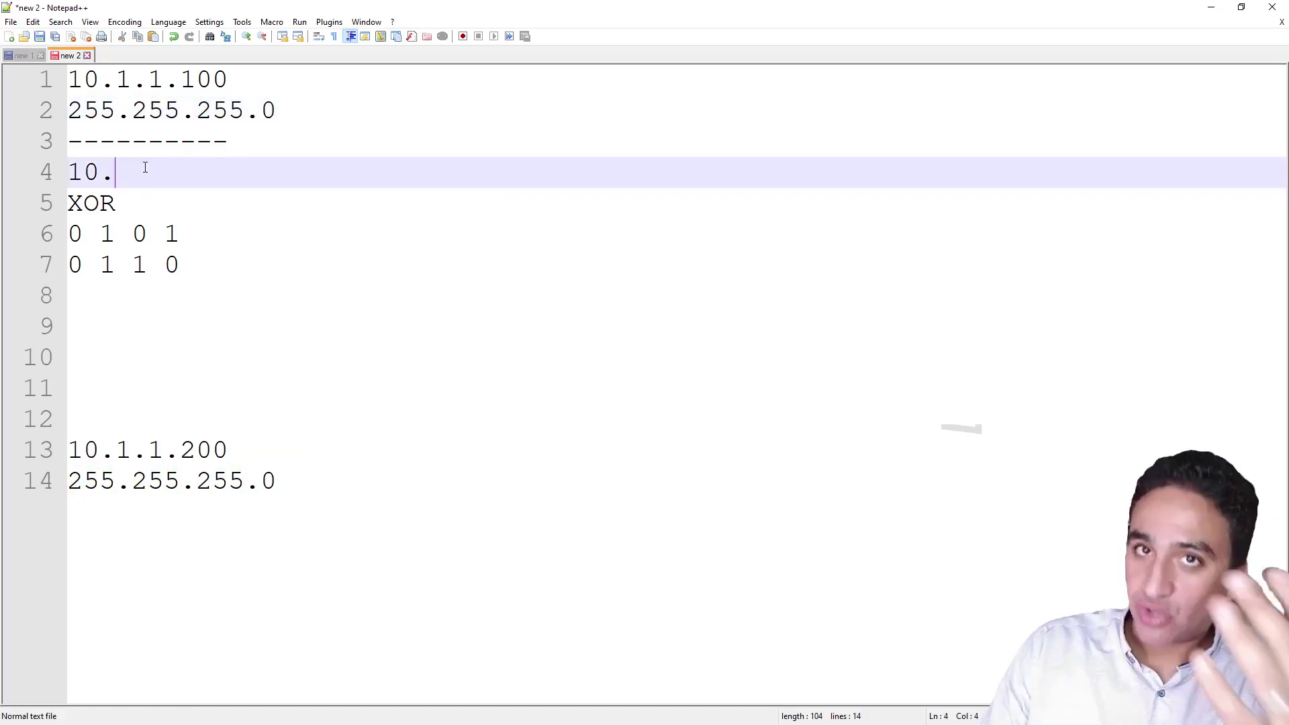
left_click_drag(127, 110, 158, 111)
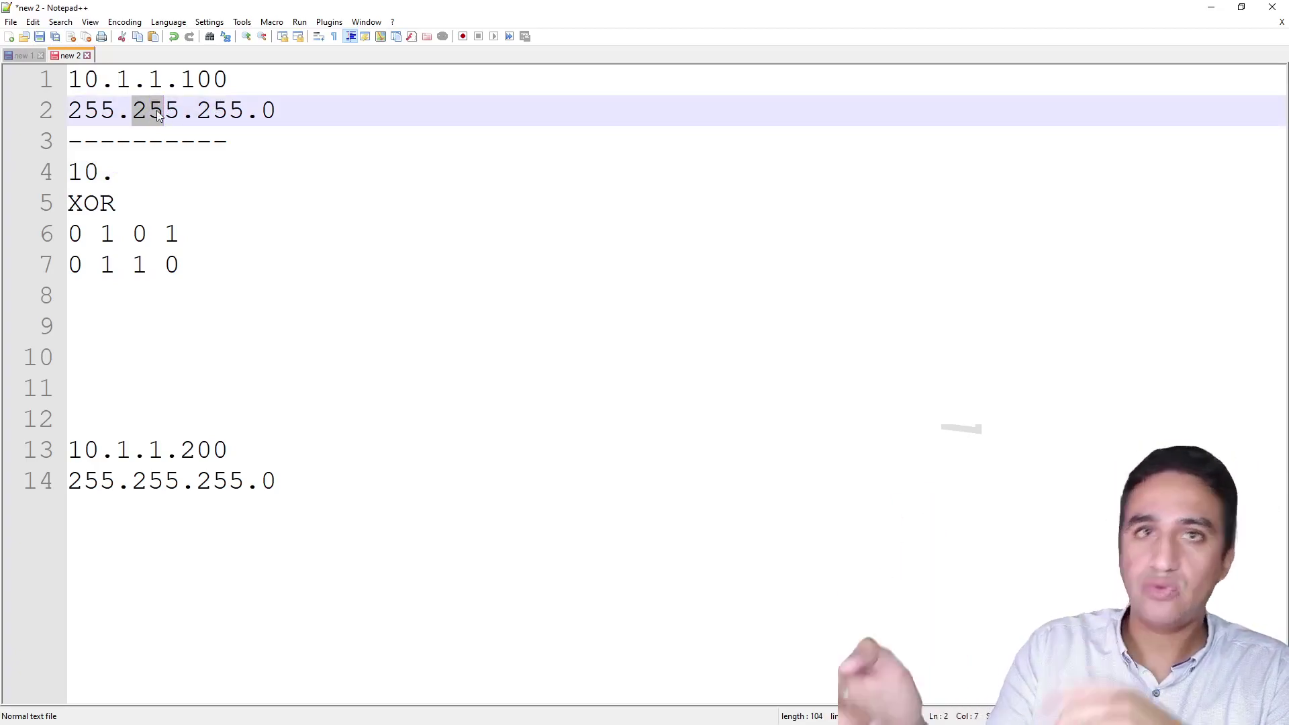
left_click(196, 173)
type("1")
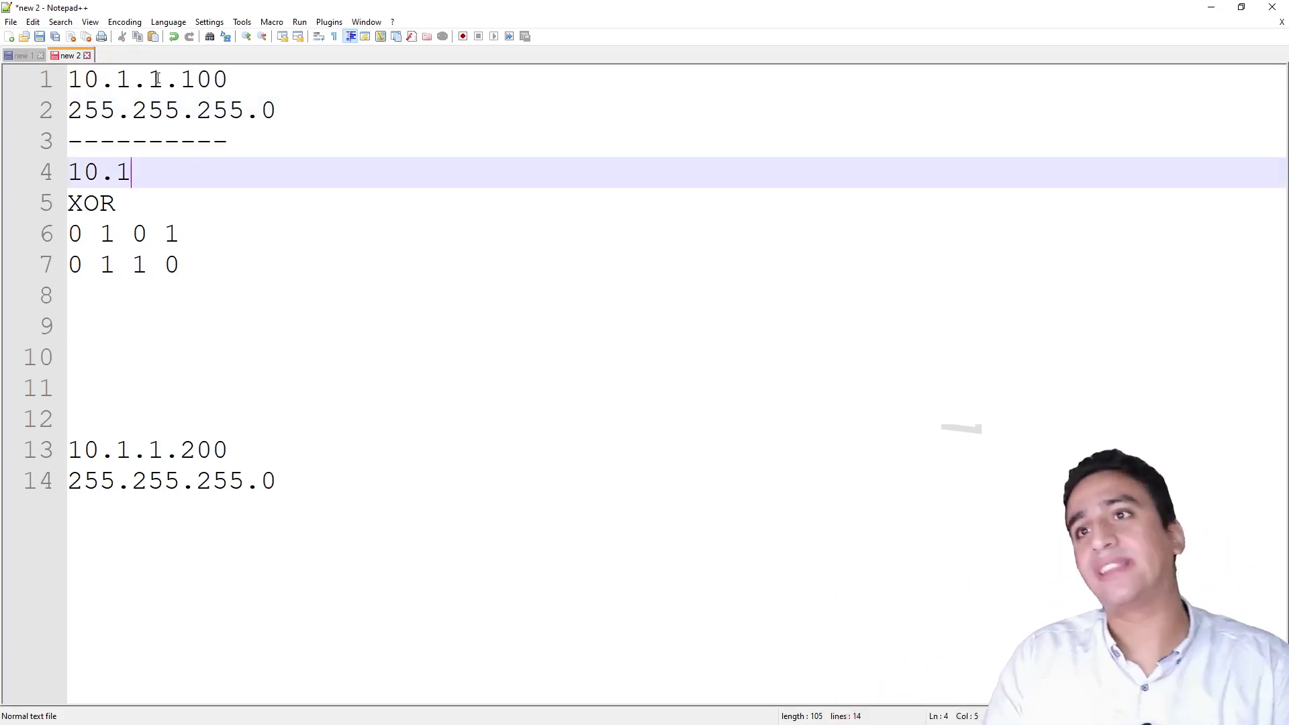
- Point out the third octets of the address and mask, and extend the result line to "10.1.1."
left_click(153, 78)
left_click_drag(244, 109, 199, 108)
left_click(180, 144)
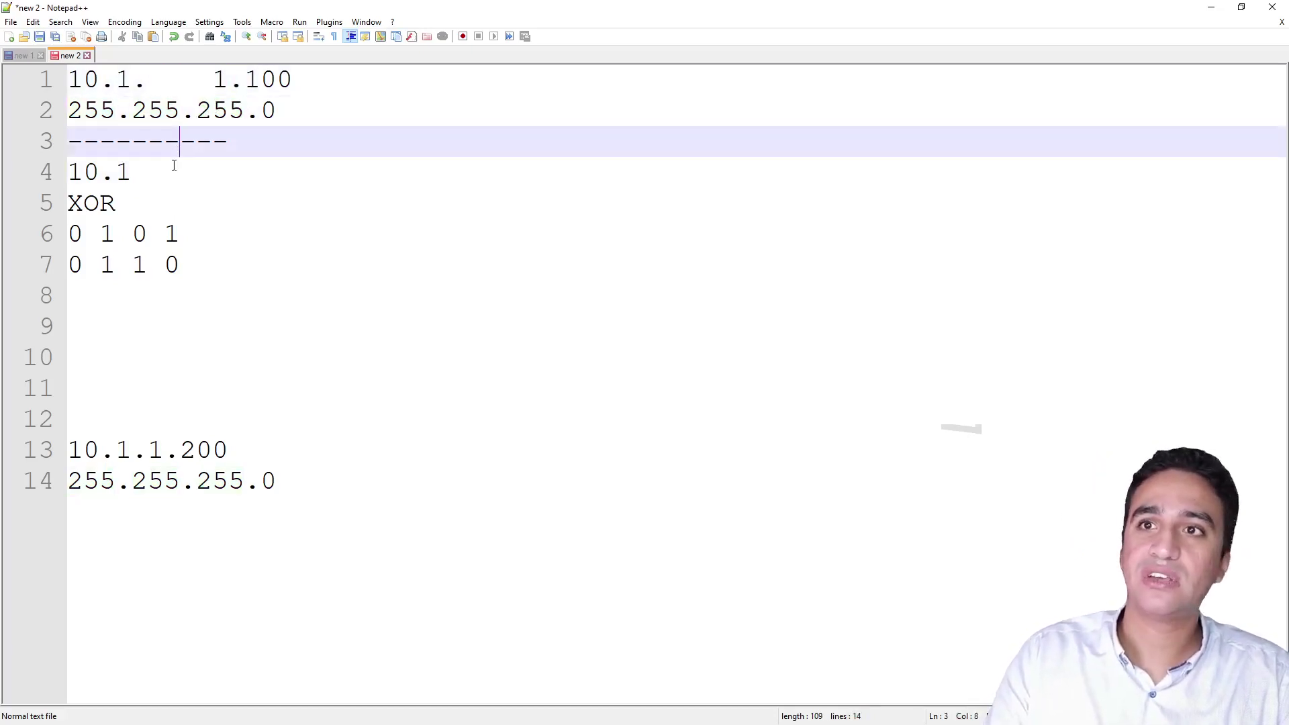
key("Down")
type(".1.")
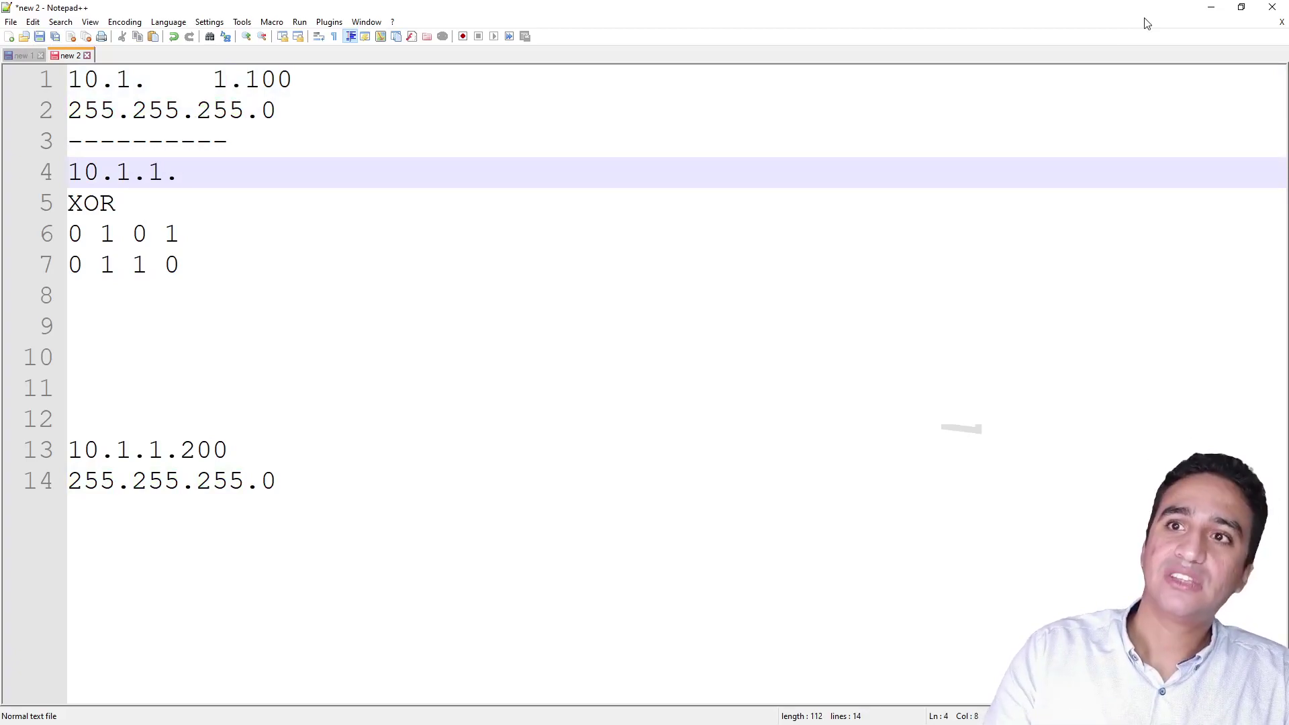
- Highlight the last octet of the first host's IP address and mark the last octet of its mask
double_click(265, 80)
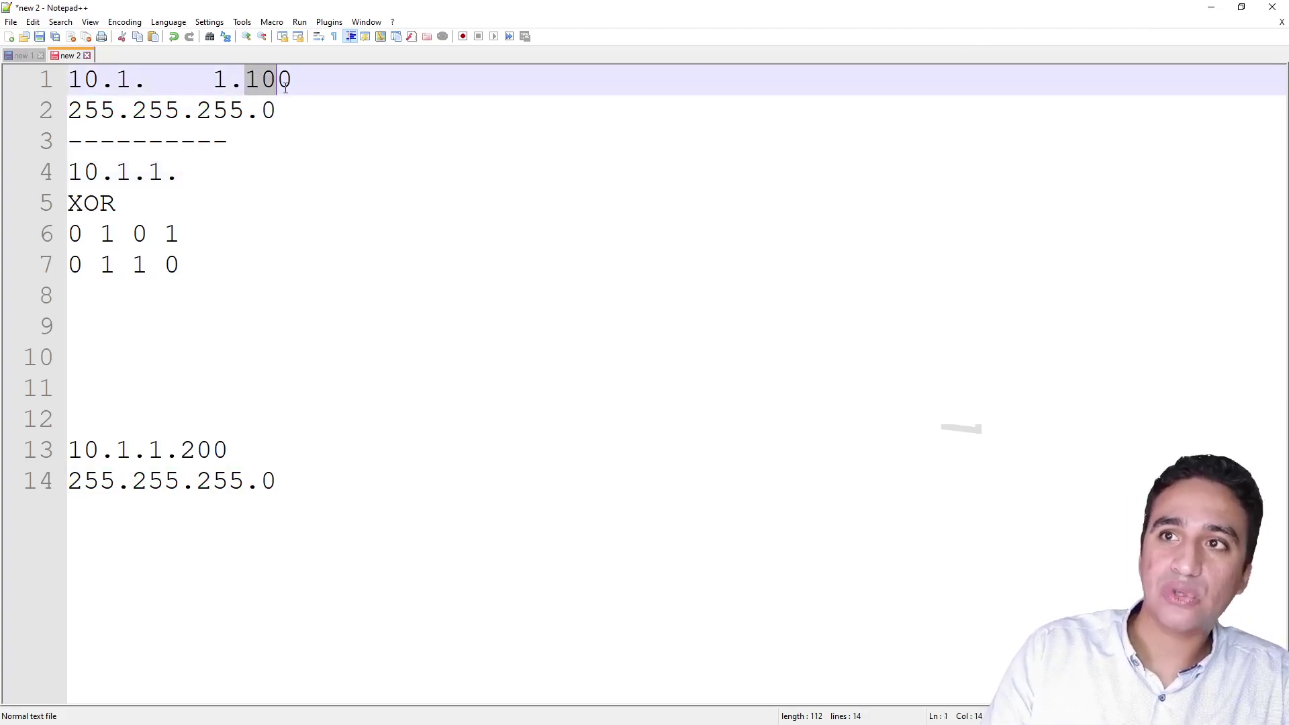
double_click(292, 109)
left_click(262, 114)
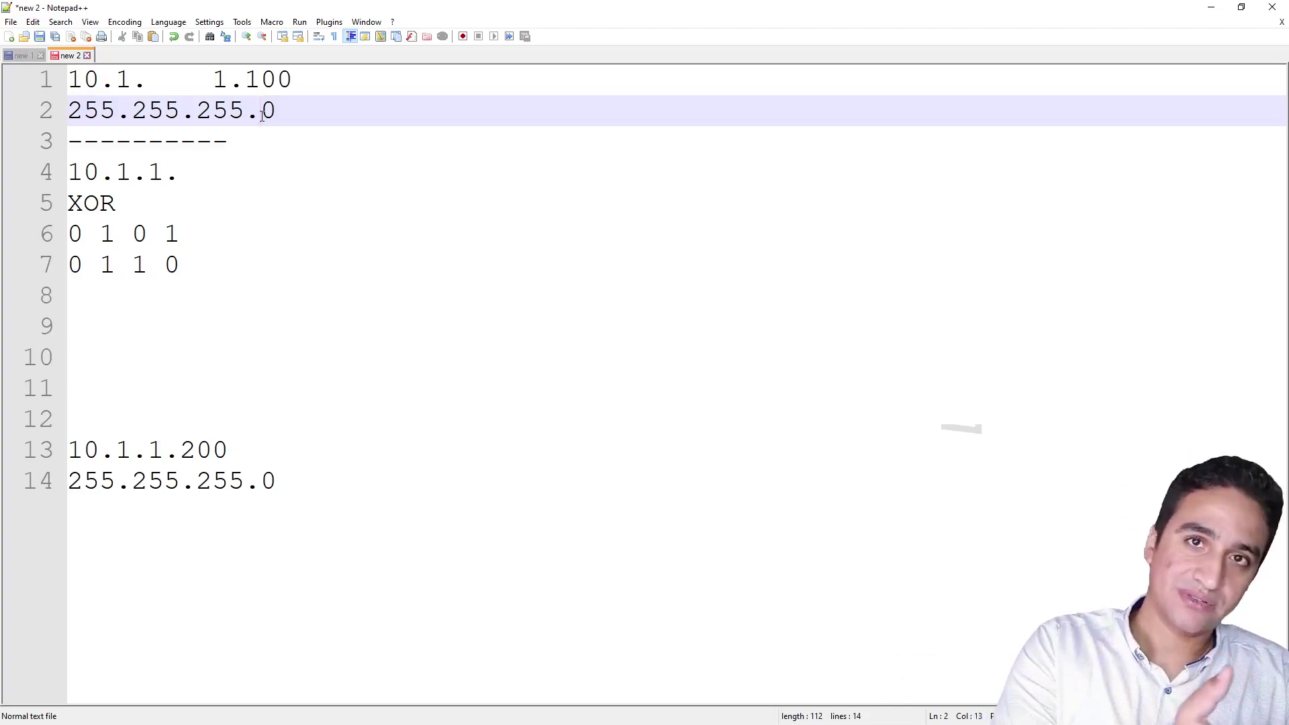
- Switch to the Excel binary table and fill the mask bits in A2:H2 with 0
left_click(1210, 7)
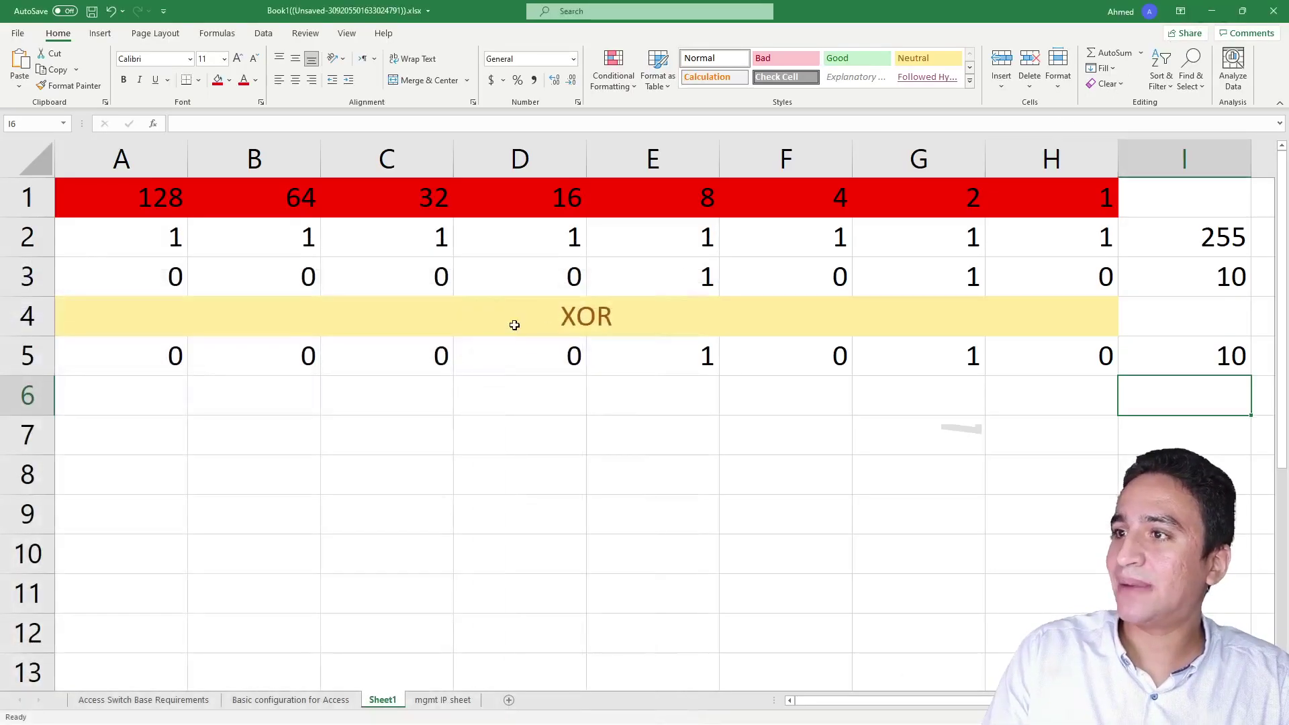
left_click_drag(172, 232, 1054, 236)
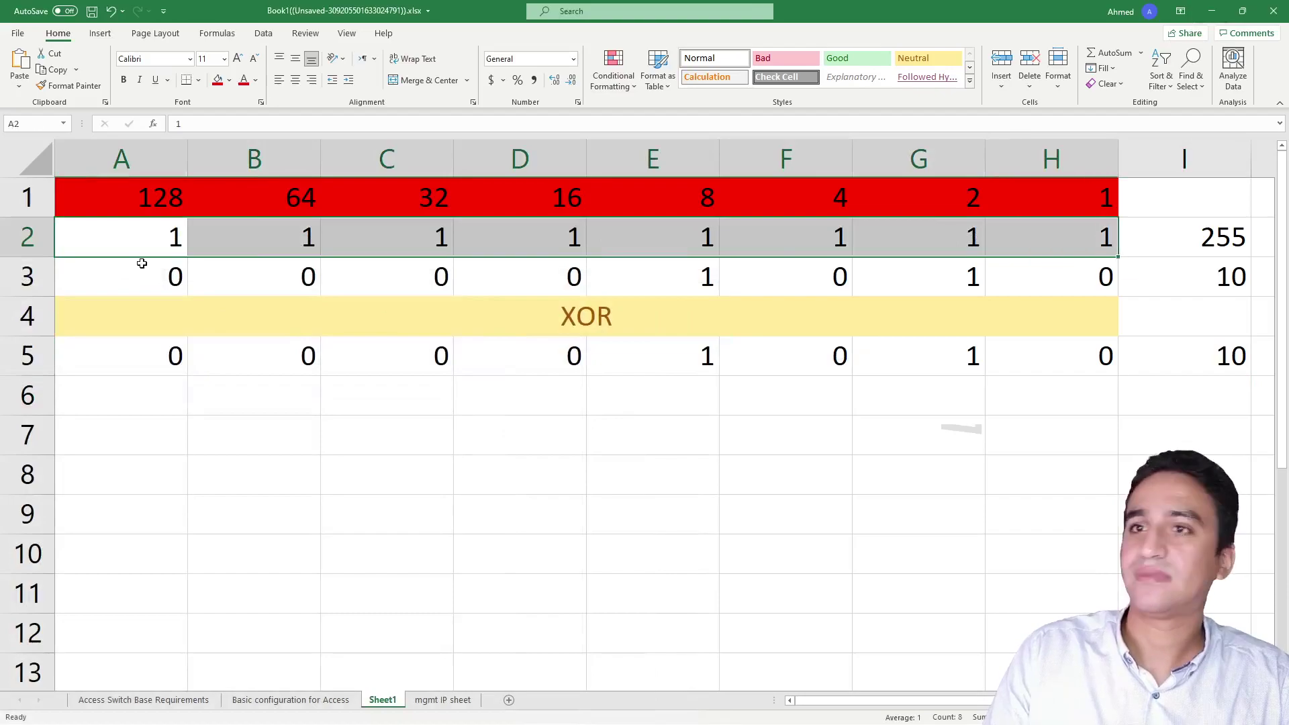
left_click(67, 238)
type("0")
left_click(224, 480)
left_click(179, 249)
left_click(190, 254)
left_click(183, 254)
left_click_drag(188, 255, 1131, 213)
- Set the decimal values beside the bit rows to 0 in I2 and 100 in I3
left_click(1223, 231)
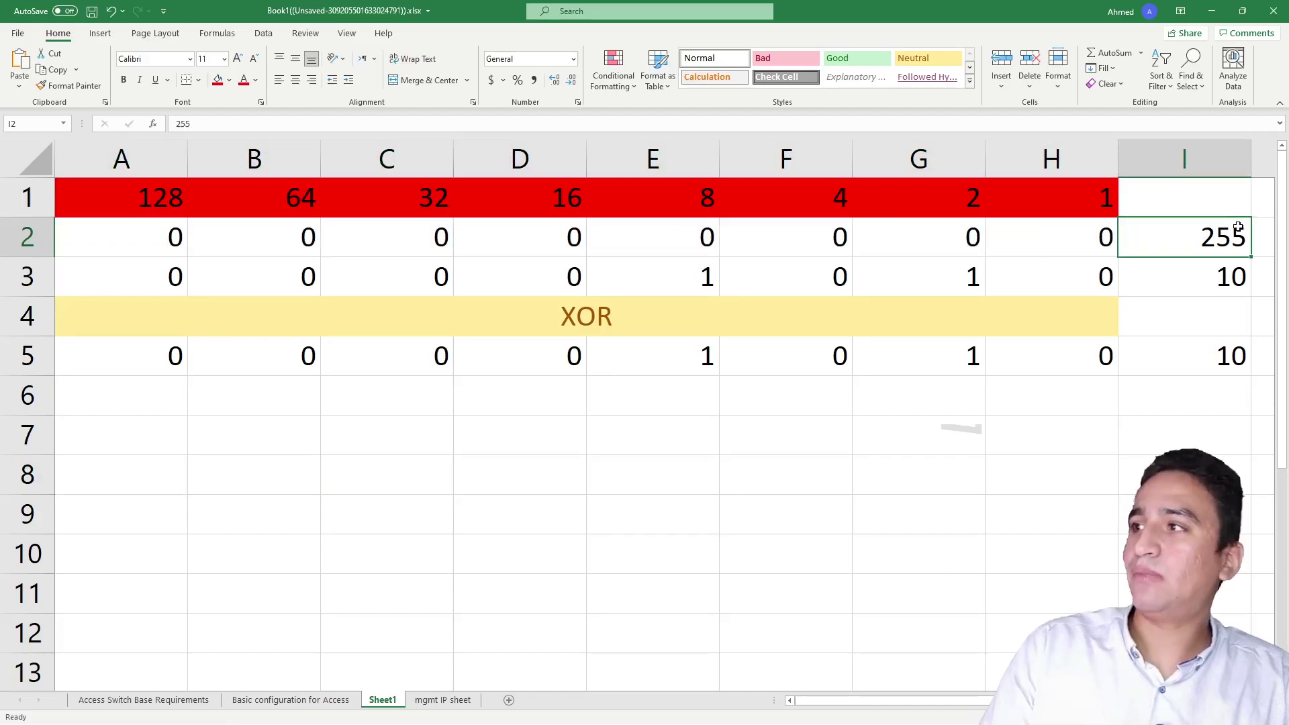
type("0")
left_click(1242, 282)
type("100")
key("Return")
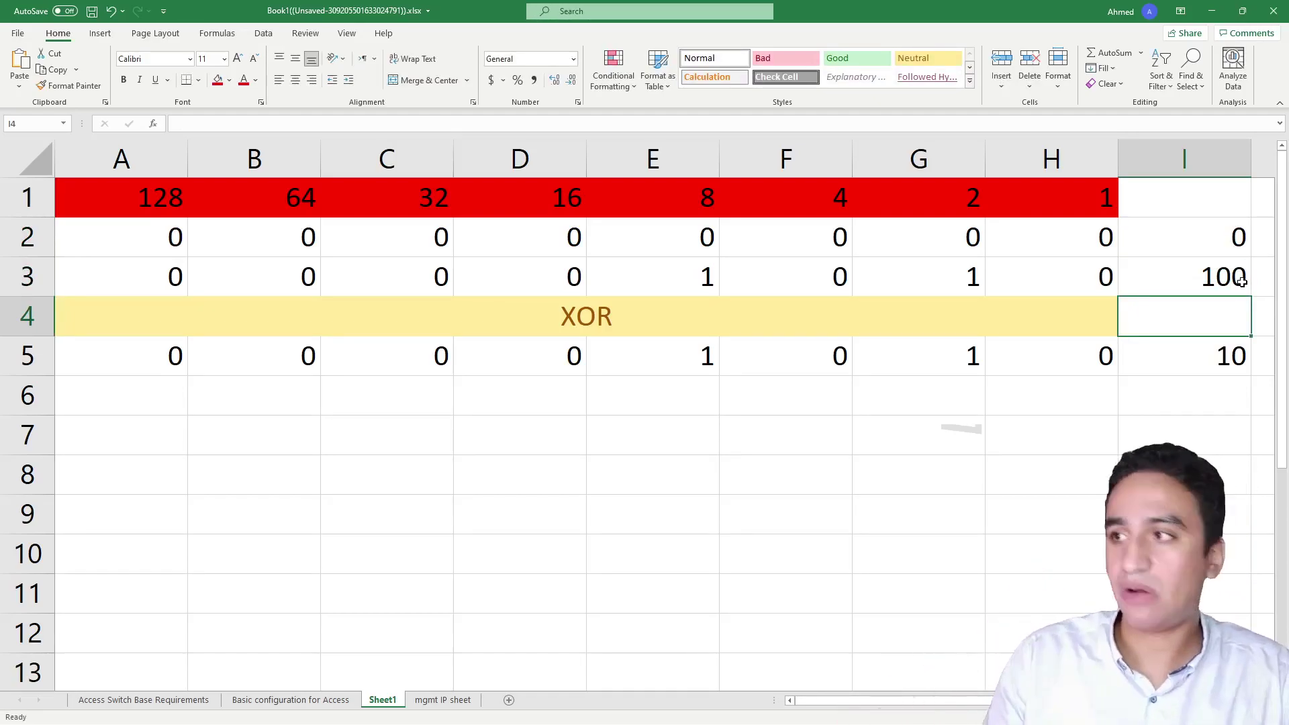
- Change the XOR result bits in E5 and G5 to 0 and set the decimal result in I5 to 0
left_click_drag(1096, 353, 60, 354)
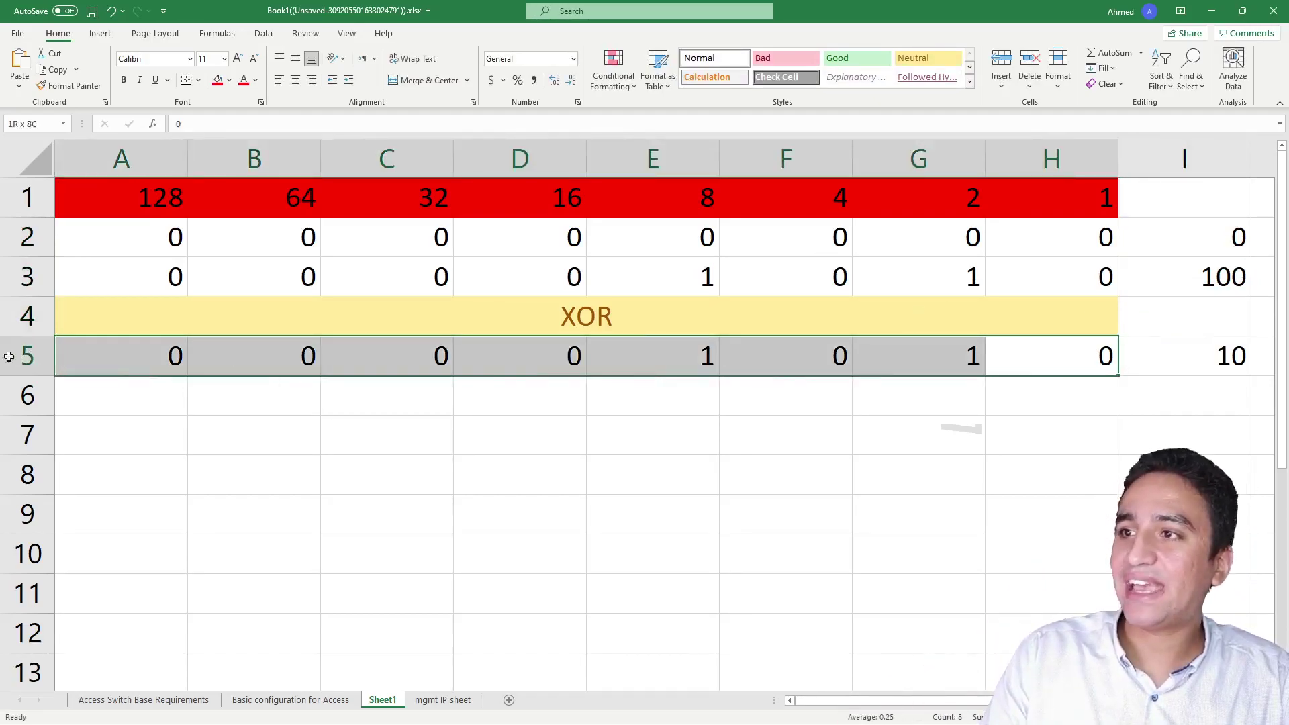
left_click(717, 366)
type("0")
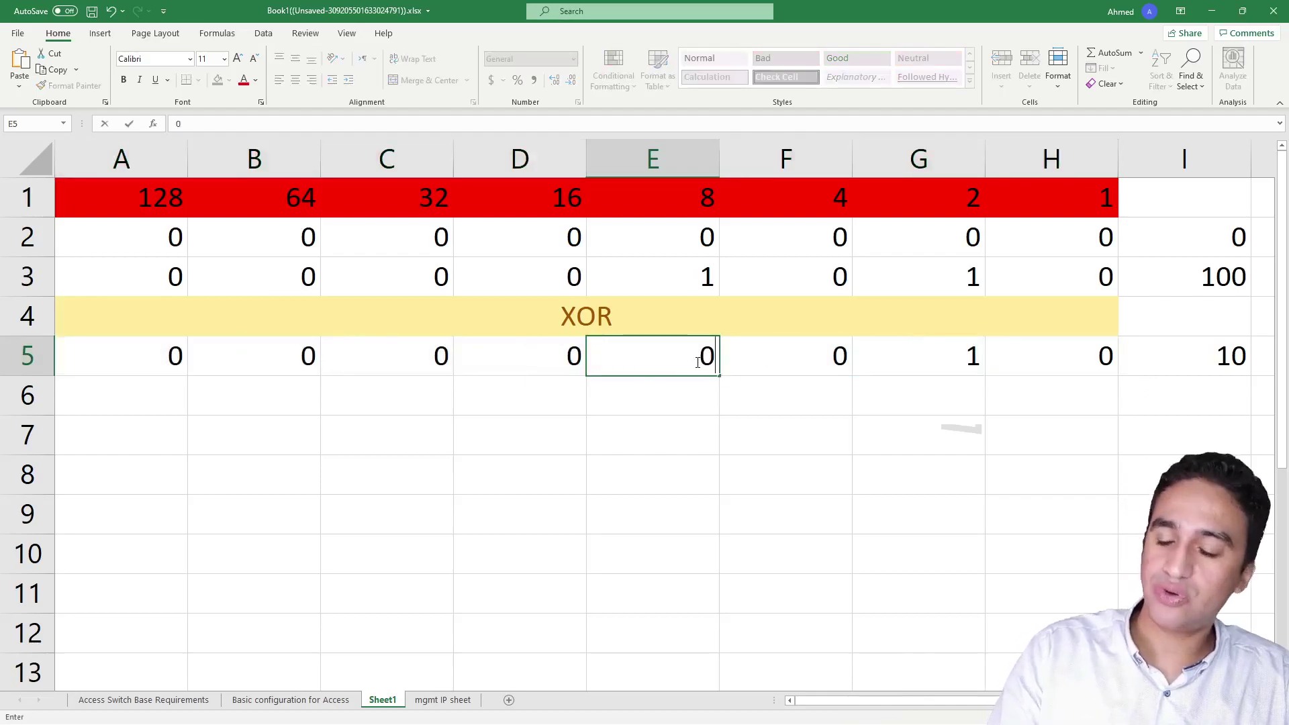
key("Tab")
key("Tab")
type("0")
key("Tab")
key("Tab")
type("0")
key("Return")
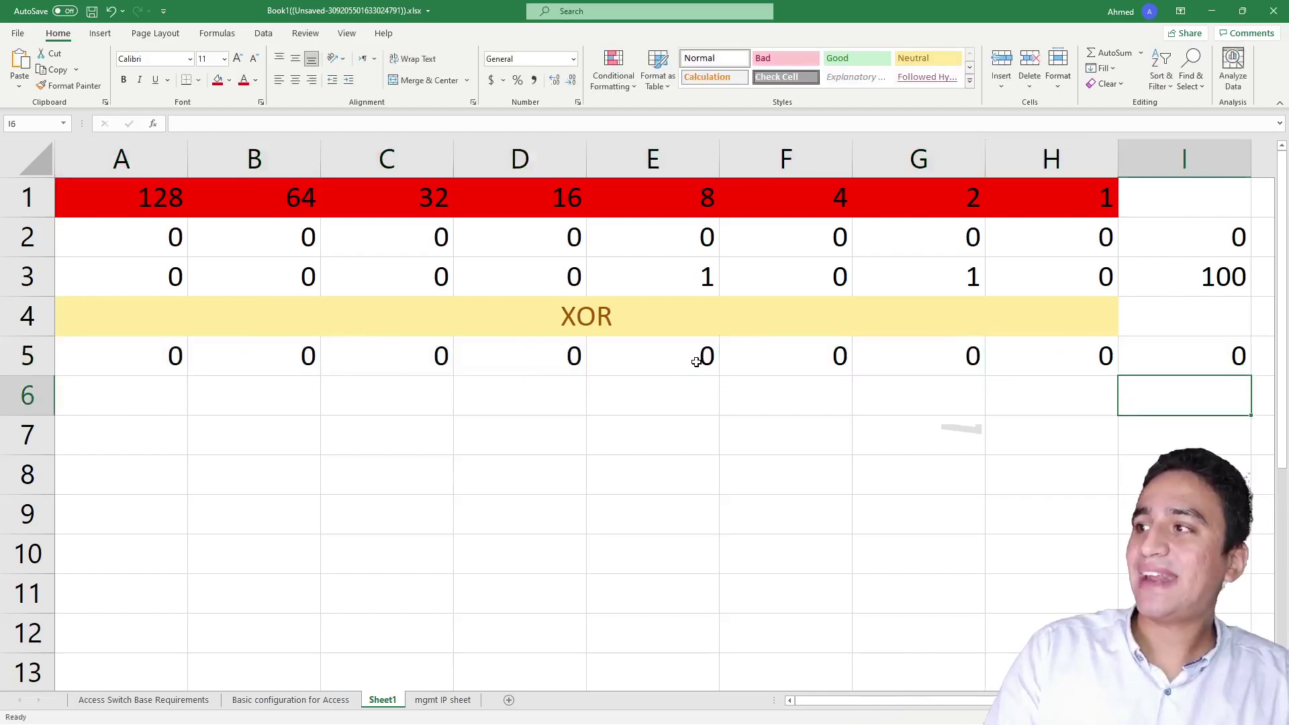
- Switch back to the Notepad++ notes and complete the result line as 10.1.1.0
left_click(1211, 11)
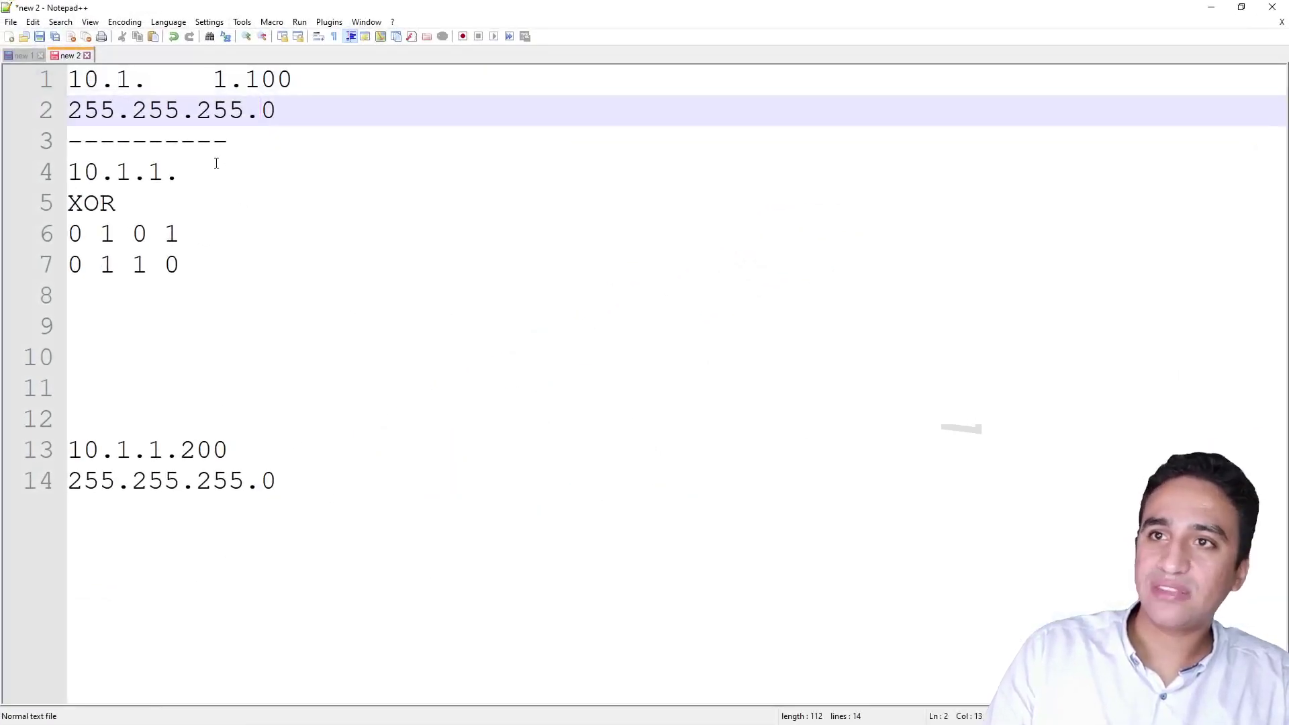
left_click(216, 163)
type("0/")
key("BackSpace")
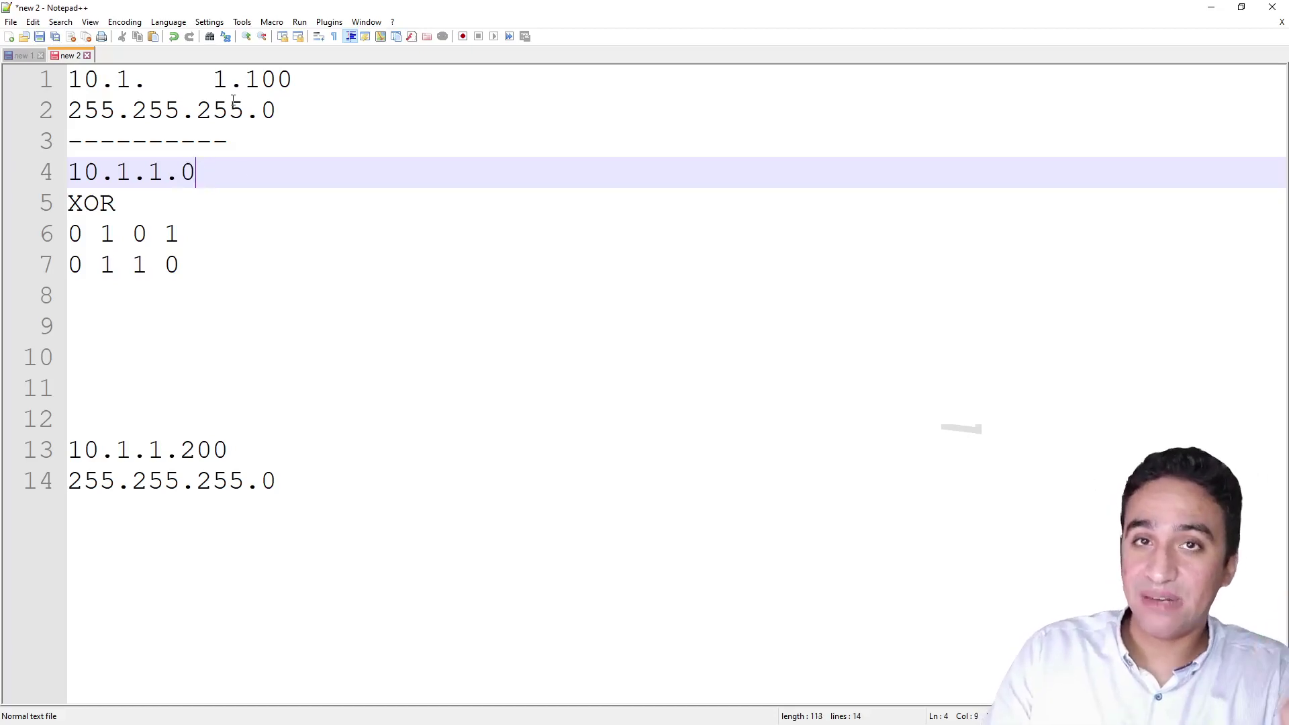
- Highlight the first host's IP address line and label the 10.1.1.0 result line with "(NETWORK ID)"
left_click_drag(357, 89, 67, 79)
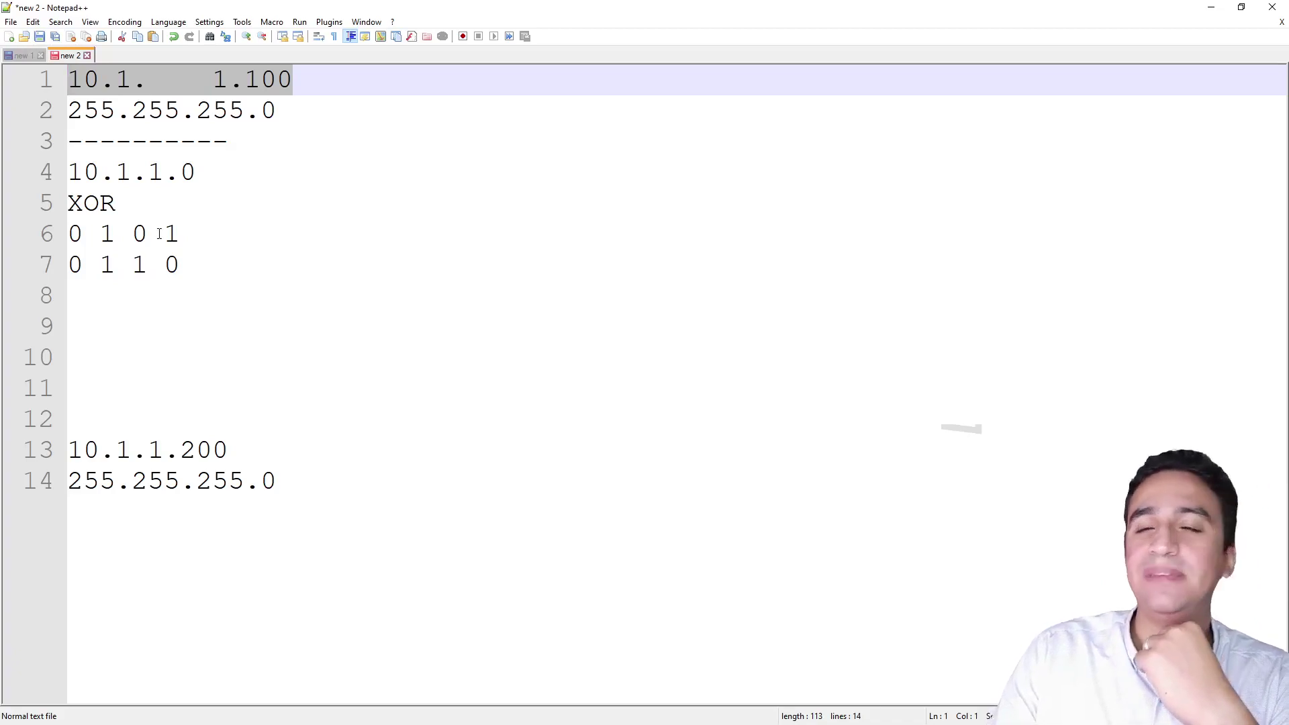
left_click(257, 168)
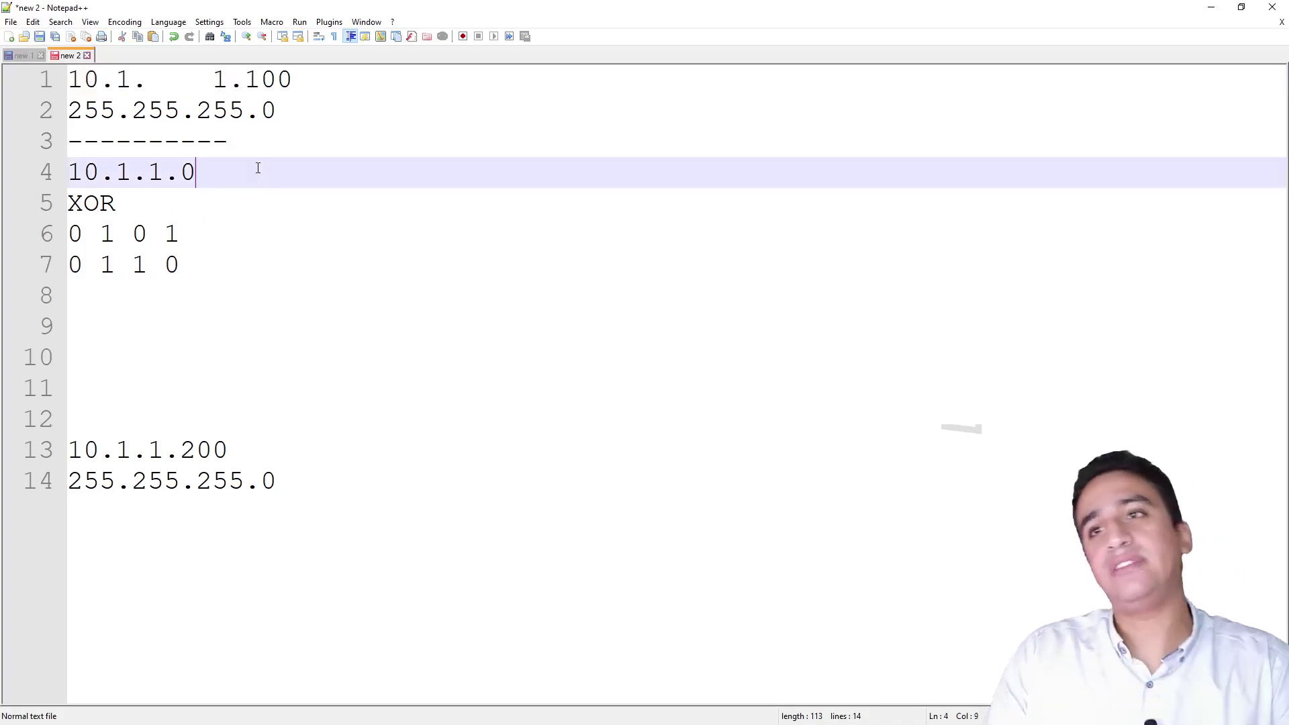
type("9MN")
key("BackSpace")
key("BackSpace")
key("BackSpace")
type("(NE")
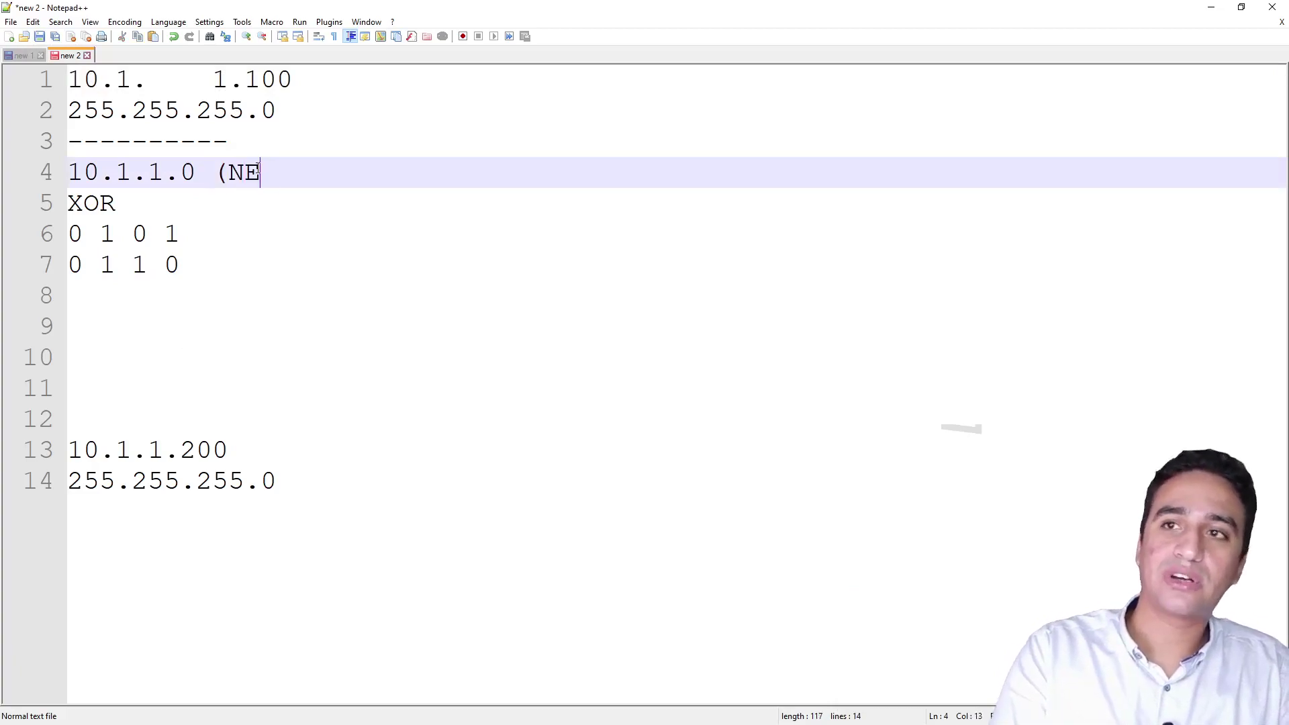
type("TWIOR")
key("BackSpace")
key("BackSpace")
key("BackSpace")
type("ORK ID")
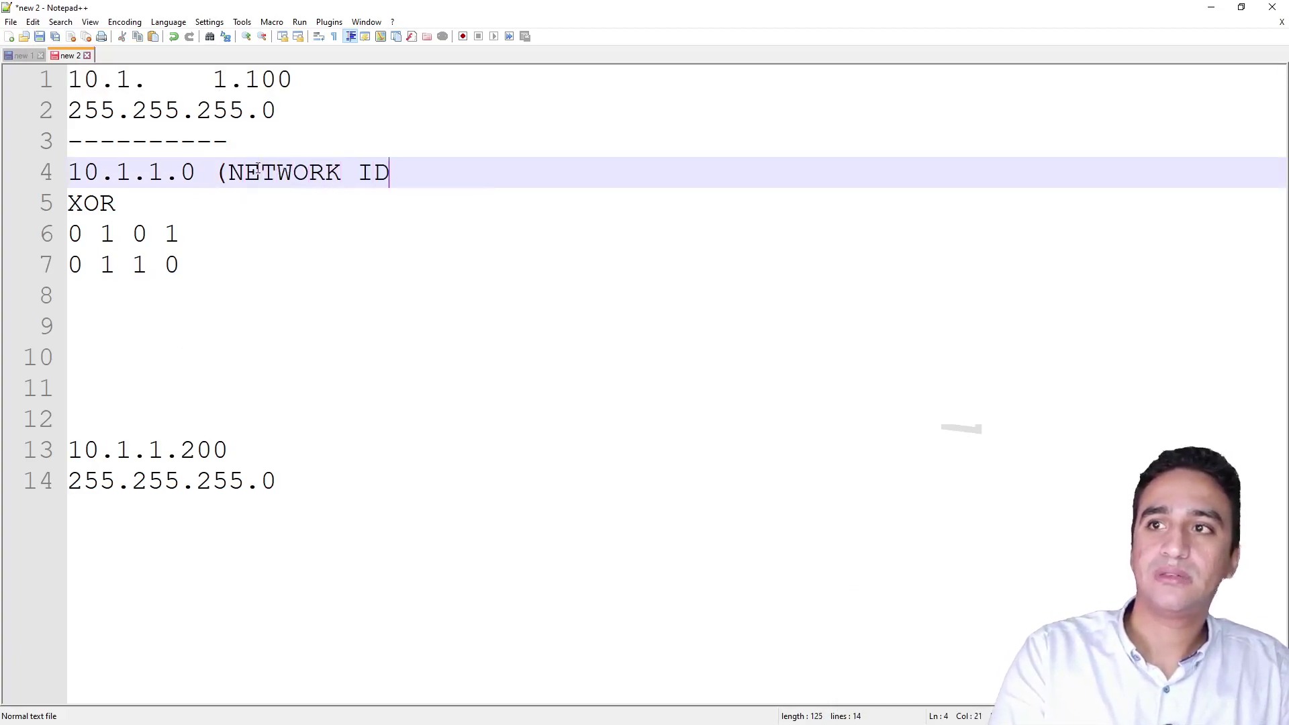
type(")")
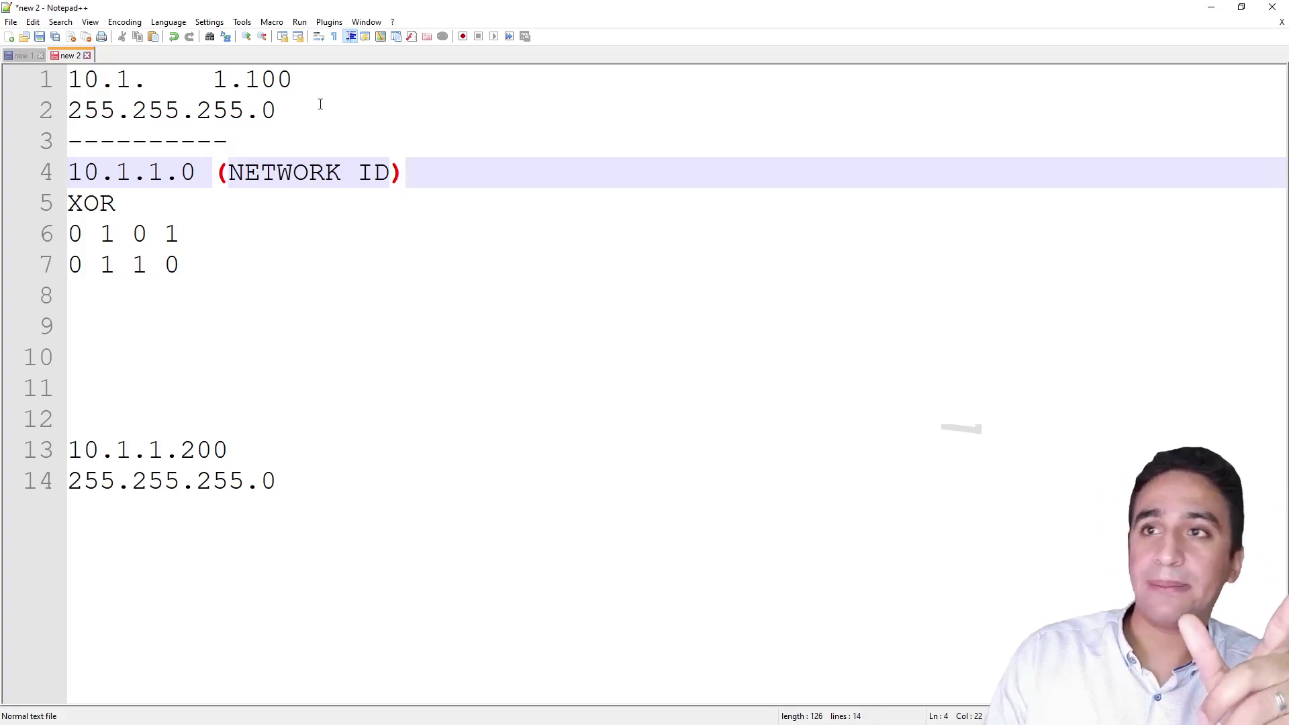
- Highlight the first host's IP address and subnet mask lines together, and the mask line alone
left_click_drag(320, 98, 2, 107)
key("shift+Up")
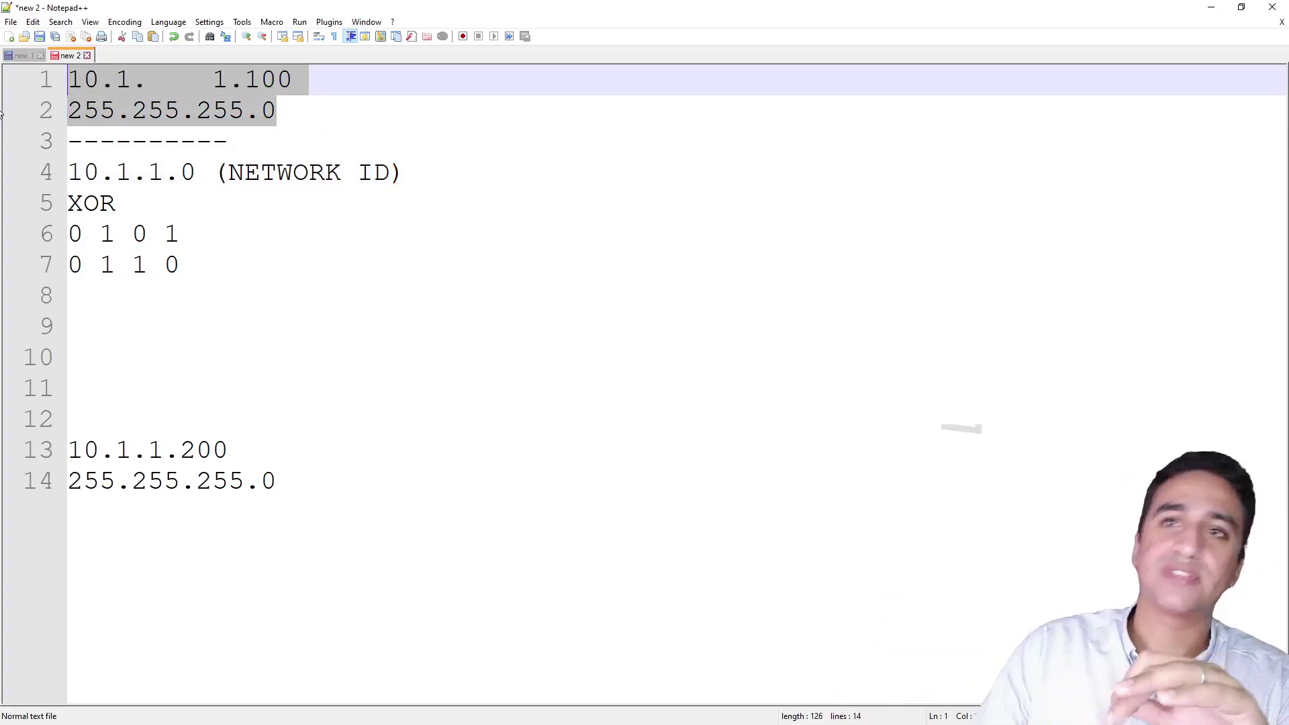
left_click_drag(305, 107, 34, 120)
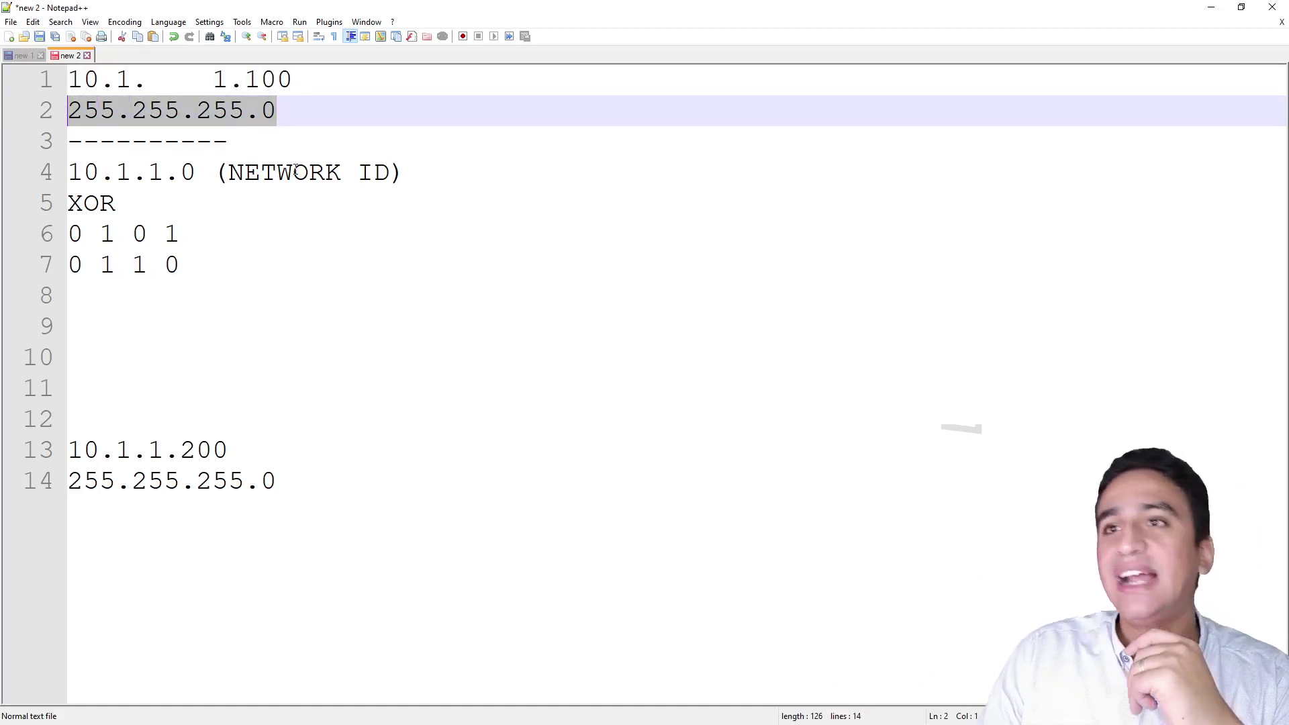
left_click(522, 197)
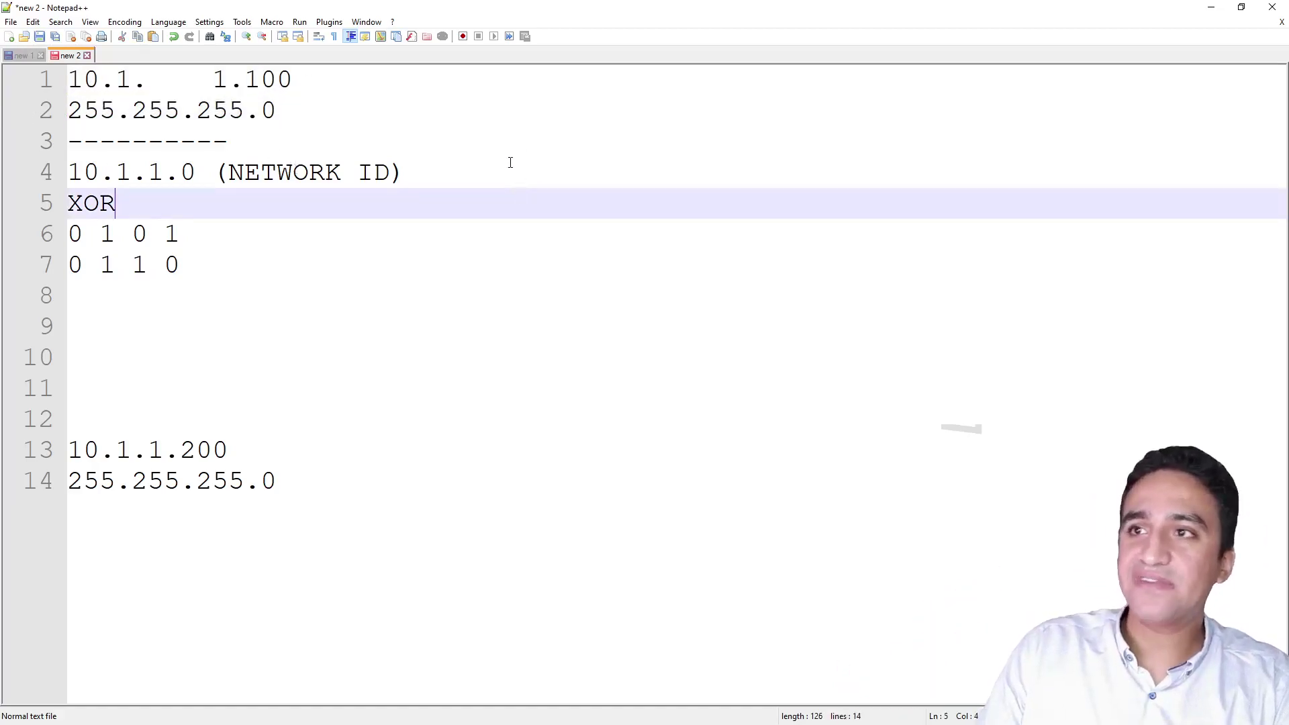
- Insert a new line below the network ID result and enter 10.1.1.0
left_click(511, 162)
key("Return")
type("10.1.1.0")
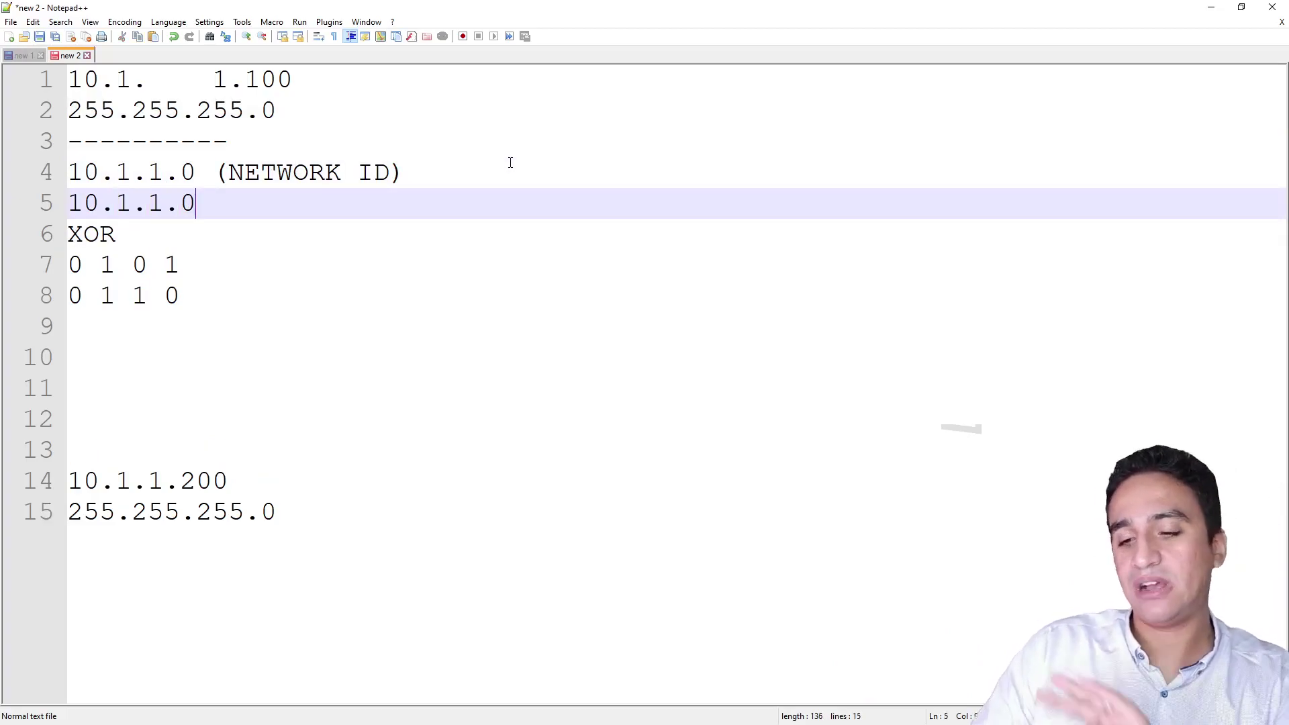